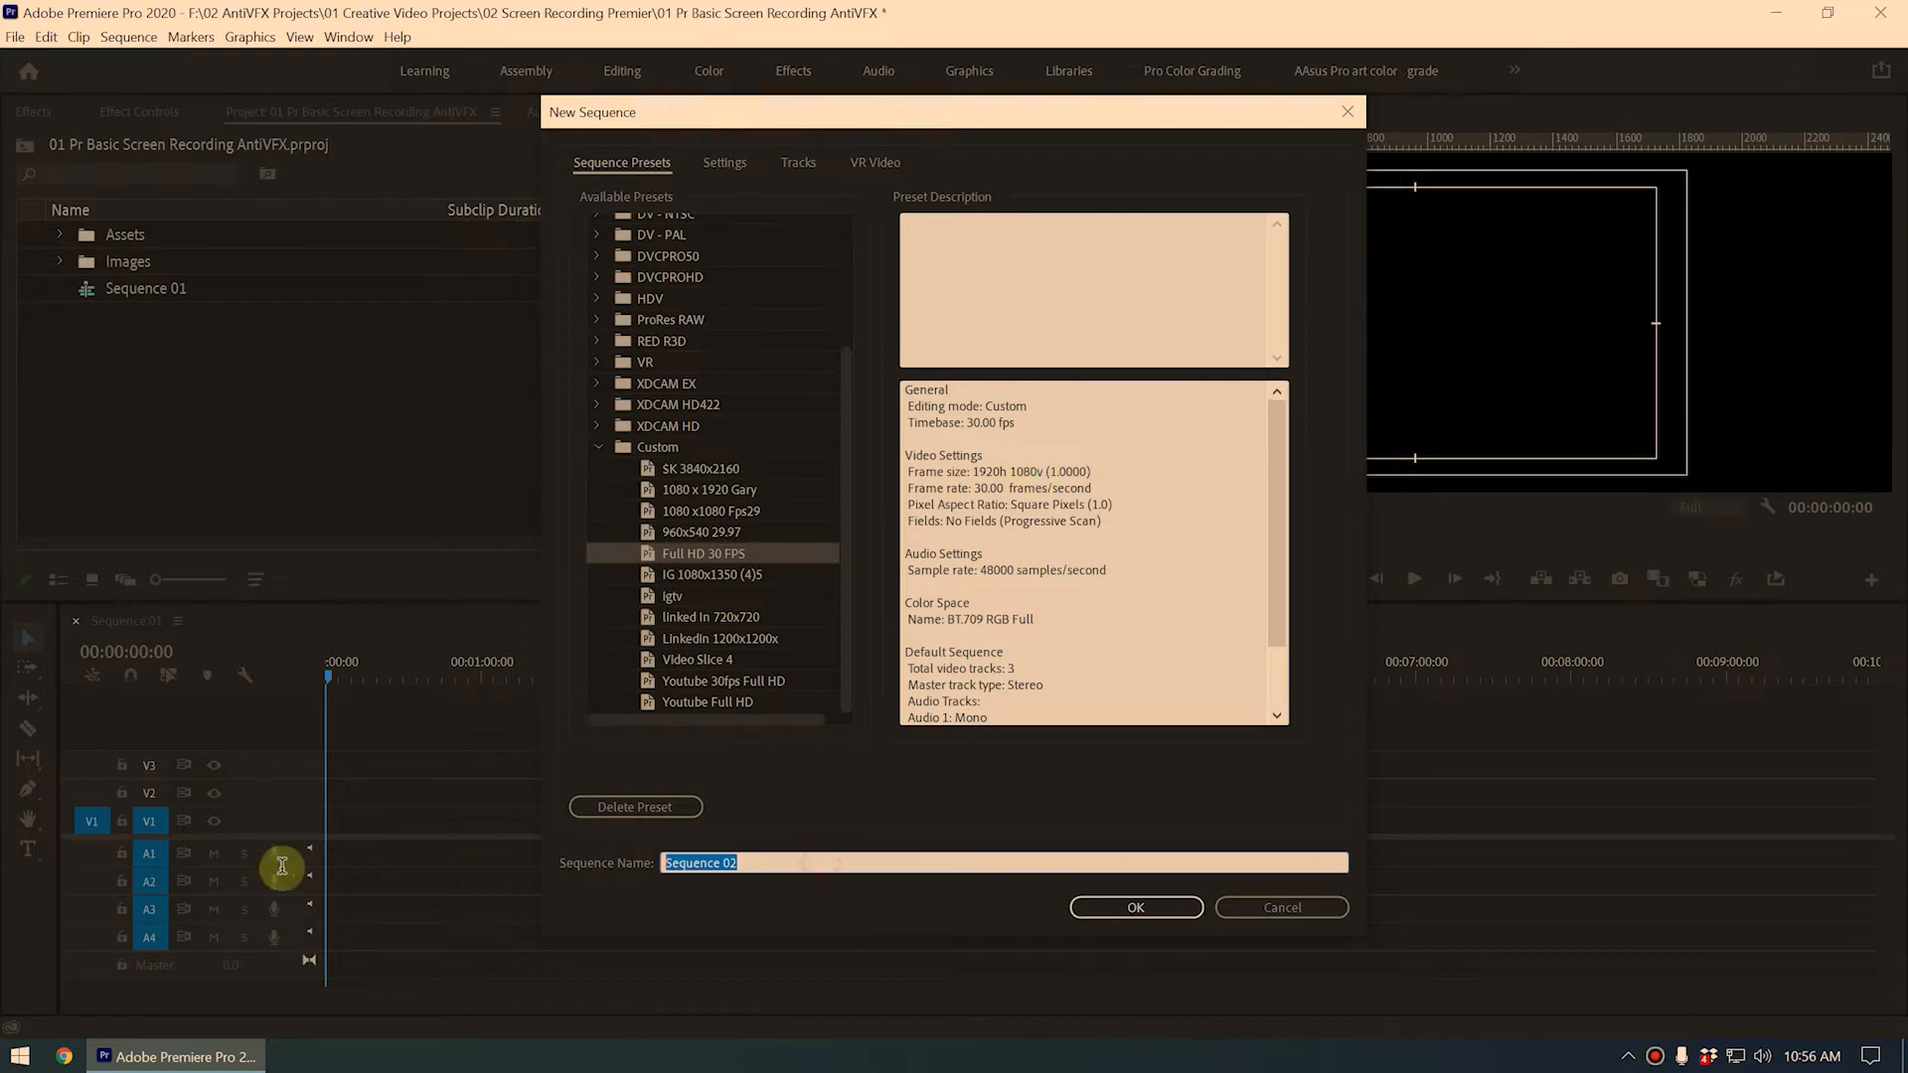
Create a sequence named image 01 from the Full HD 30 FPS preset and make seven copies of it in the project
type("image 01")
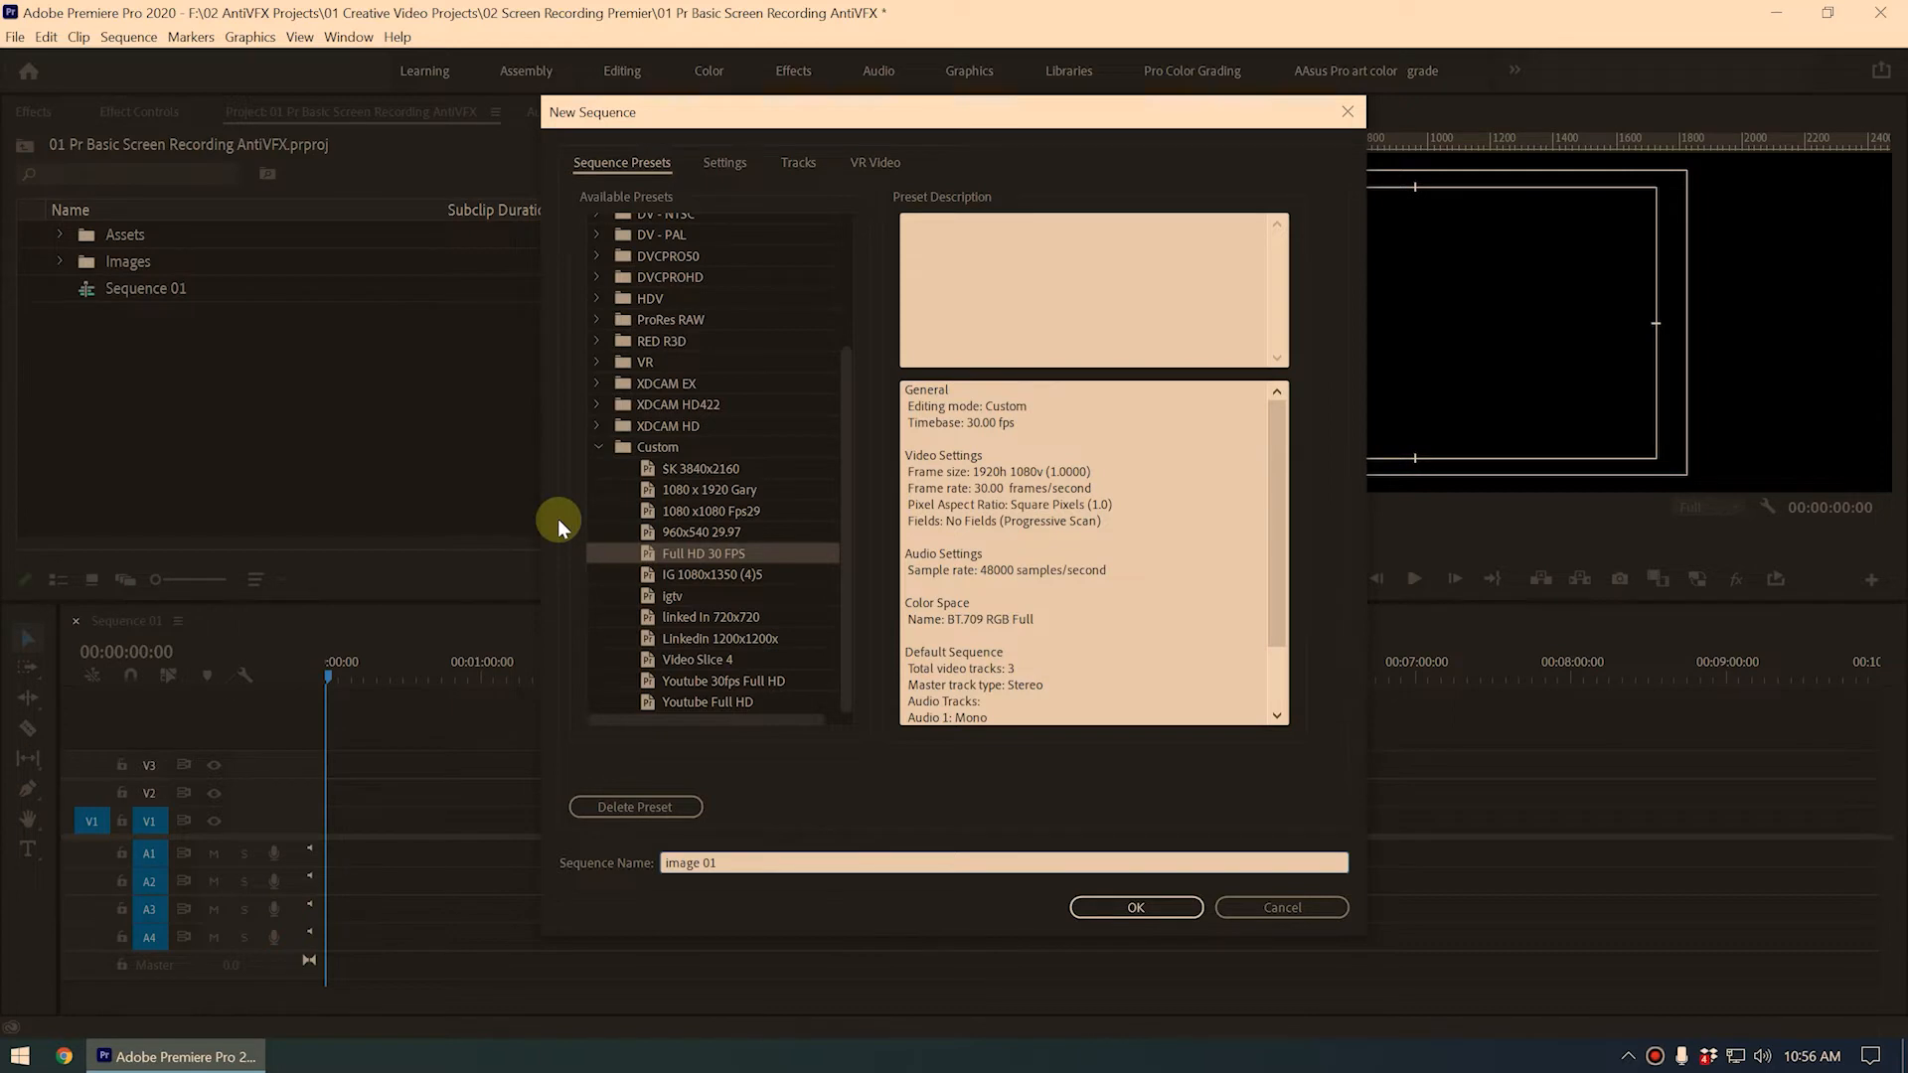
left_click(1137, 907)
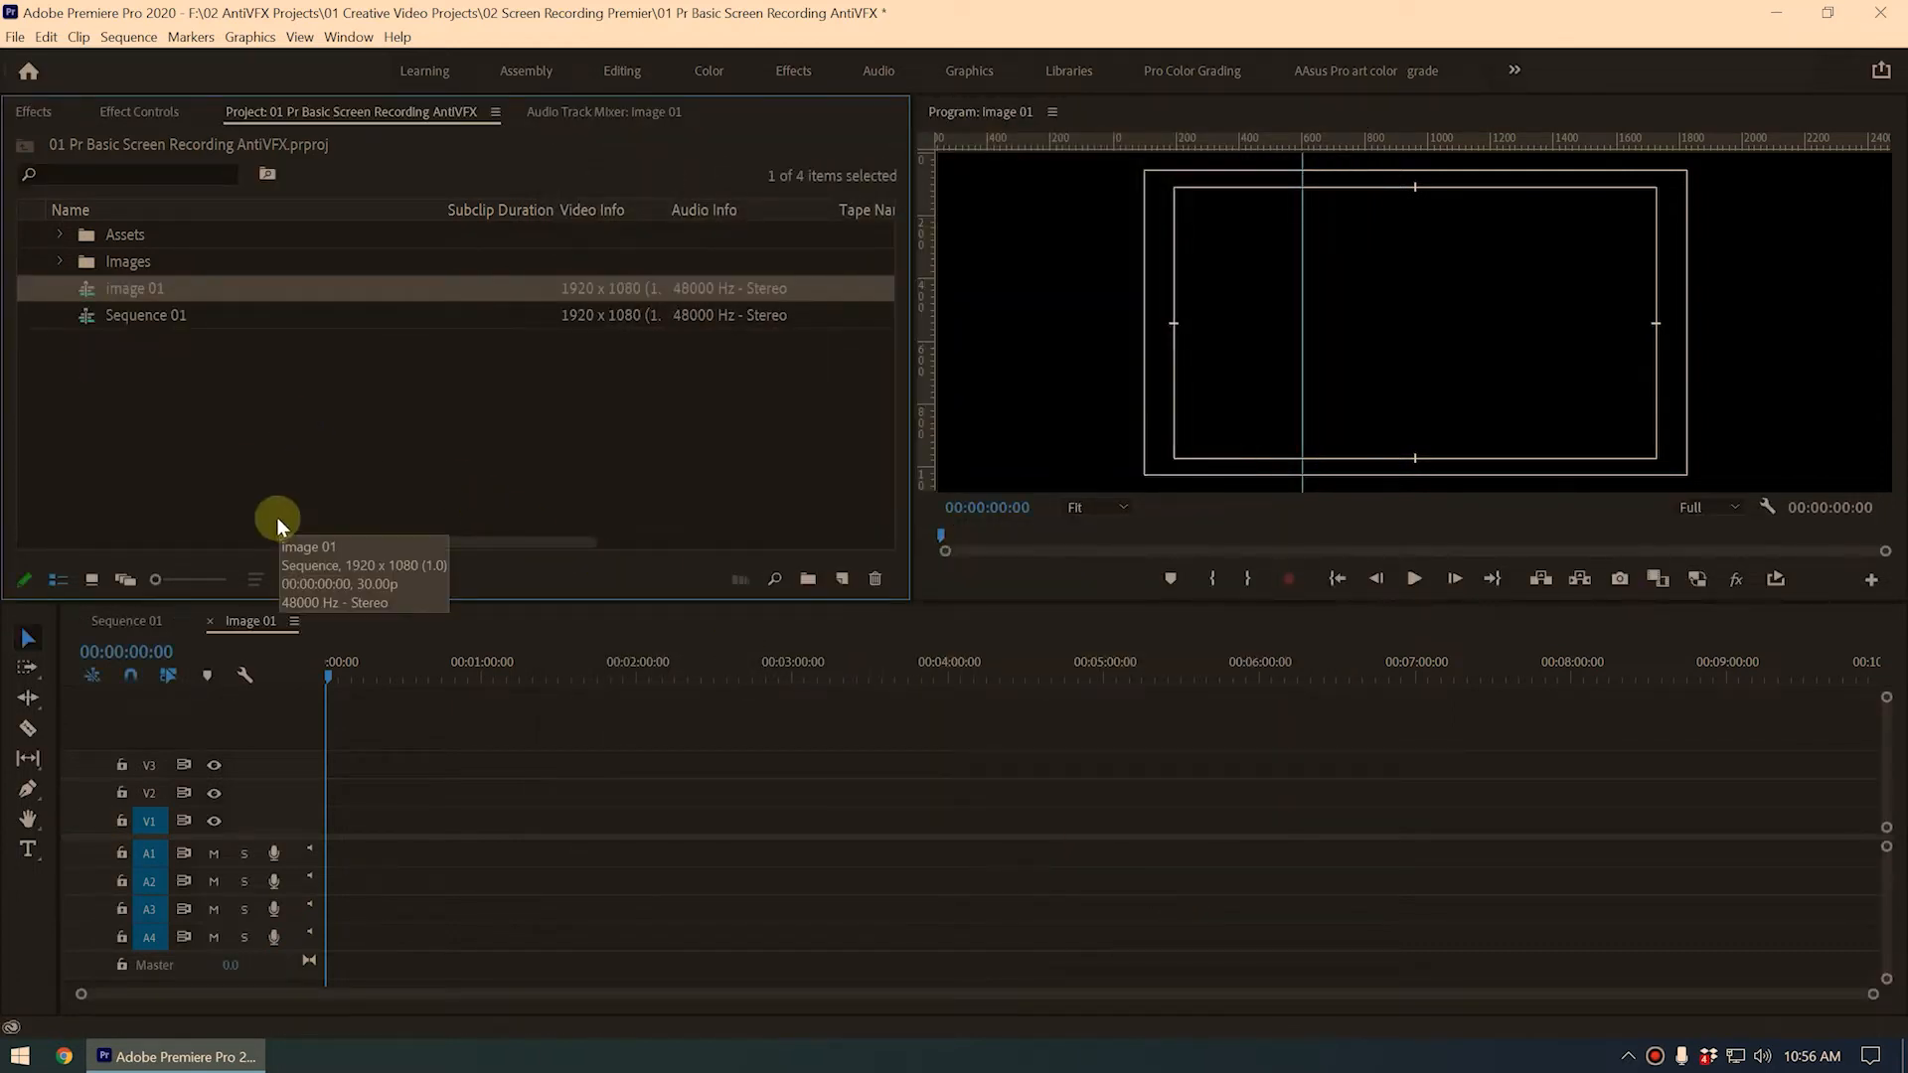
key("ctrl+v")
key("ctrl+v")
key("ctrl+v")
key("ctrl+v")
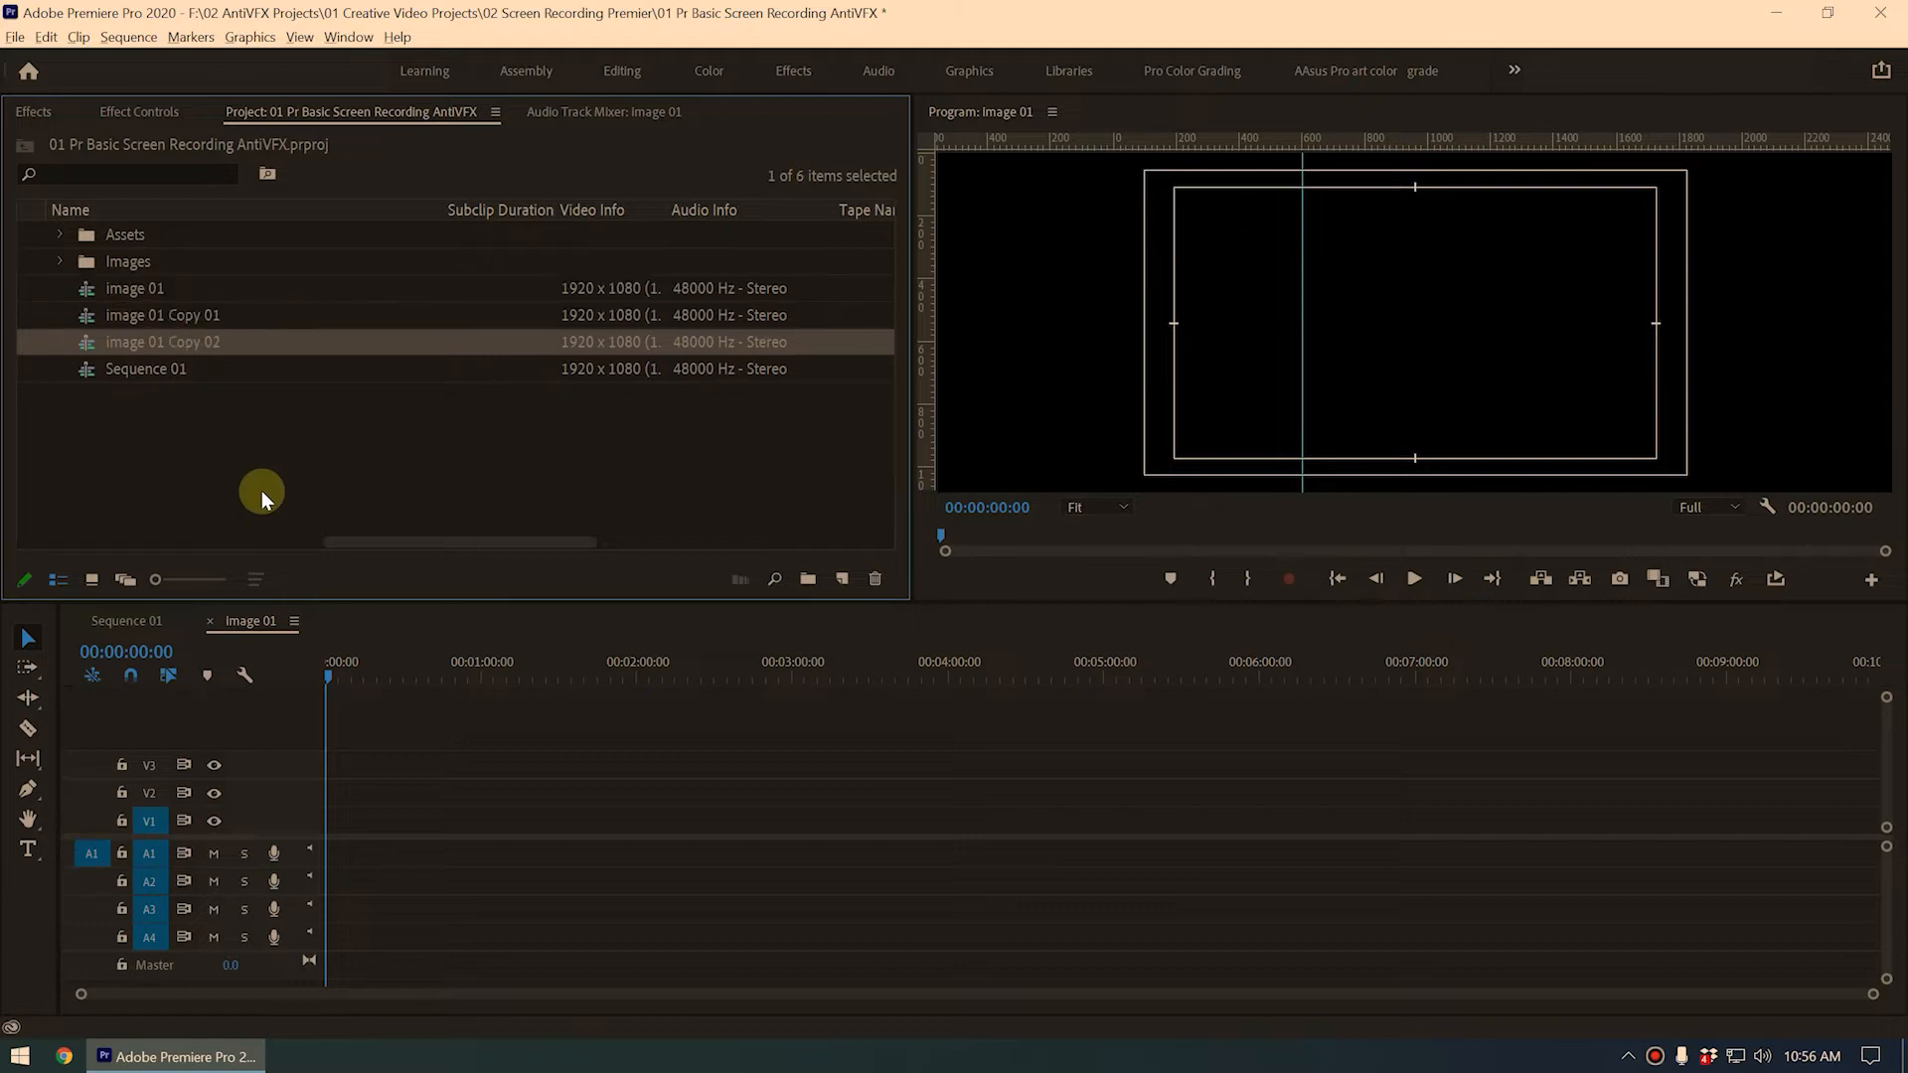
key("ctrl+v")
key("ctrl+v")
key("ctrl+v")
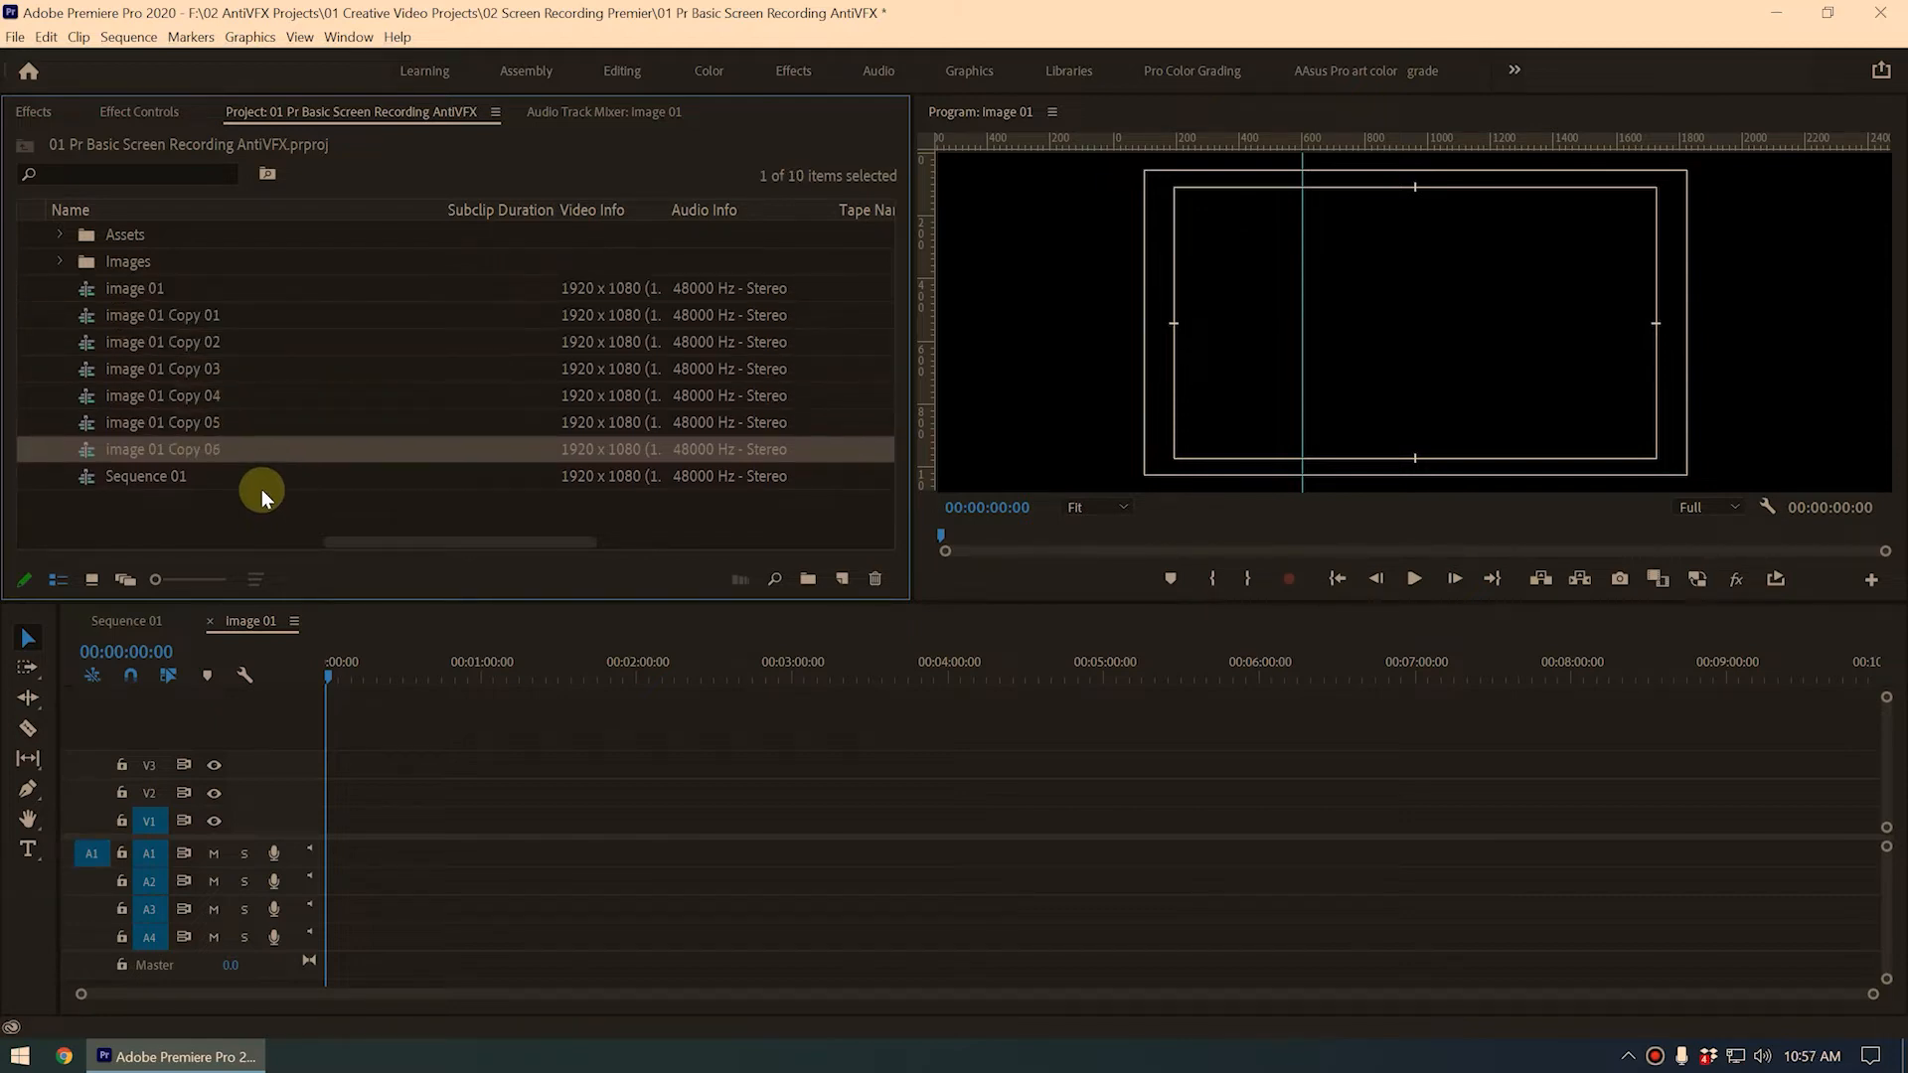
Rename the sequence copies as image 02 through image 08
left_click(163, 318)
double_click(174, 318)
left_click(175, 318)
left_click_drag(260, 316, 162, 326)
type("2")
left_click(223, 343)
left_click(244, 342)
left_click_drag(243, 345, 151, 345)
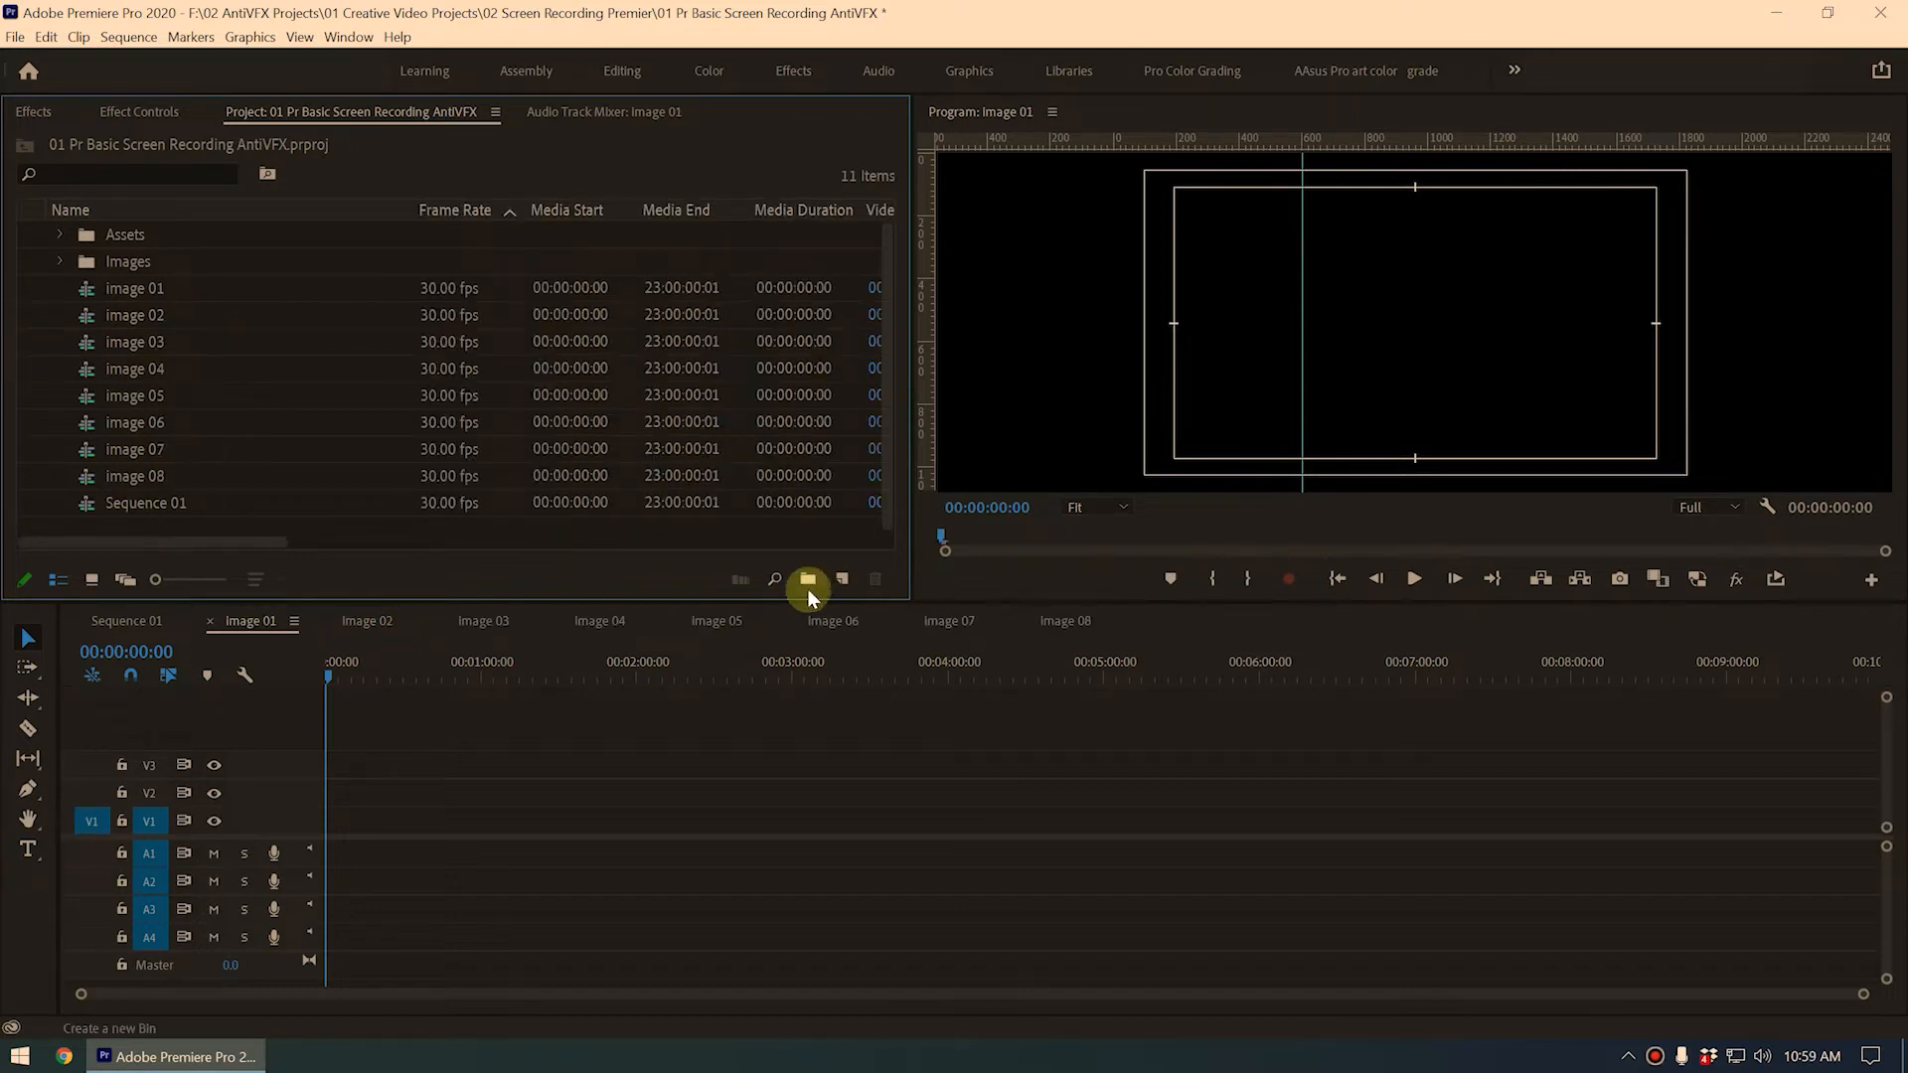
Create a bin named Image seq and move the sequences image 01 to image 08 into it
left_click(807, 579)
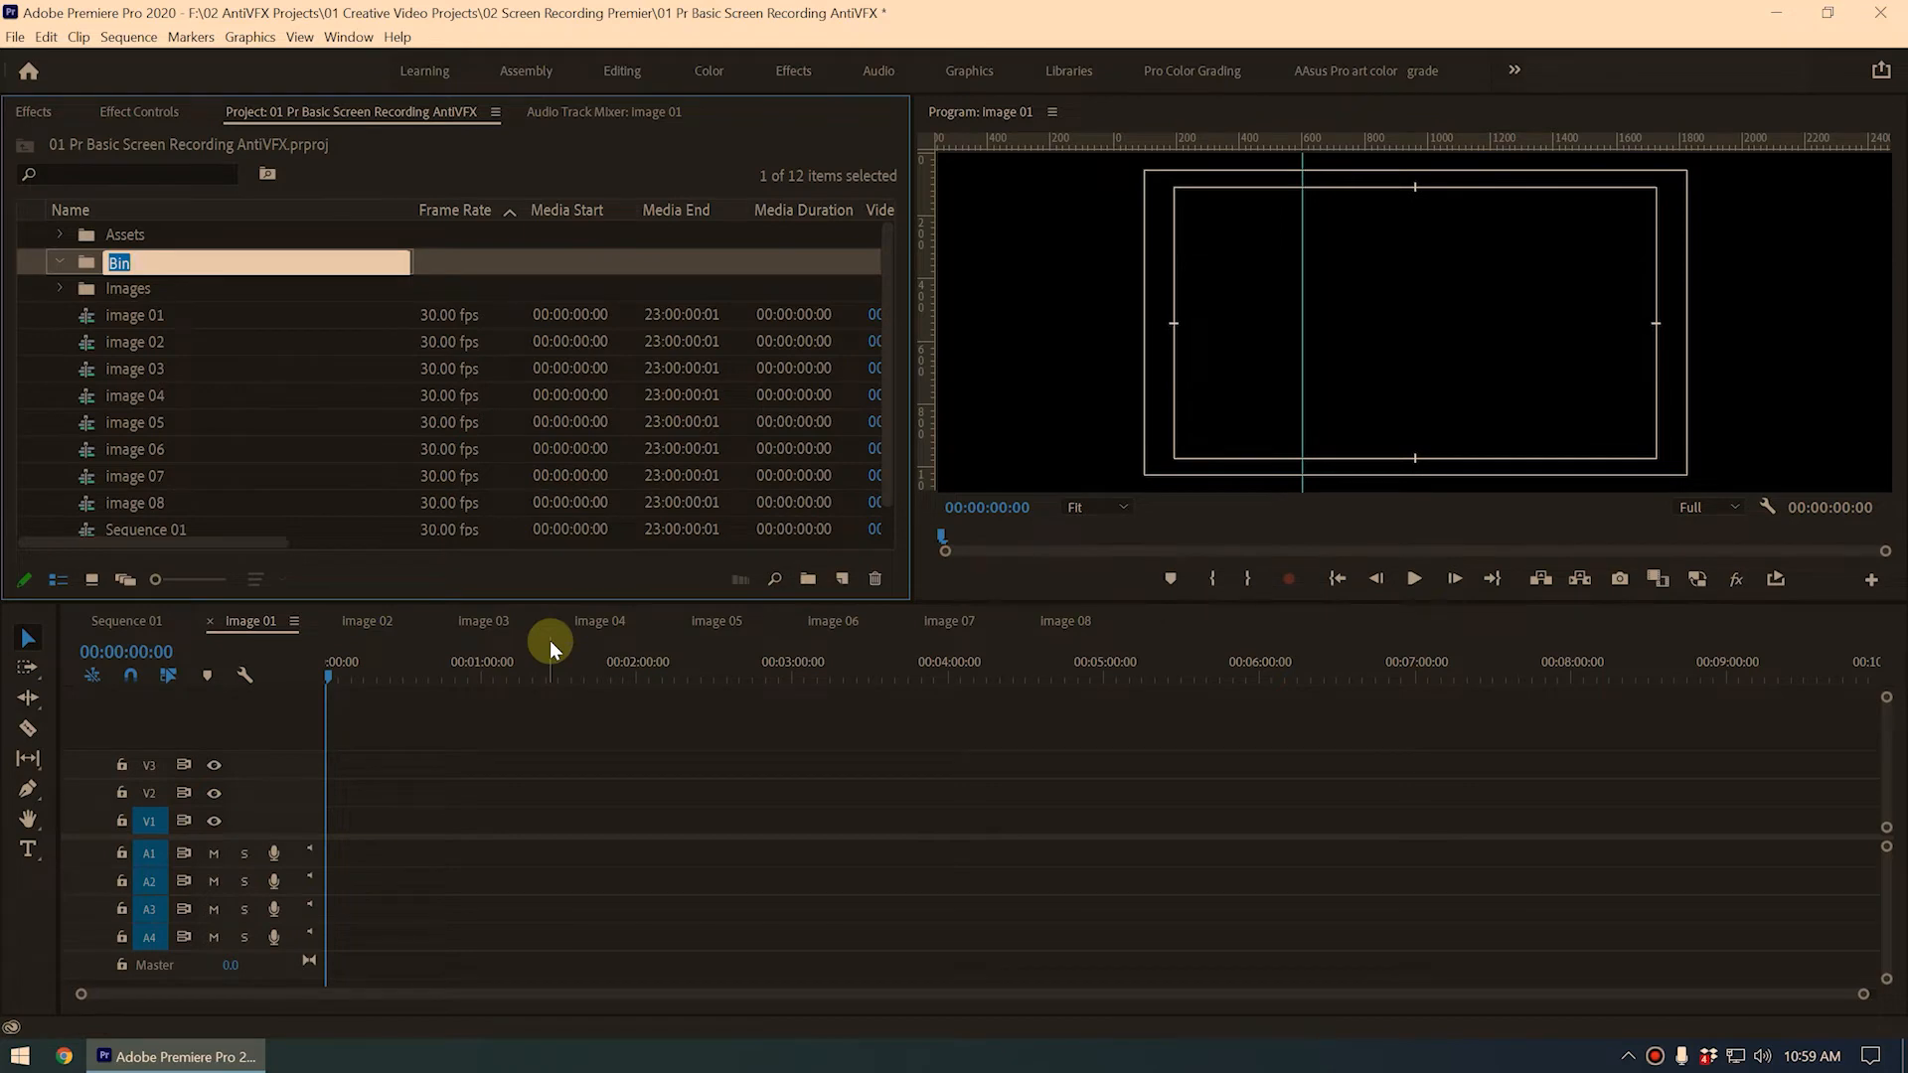
type("Images seq")
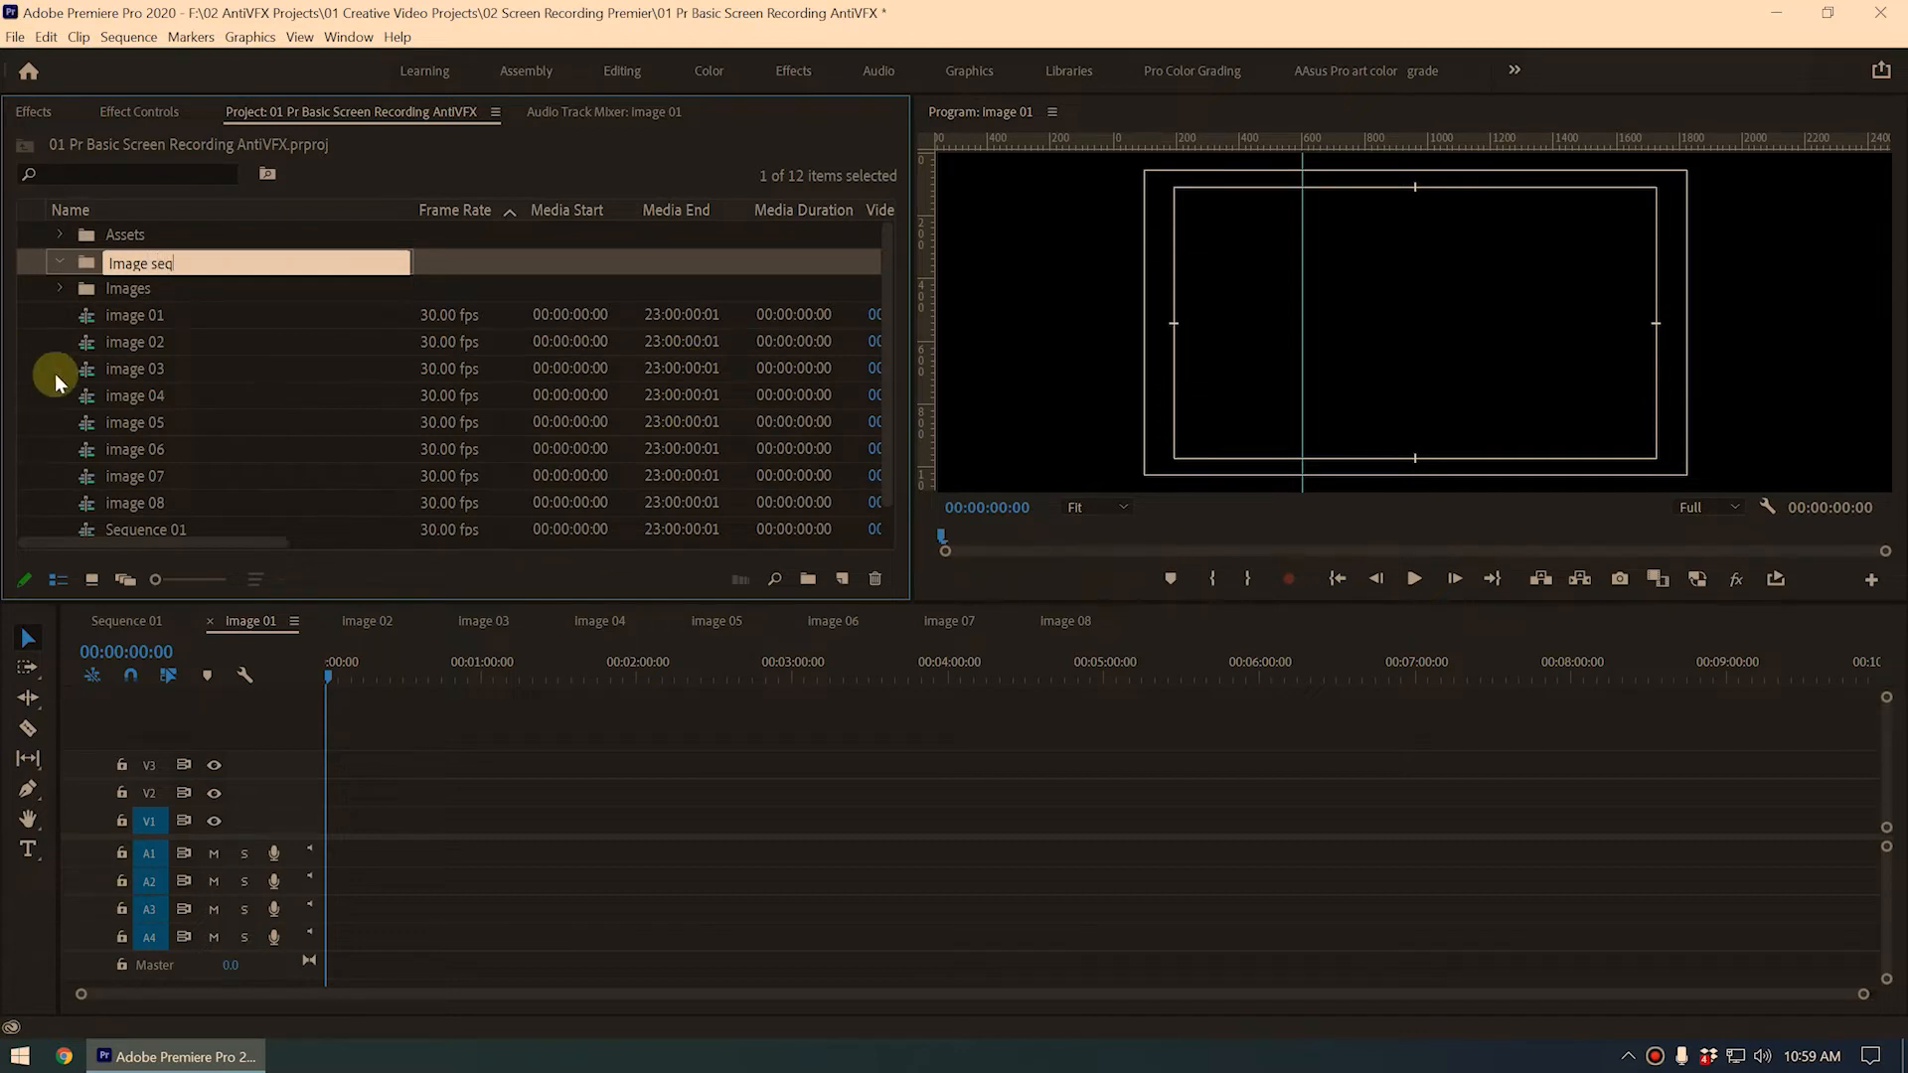
left_click(77, 316)
scroll(199, 497, "down", 1)
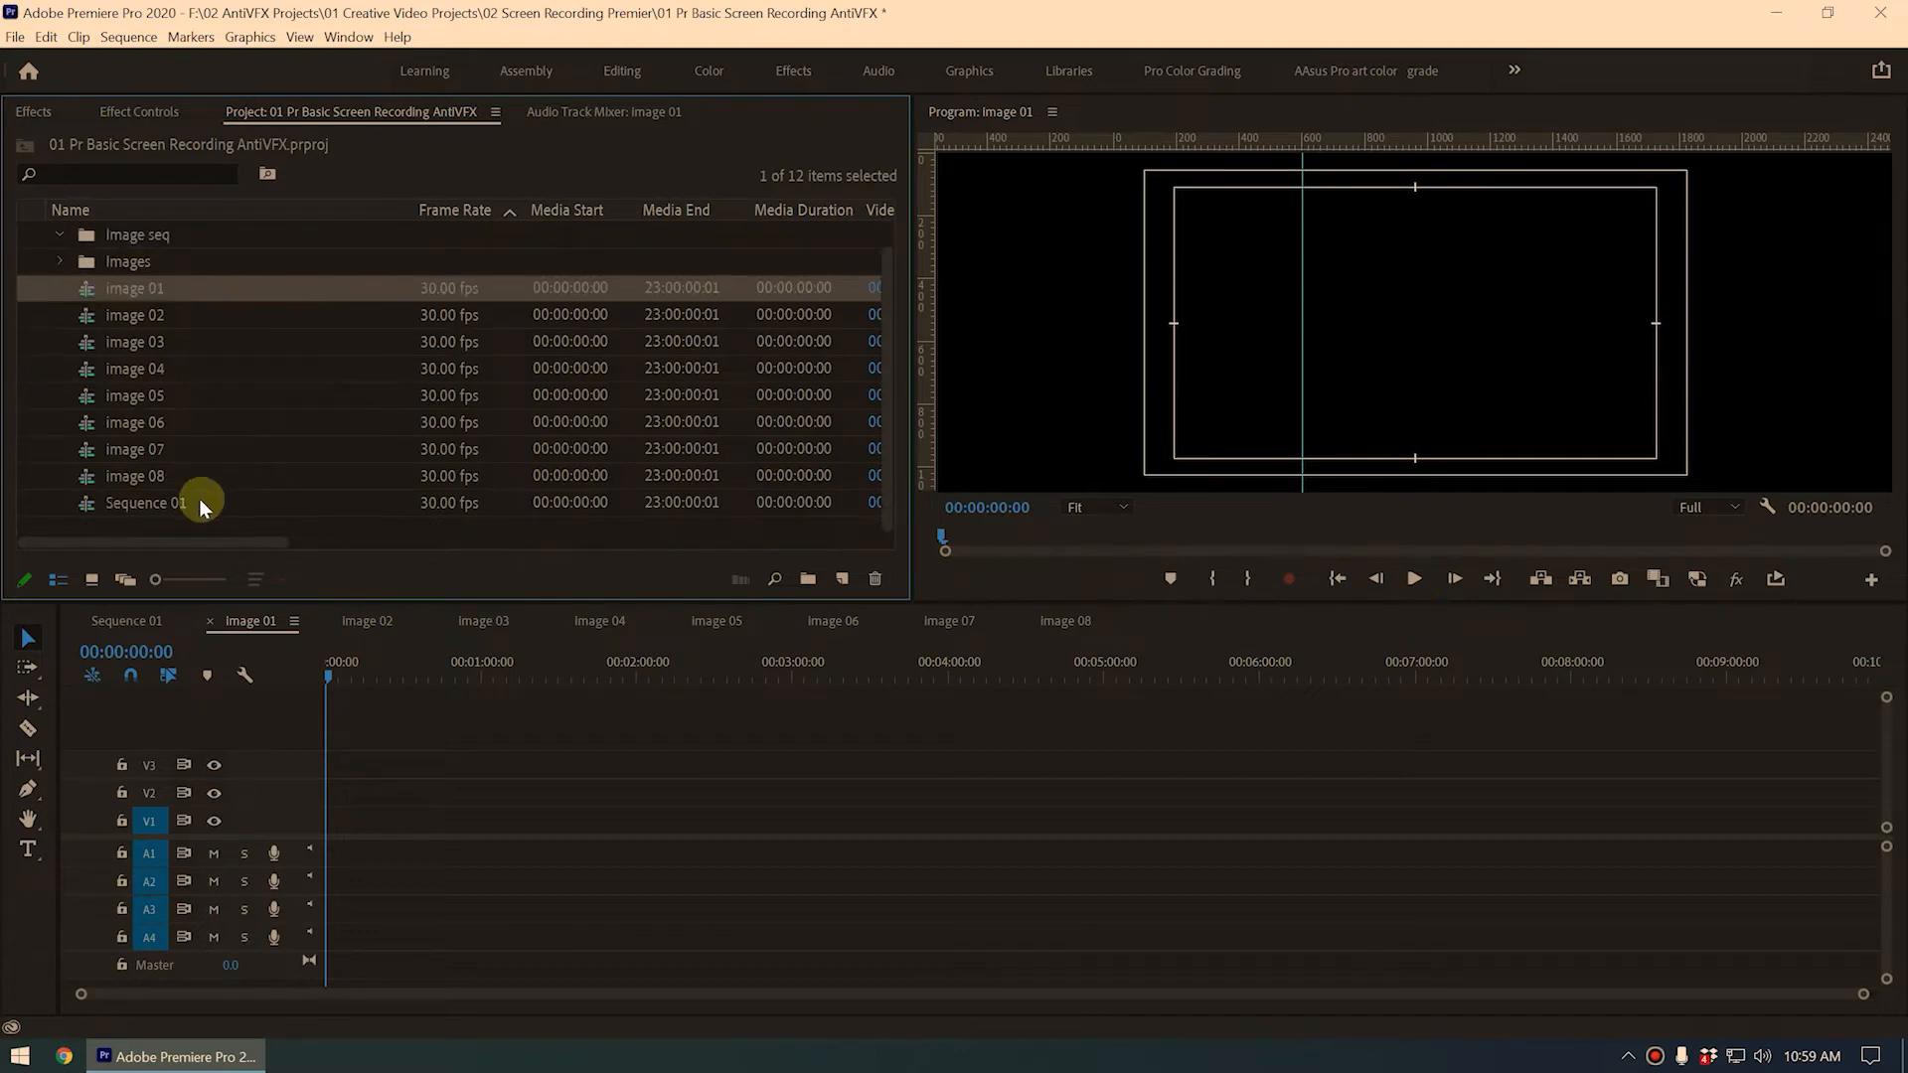
left_click(116, 485, "shift")
scroll(179, 427, "up", 1)
left_click_drag(85, 328, 298, 261)
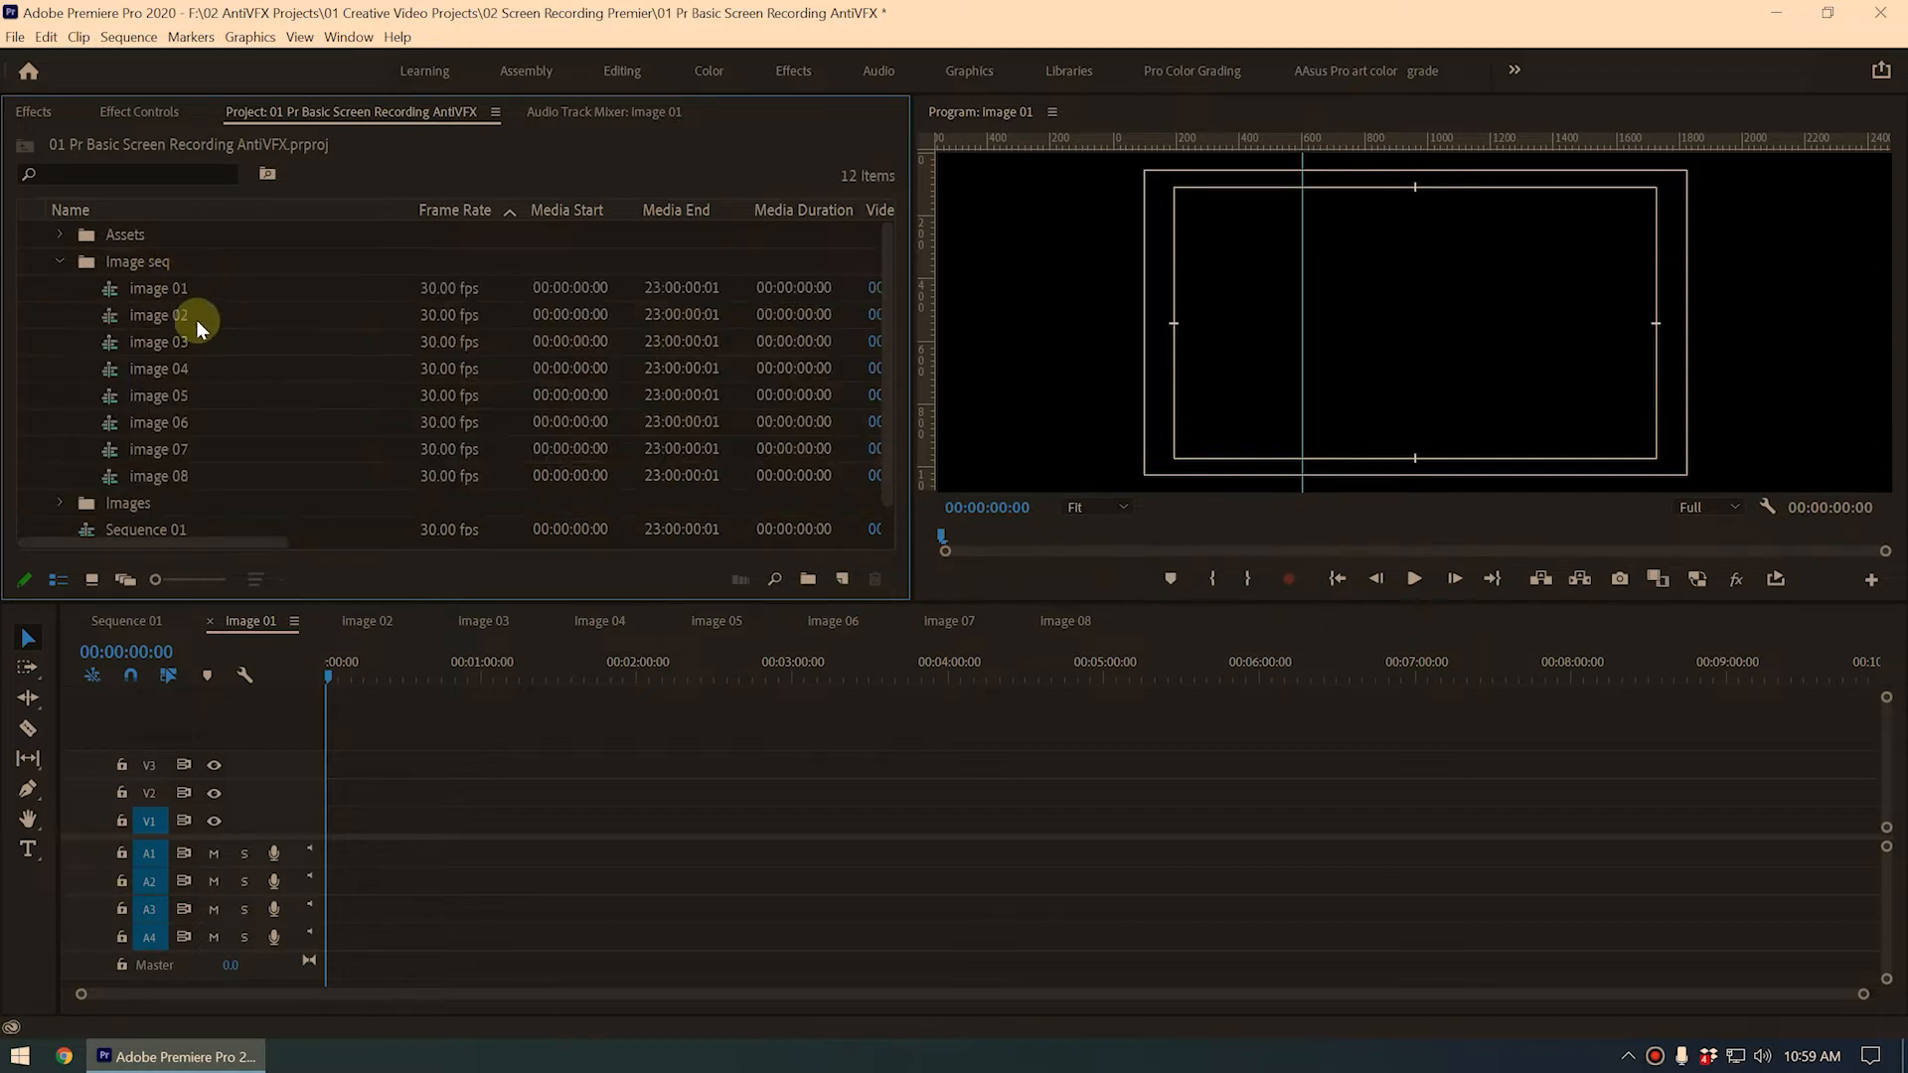
left_click(60, 261)
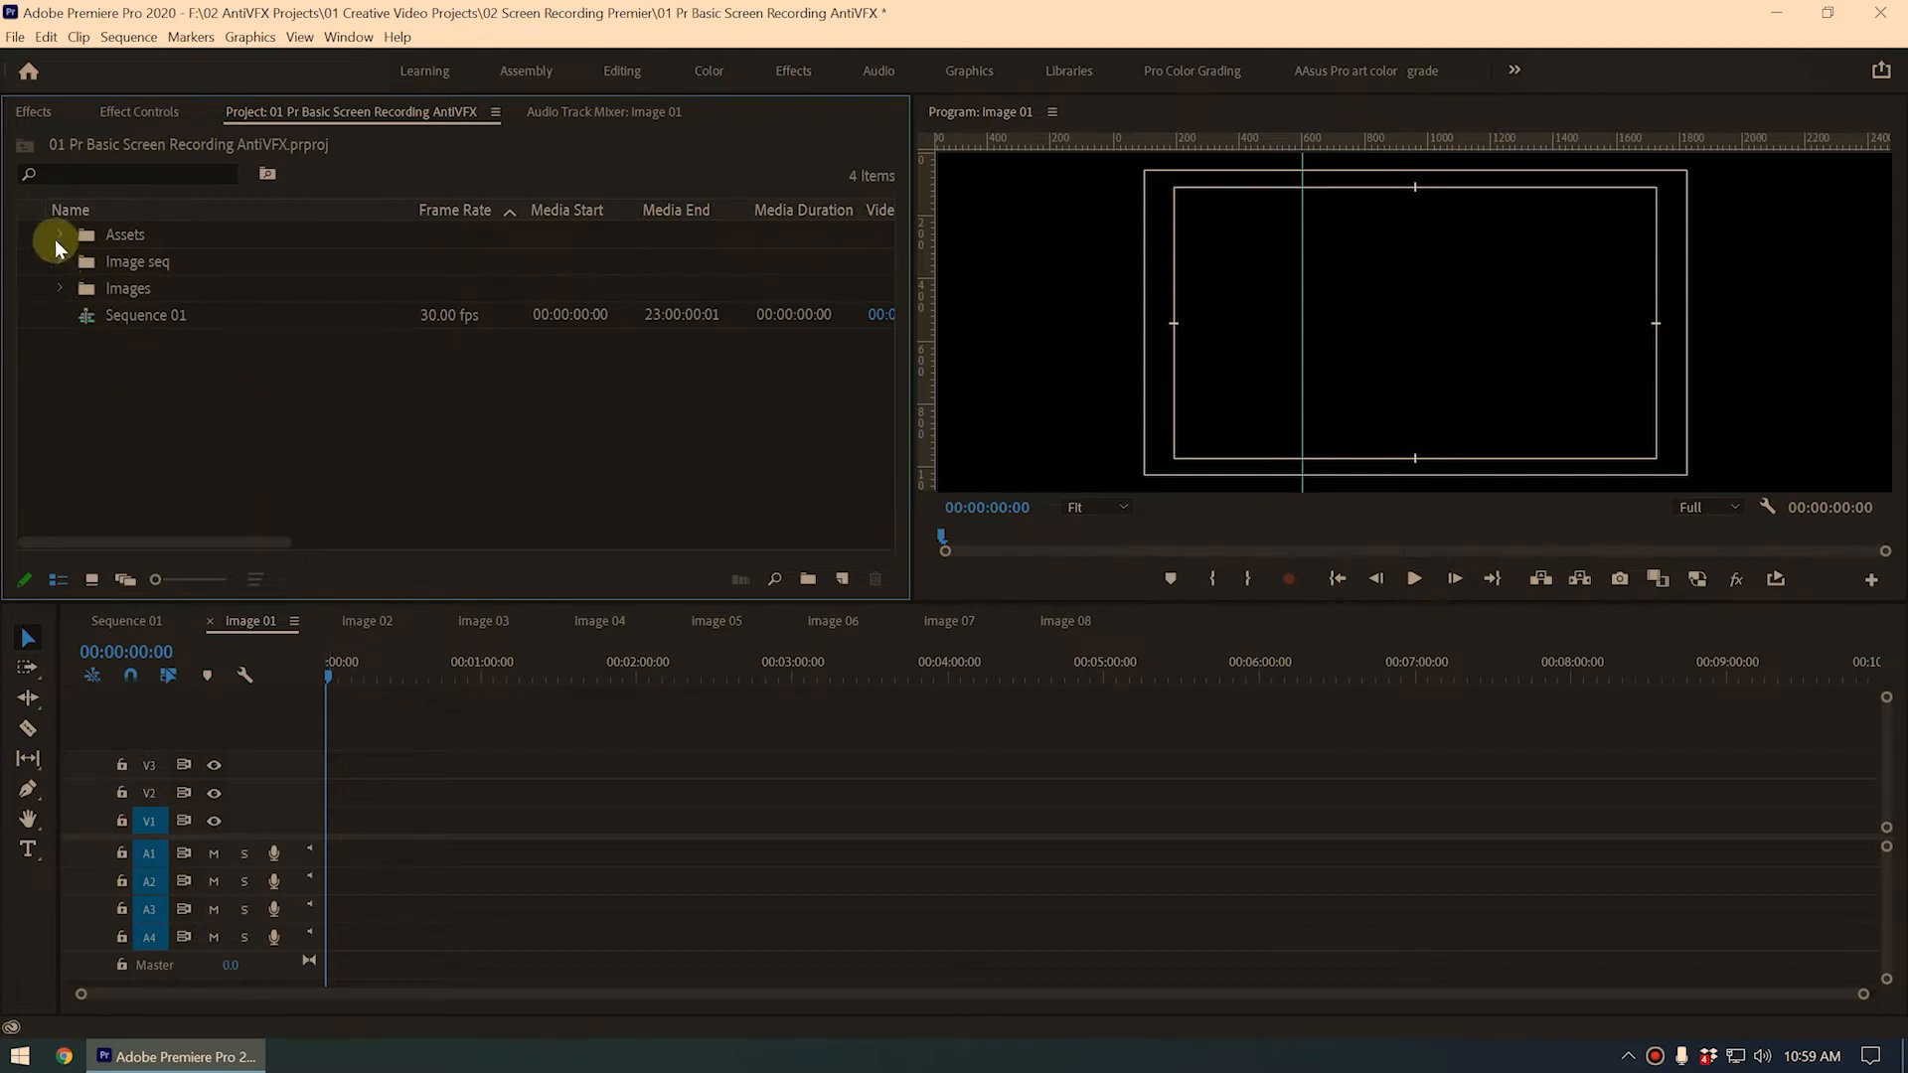
Insert 01.jpg from the Images bin into sequence image 01 and 02.jpg into sequence image 02
left_click(61, 287)
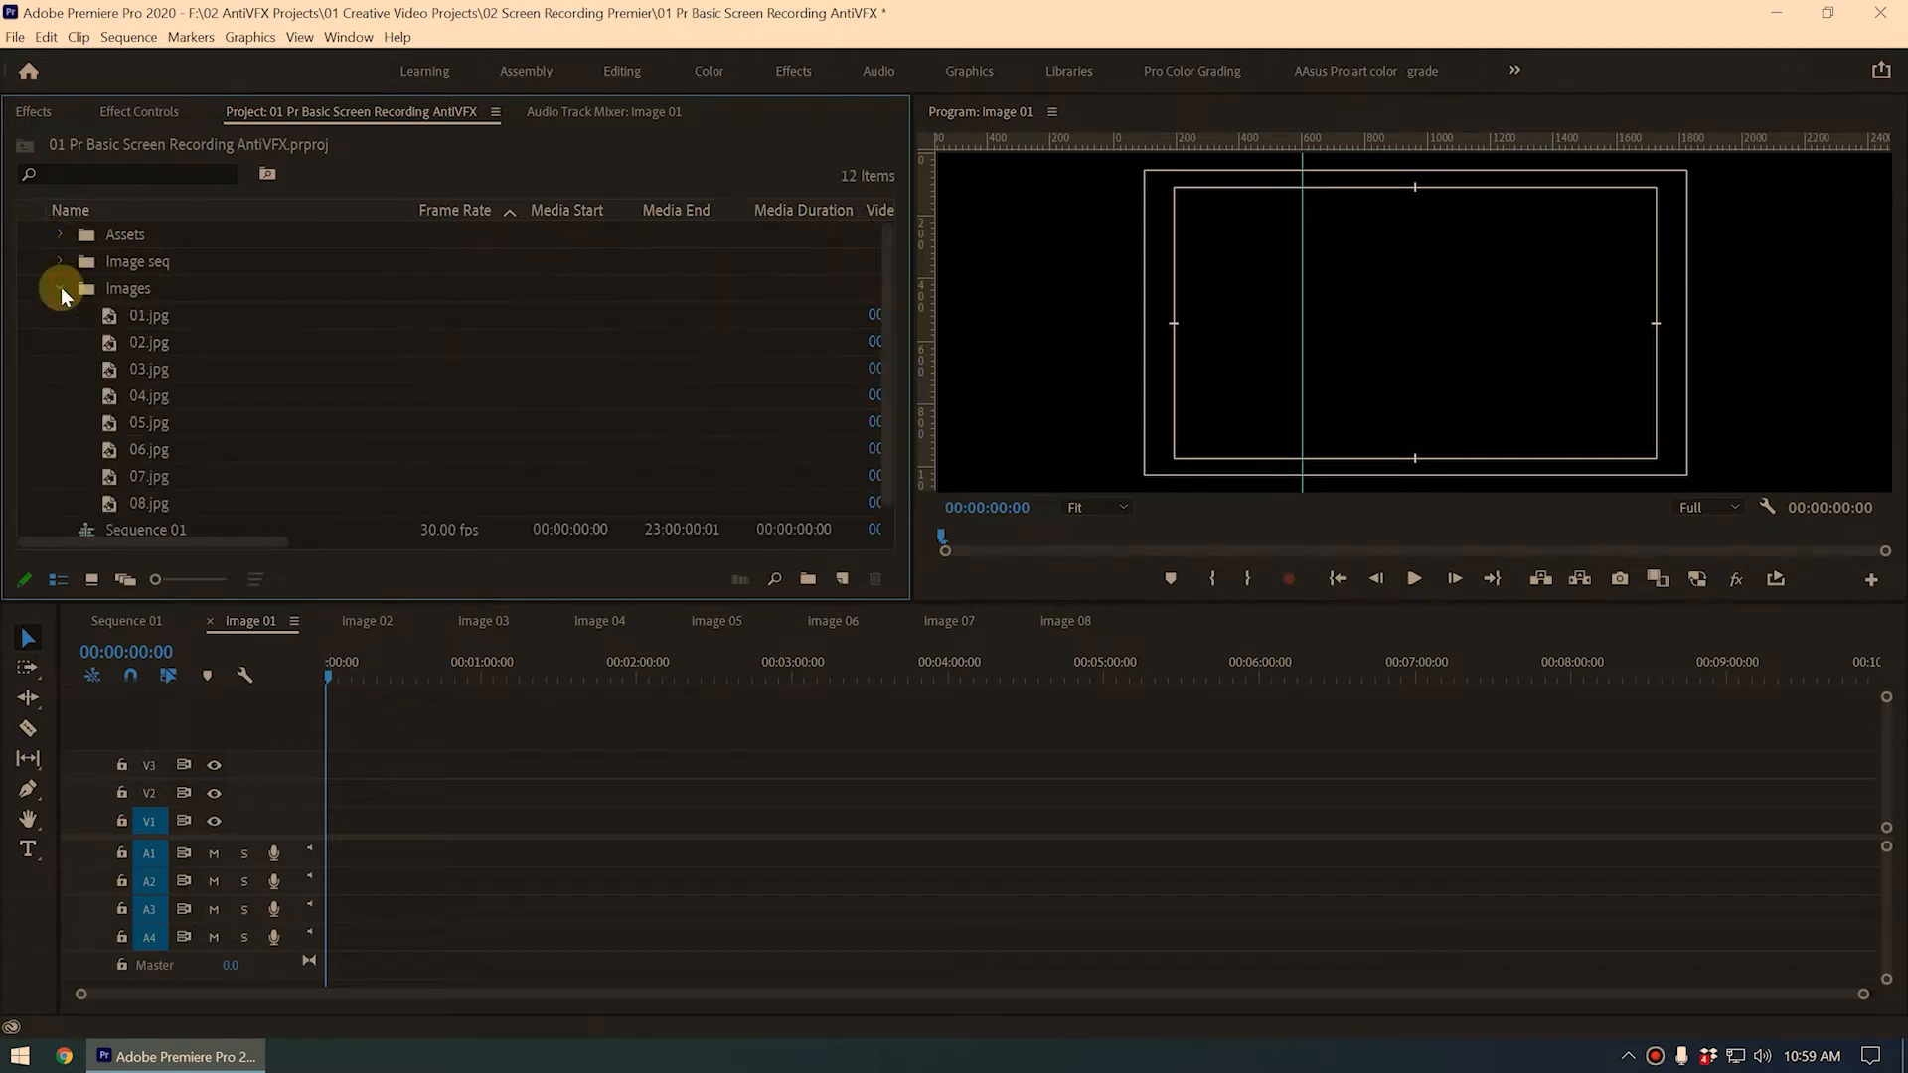
left_click(109, 323)
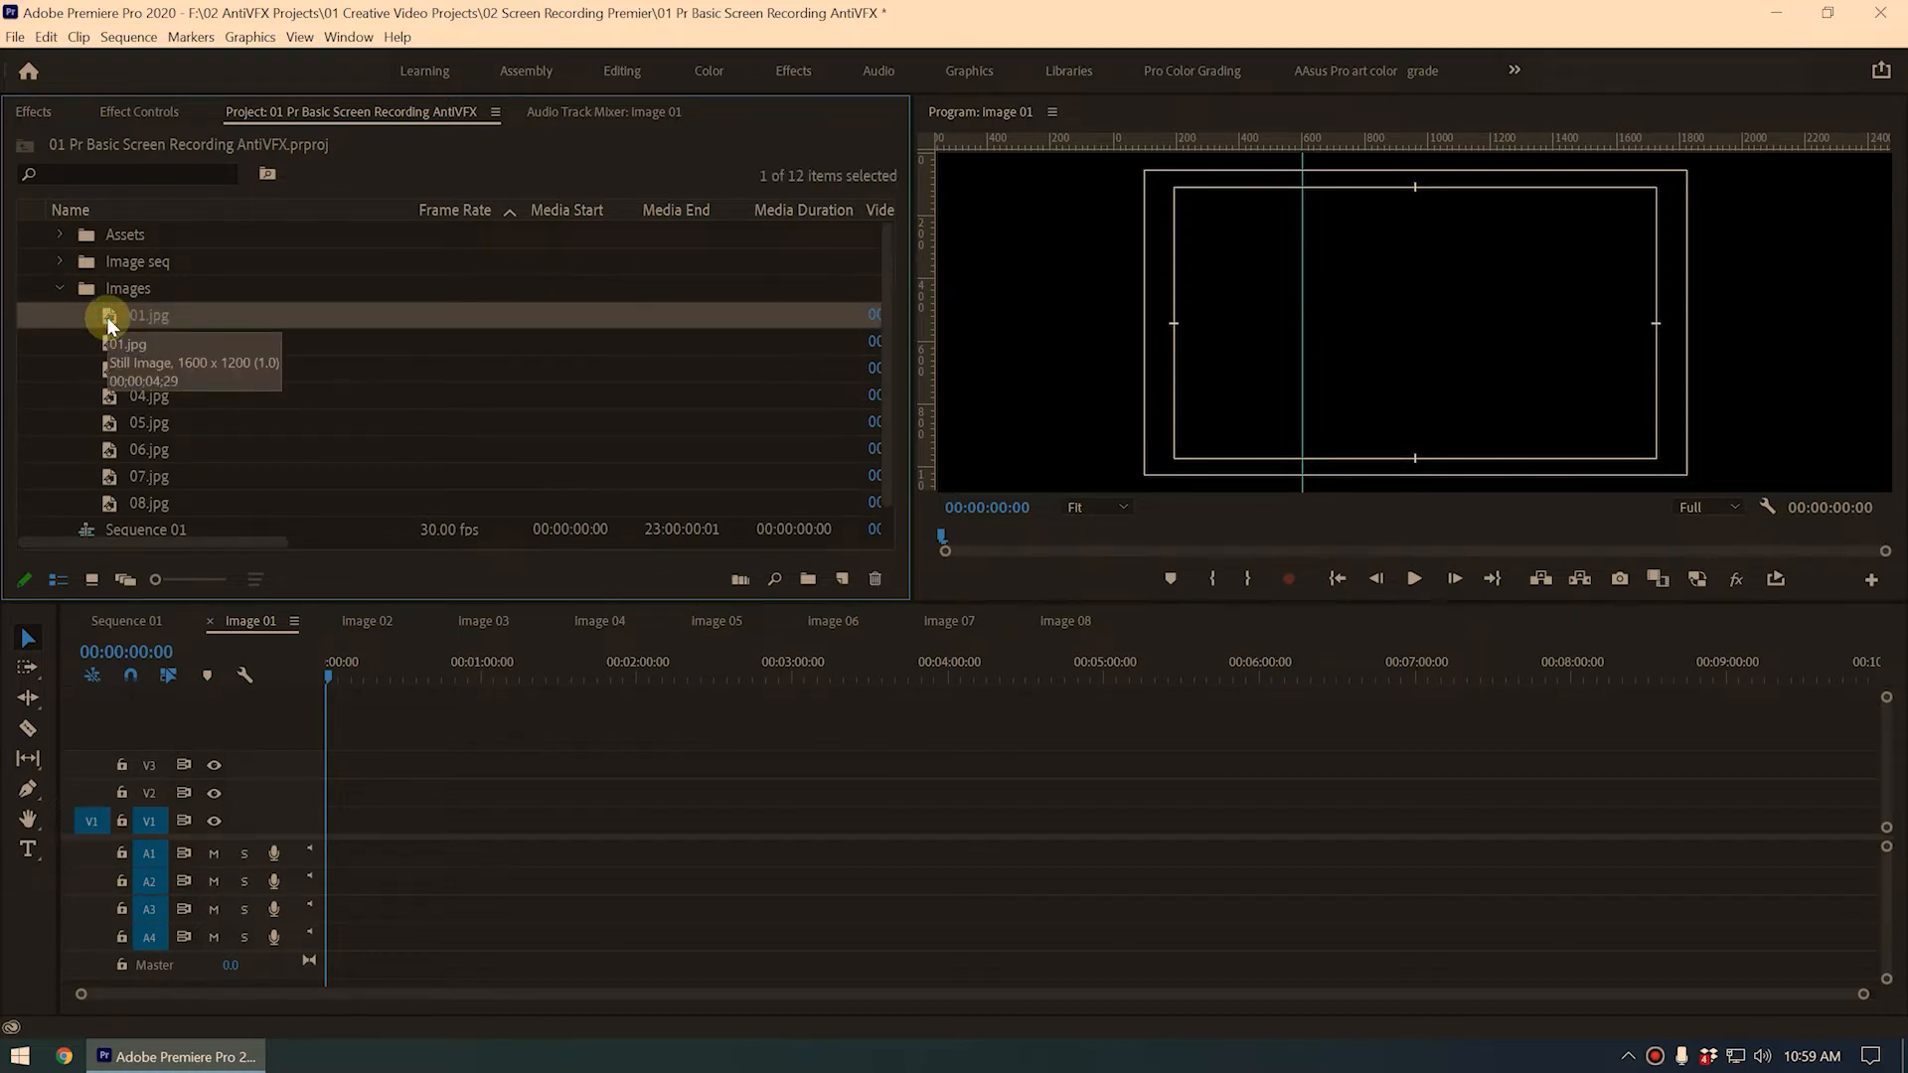
key("comma")
left_click(382, 626)
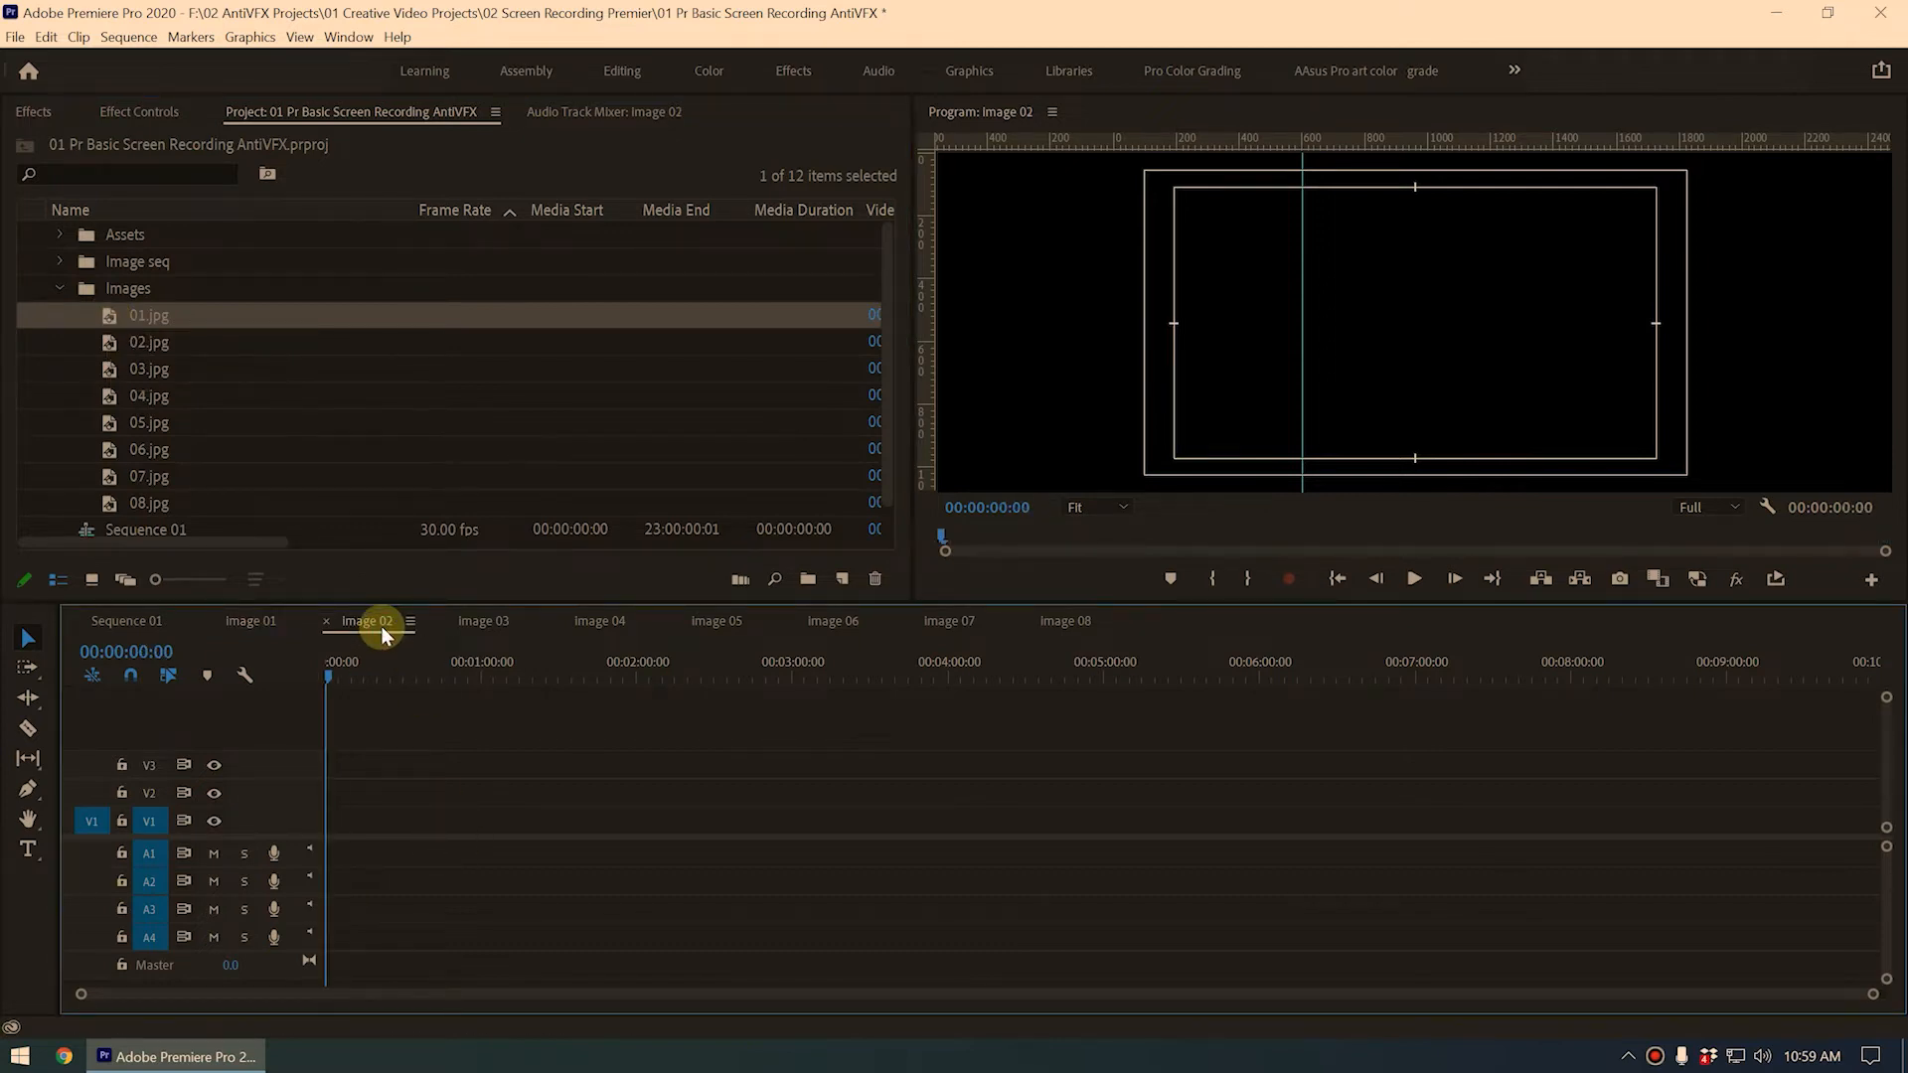
left_click(106, 350)
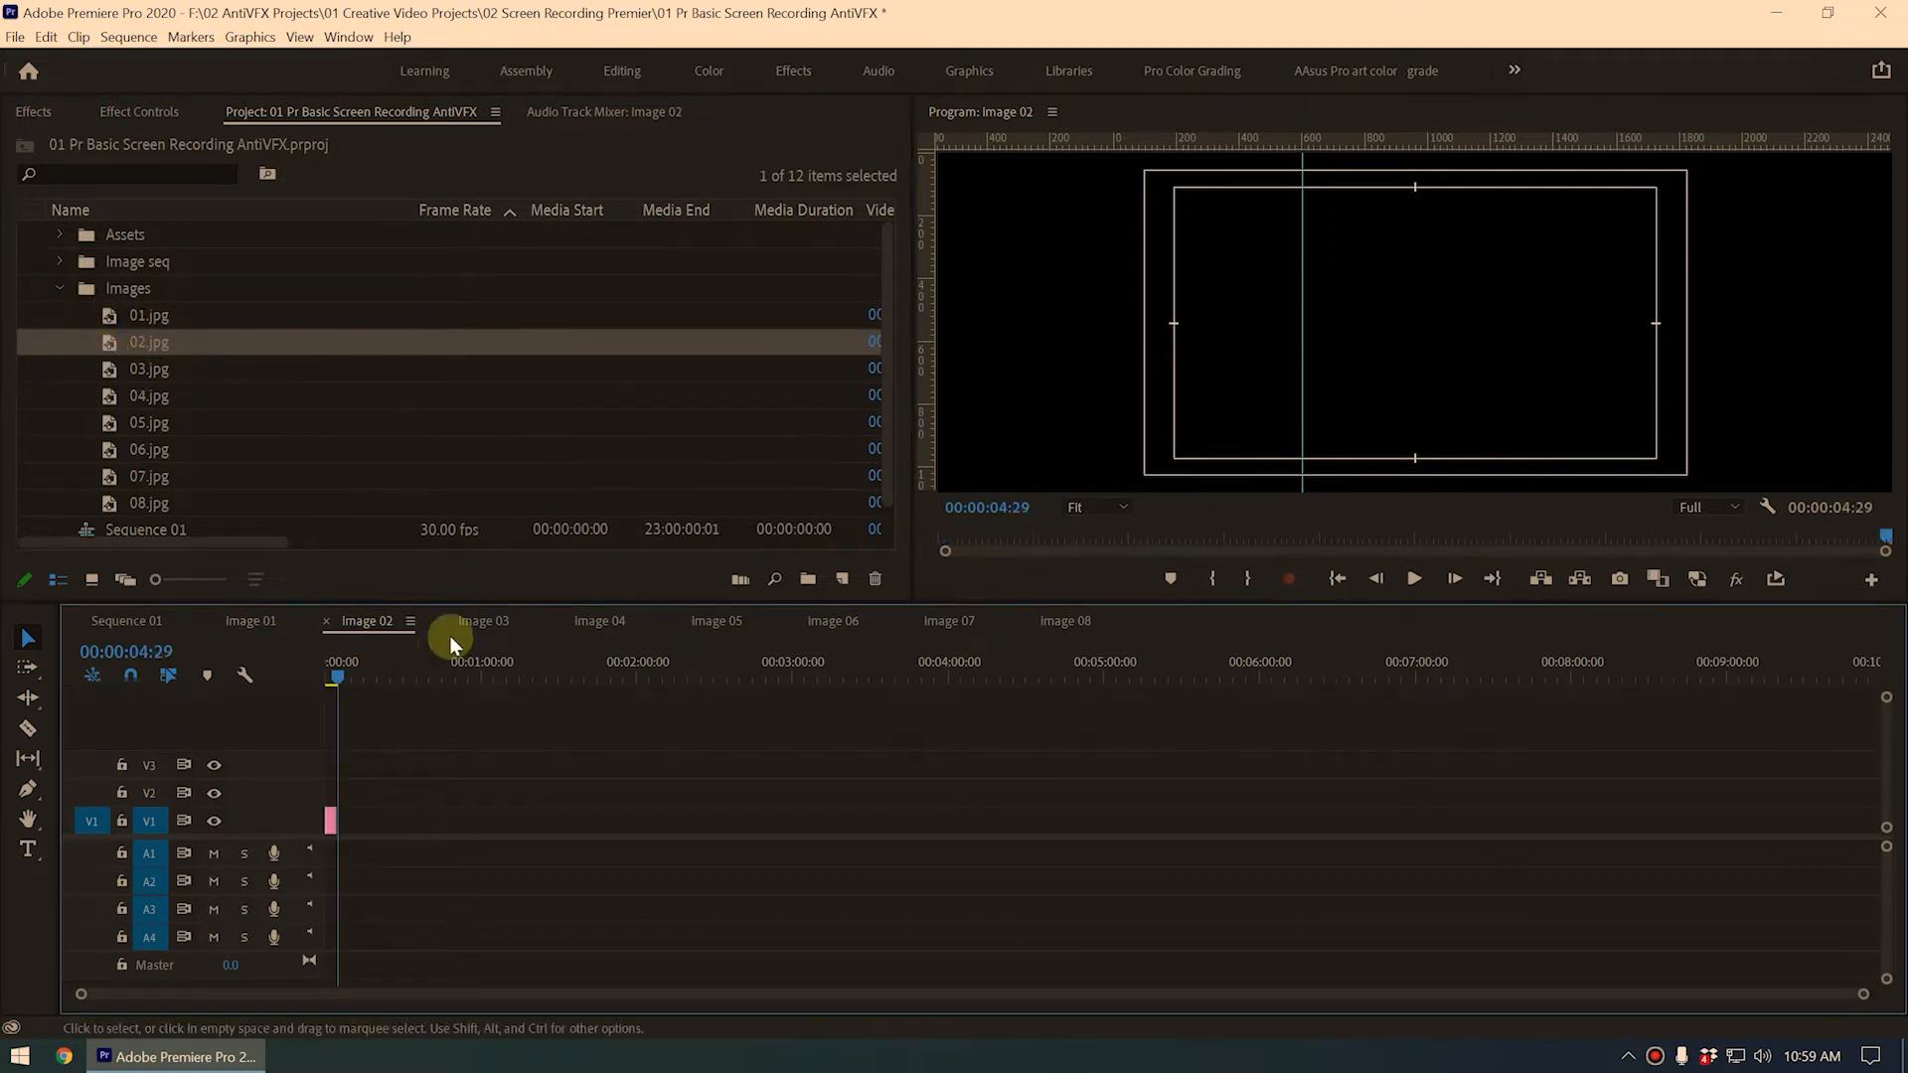
Insert the images 03.jpg to 08.jpg into their matching sequences, image 03 to image 08
left_click(477, 621)
left_click(105, 369)
key("comma")
left_click(596, 621)
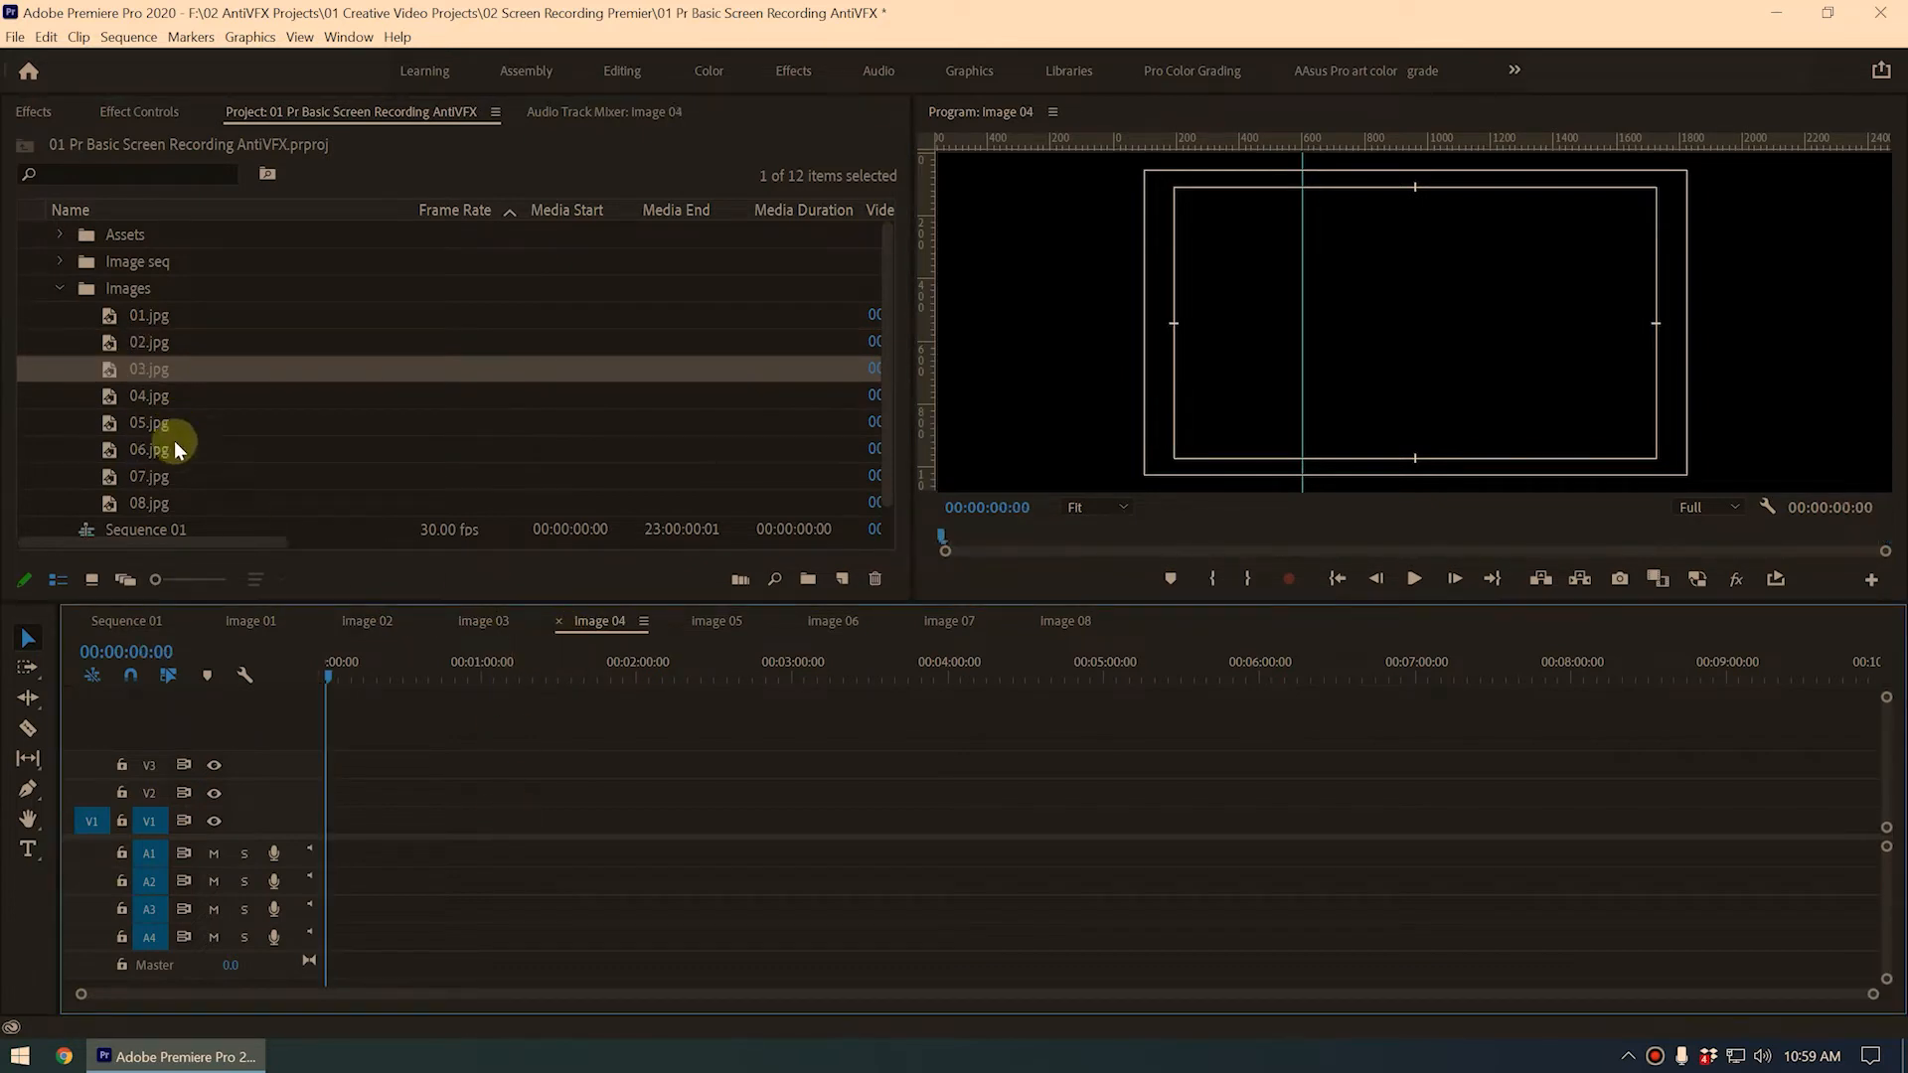
left_click(106, 396)
key("comma")
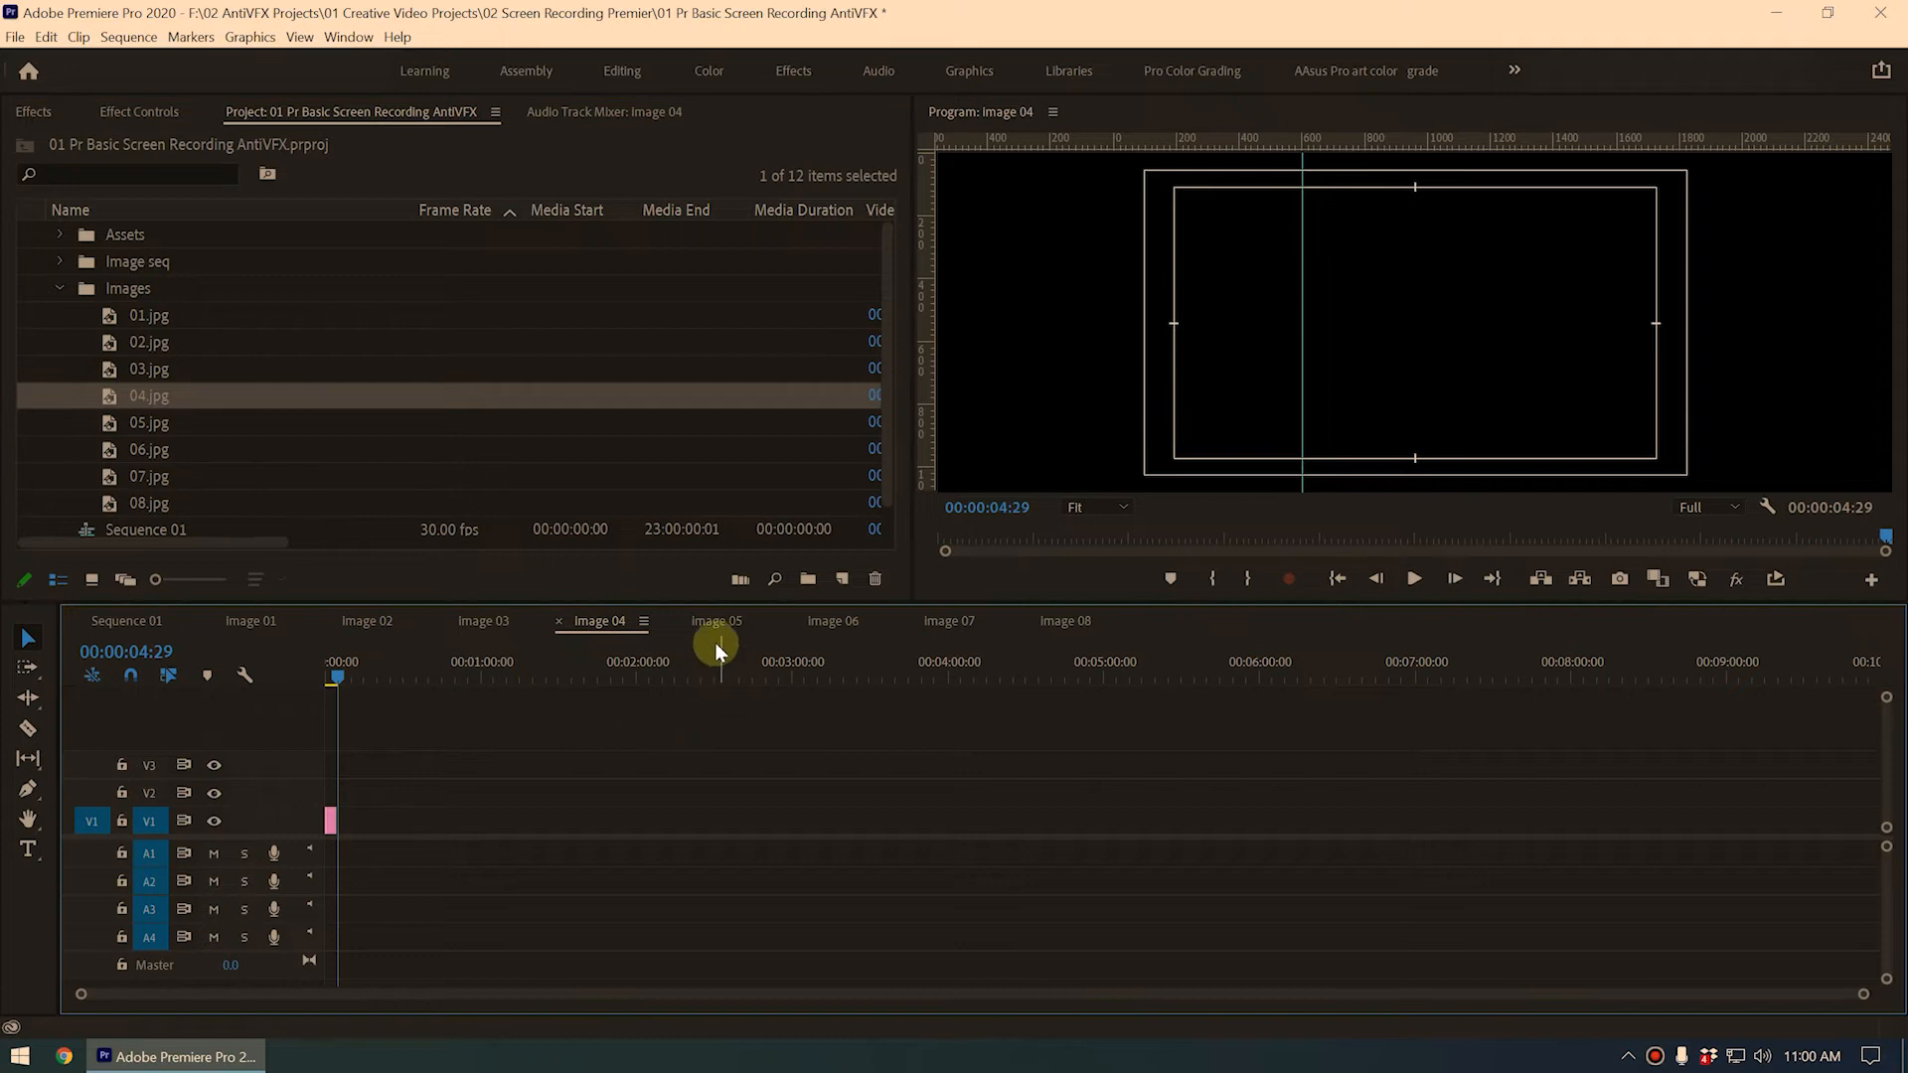
left_click(715, 621)
left_click(127, 427)
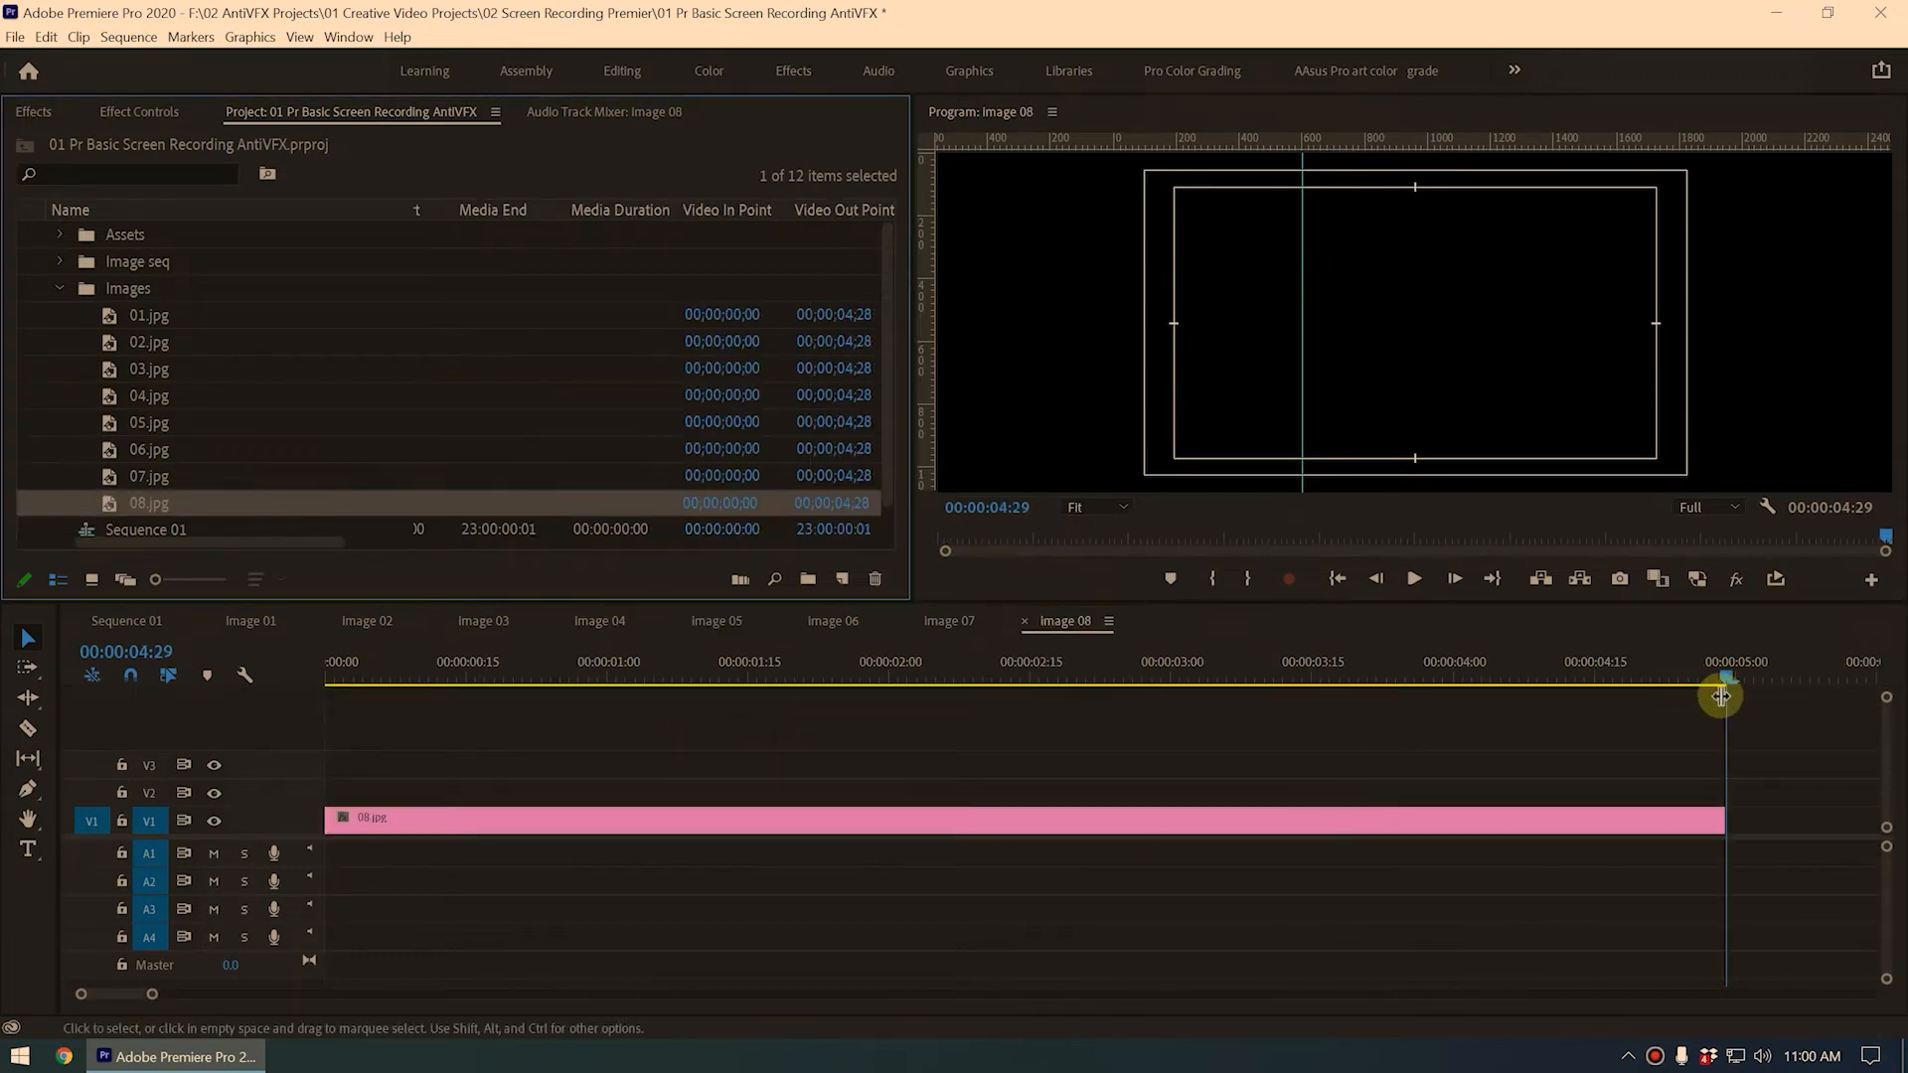
Check the Still Image Default Duration in the Timeline preferences and leave the preferences without saving
left_click(1732, 674)
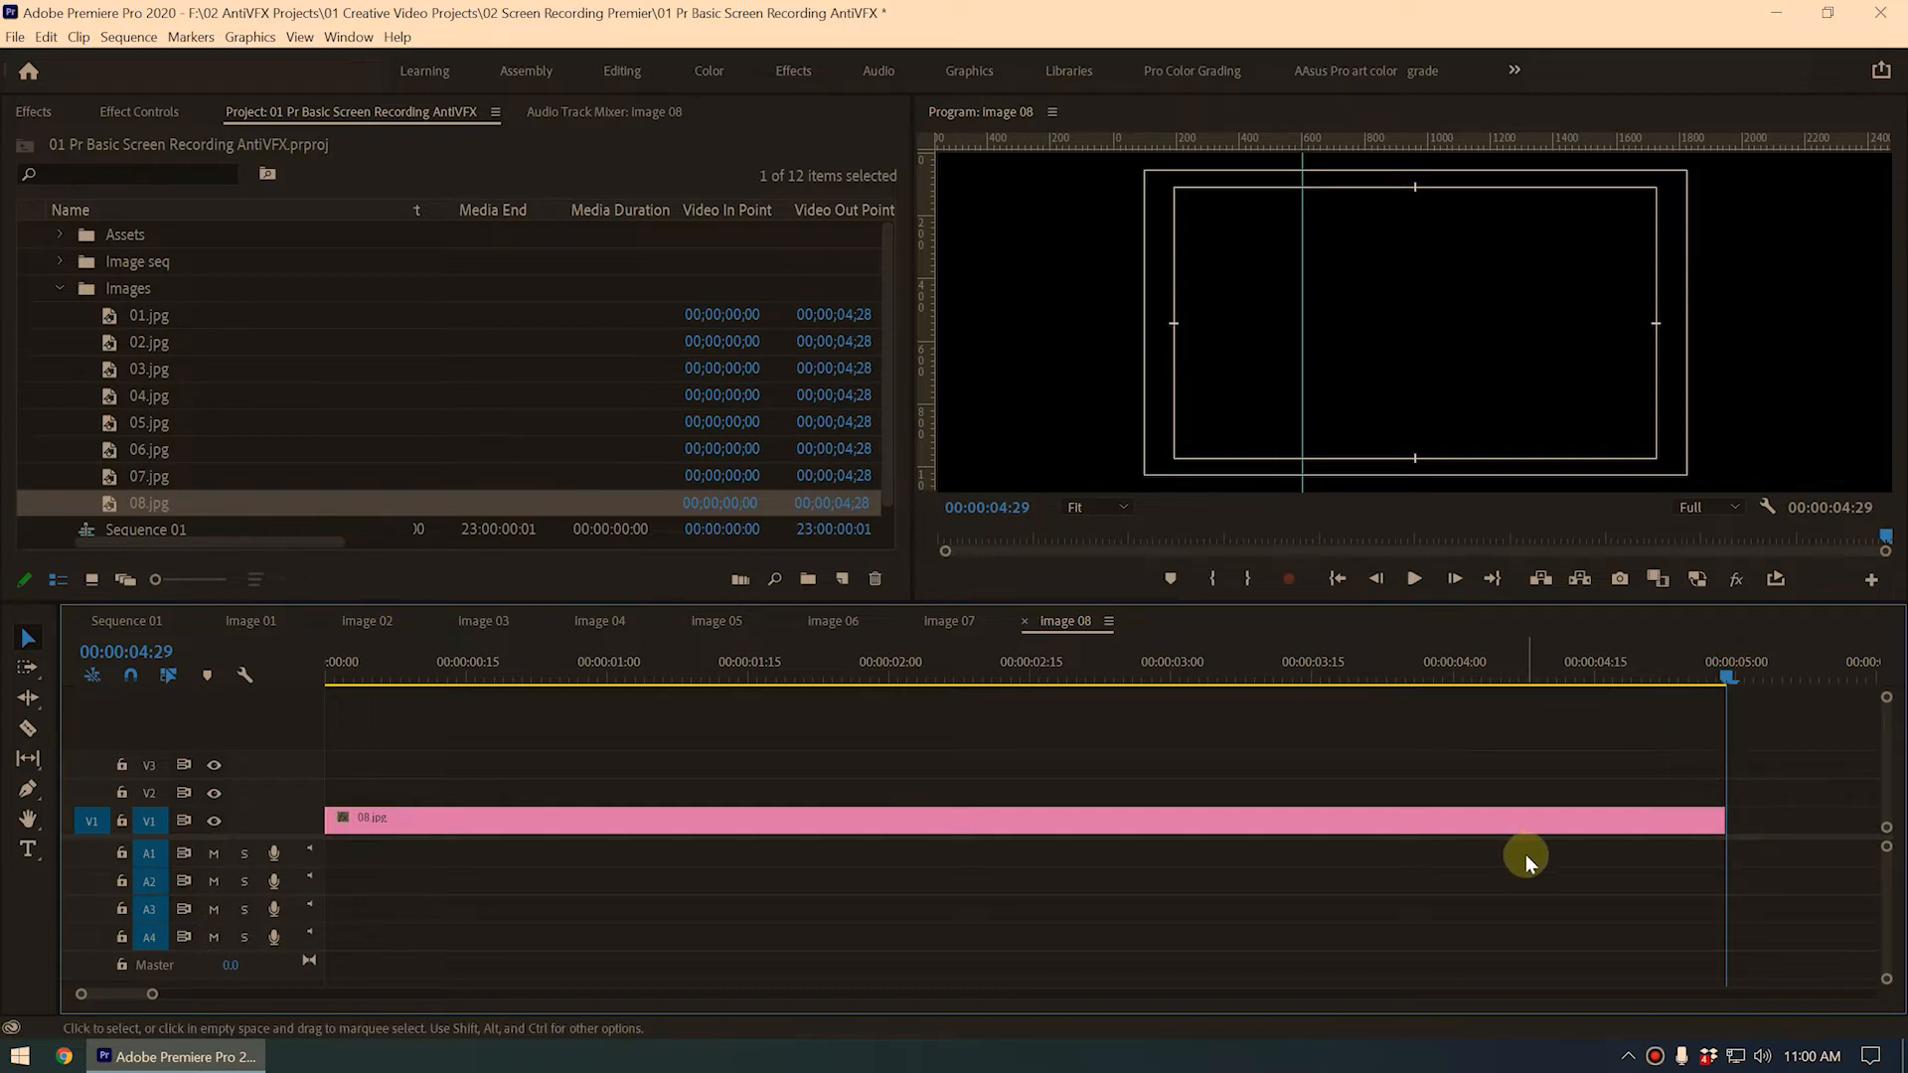
left_click(15, 37)
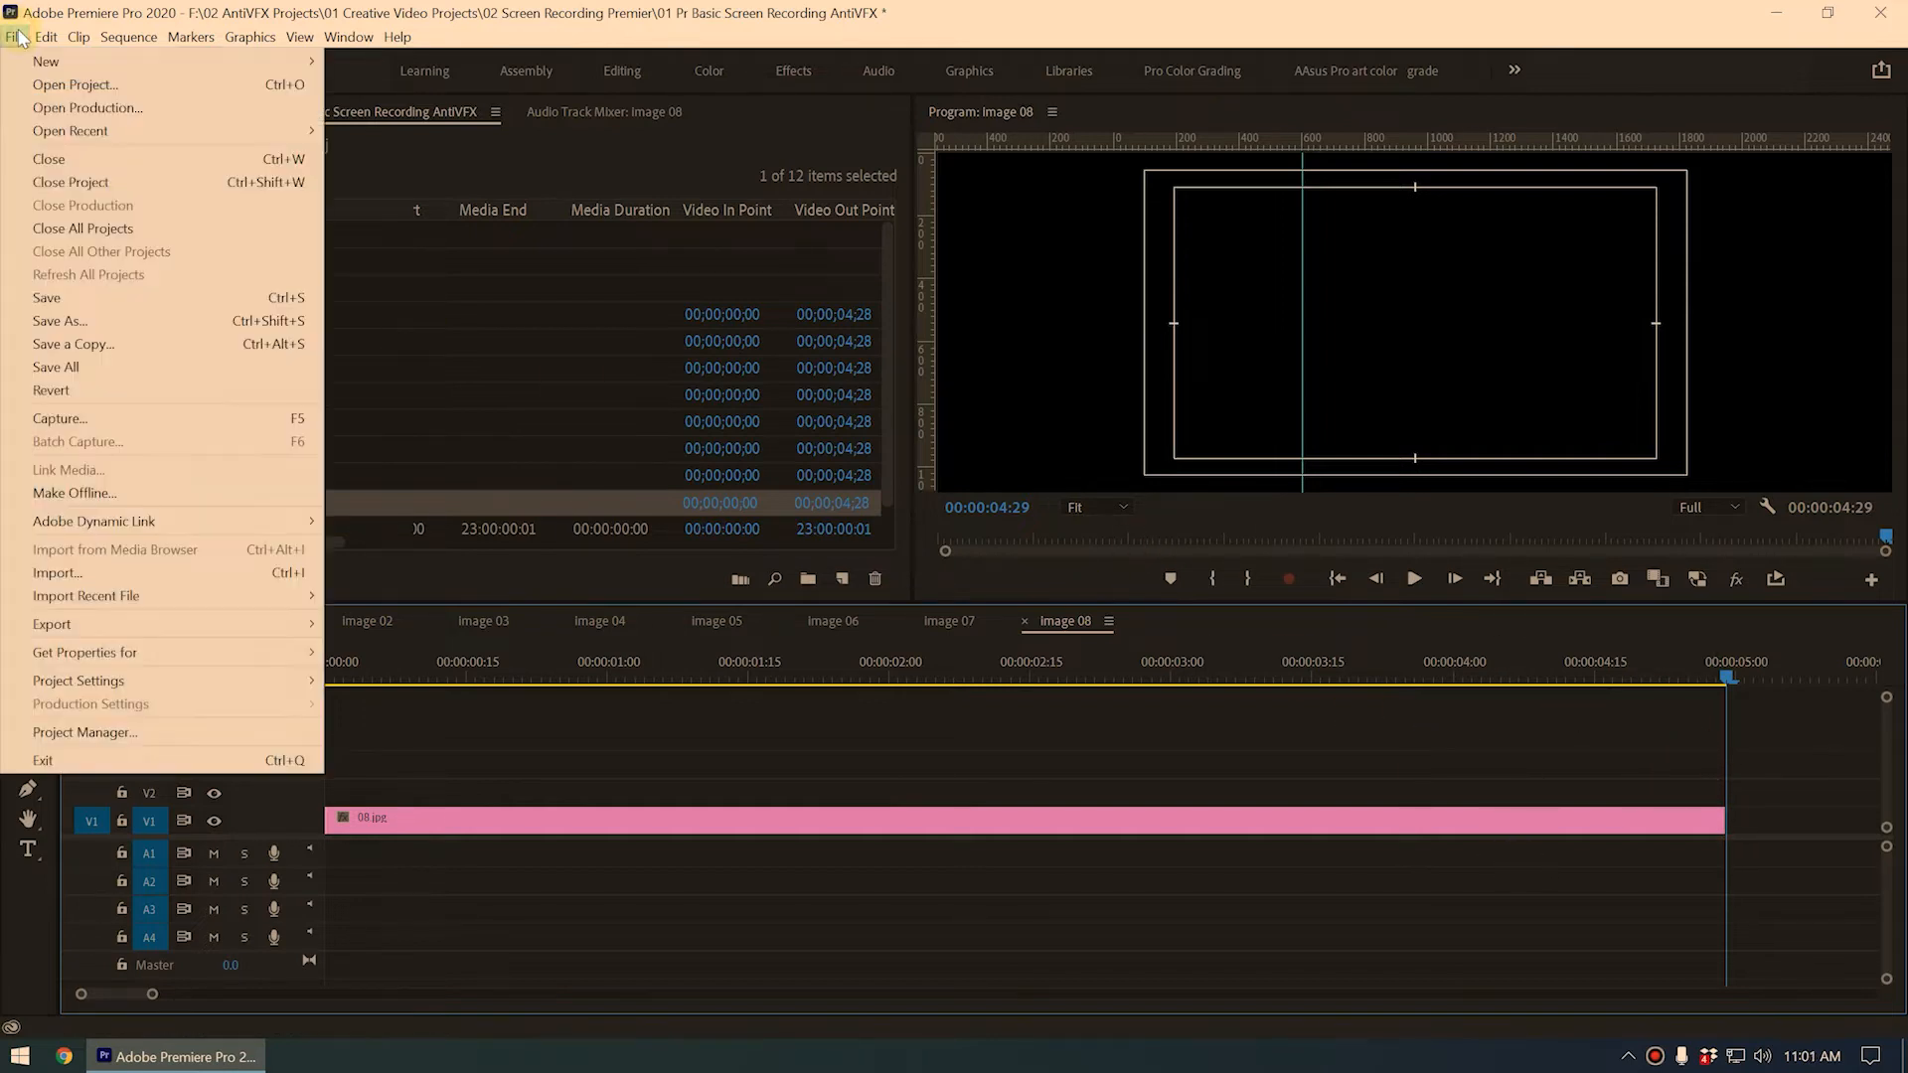
mouse_move(46, 37)
mouse_move(149, 676)
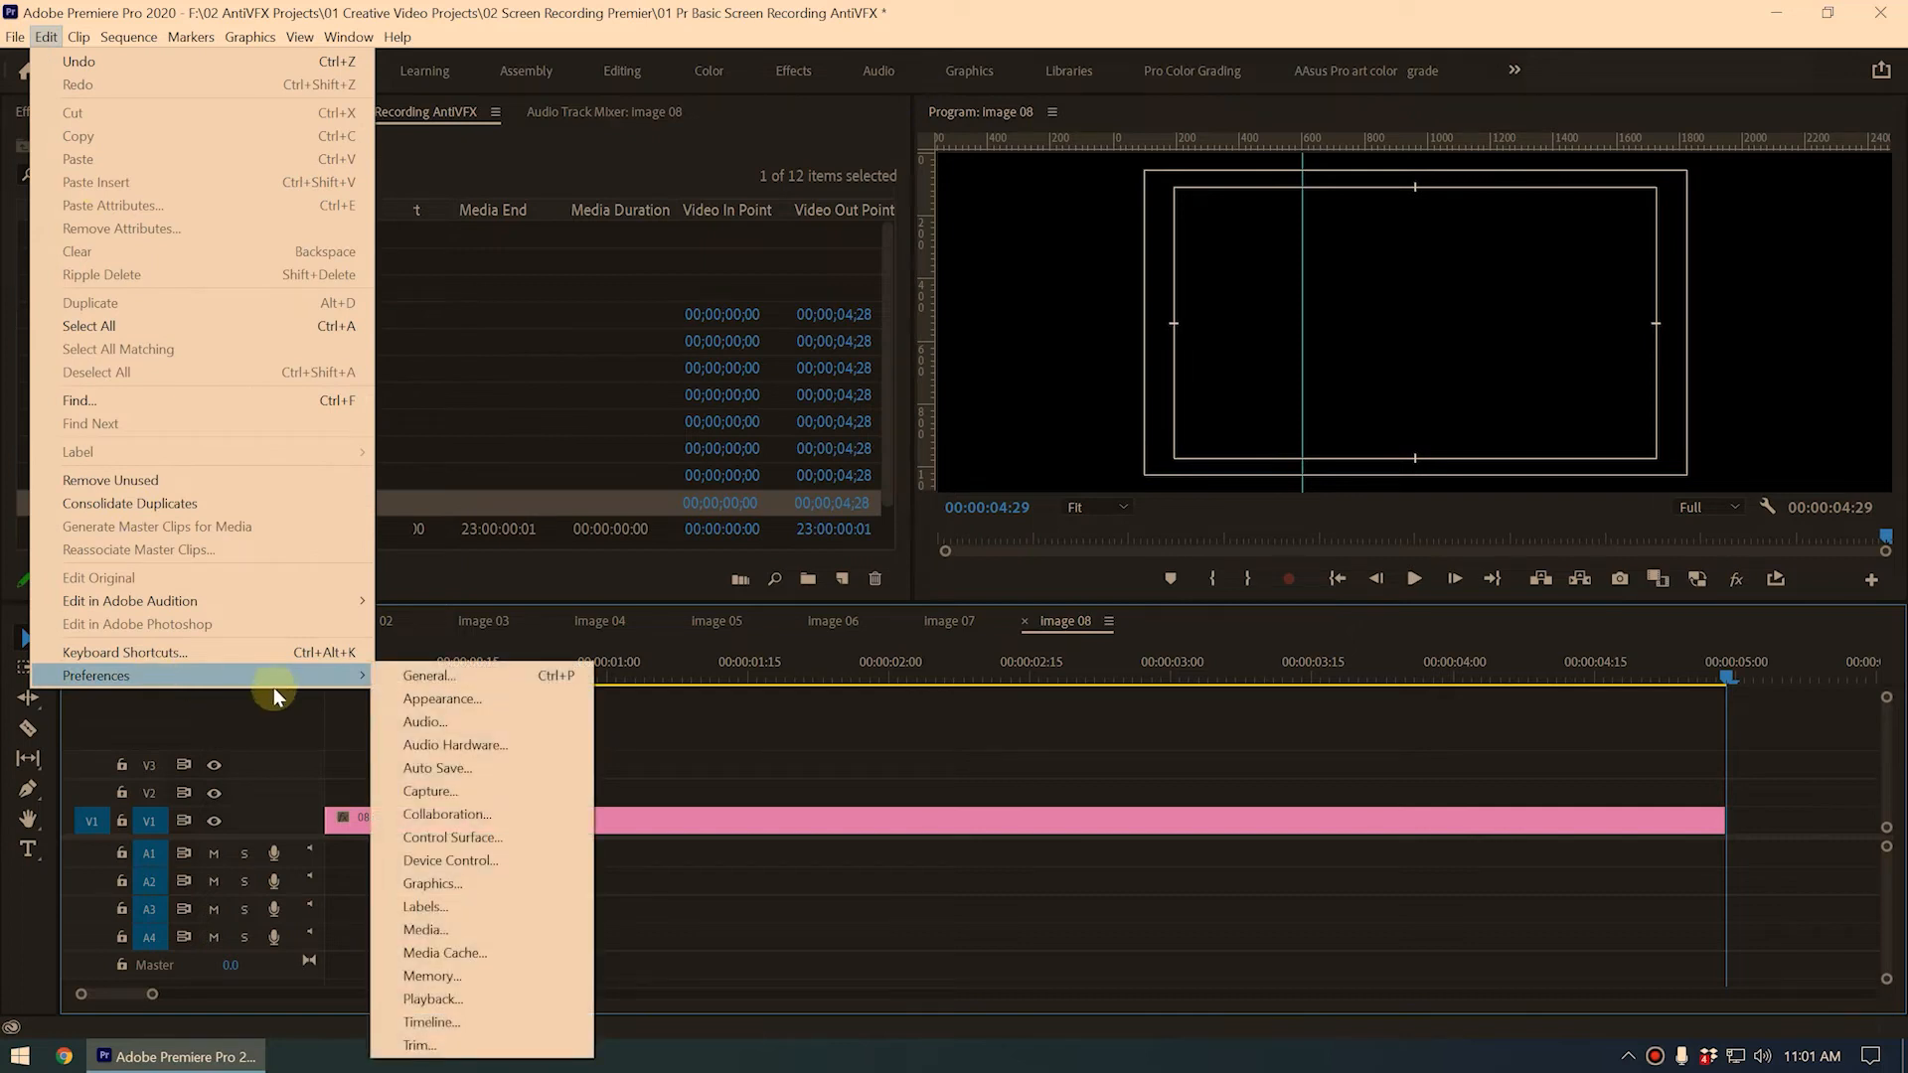
left_click(463, 1026)
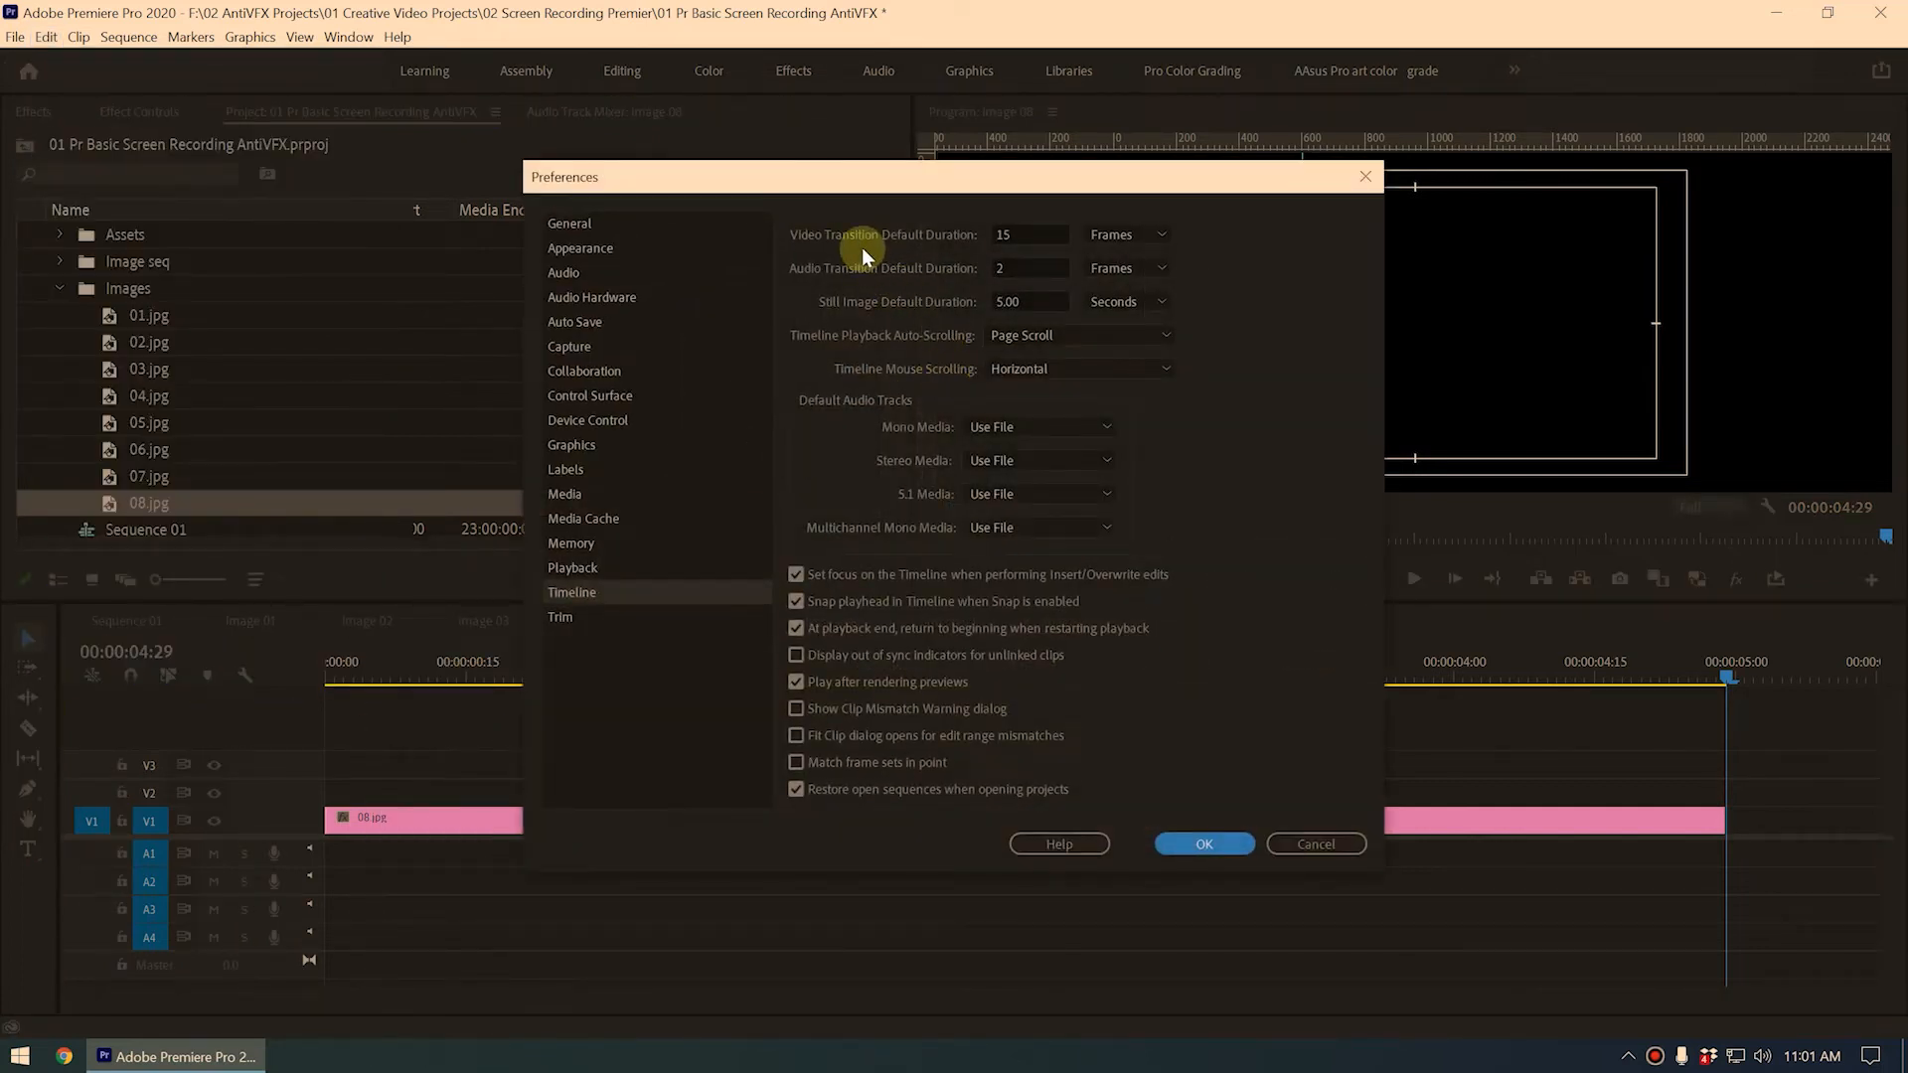
left_click(1038, 300)
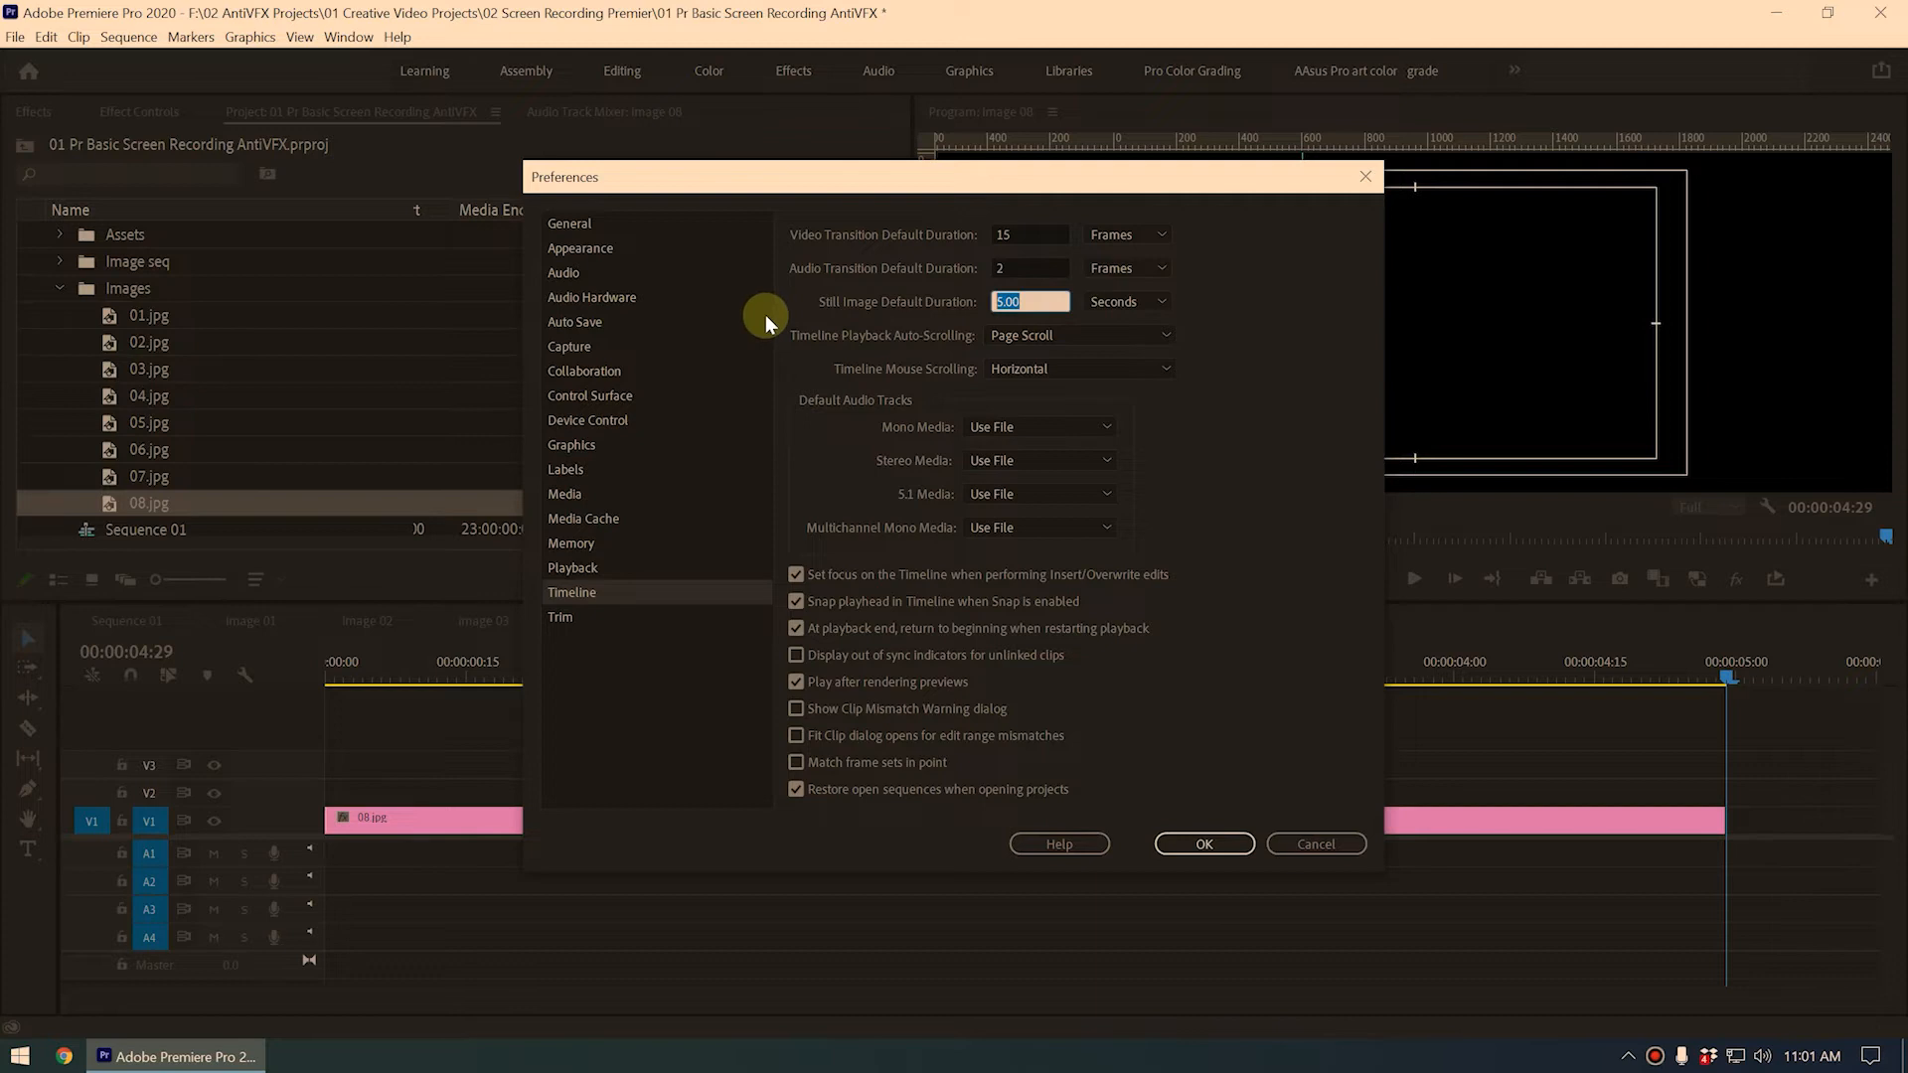
type("10")
left_click(1030, 296)
key("Escape")
left_click(1314, 845)
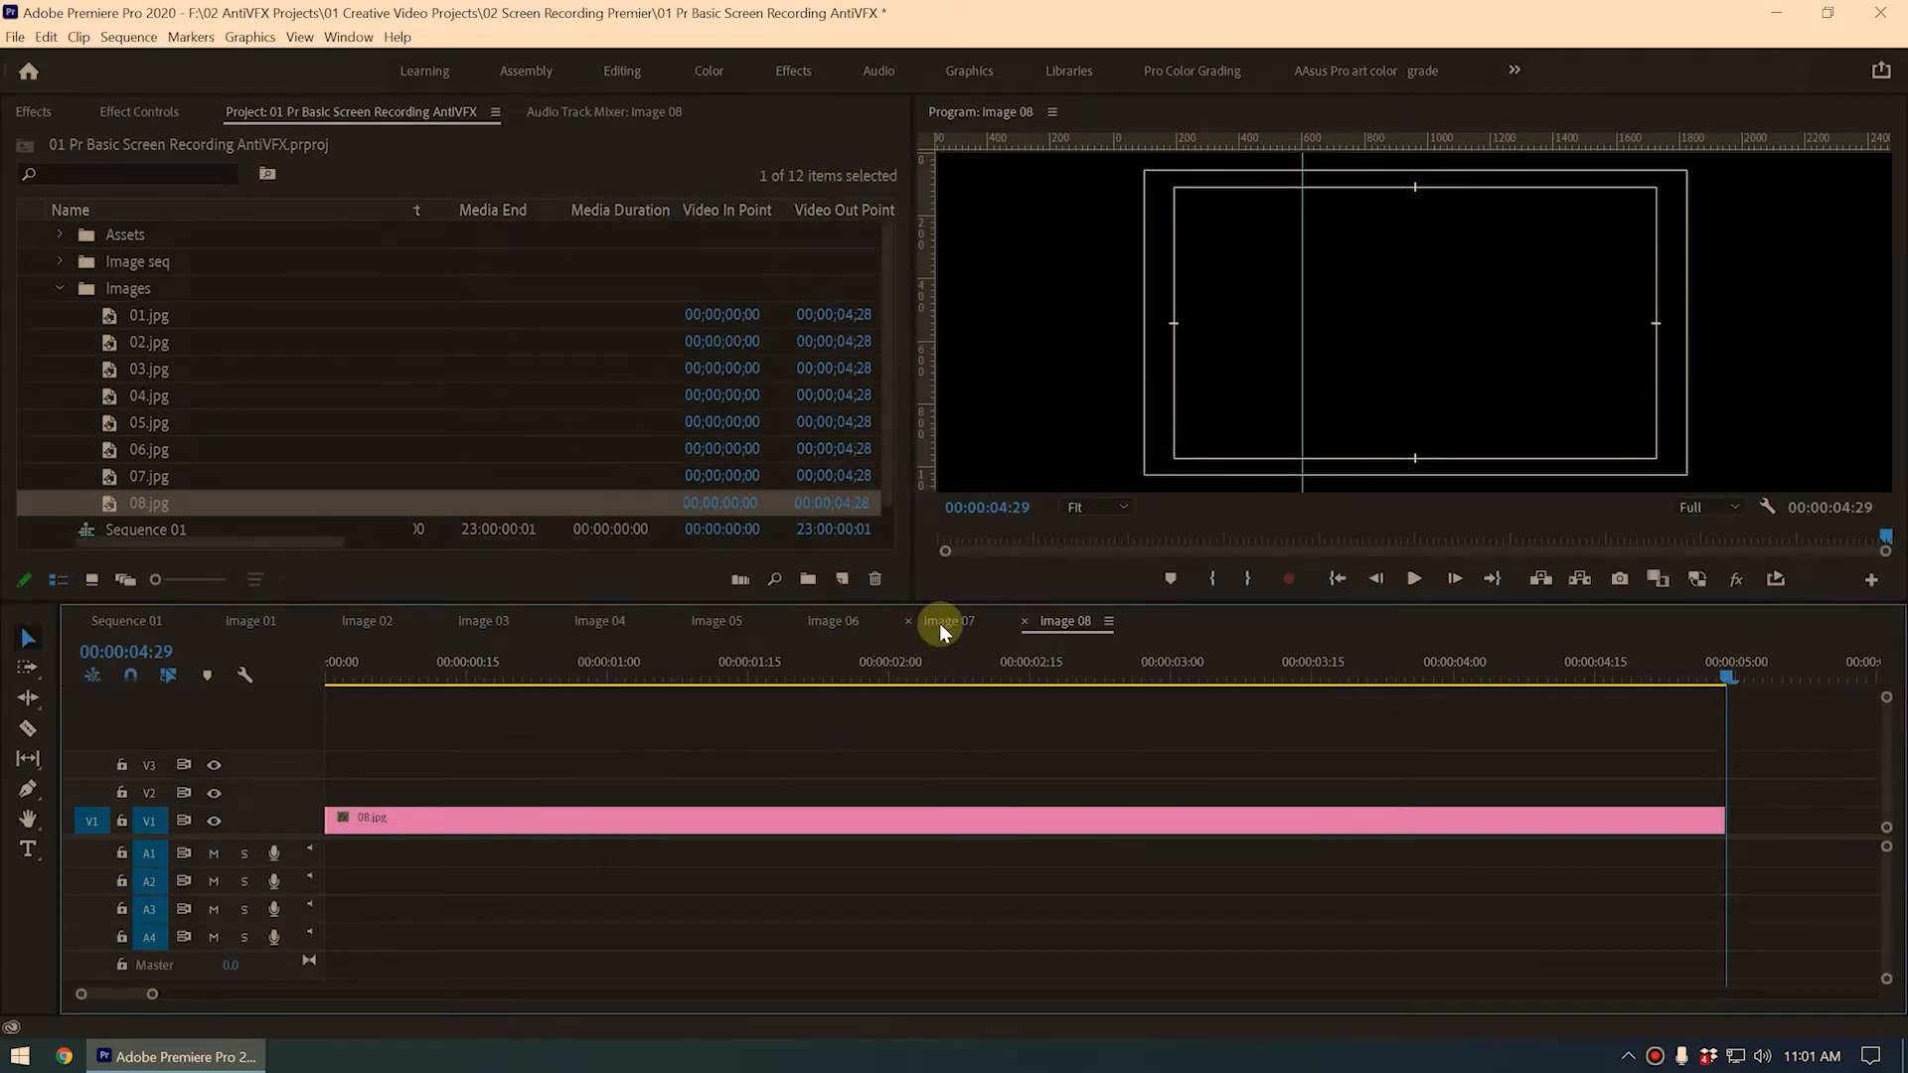
Examine the video durations of the images in the project and preview sequence image 07 at 00:00:00:10
left_click(942, 623)
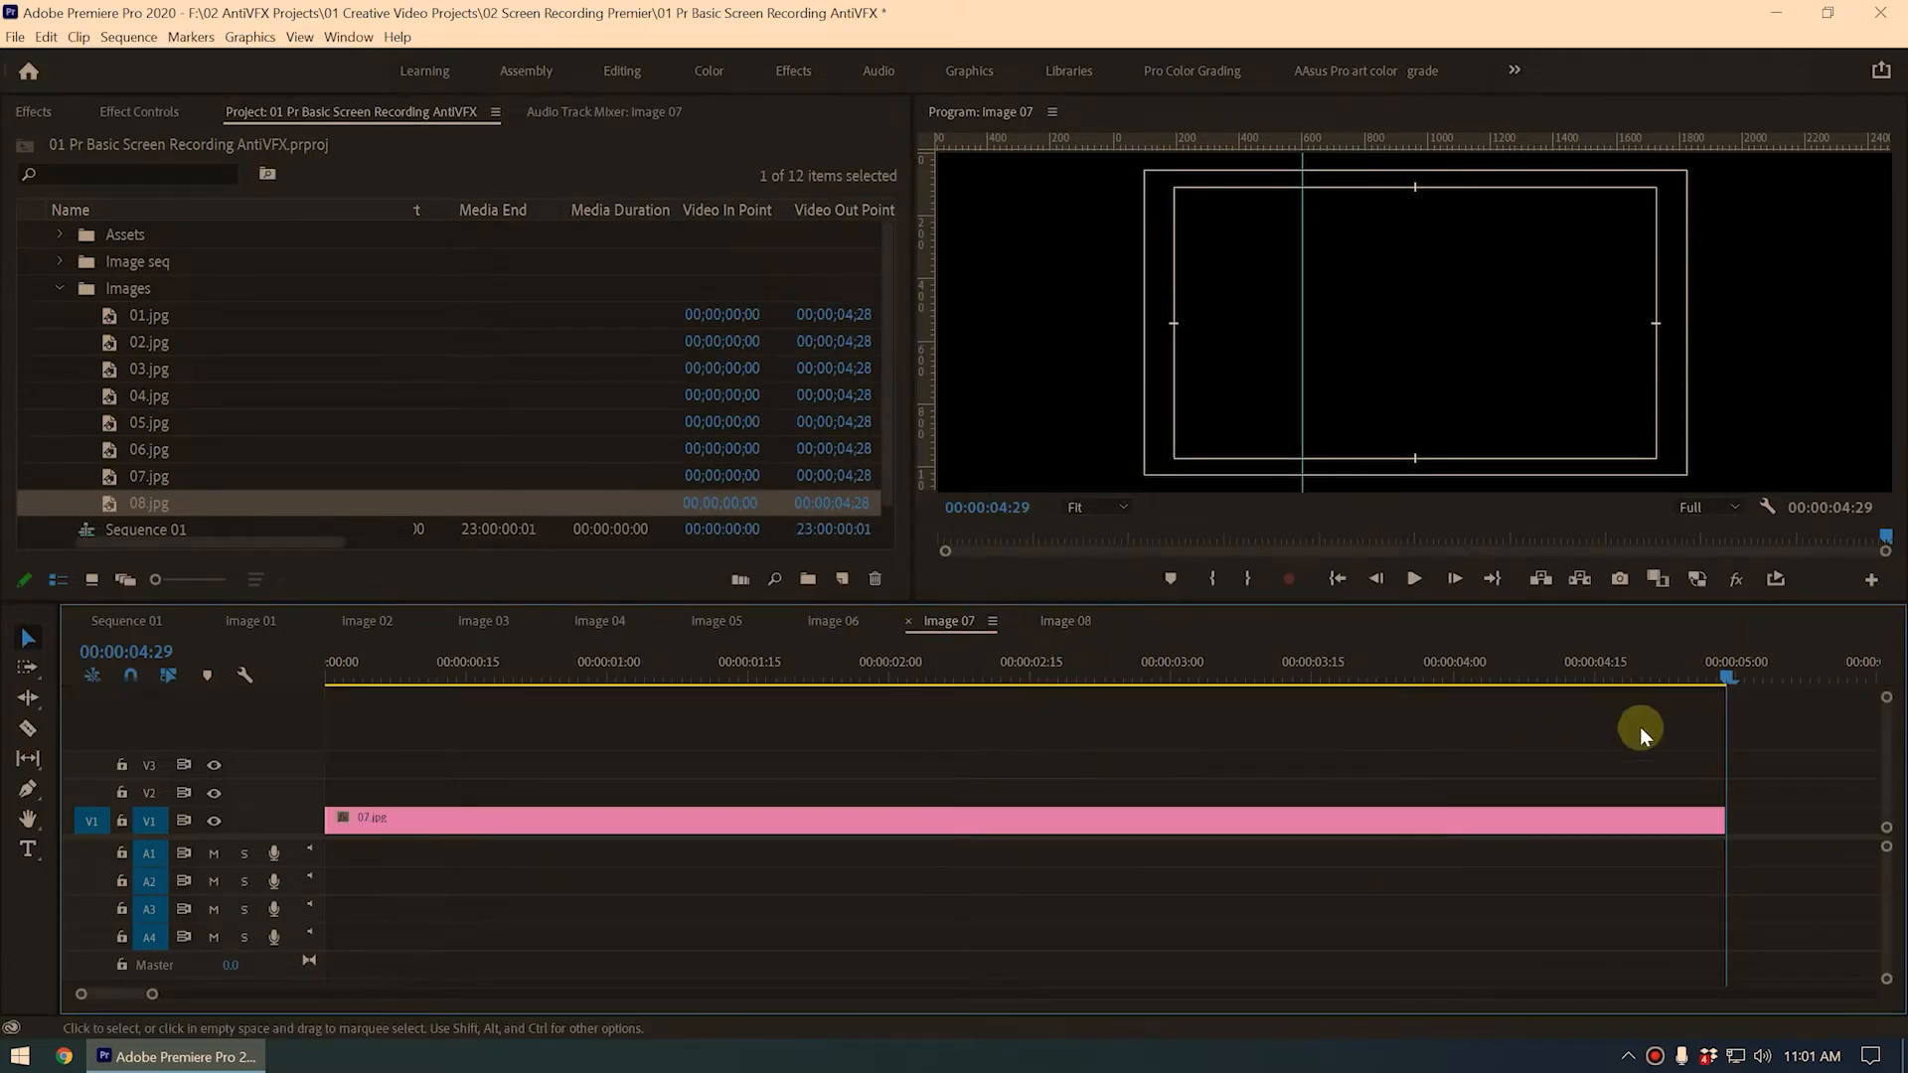
left_click_drag(253, 540, 504, 307)
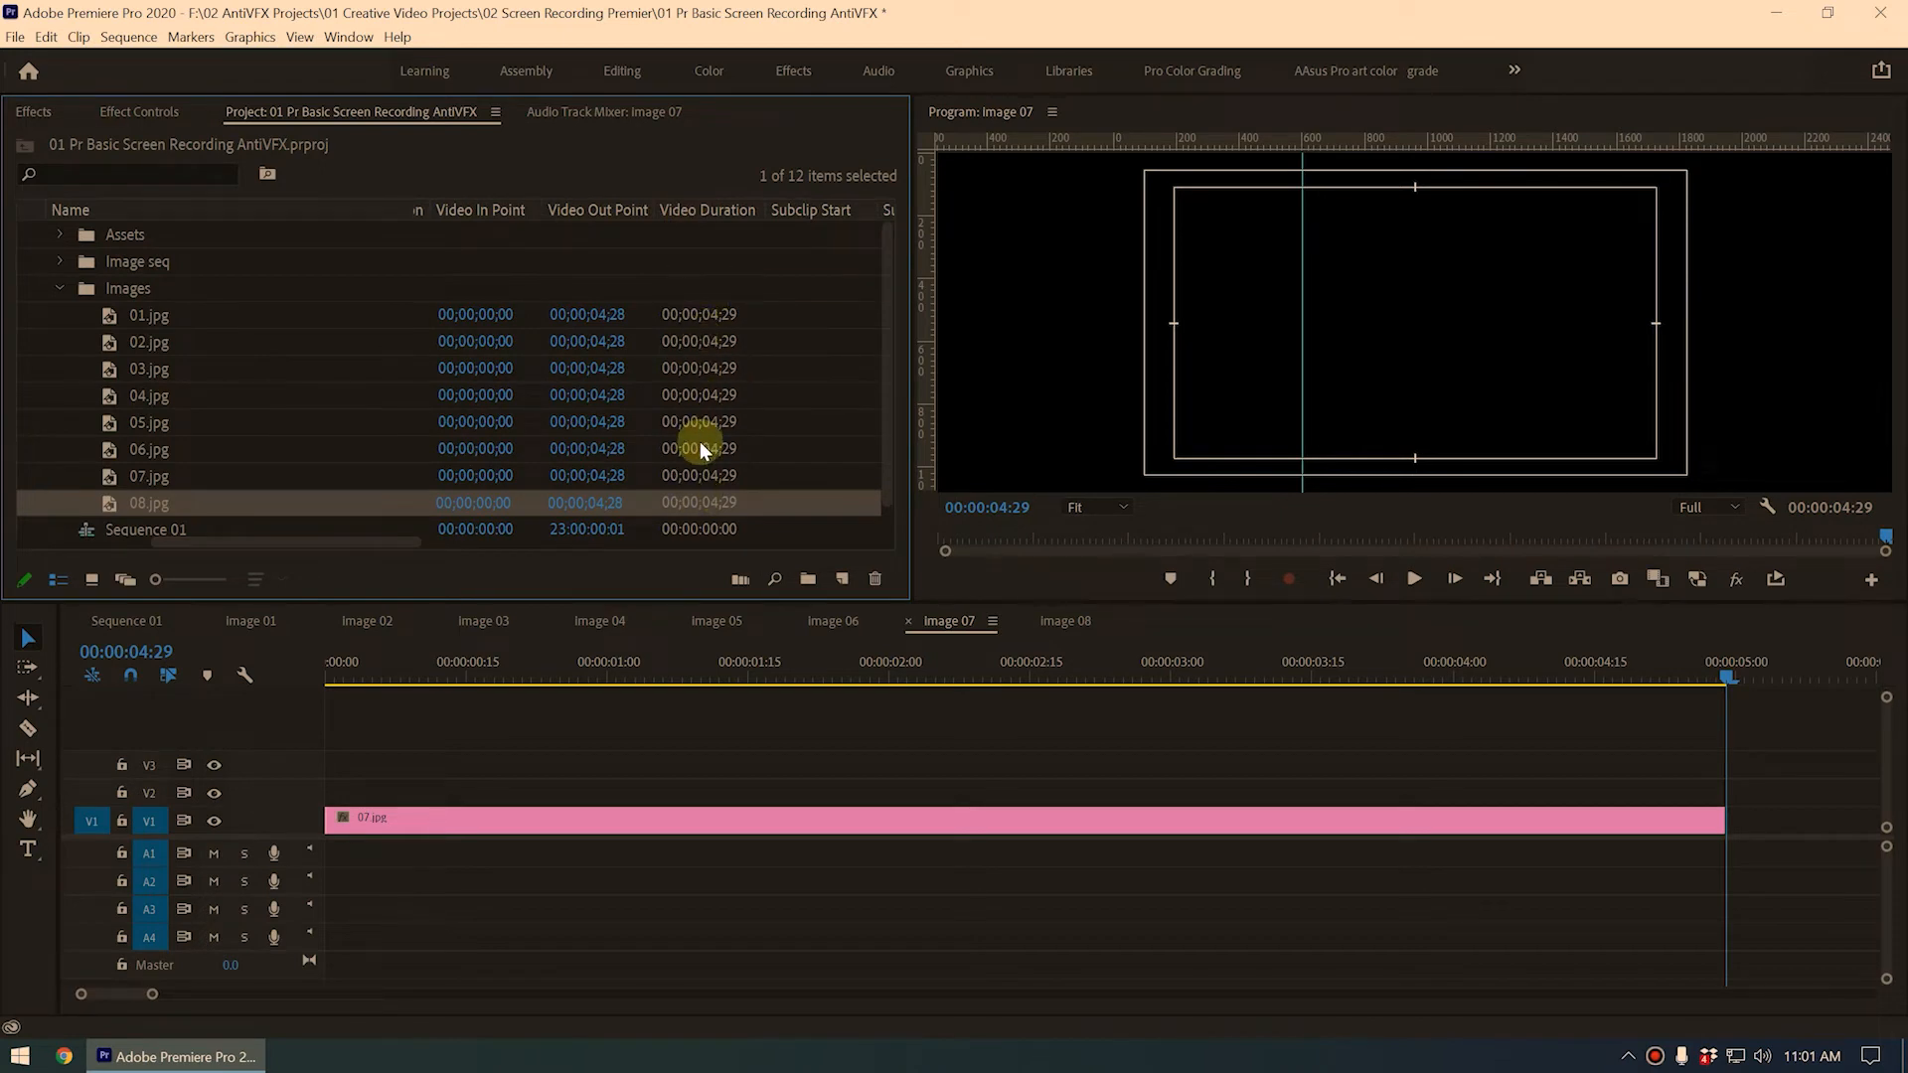
left_click(419, 678)
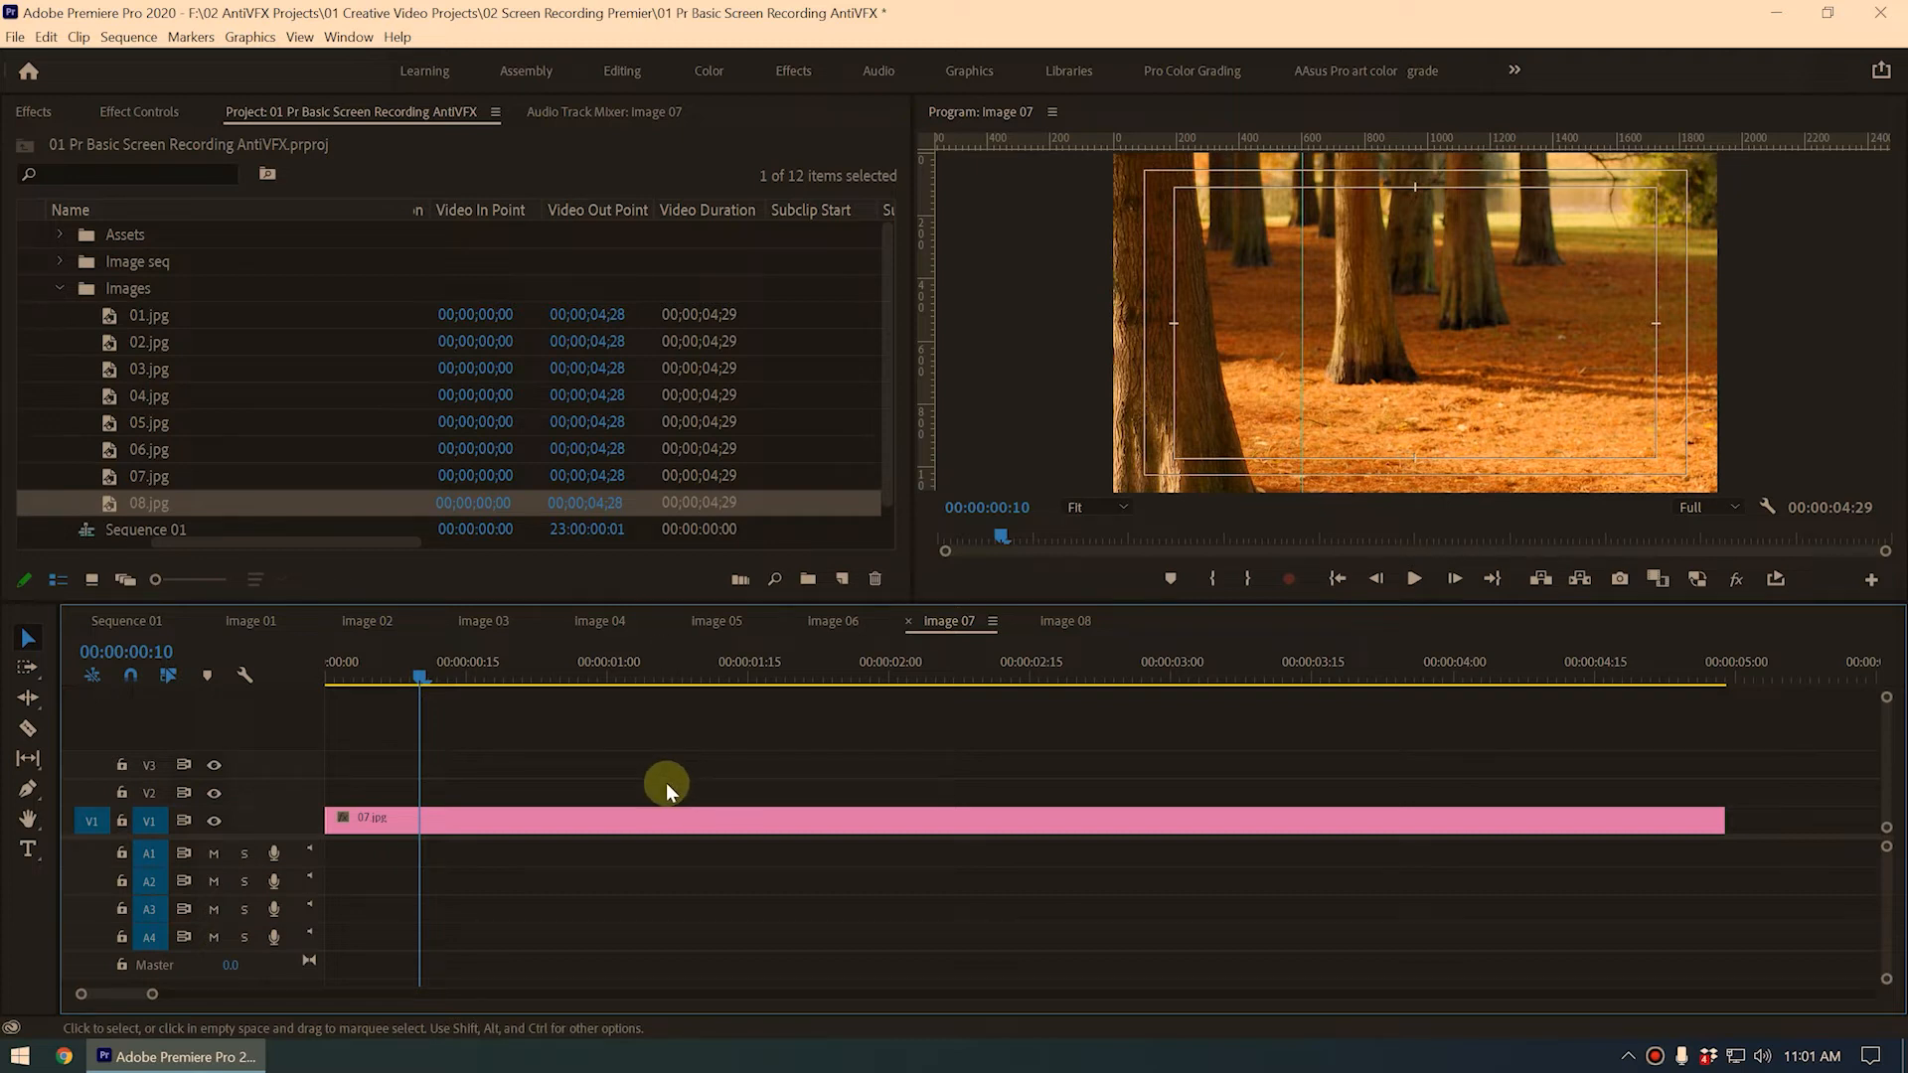
Show the whole clip of sequence image 01 in the timeline and place the playhead at 00:00:01:20
left_click(259, 629)
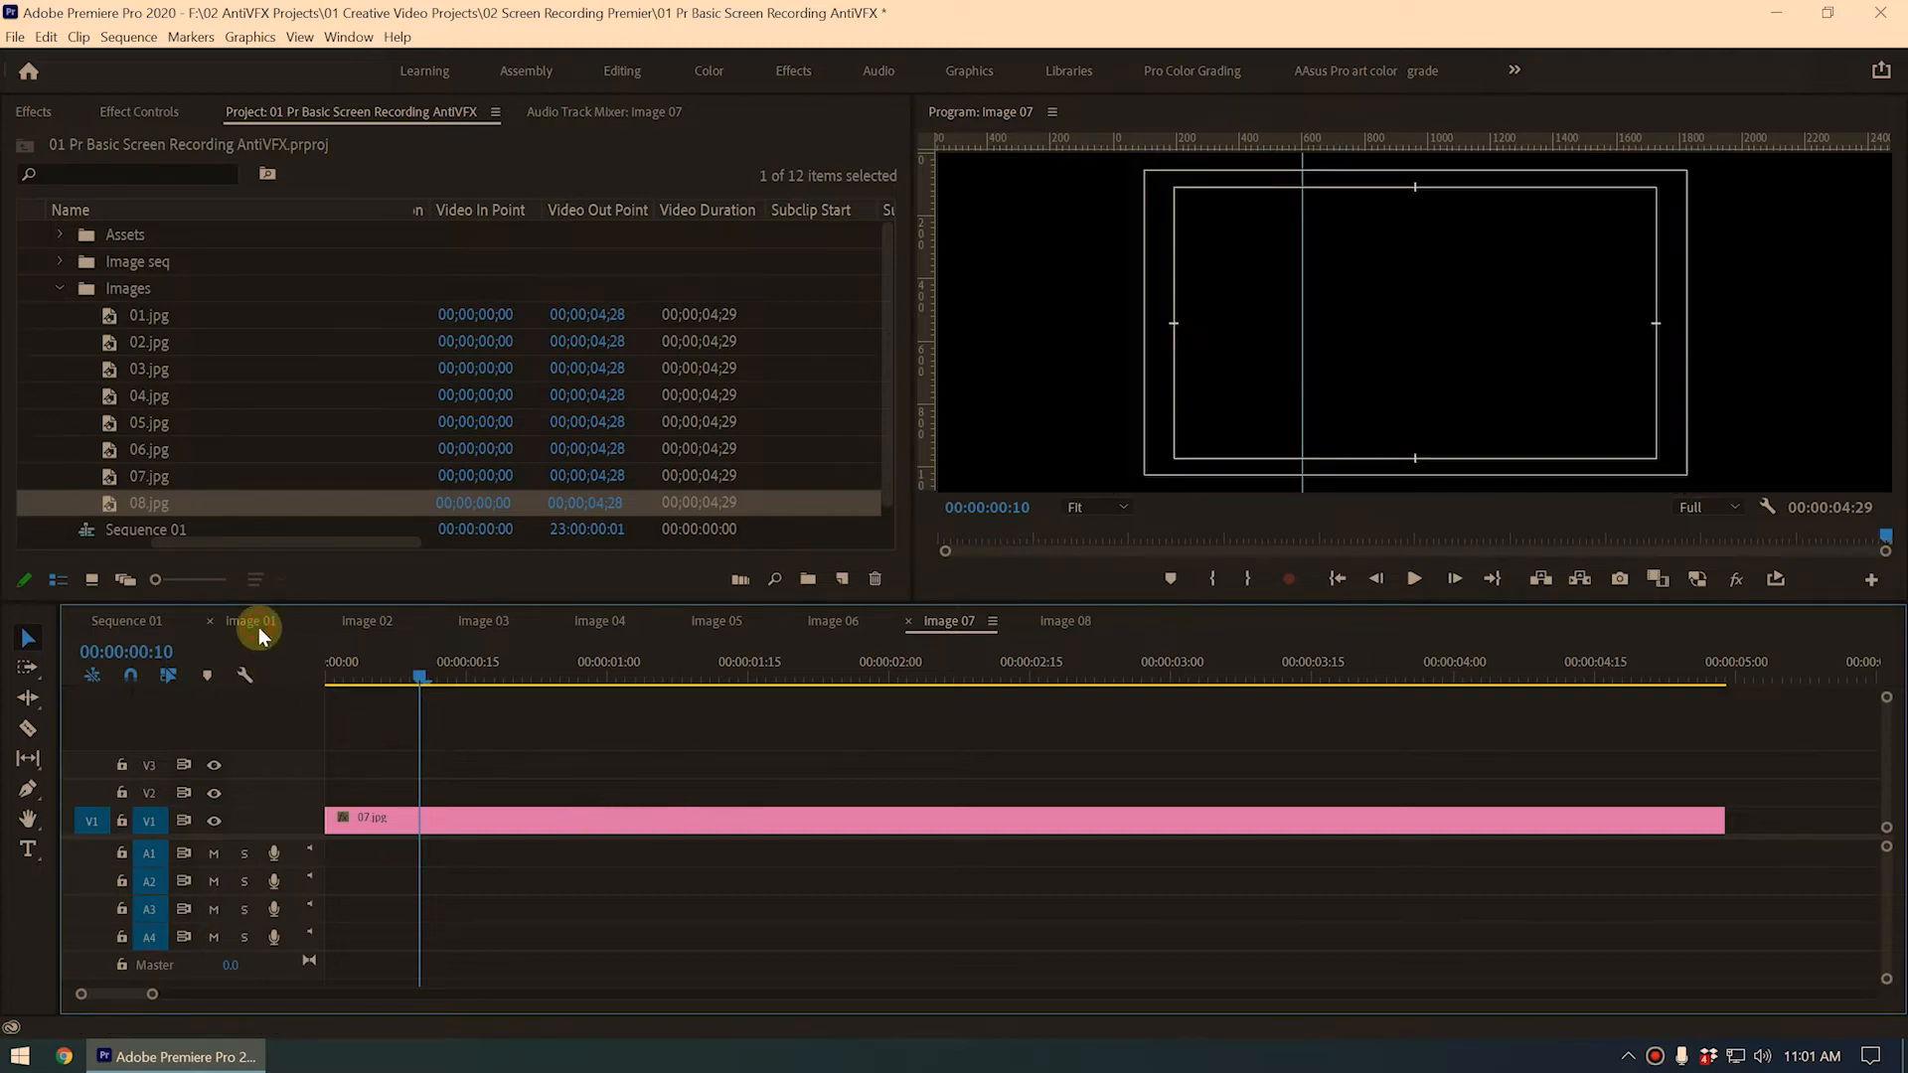
key("backslash")
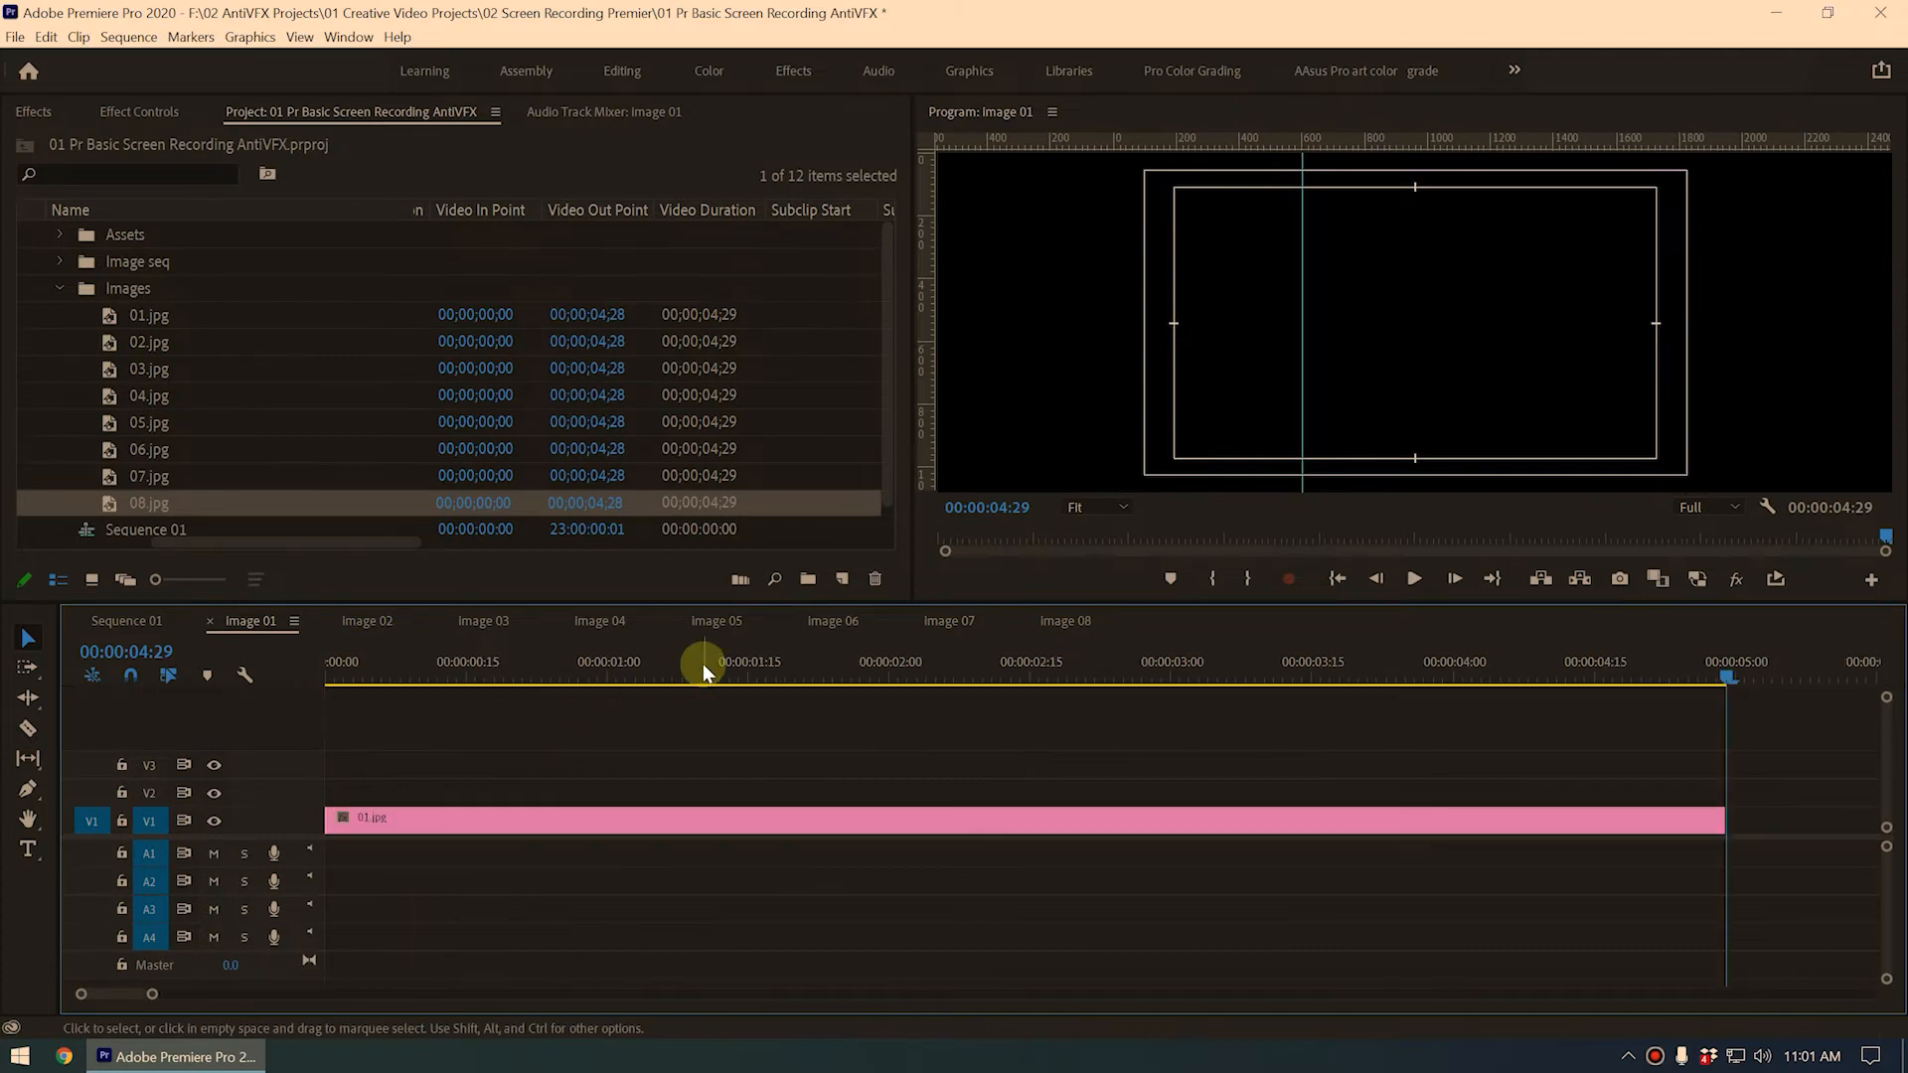
left_click_drag(701, 664, 795, 754)
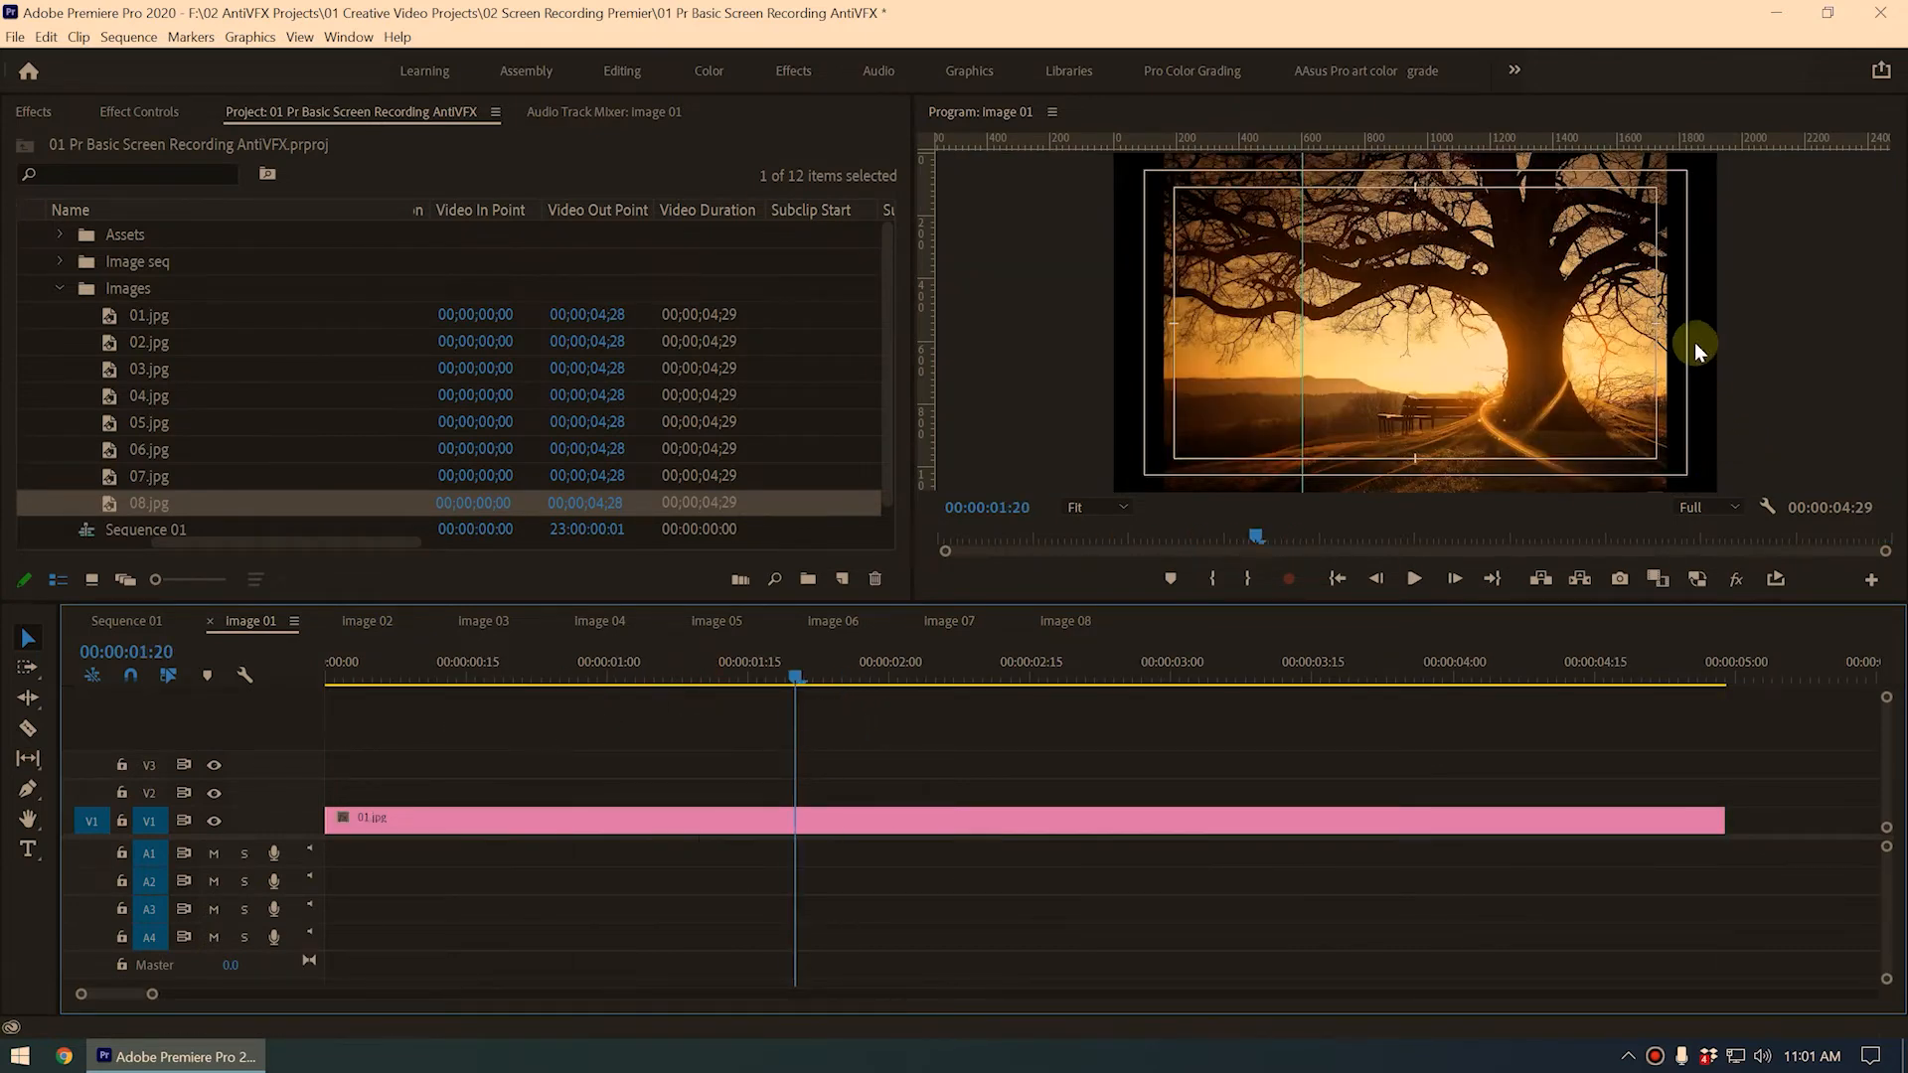
Hide the safe margins and remove the vertical guide in the program monitor
right_click(1087, 366)
left_click(1272, 904)
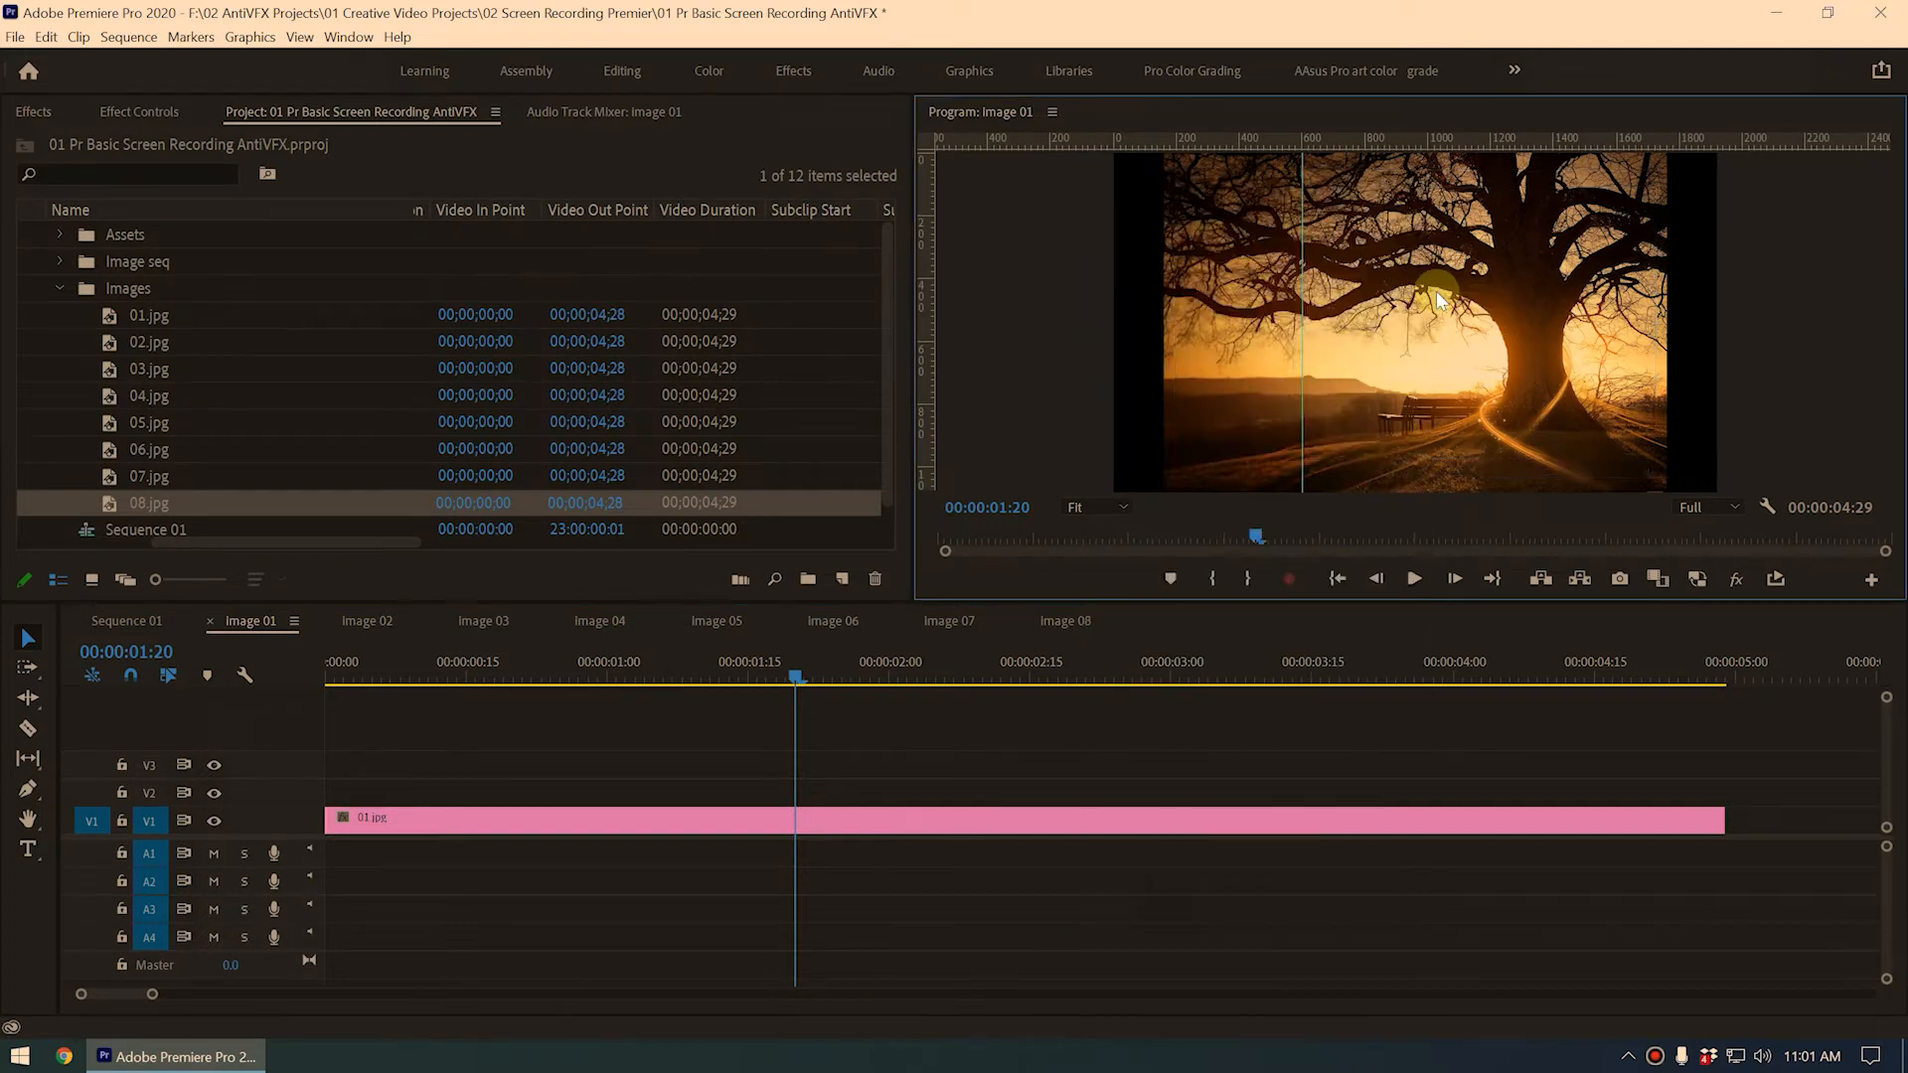
left_click_drag(1303, 250, 487, 233)
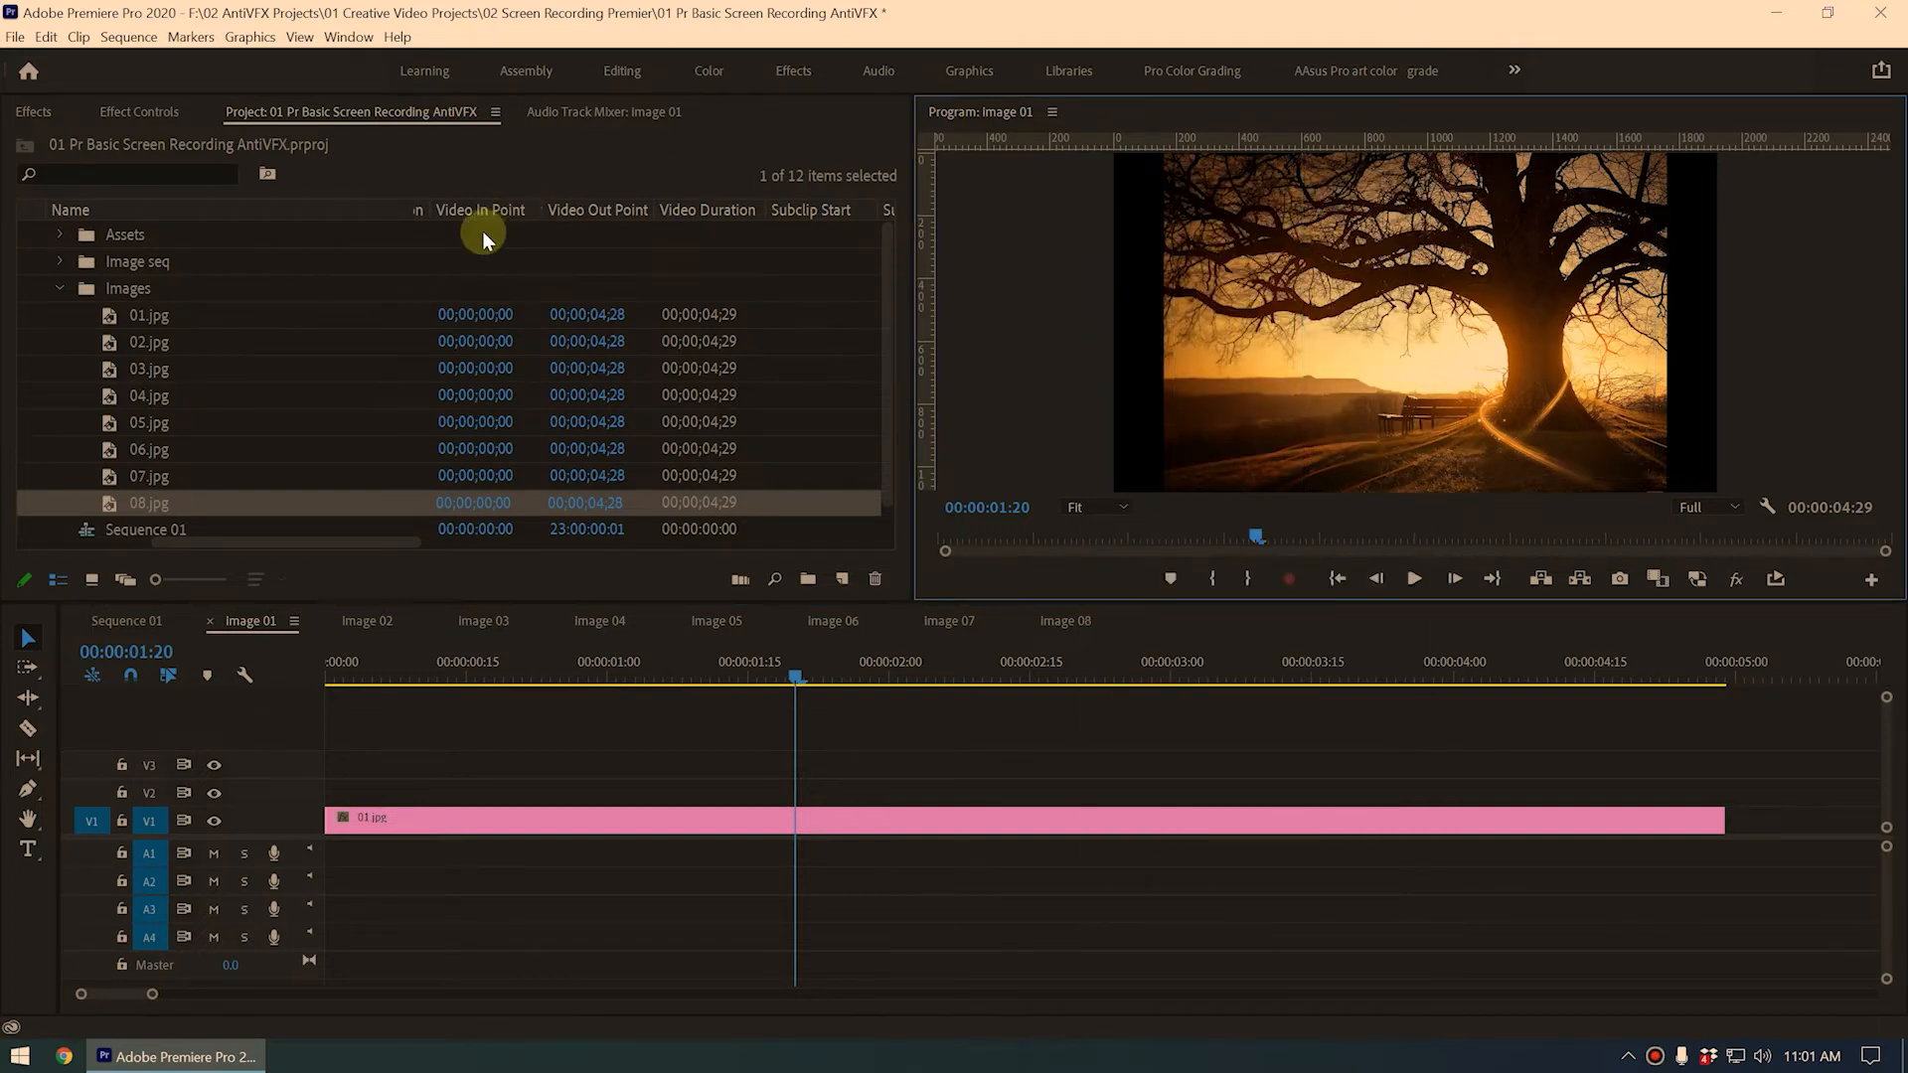
Scale up the 01.jpg clip in sequence image 01 until it fills the full frame width
left_click(129, 111)
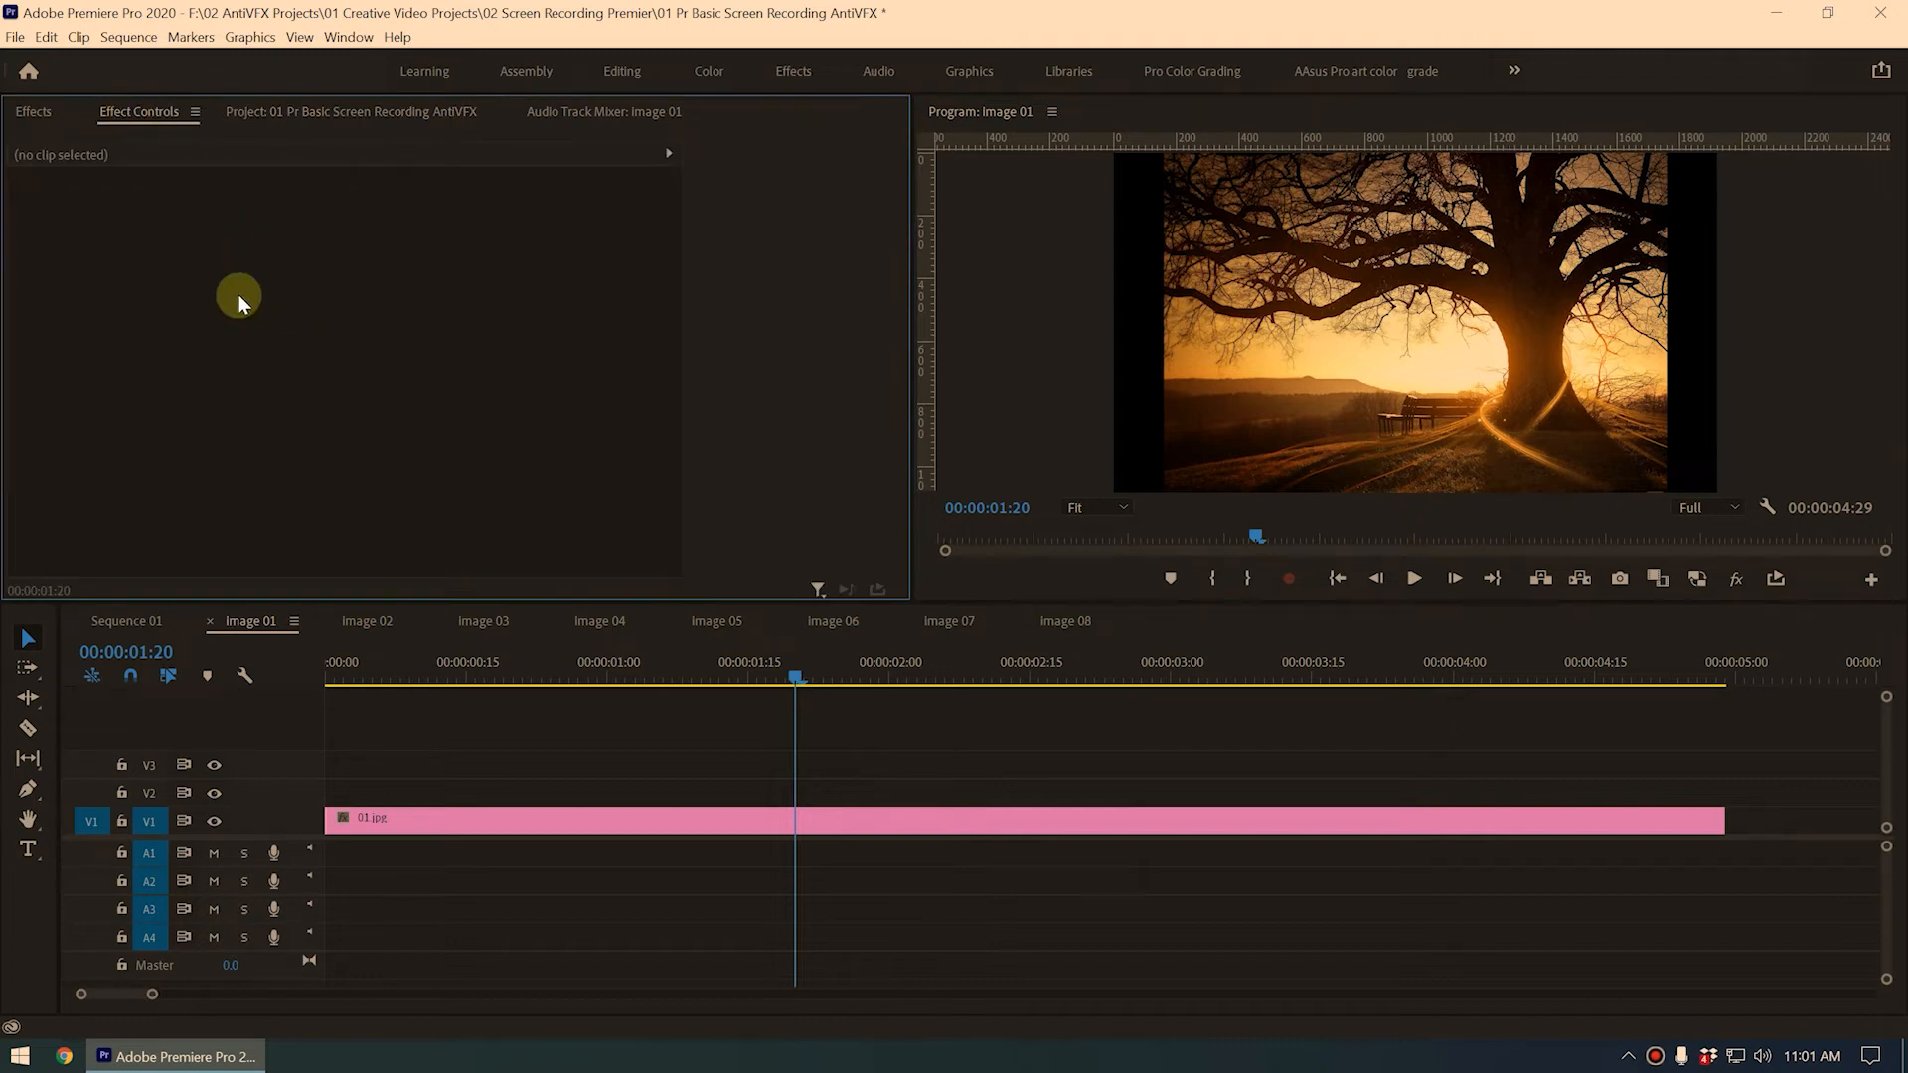
left_click(542, 821)
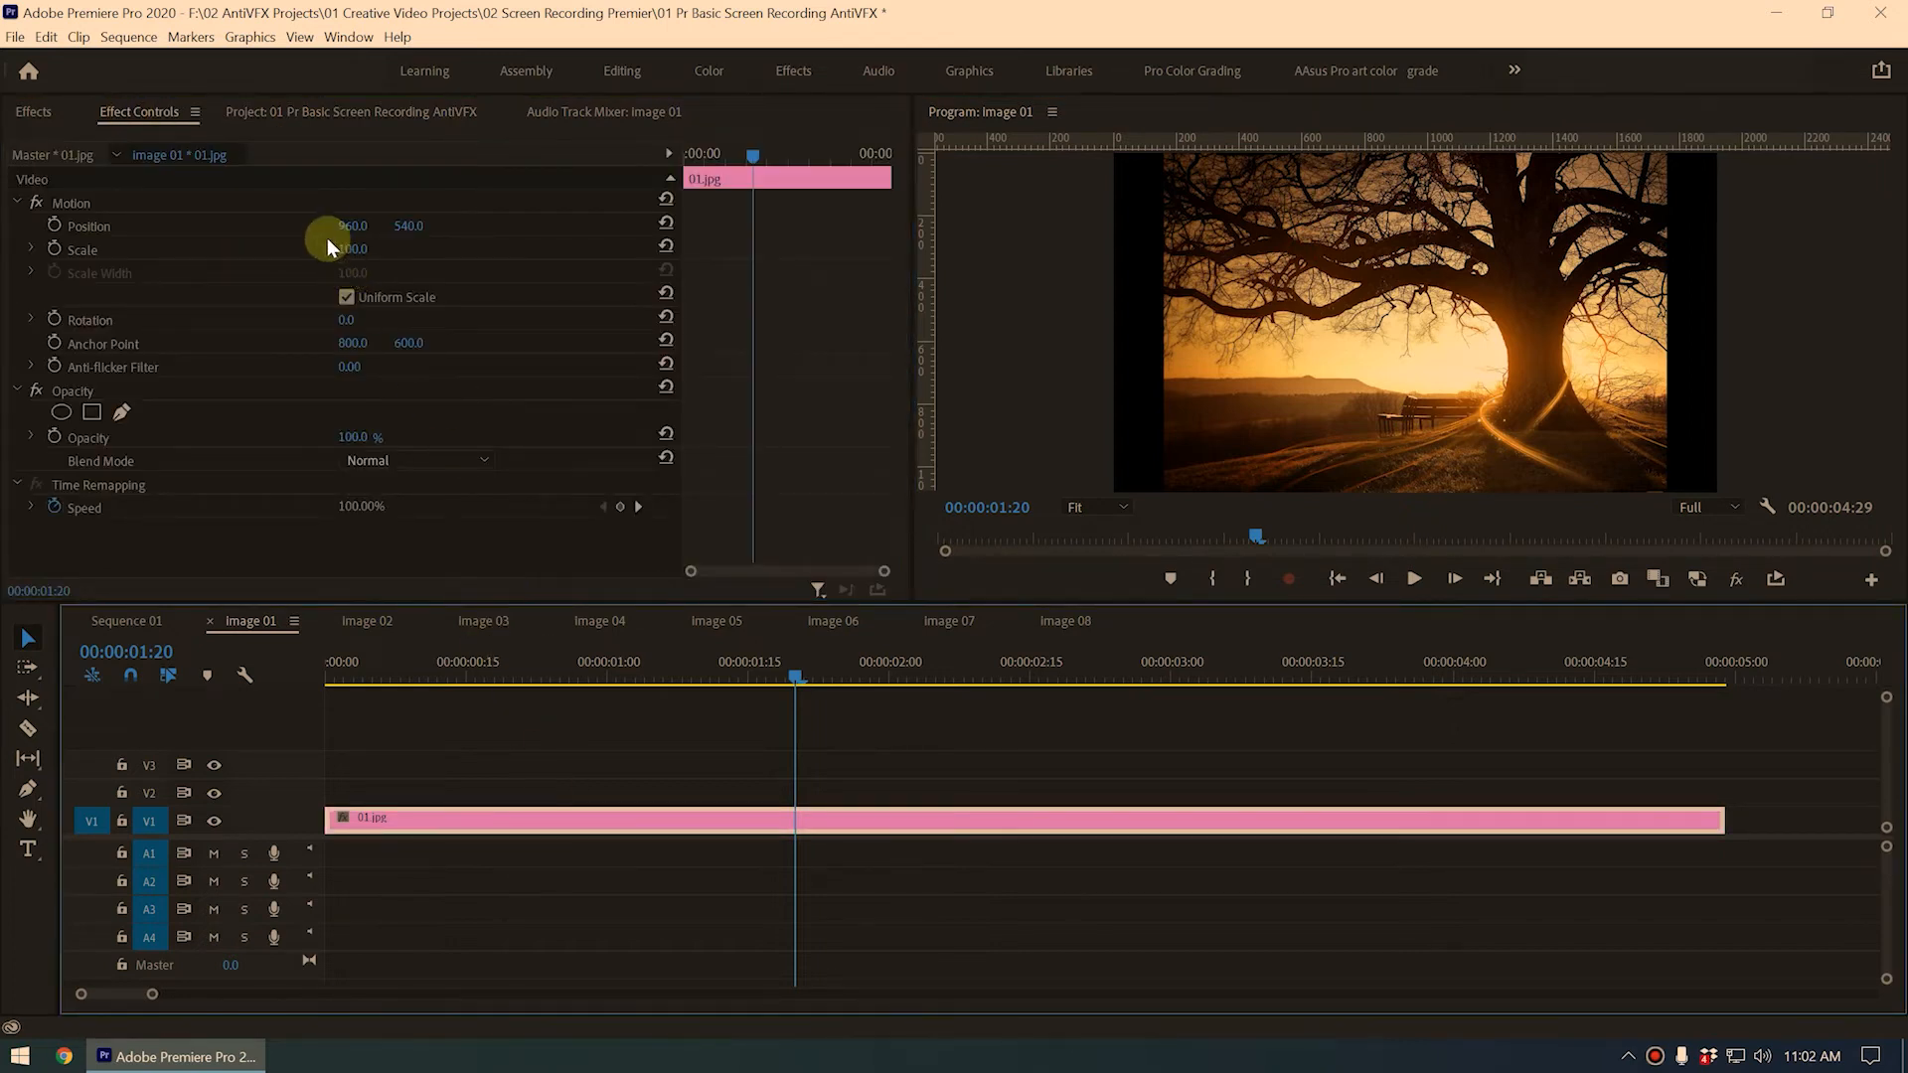
left_click_drag(341, 250, 418, 221)
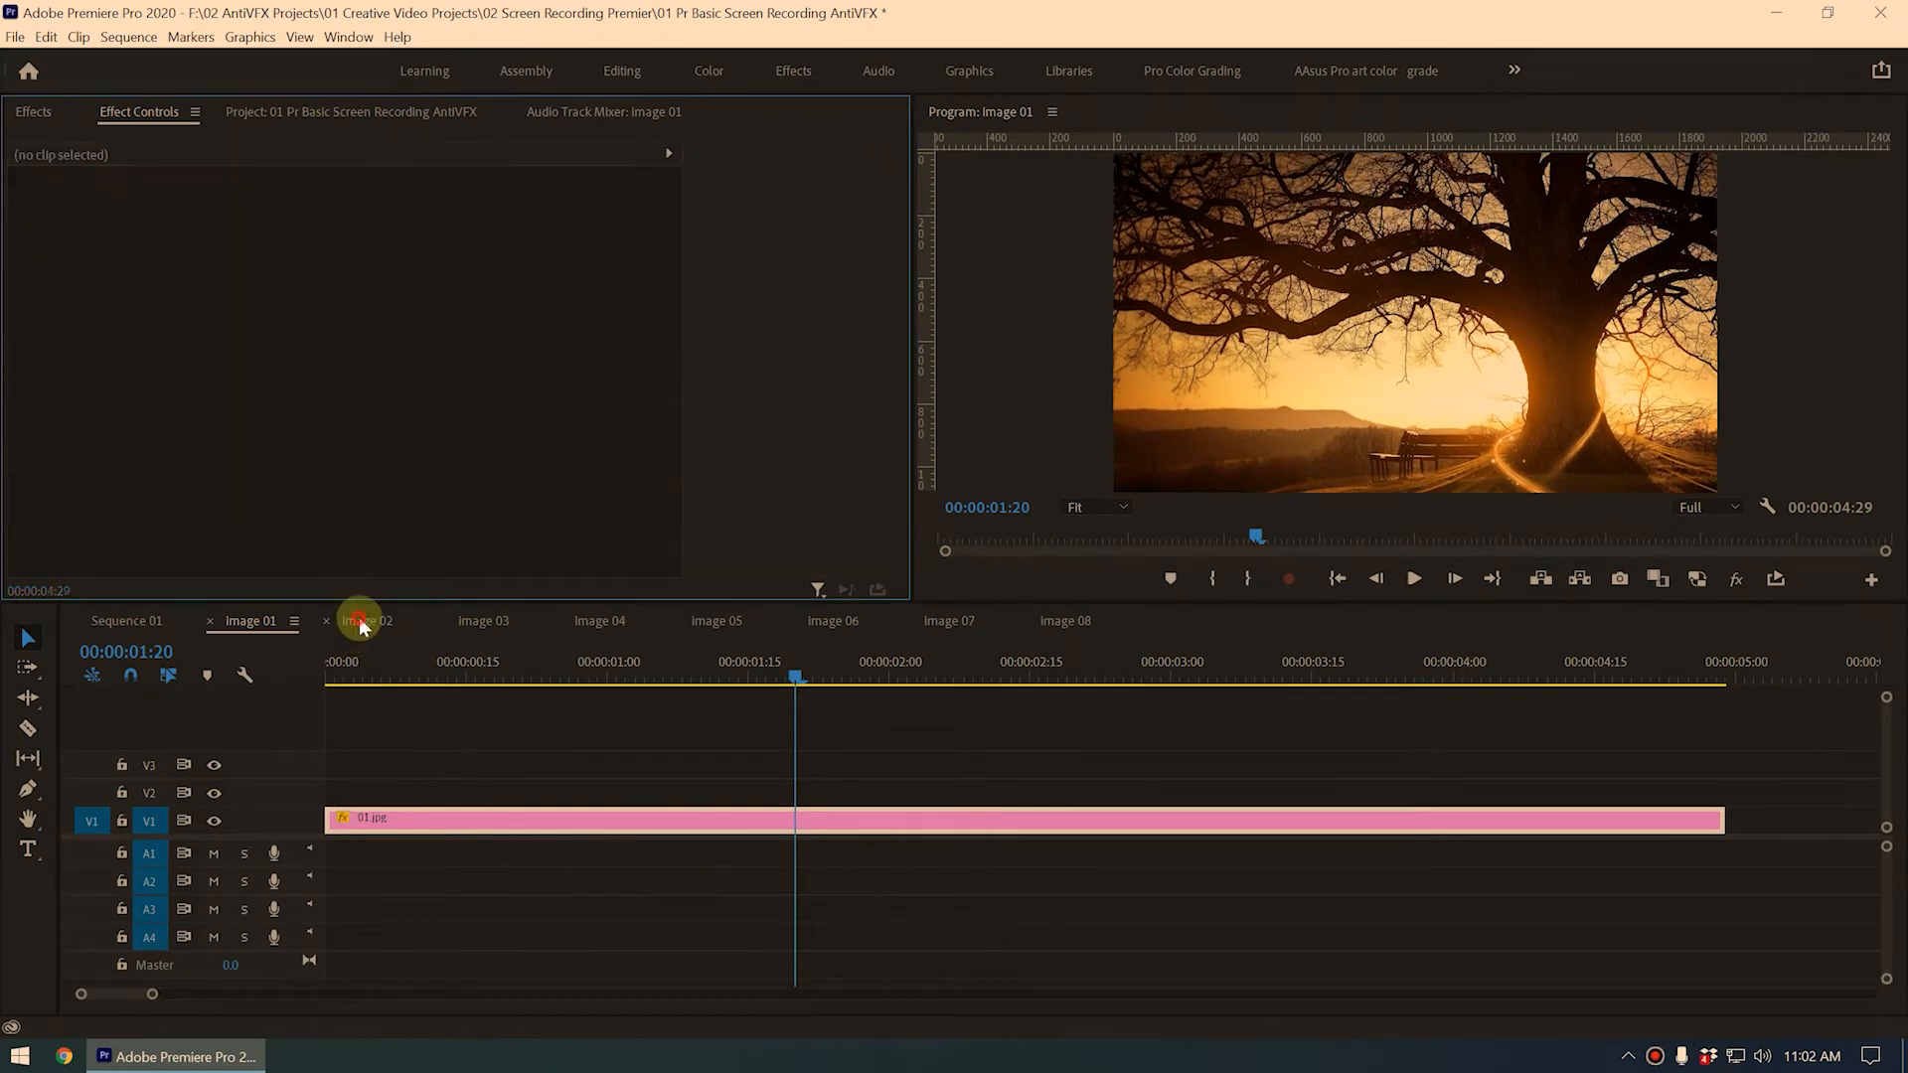
Scale the 02.jpg clip in sequence image 02 to 161 so it fills the frame
left_click(364, 621)
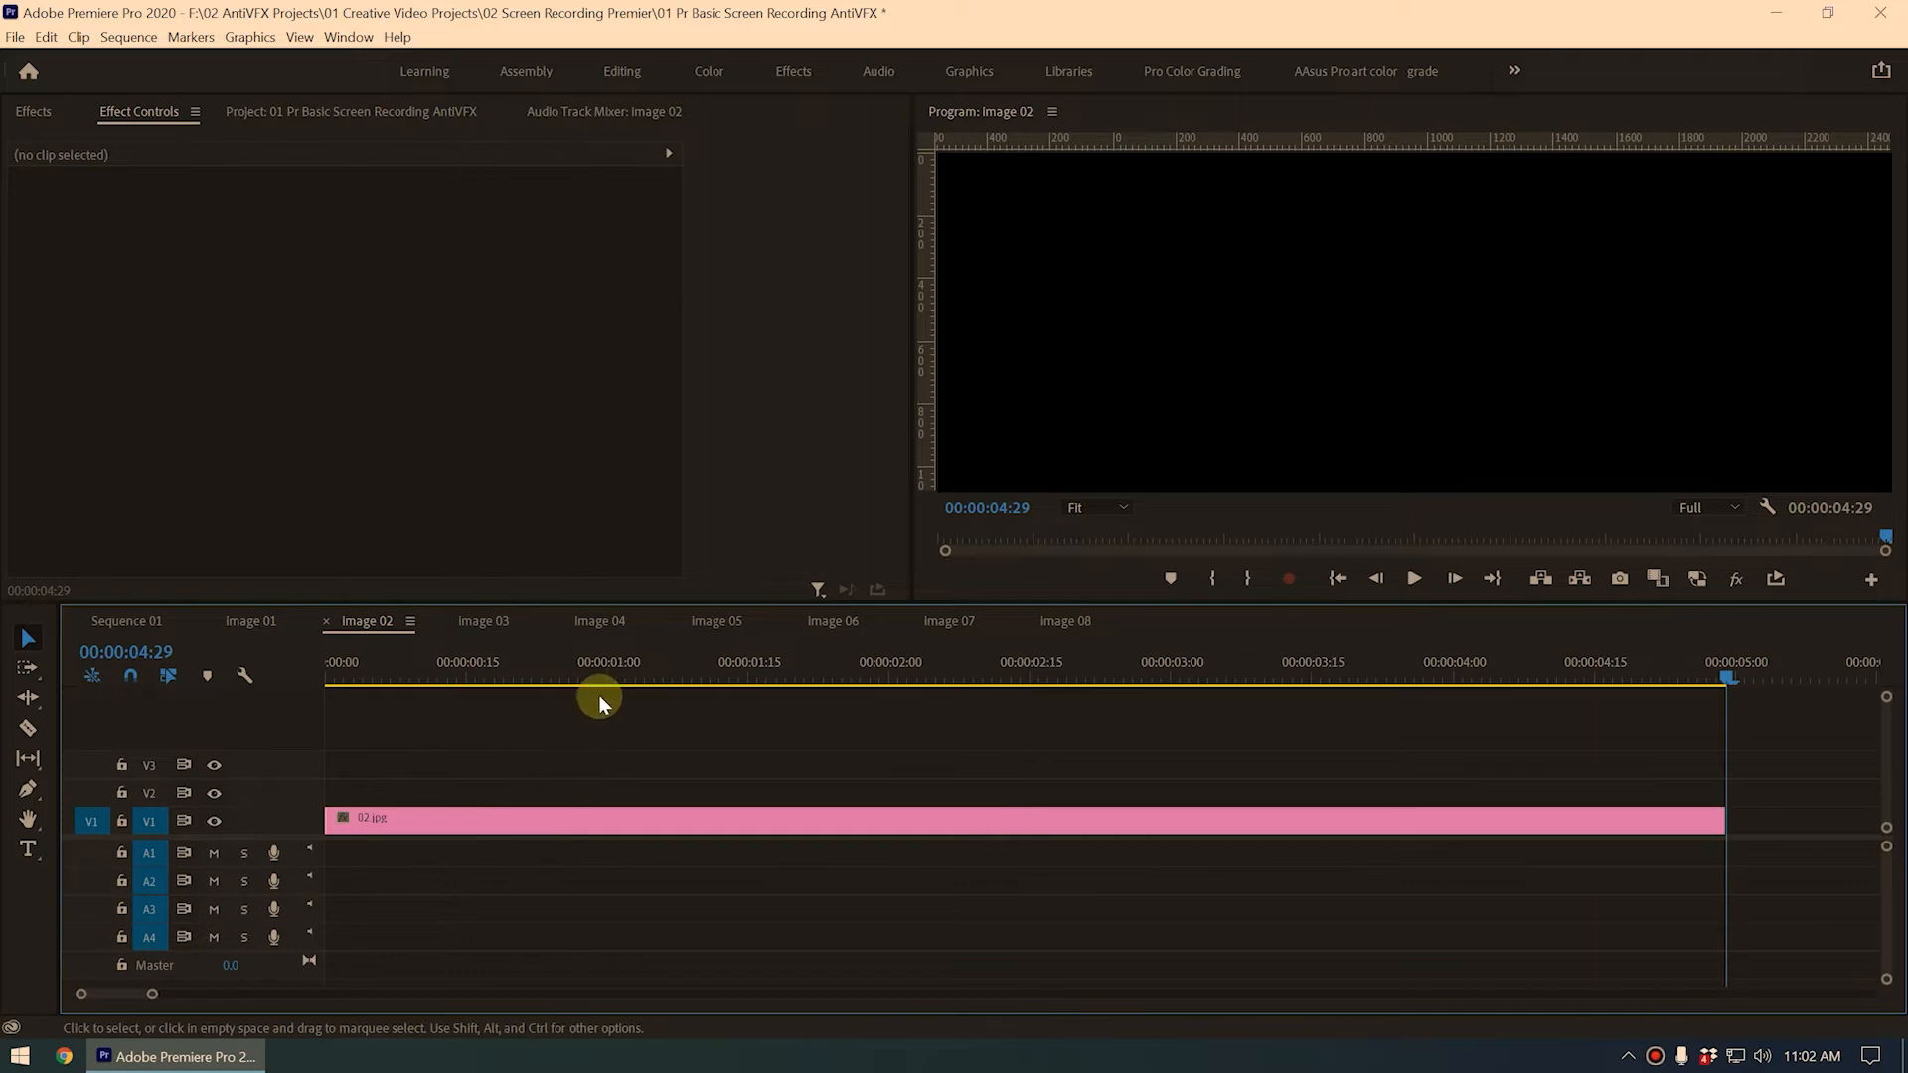
left_click(607, 680)
left_click(426, 816)
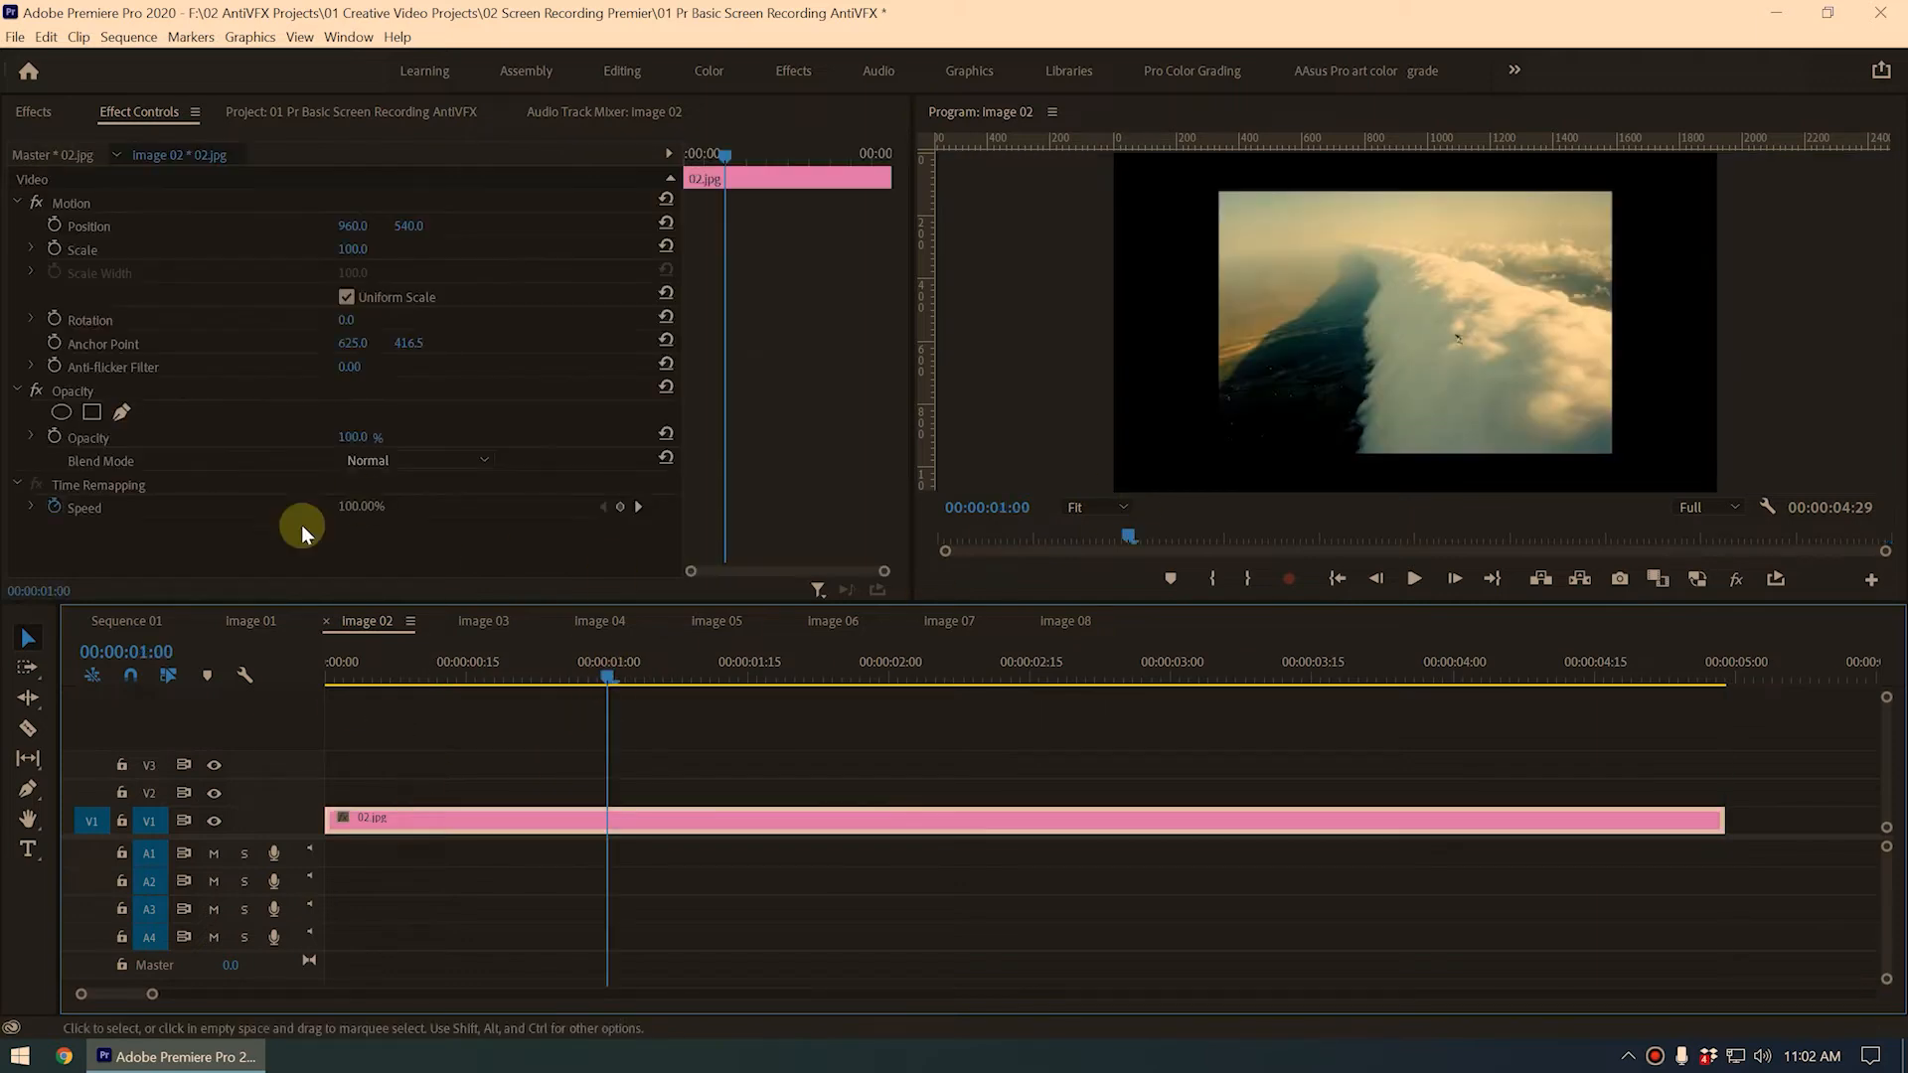
left_click_drag(355, 265, 419, 265)
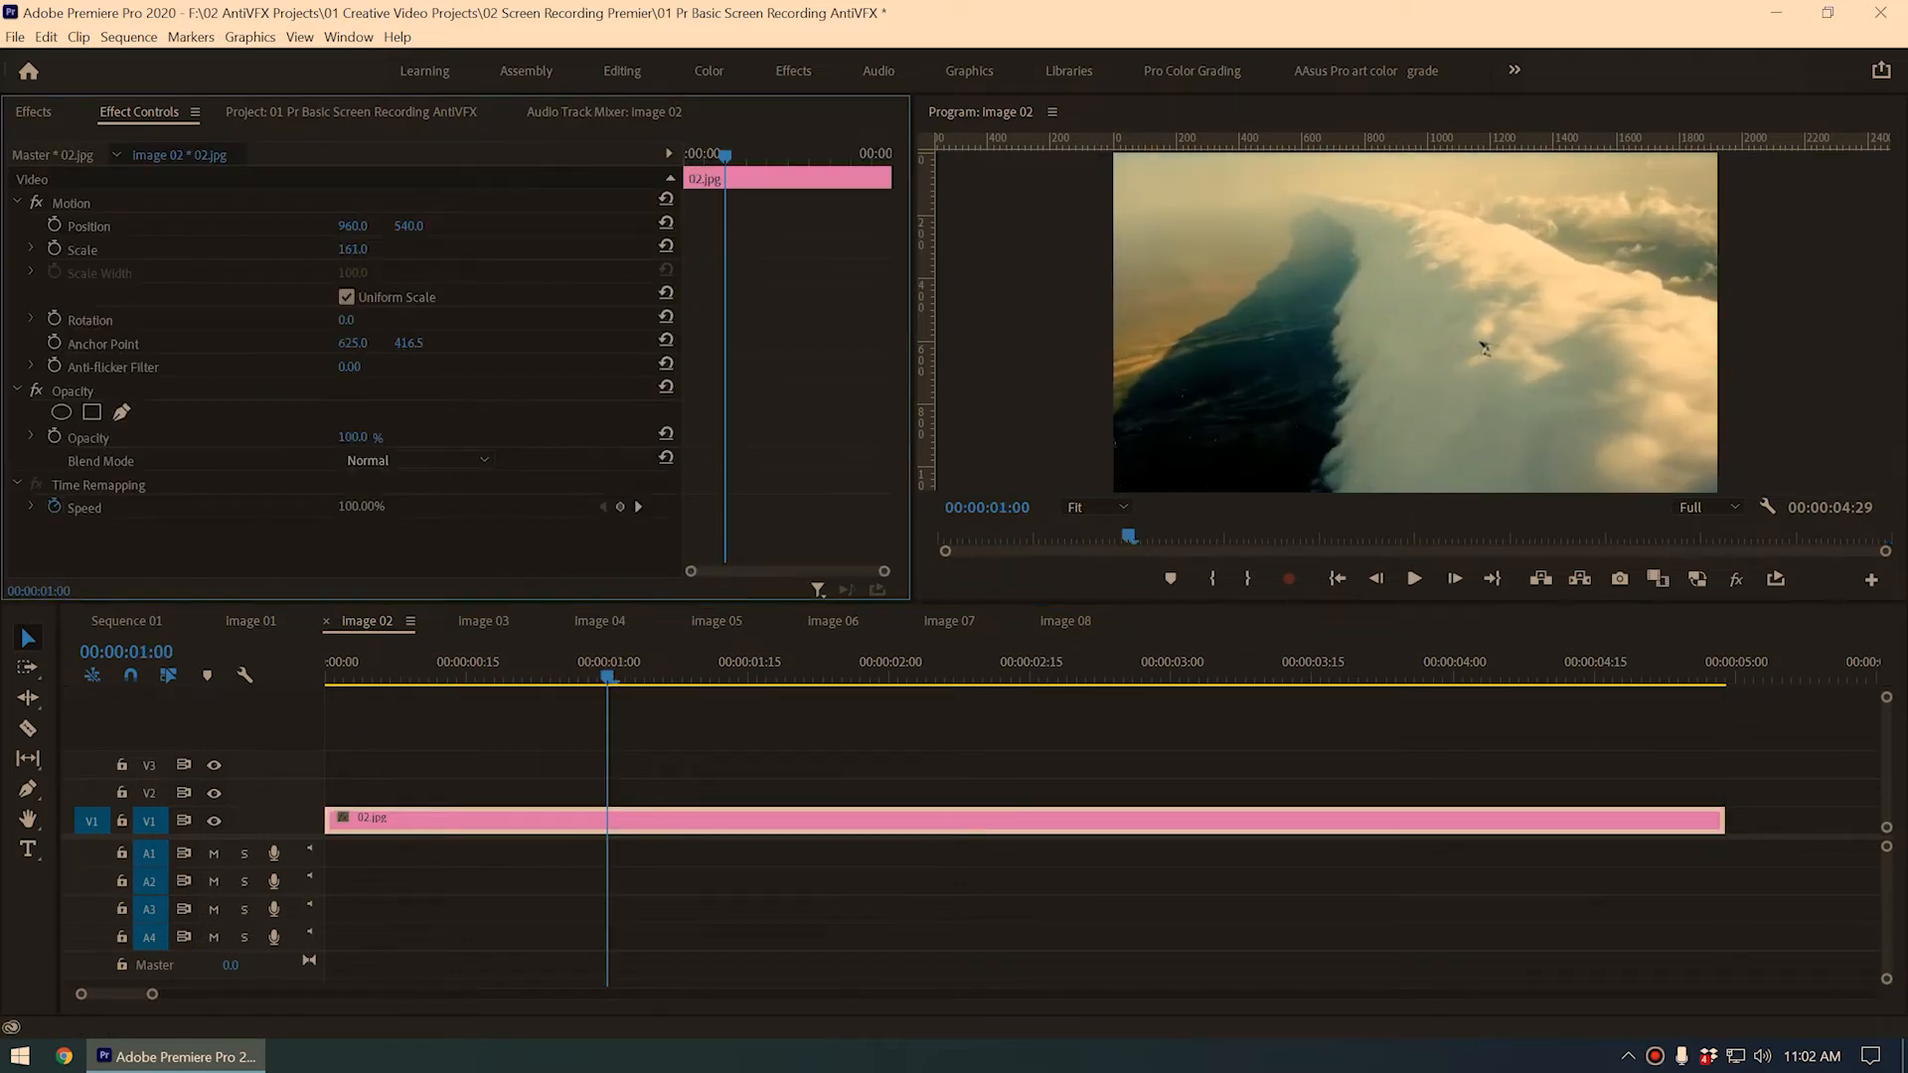
Scale up the clips in sequences image 03, image 04 and image 05 to fill the frame, setting 05.jpg to 189
left_click(513, 623)
left_click(786, 678)
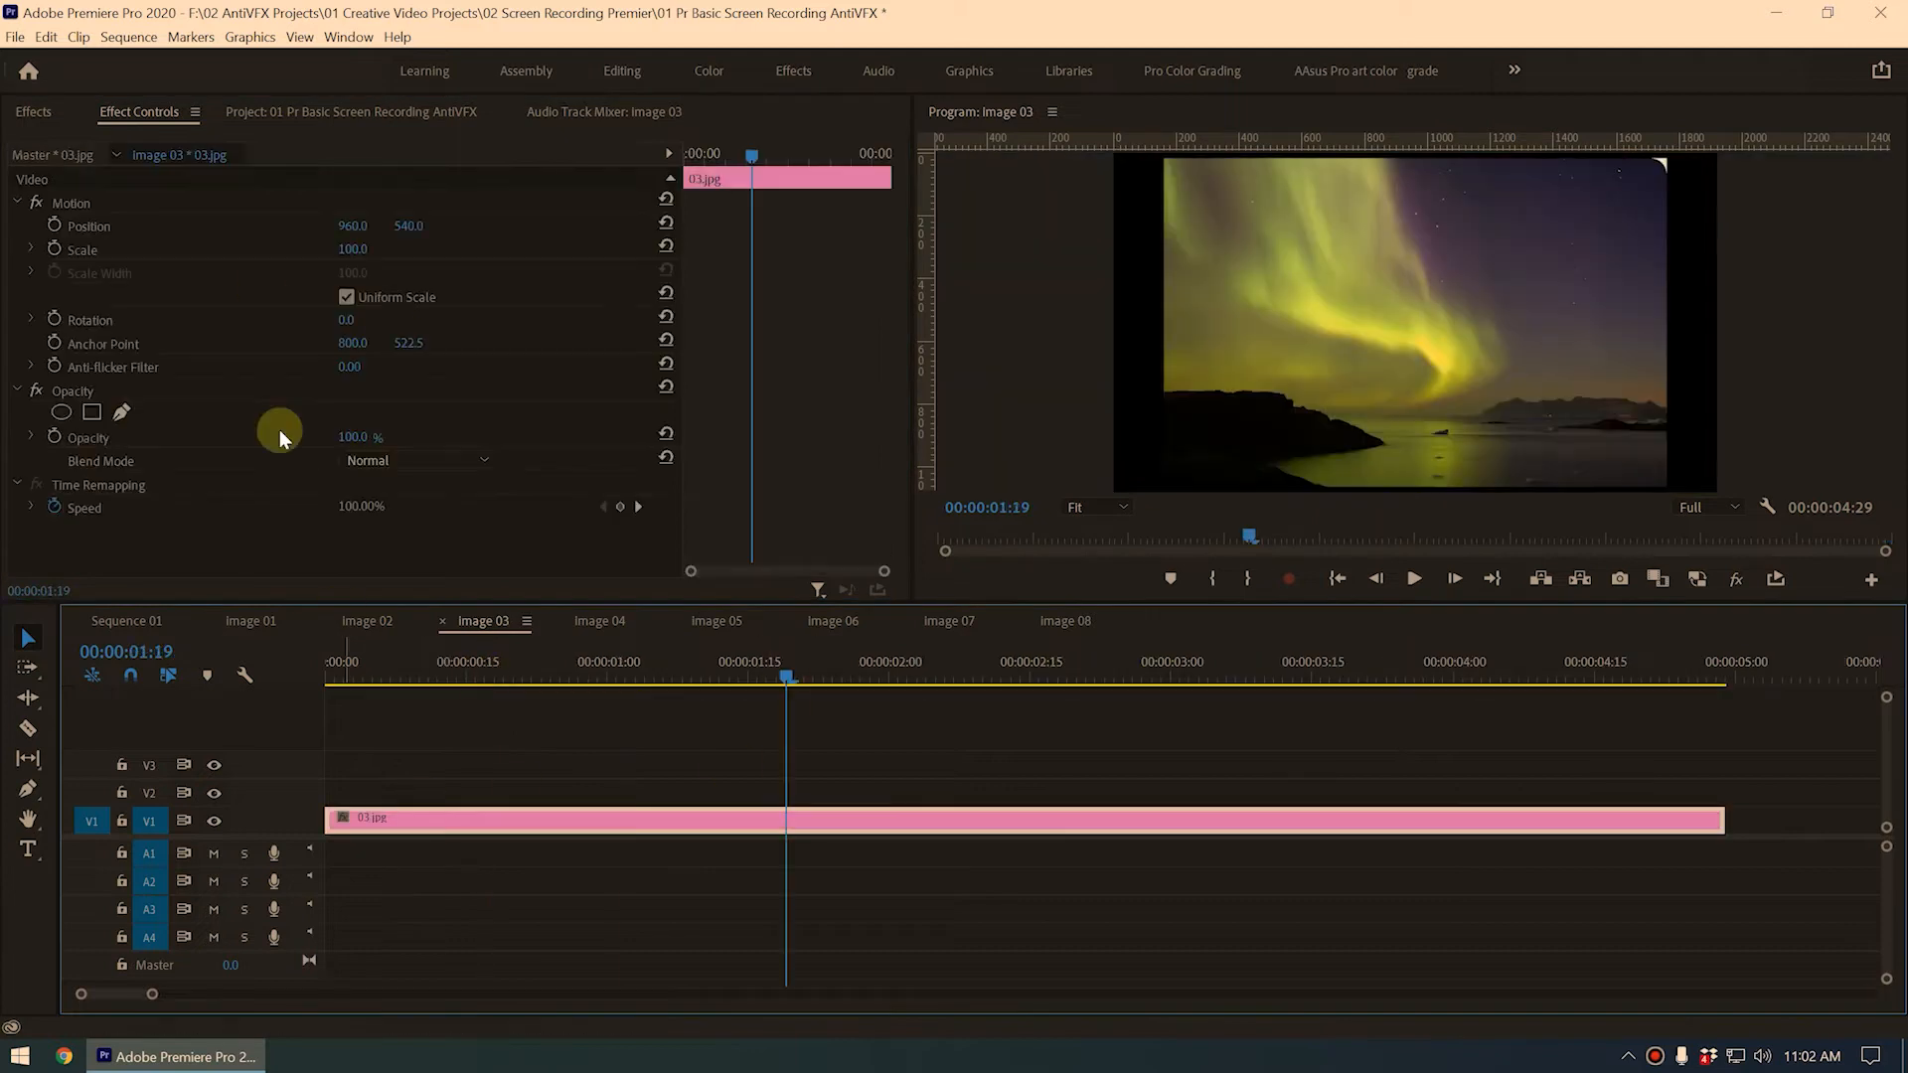
left_click(599, 621)
left_click(673, 816)
left_click(716, 621)
left_click(553, 816)
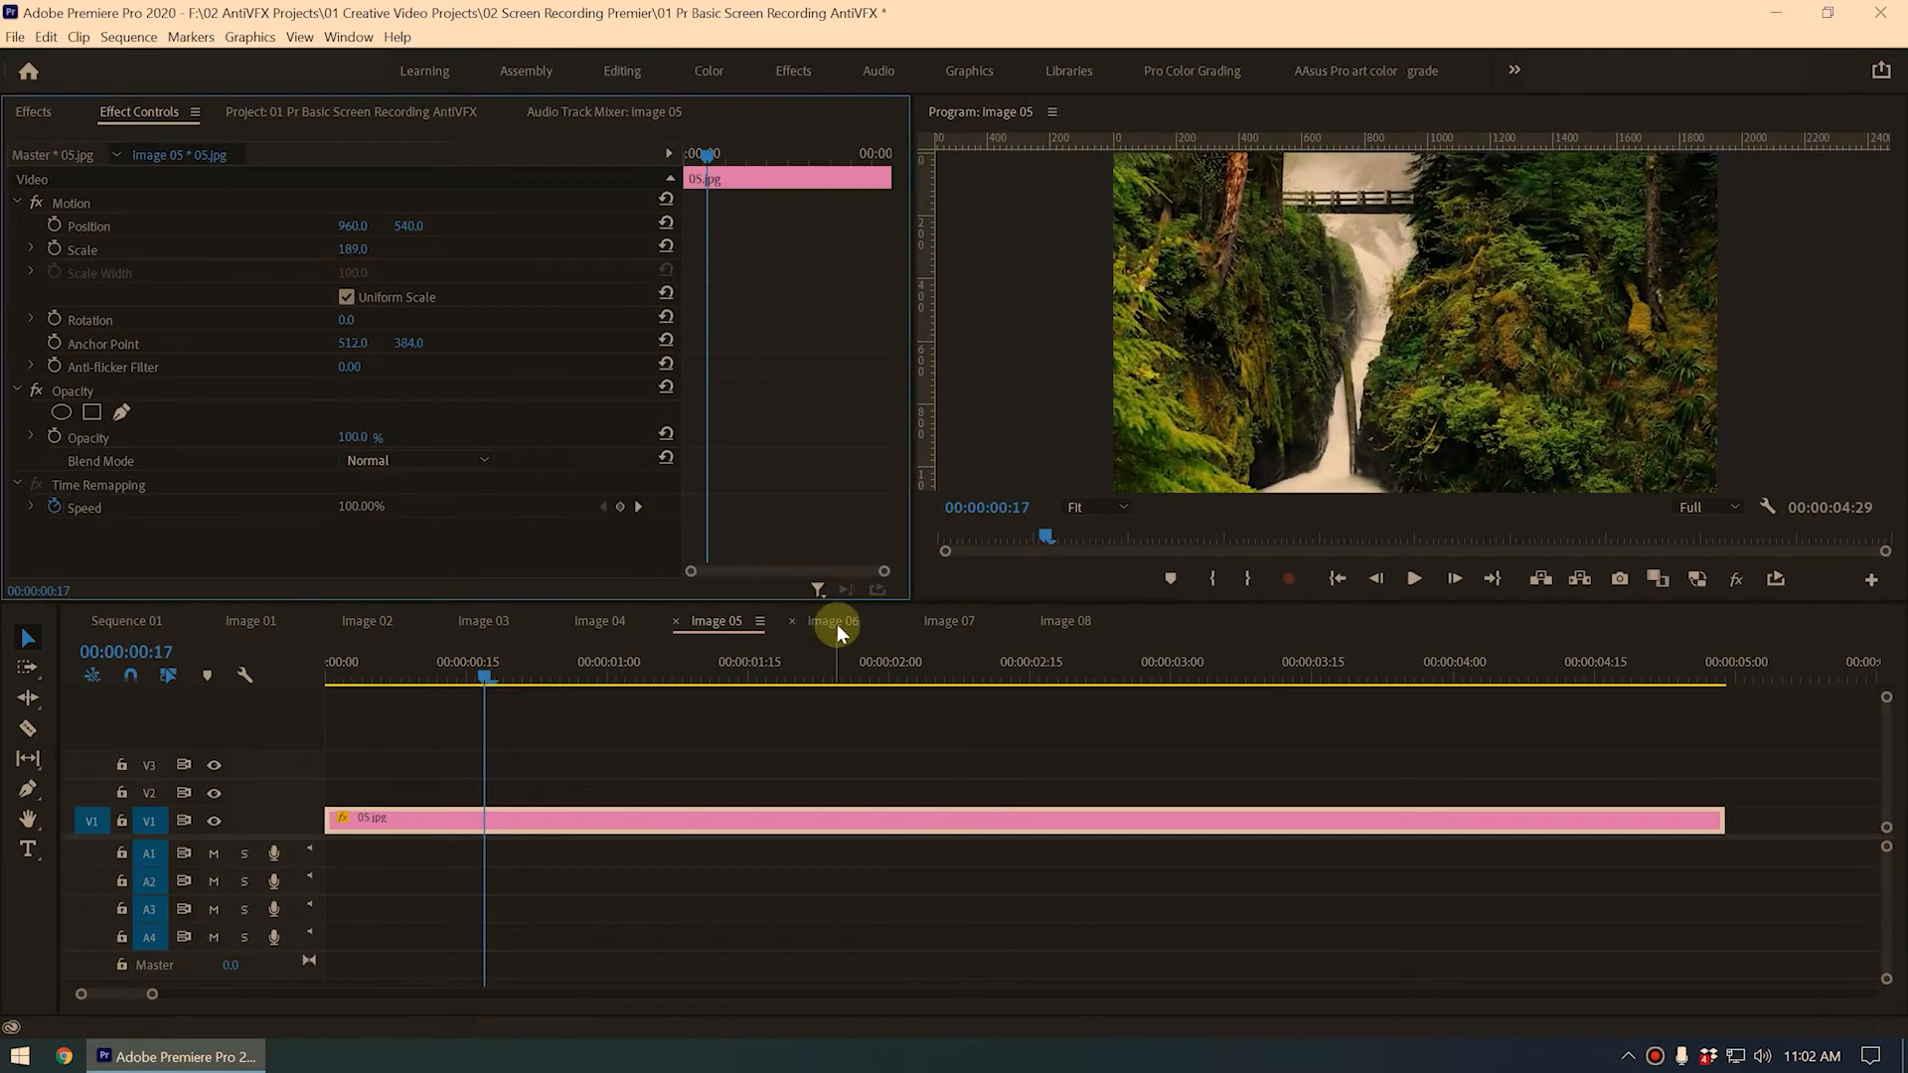
Scale up the still image clip in sequence image 06 until it fills the frame
left_click(833, 621)
left_click(474, 678)
left_click(447, 823)
mouse_move(349, 250)
left_mouse_down()
mouse_move(425, 250)
mouse_move(376, 249)
left_mouse_up()
Scale up the clips in sequences image 07 and image 08 to fill the frame, setting 08.jpg to 126
left_click(949, 621)
left_click(418, 676)
left_click(1061, 621)
left_click(604, 677)
left_click(542, 820)
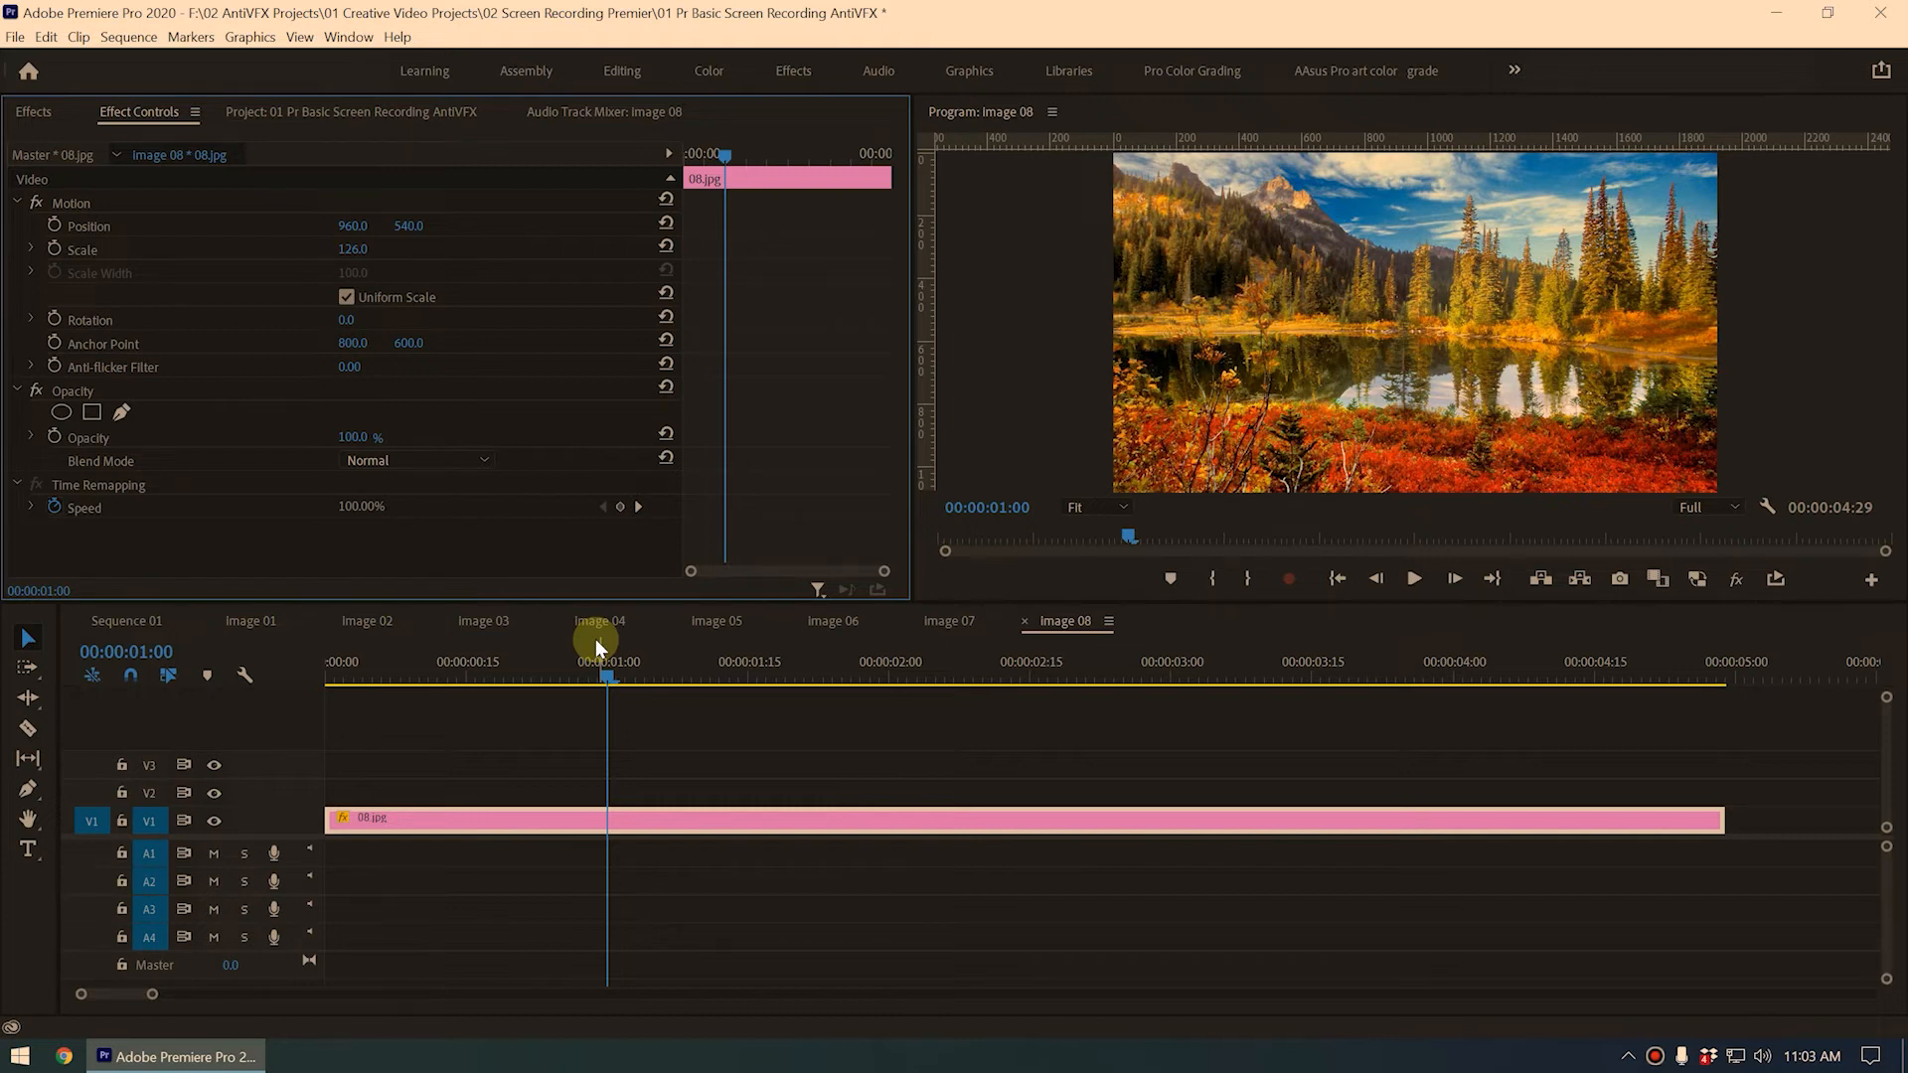
Place the sequences image 01 to image 08 from the Image seq bin in order at the start of Sequence 01
key("shift+1")
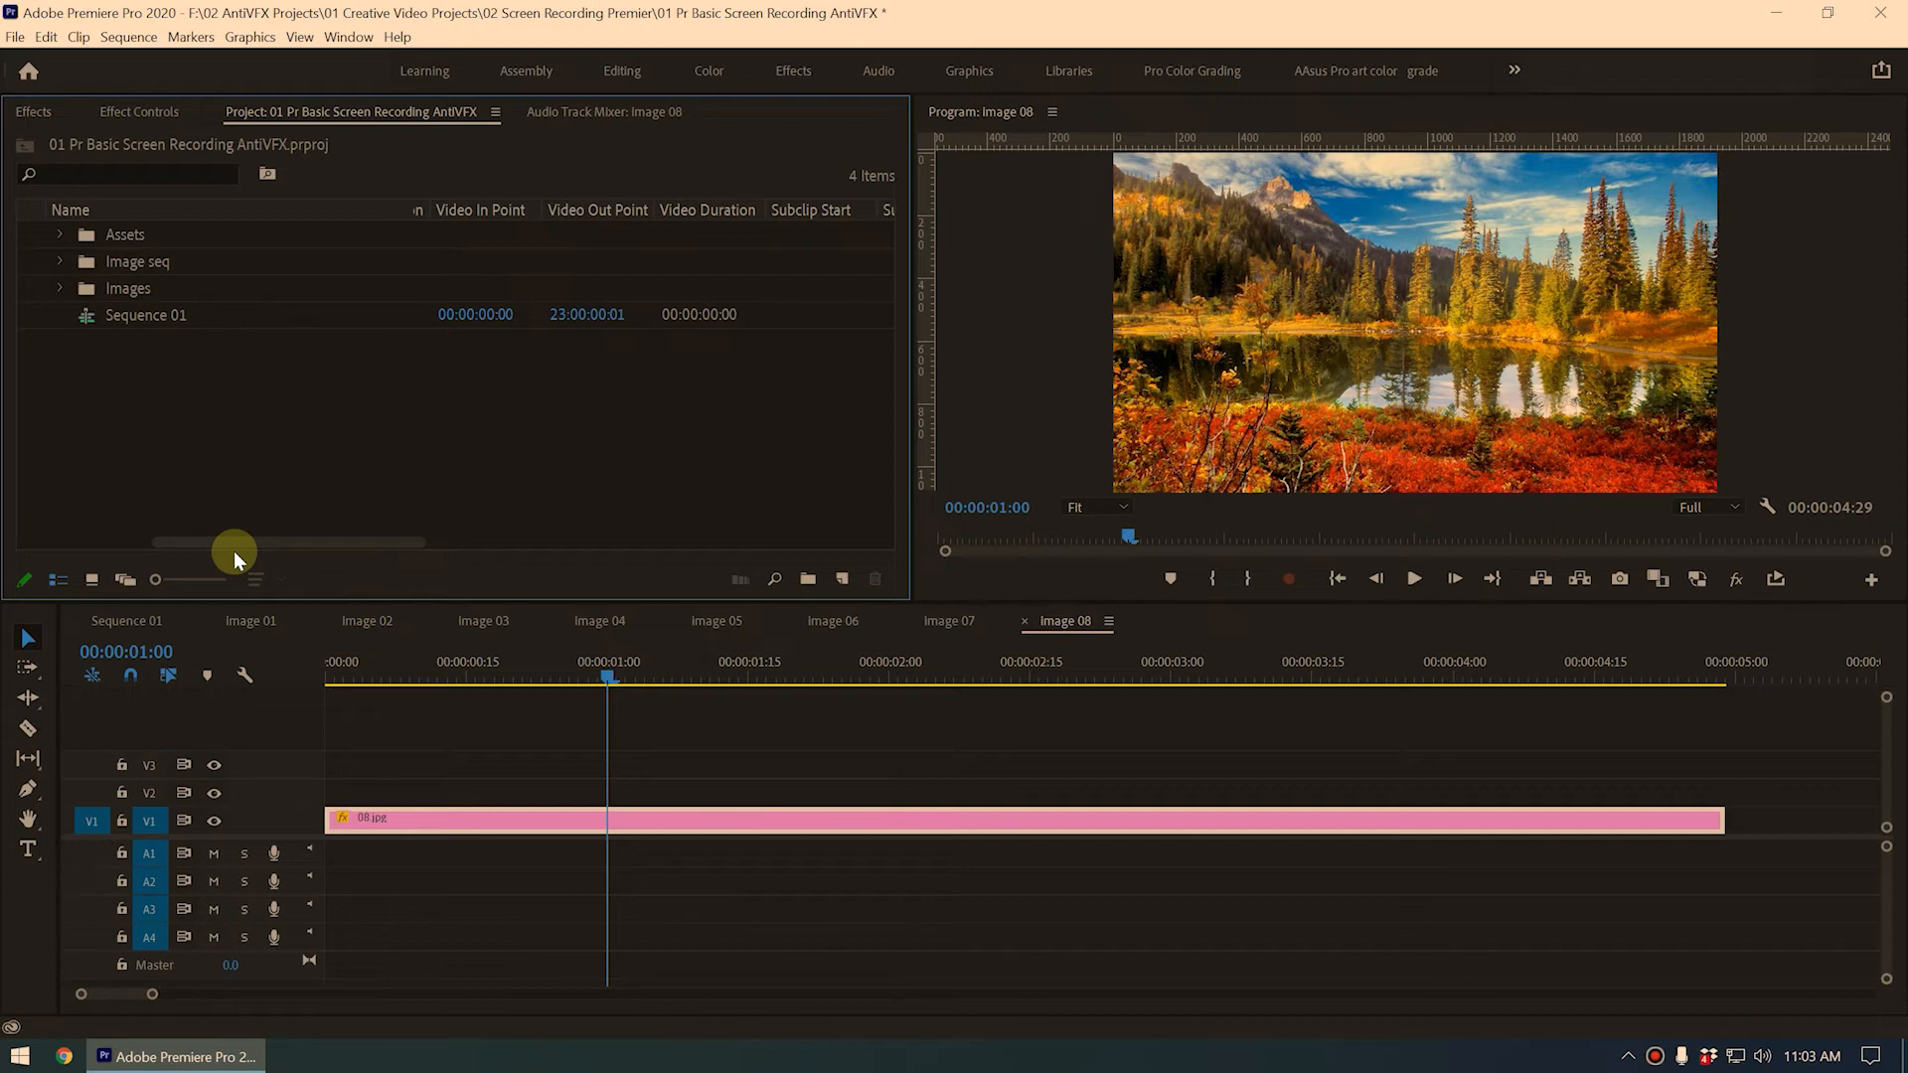
left_click(133, 623)
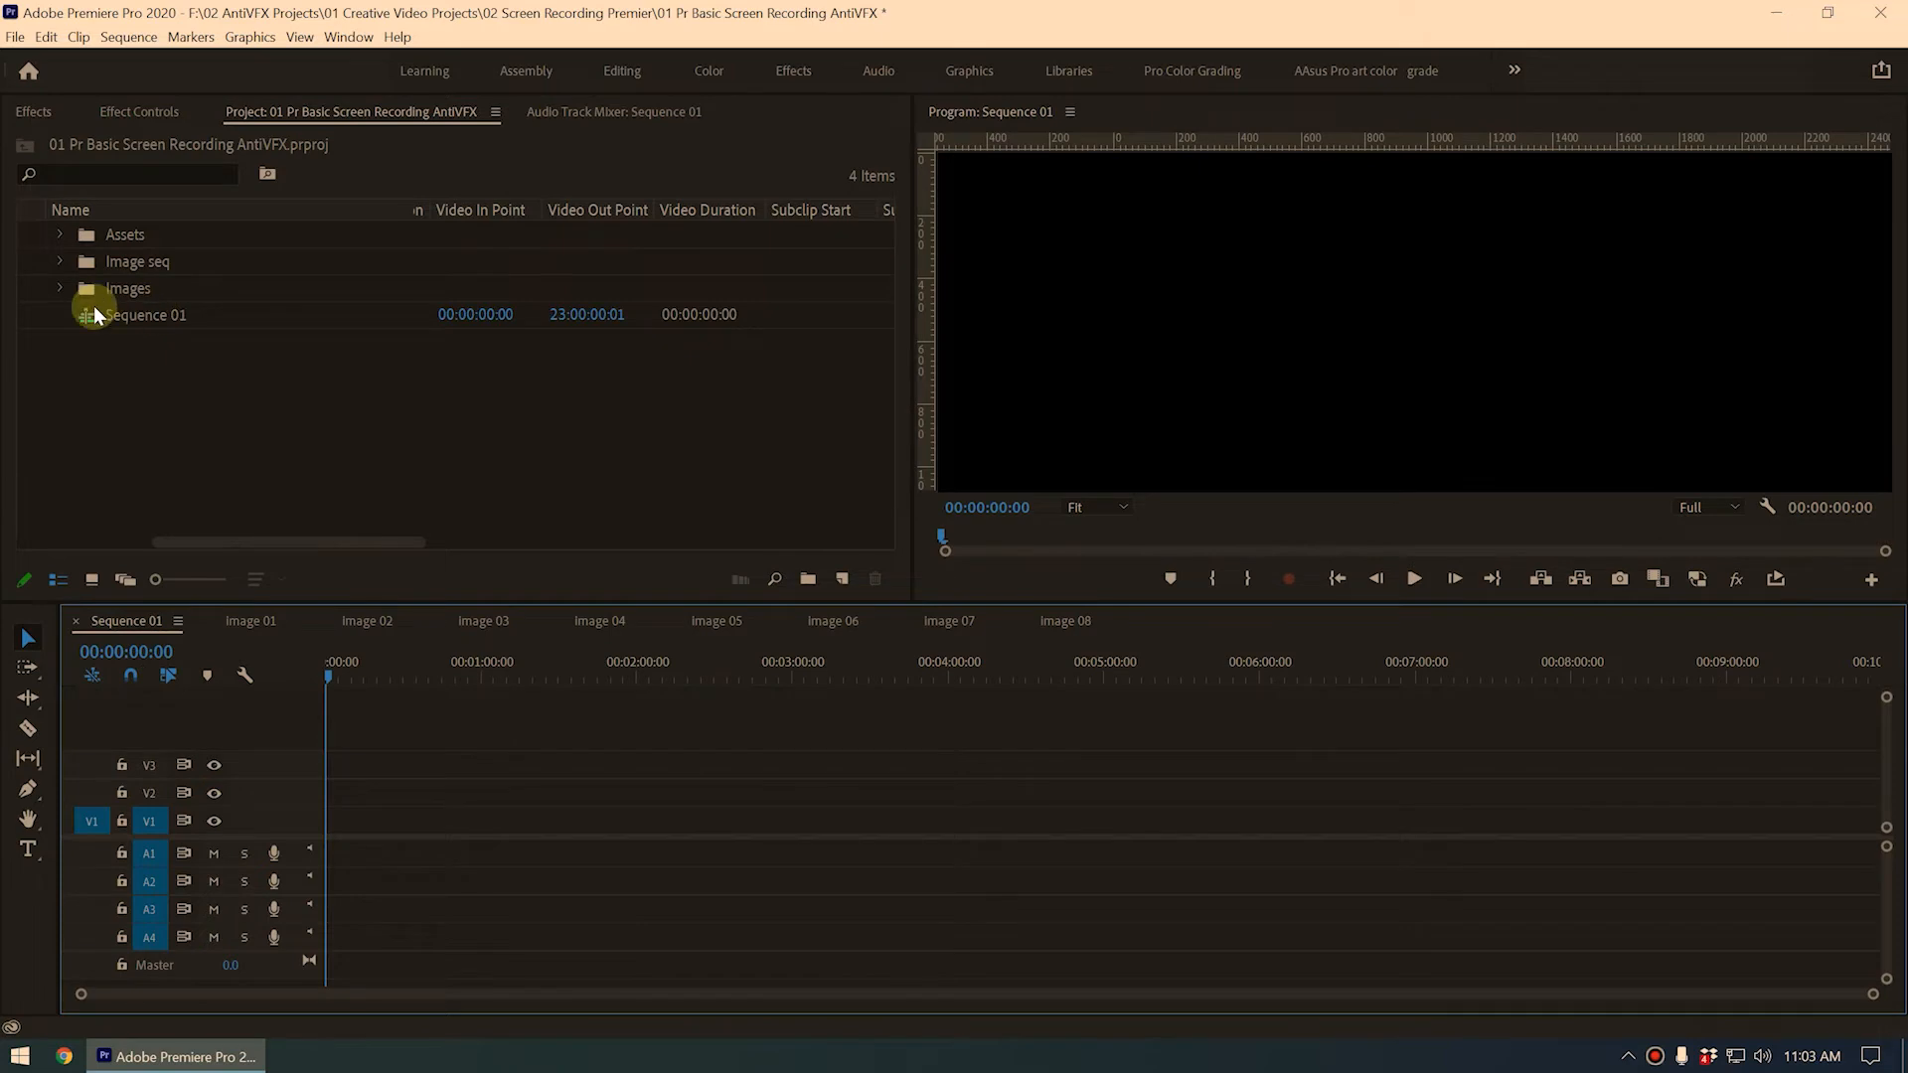
left_click_drag(457, 654, 172, 697)
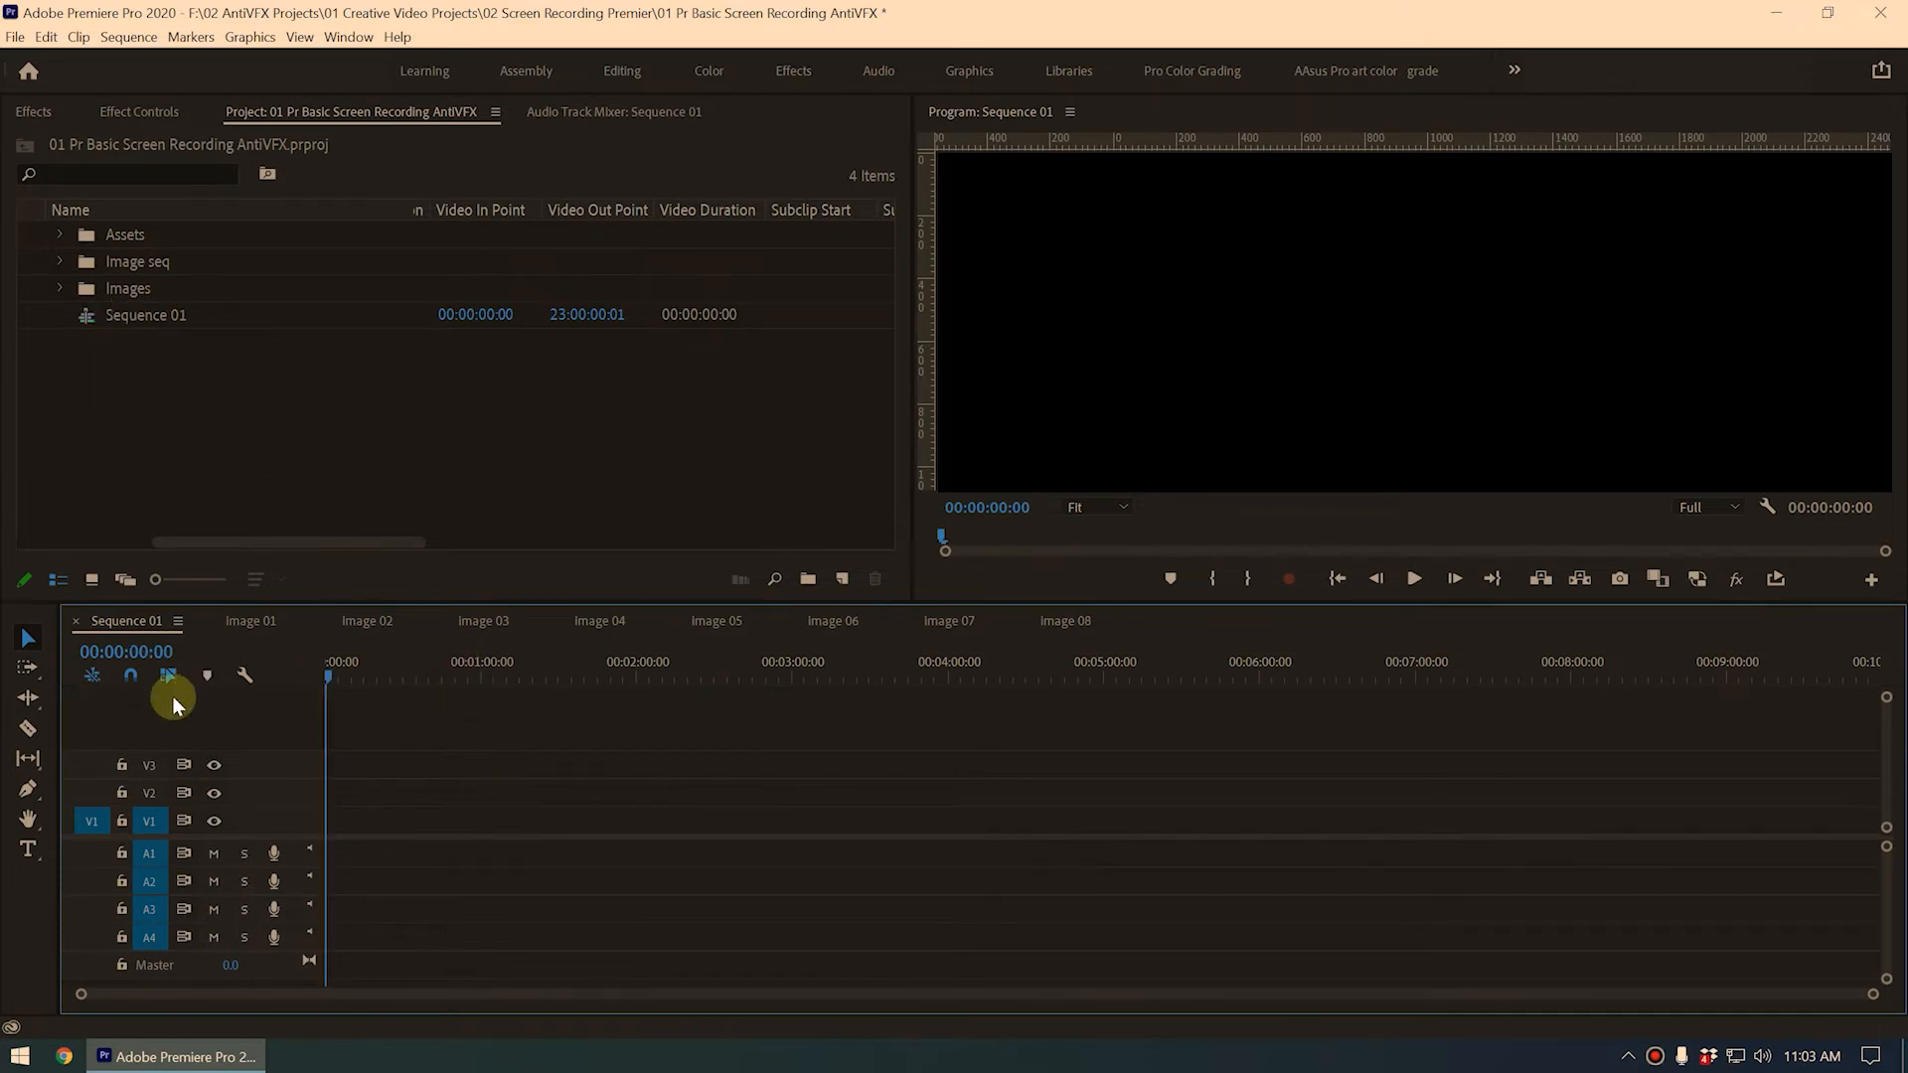
left_click(59, 263)
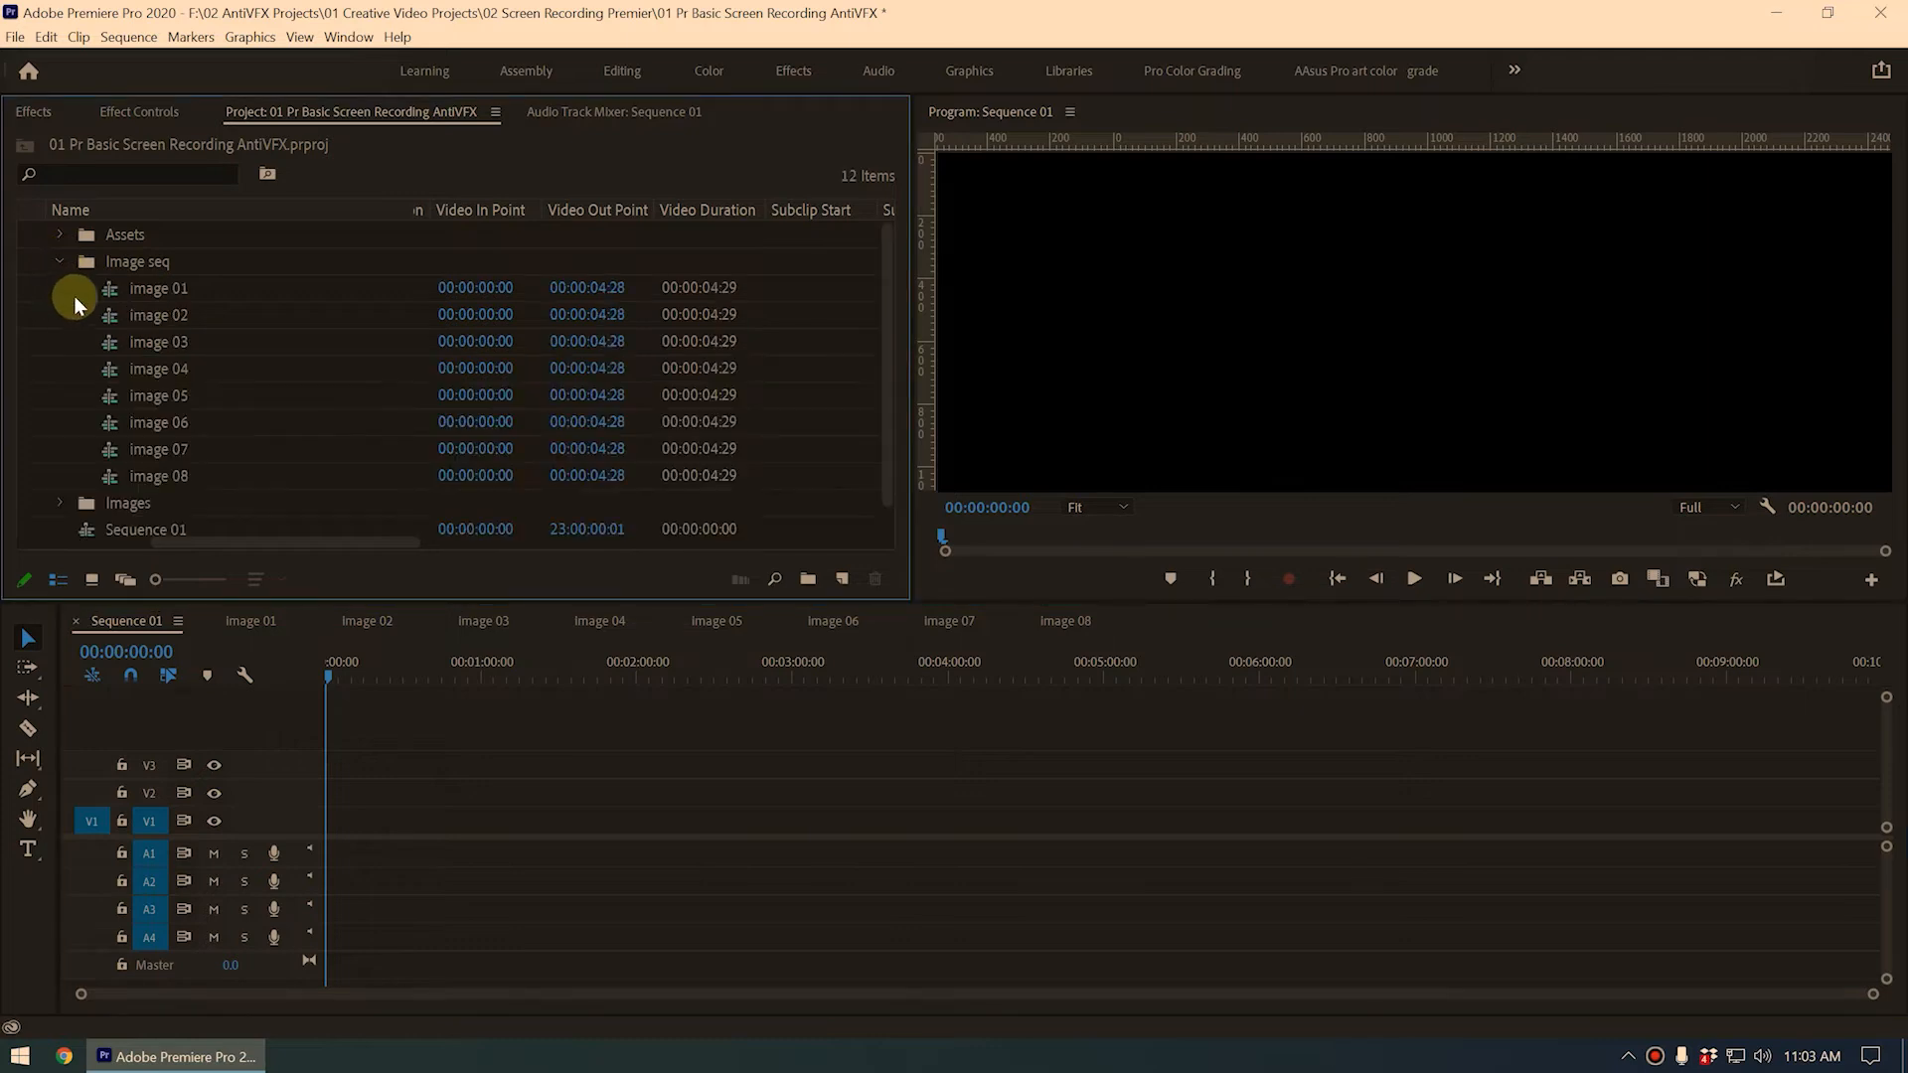
left_click(116, 288)
left_click(108, 478, "shift")
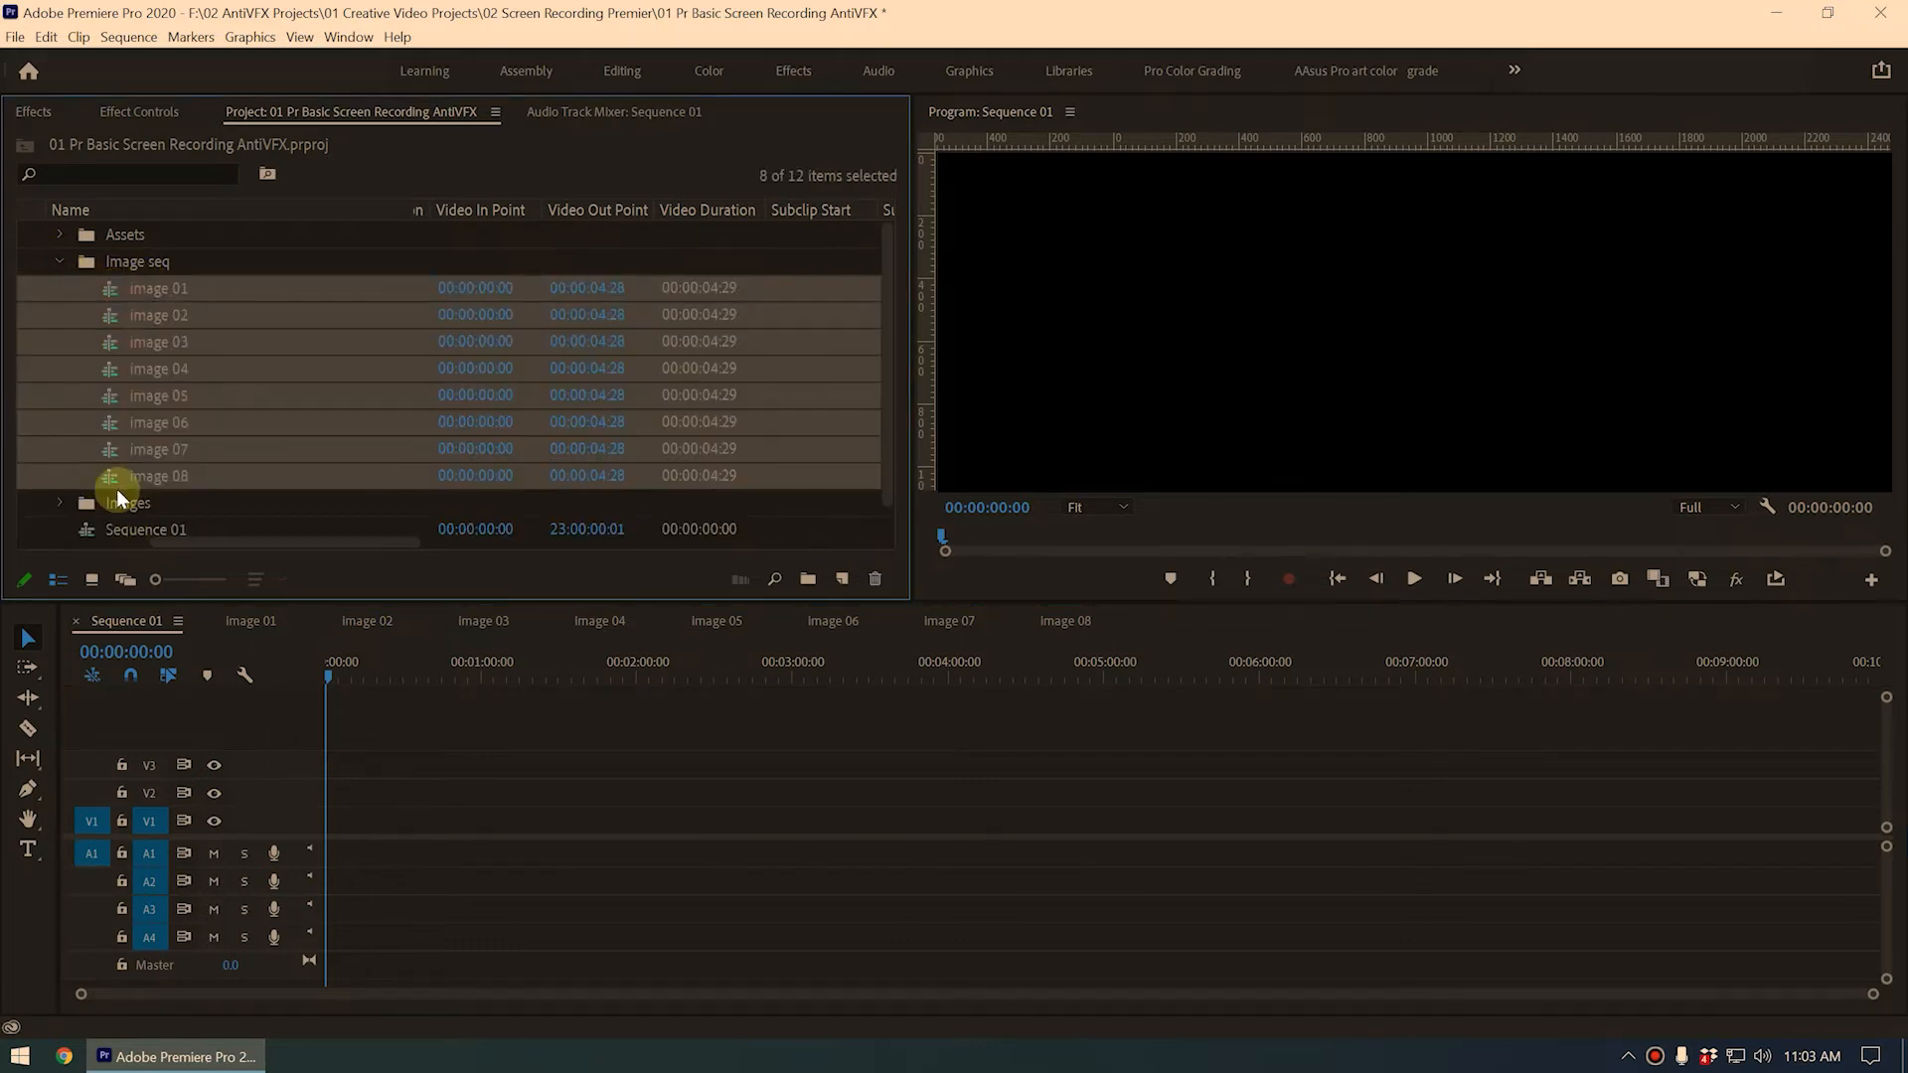
left_click_drag(715, 773, 349, 858)
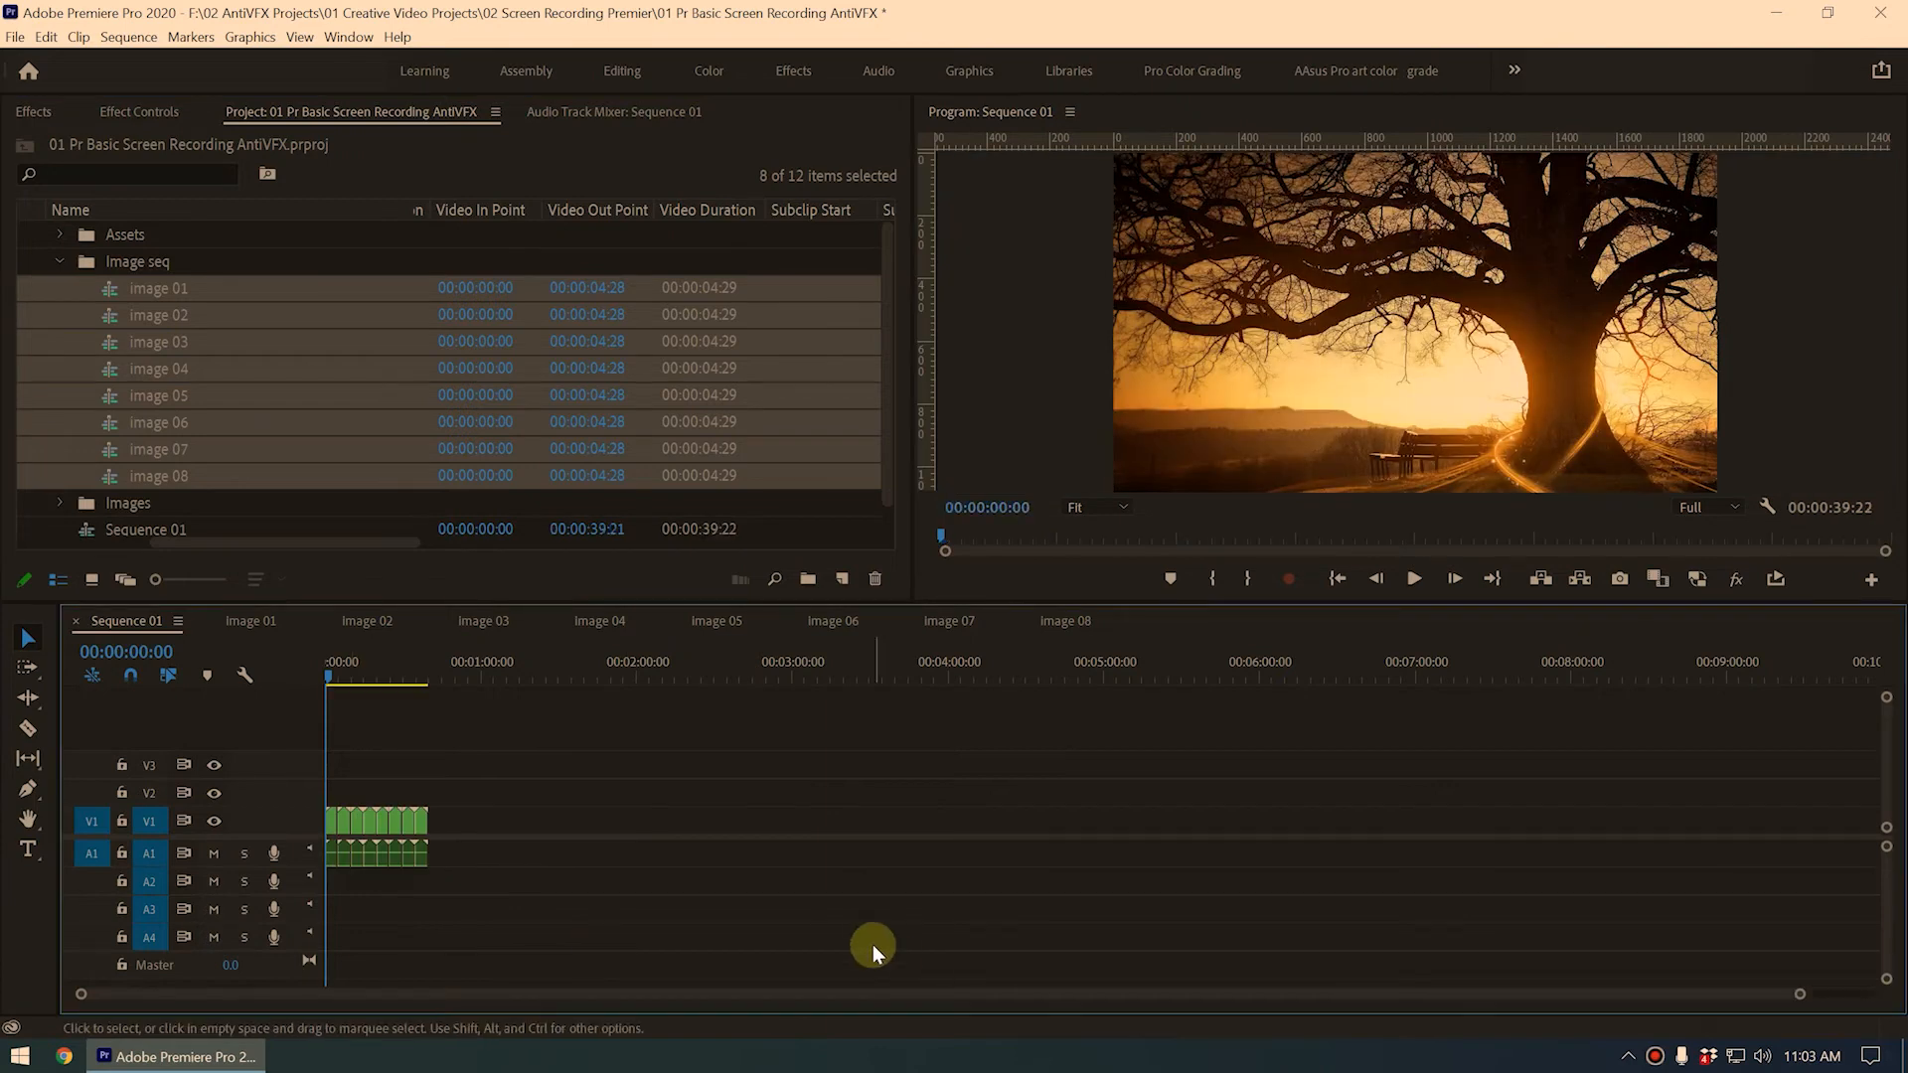
Show all of Sequence 01 in the timeline, preview its beginning, and collapse the Image seq bin
key("backslash")
key("space")
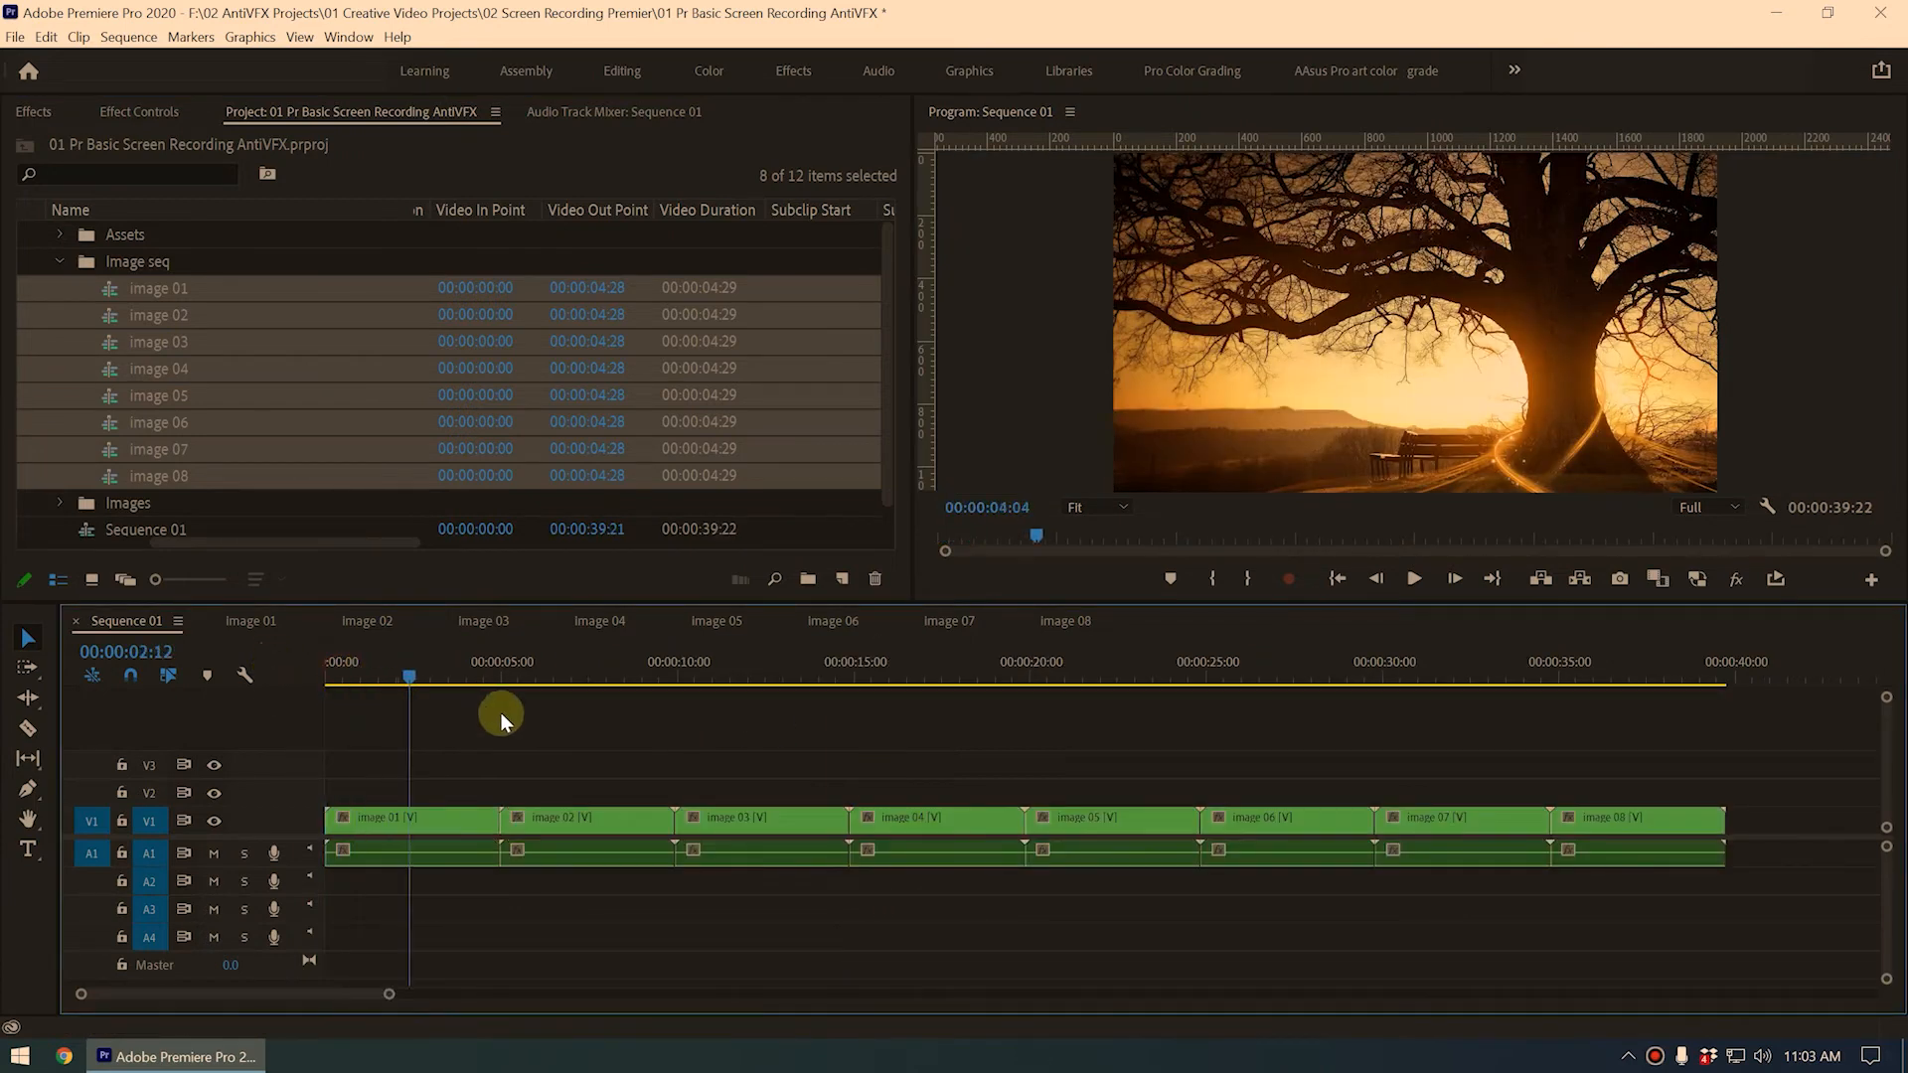
left_click_drag(1099, 791, 213, 880)
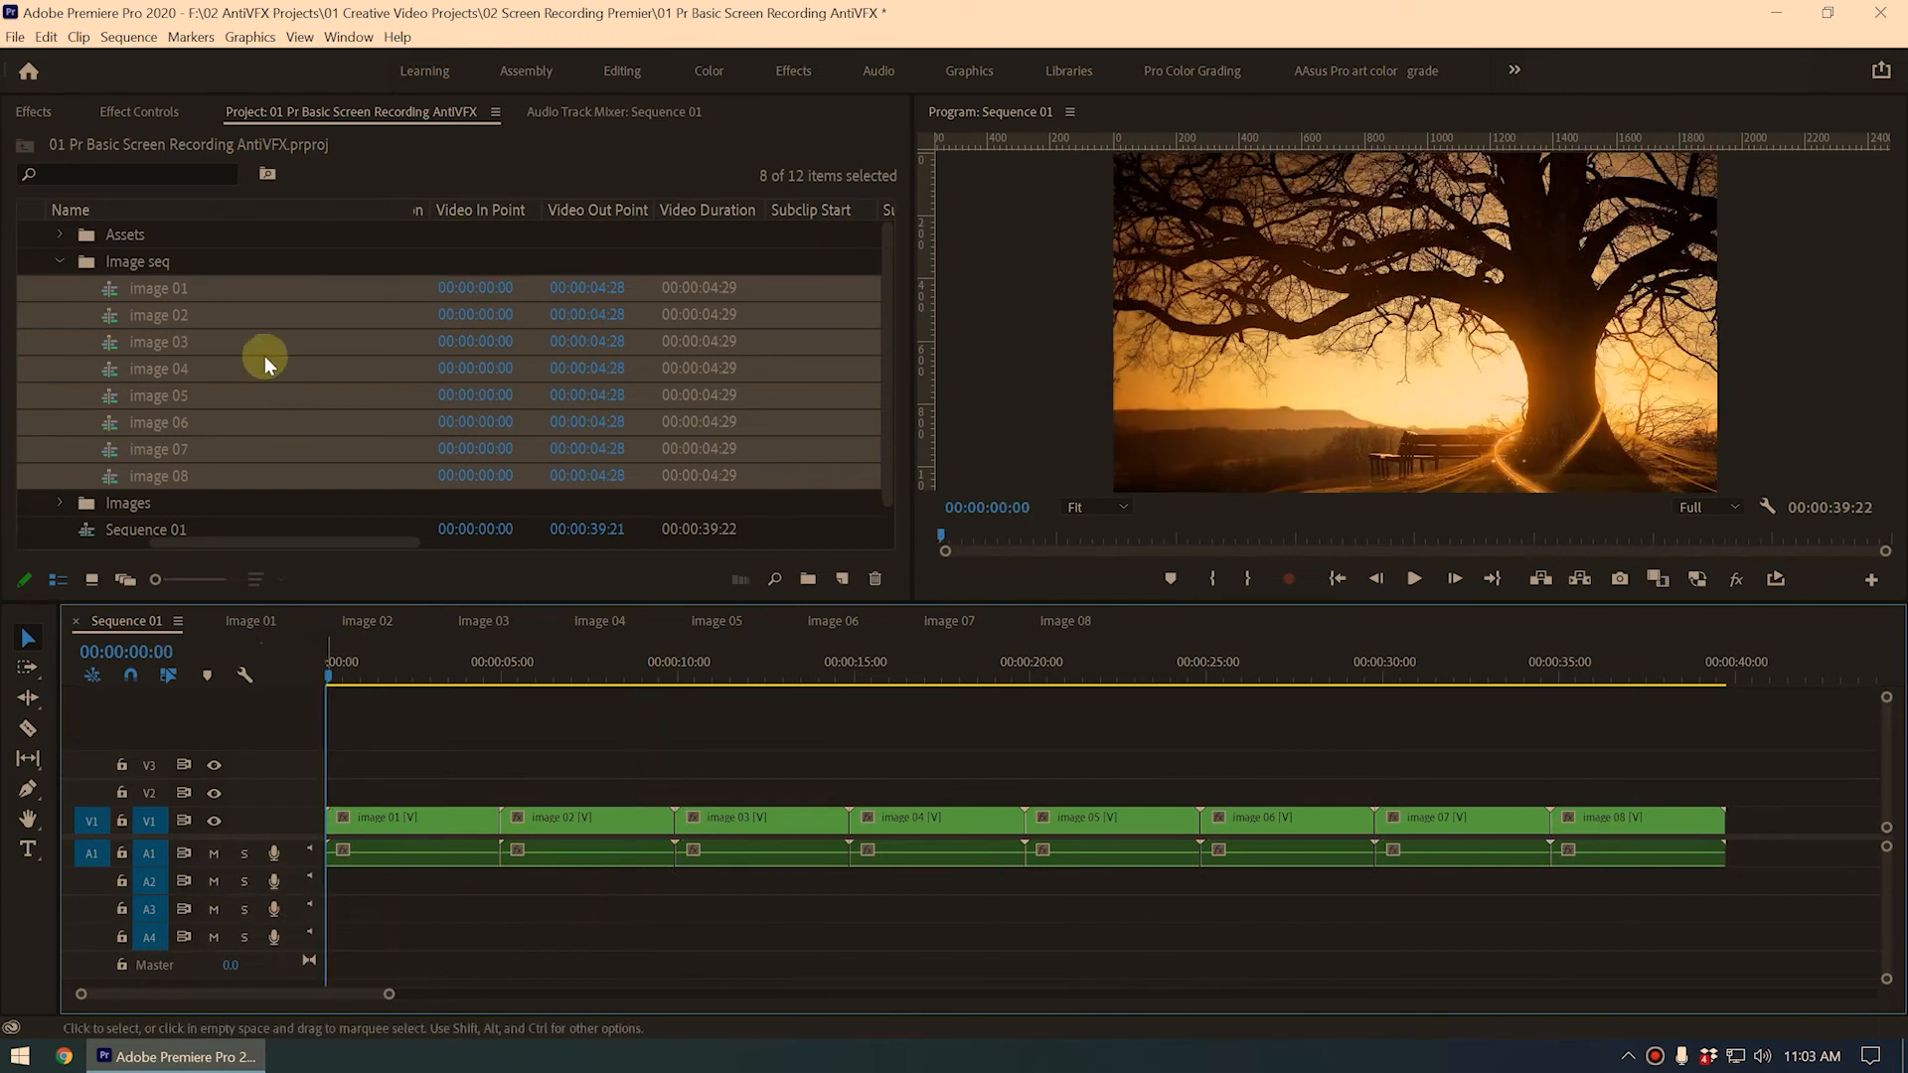
left_click(60, 262)
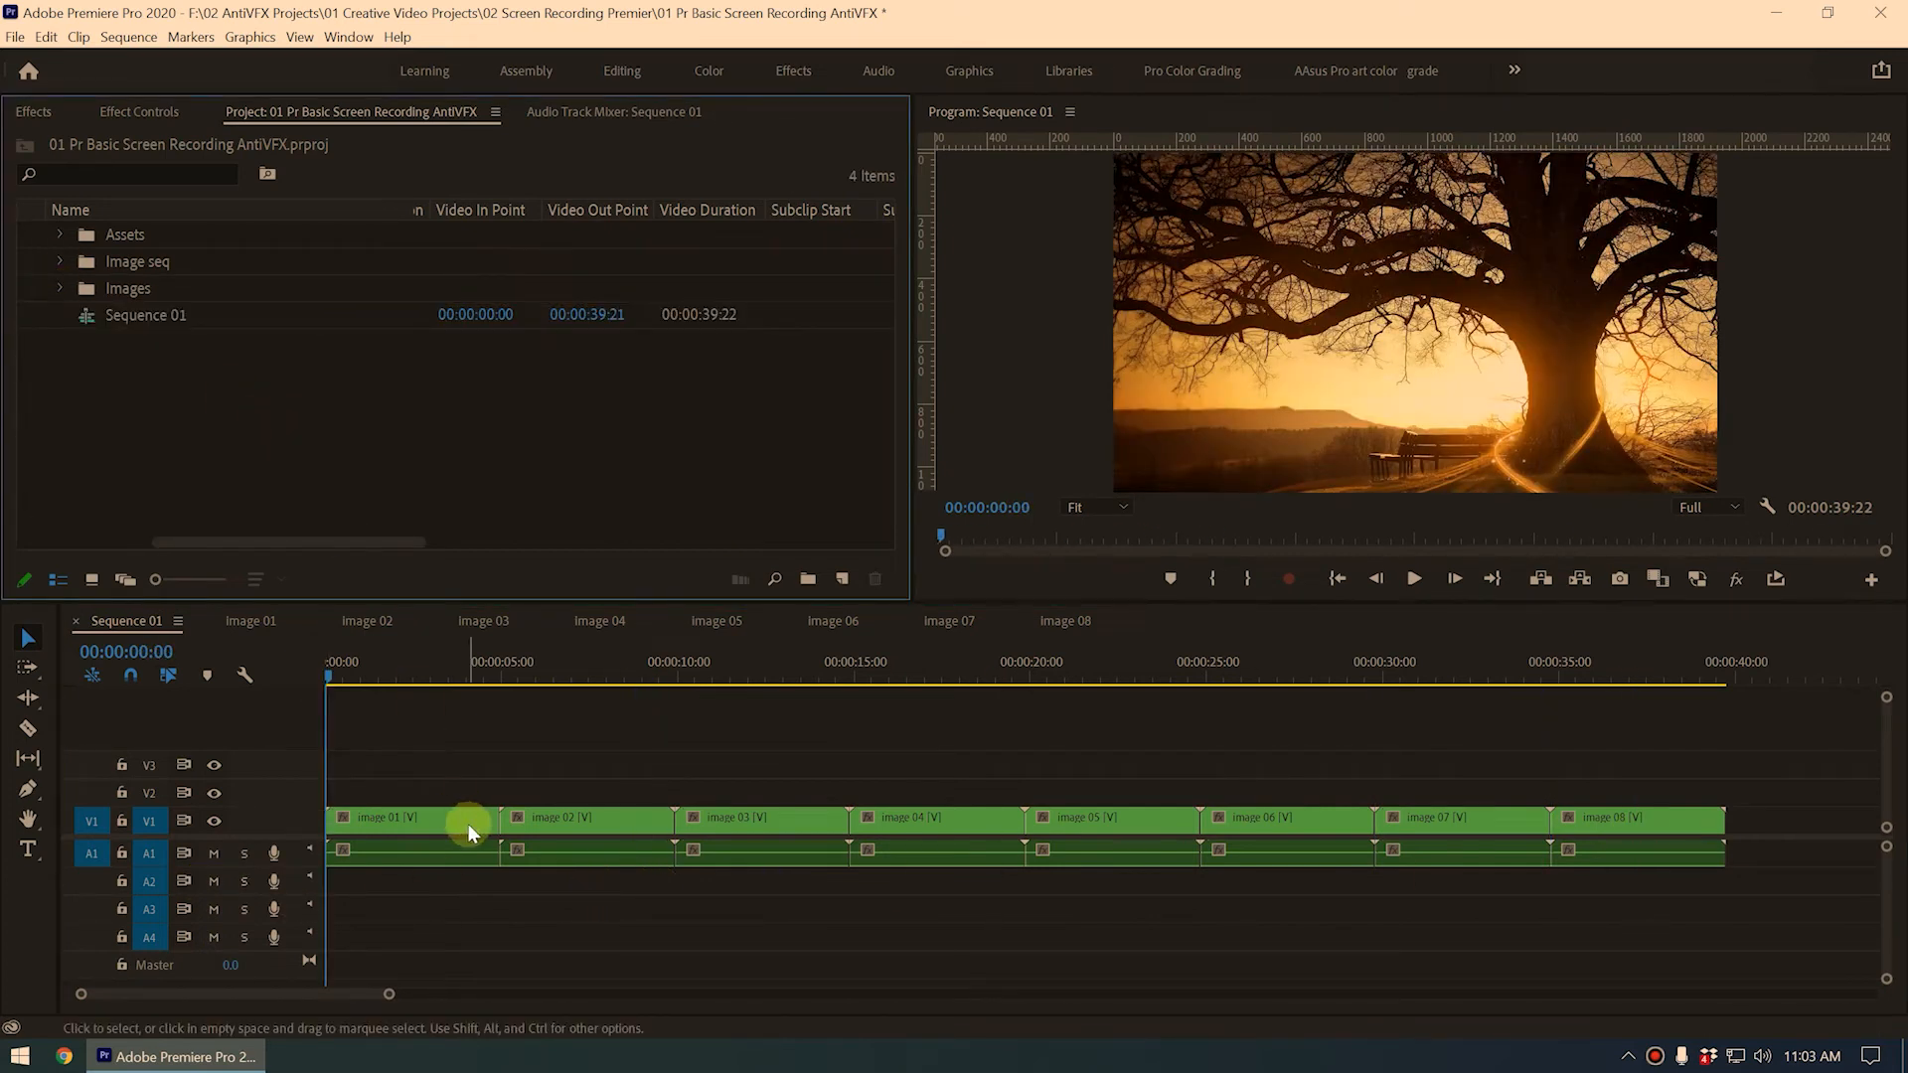
Set a Scale keyframe of 100 at the start of the image 01 clip in Sequence 01
left_click(370, 681)
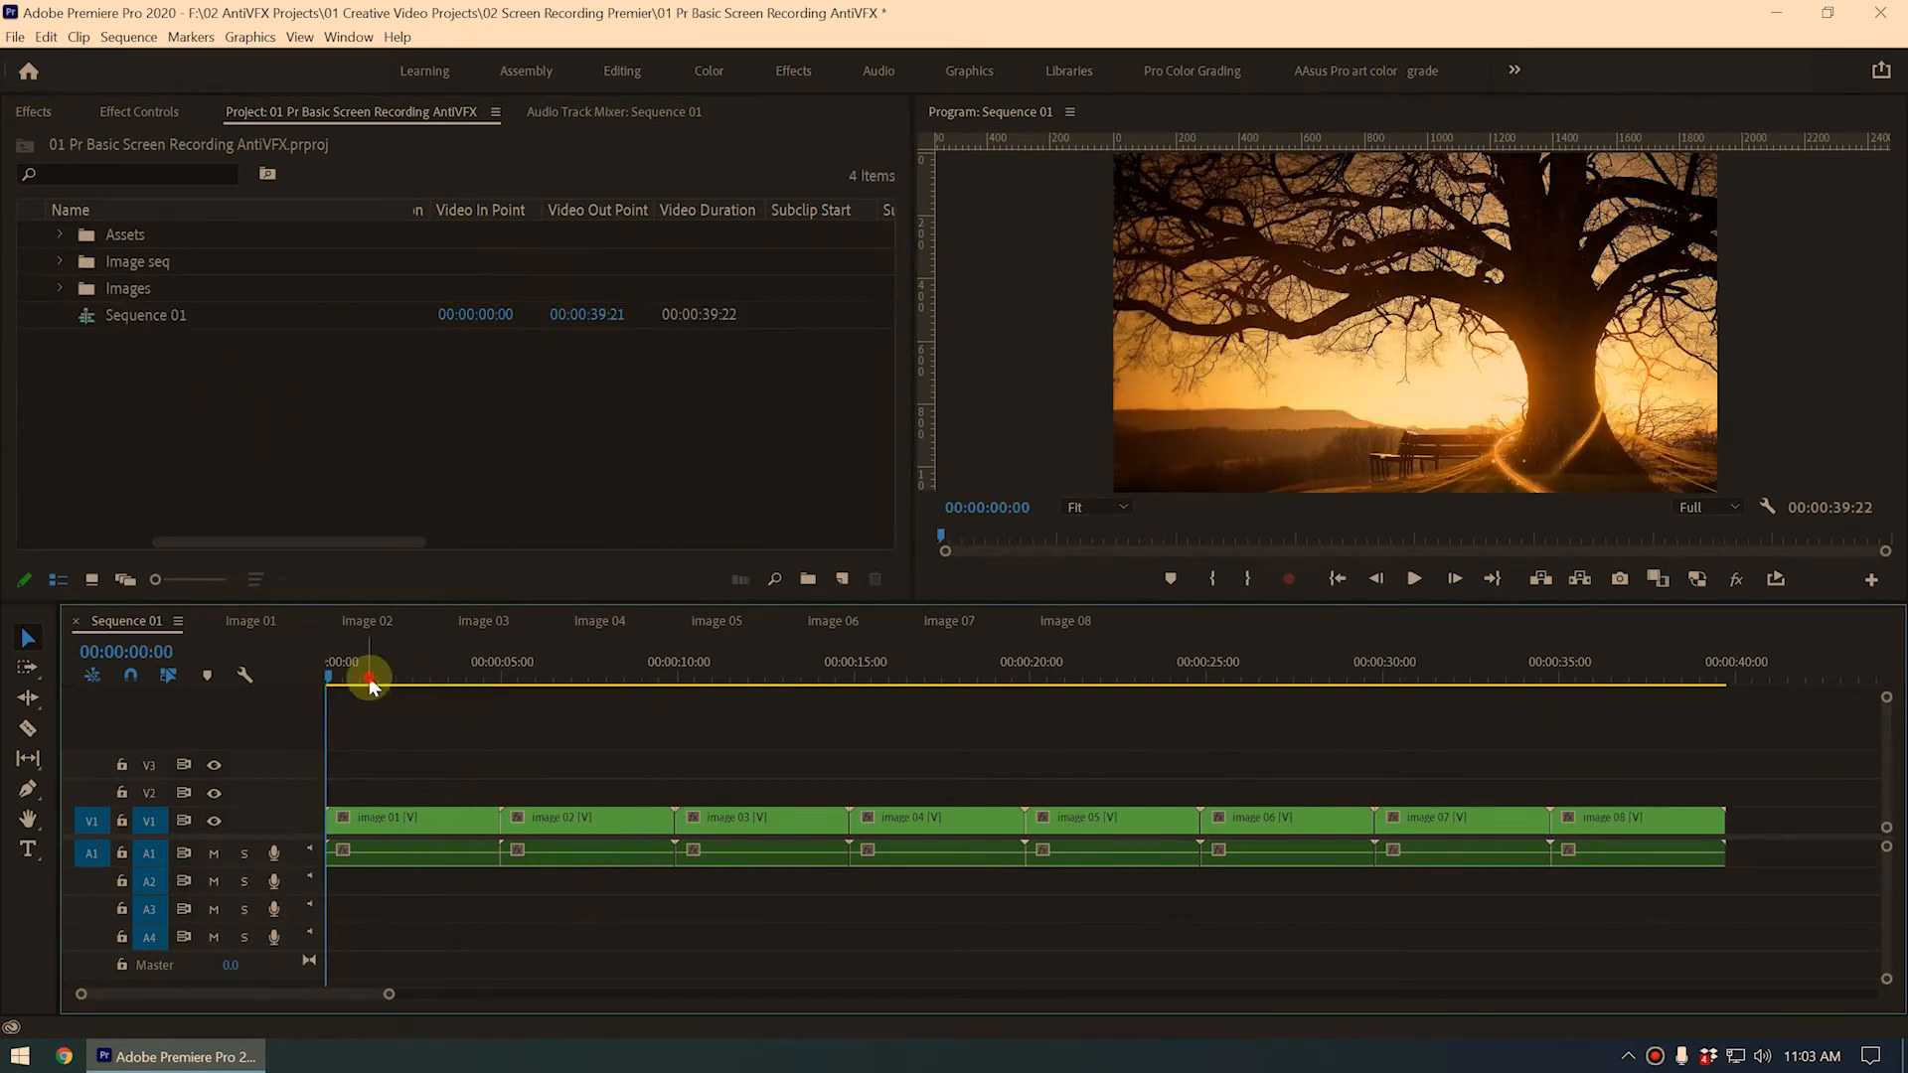
left_click(376, 824)
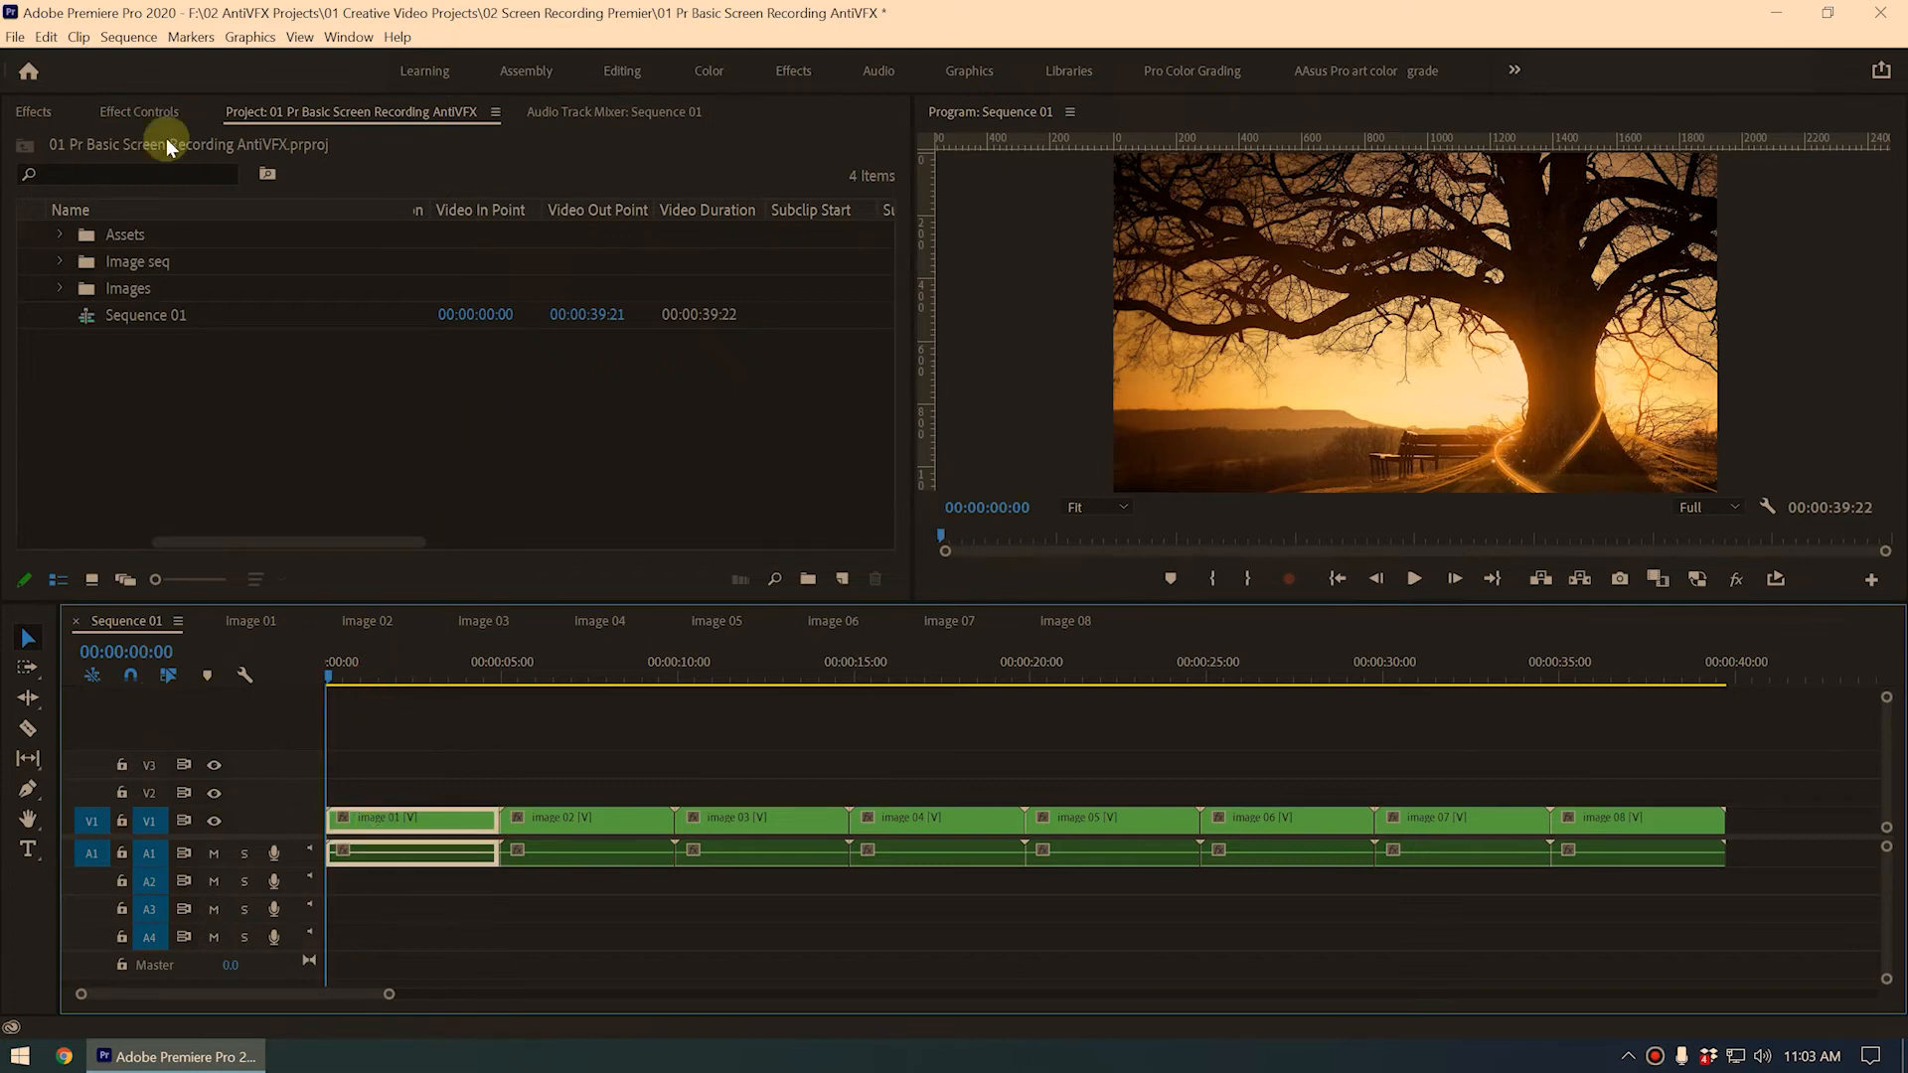
left_click(140, 112)
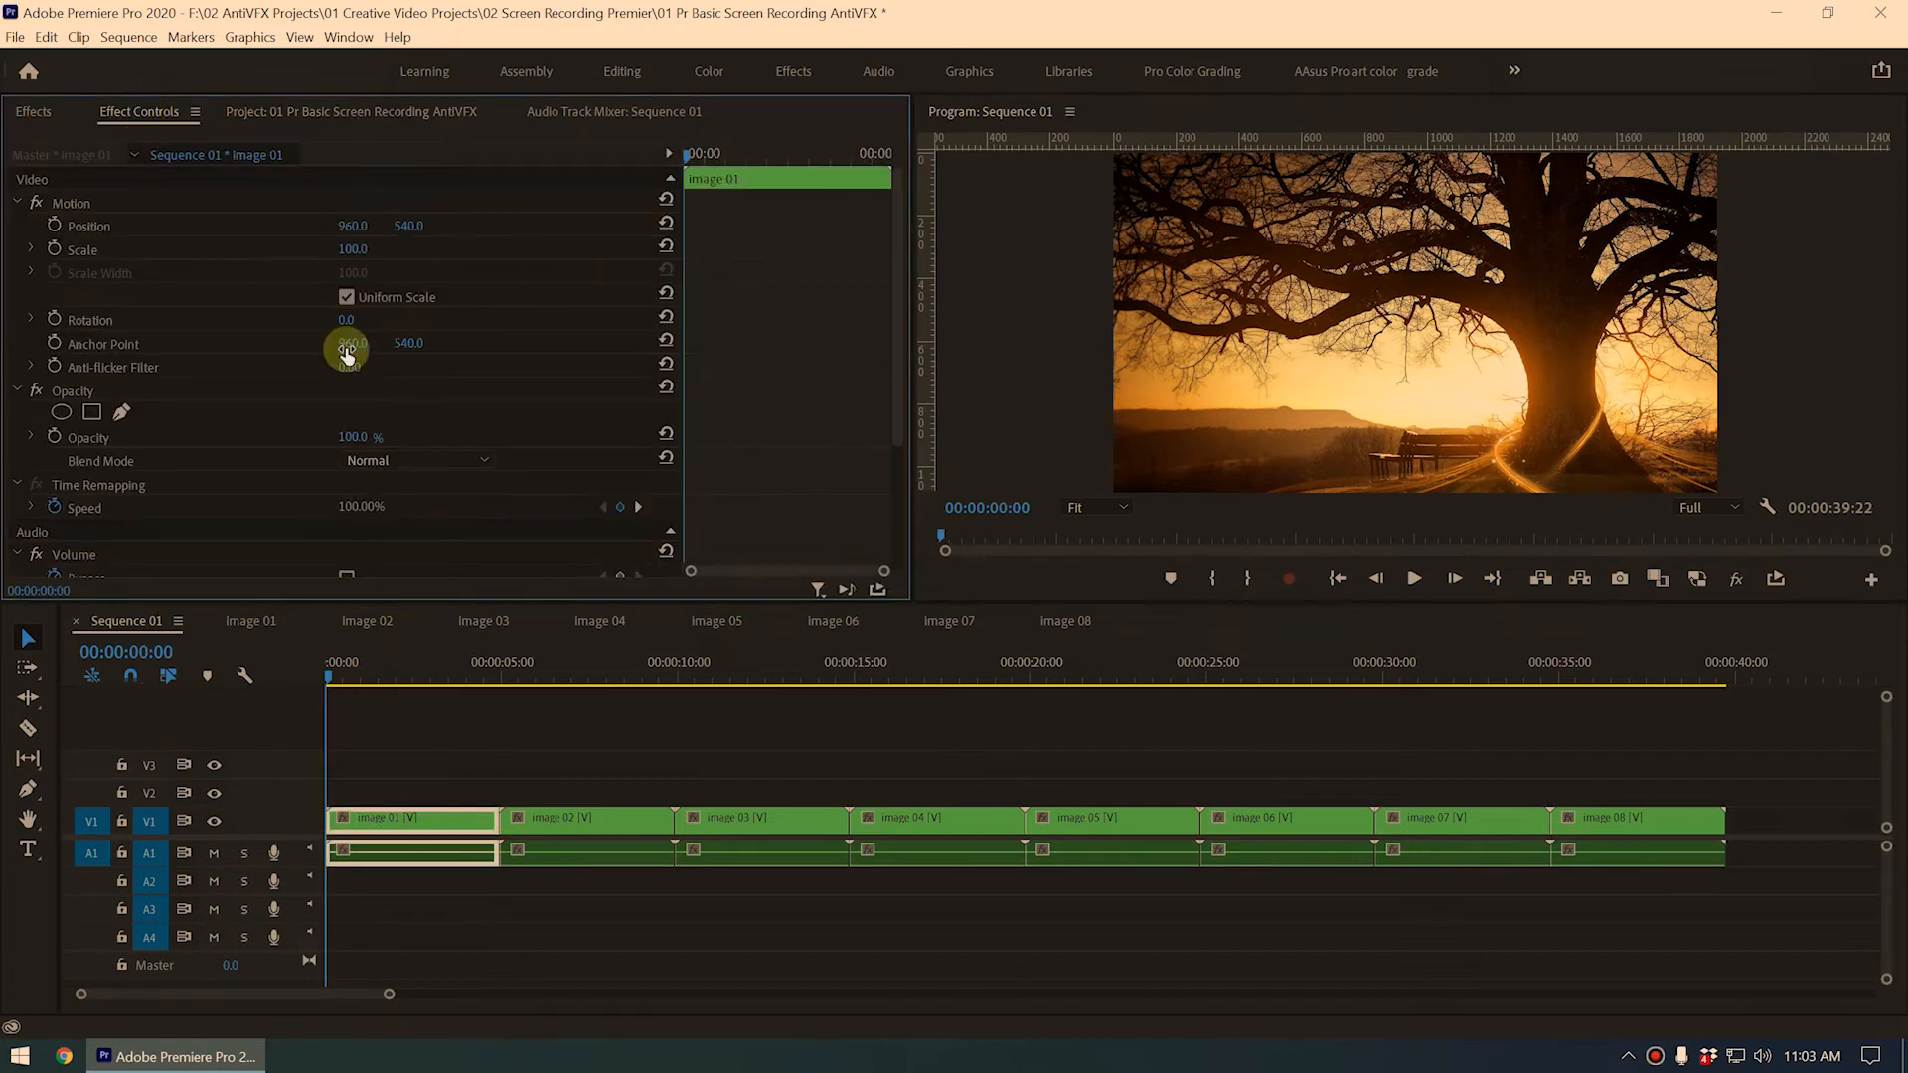
left_click(56, 250)
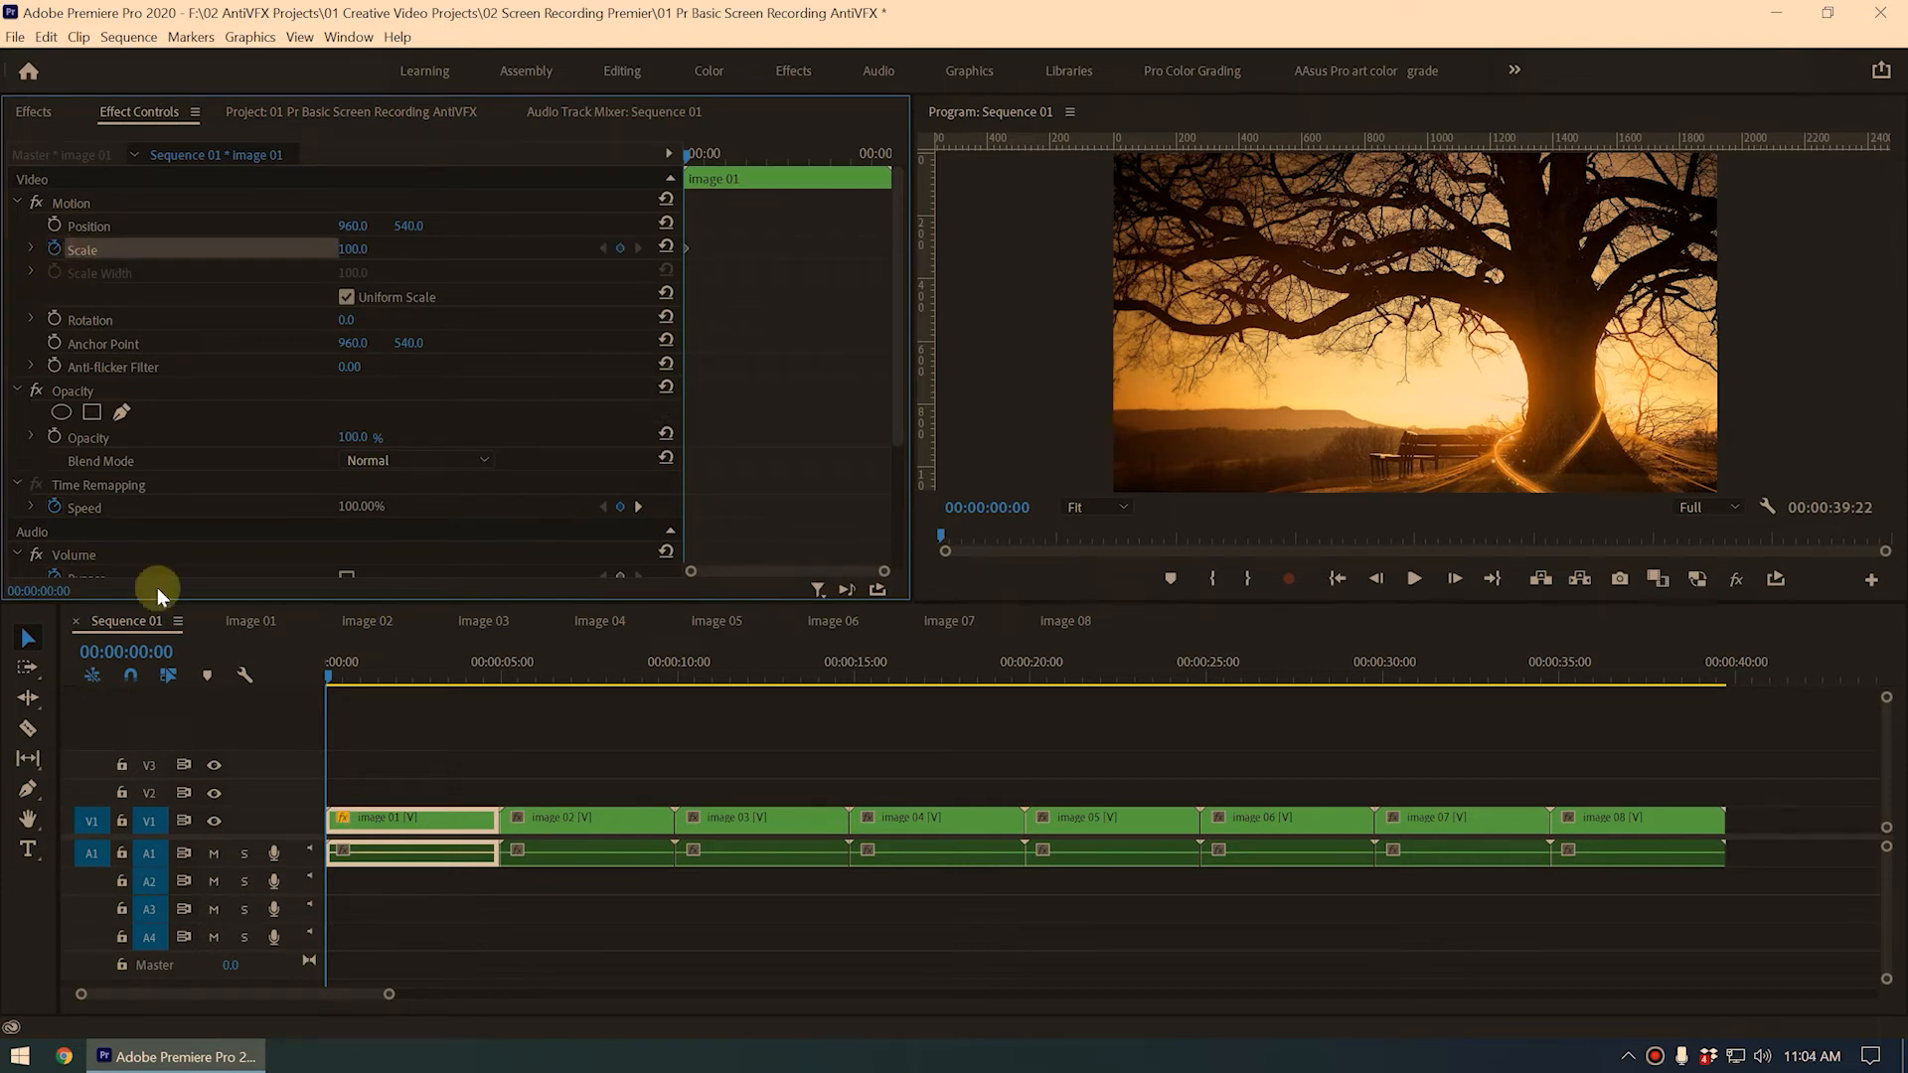
Add a Scale keyframe of 106 at 00:00:04:28, the last frame of the image 01 clip
left_click_drag(442, 670, 526, 685)
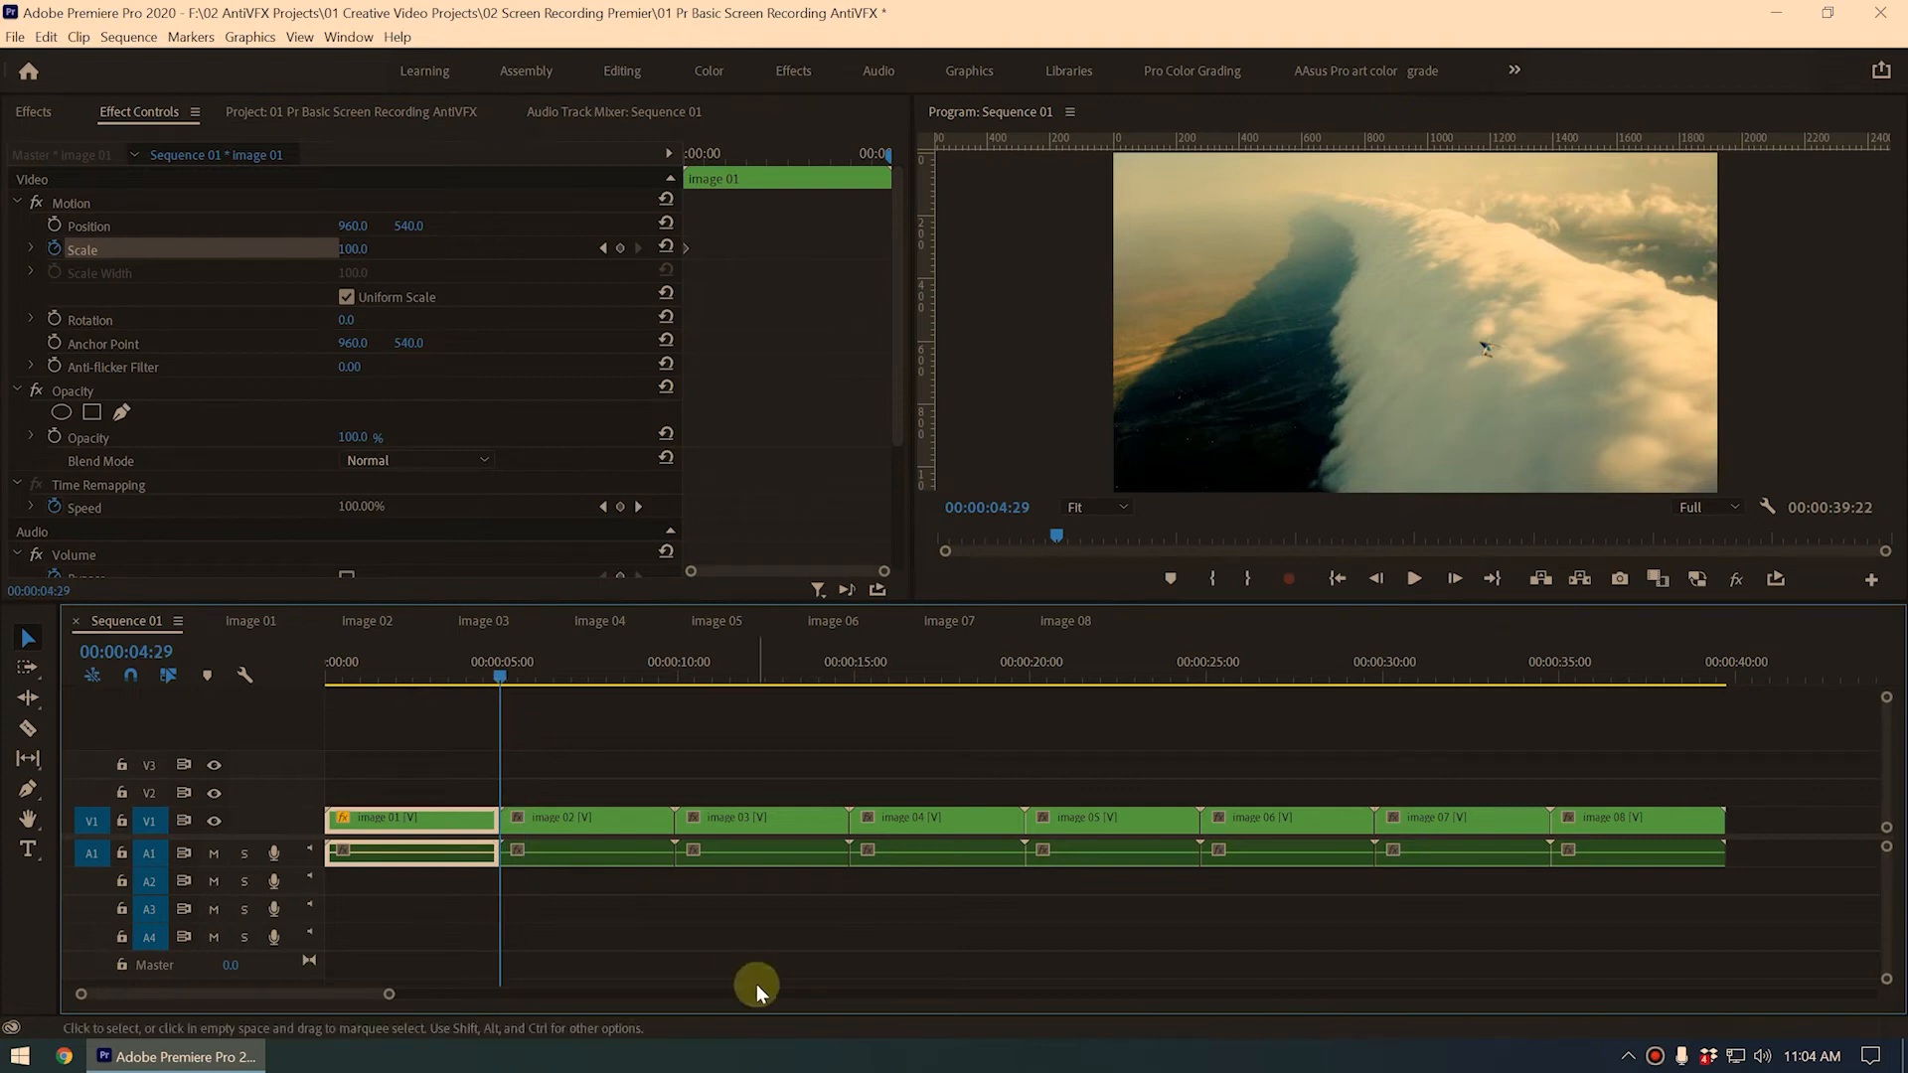
key("Left")
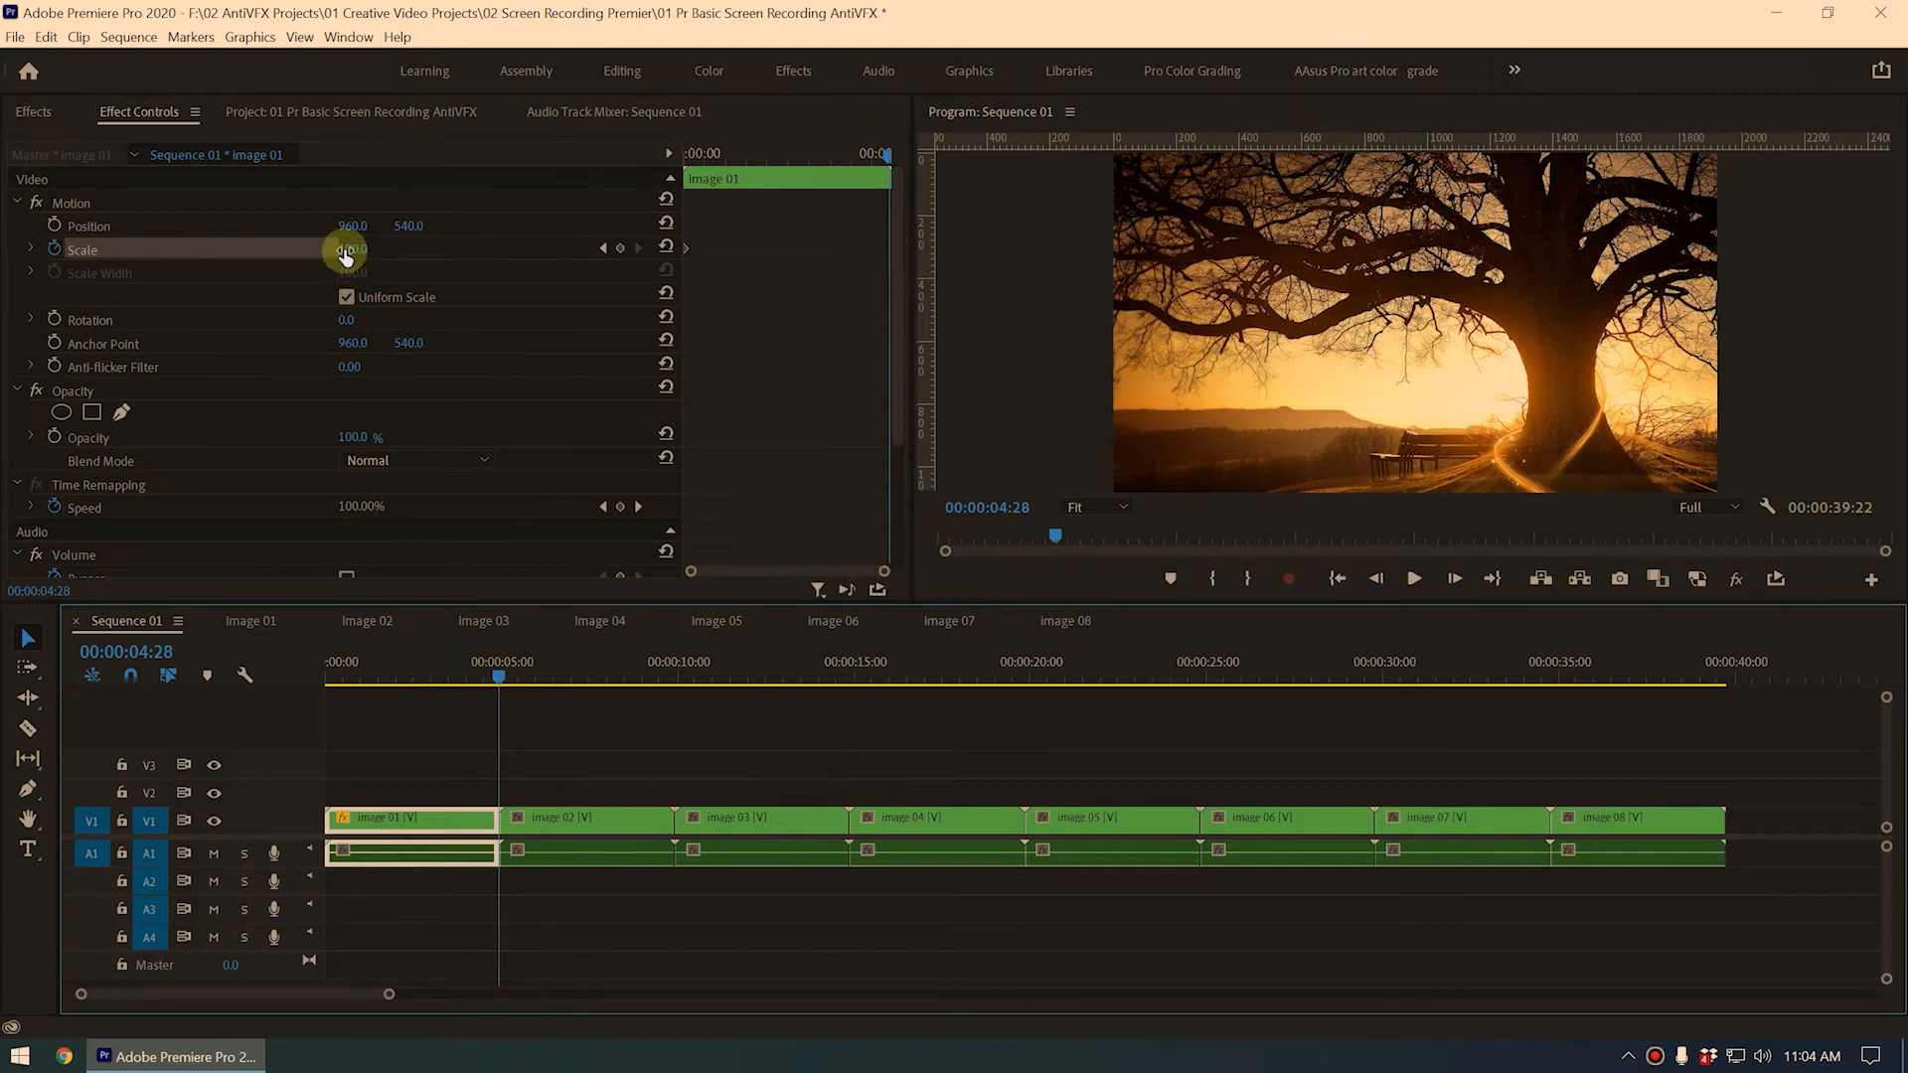
left_click(354, 248)
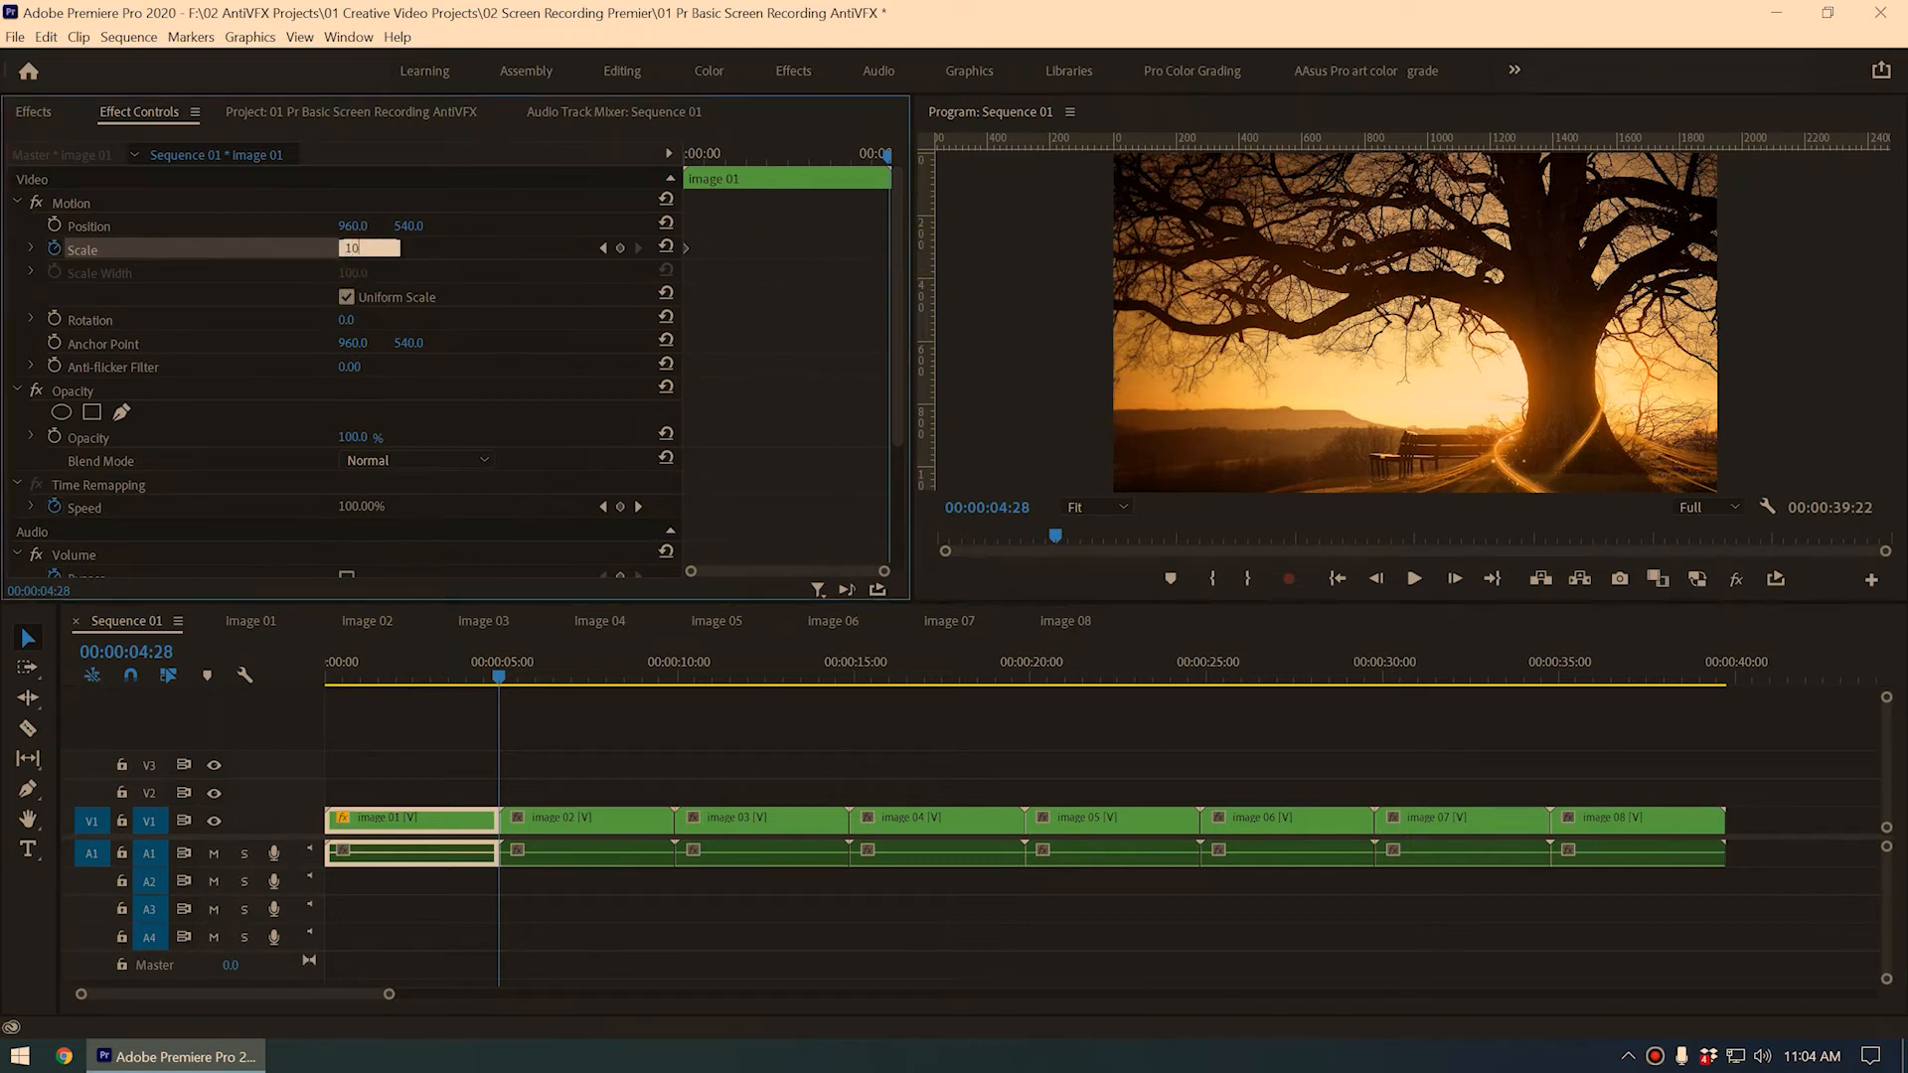
type("106")
key("Return")
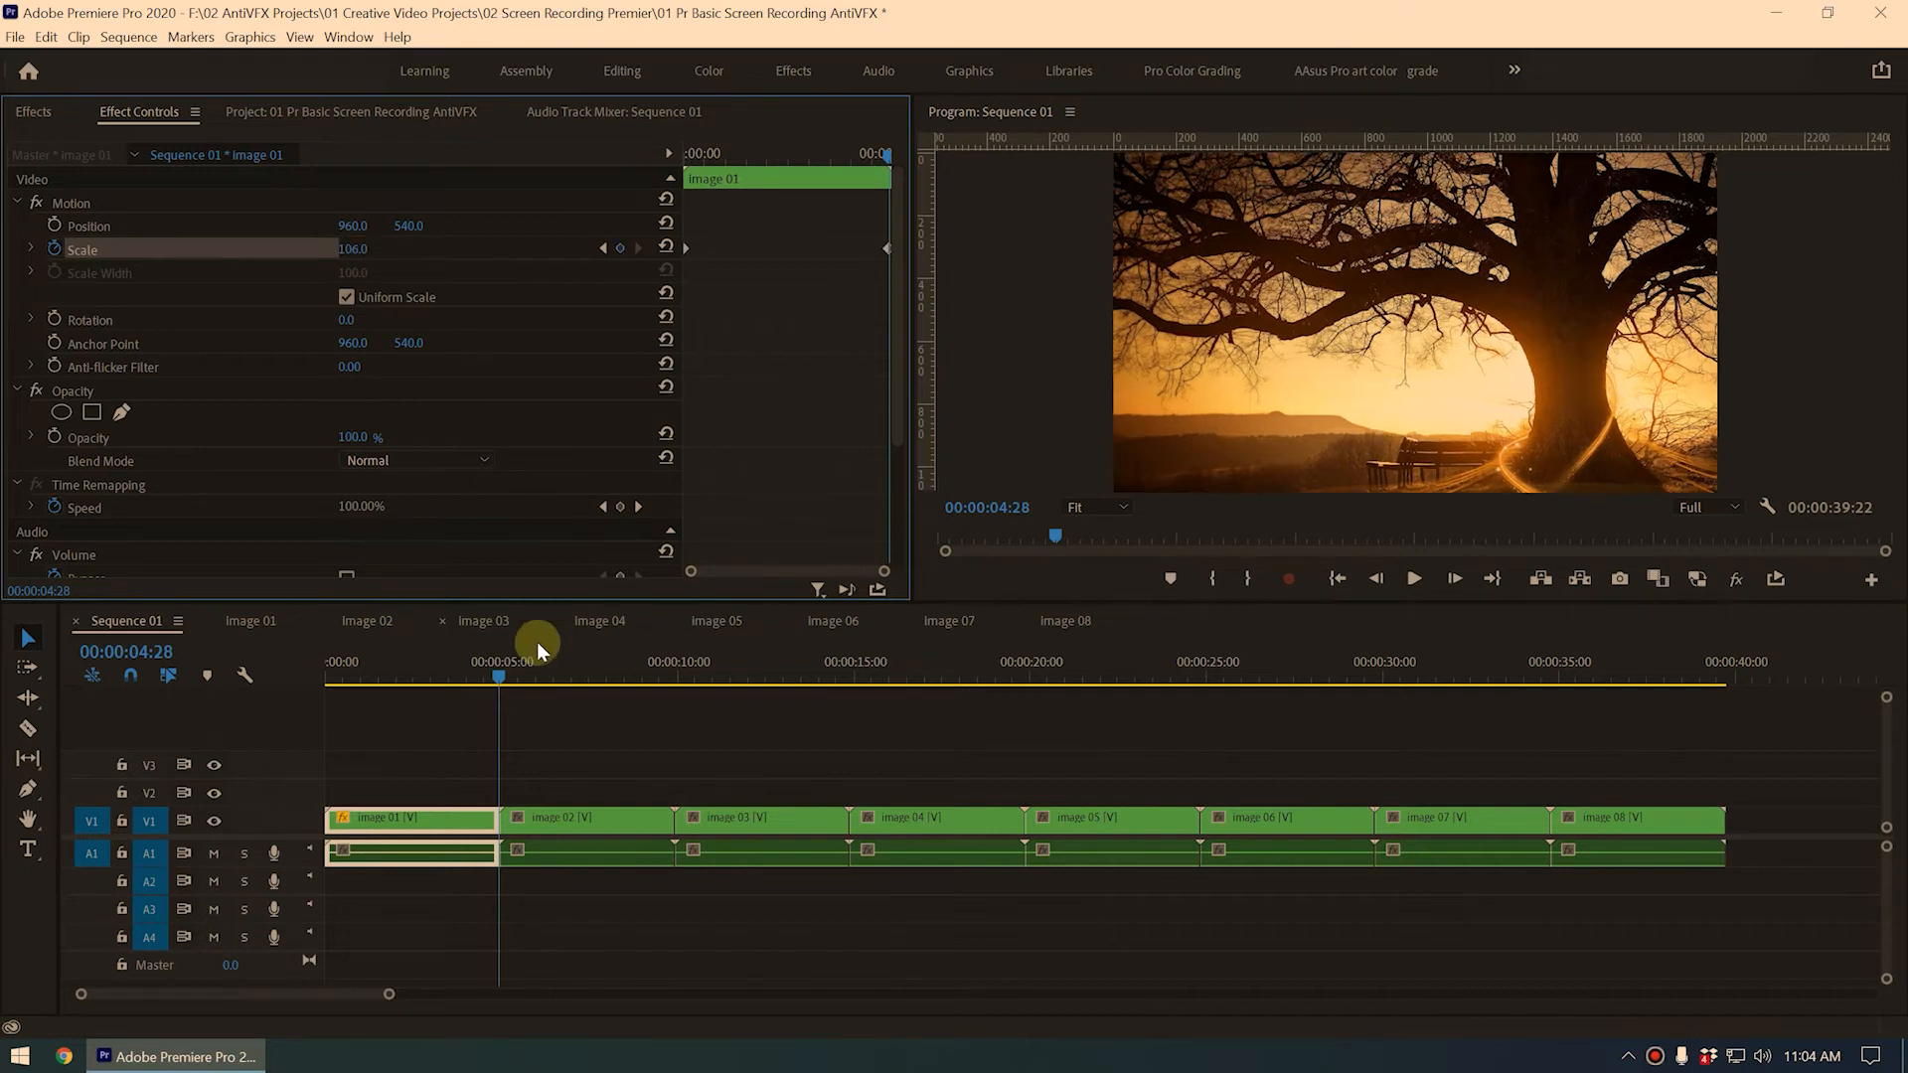
Play Sequence 01 from the beginning to preview the zoom on image 01
left_click(499, 664)
key("Home")
key("space")
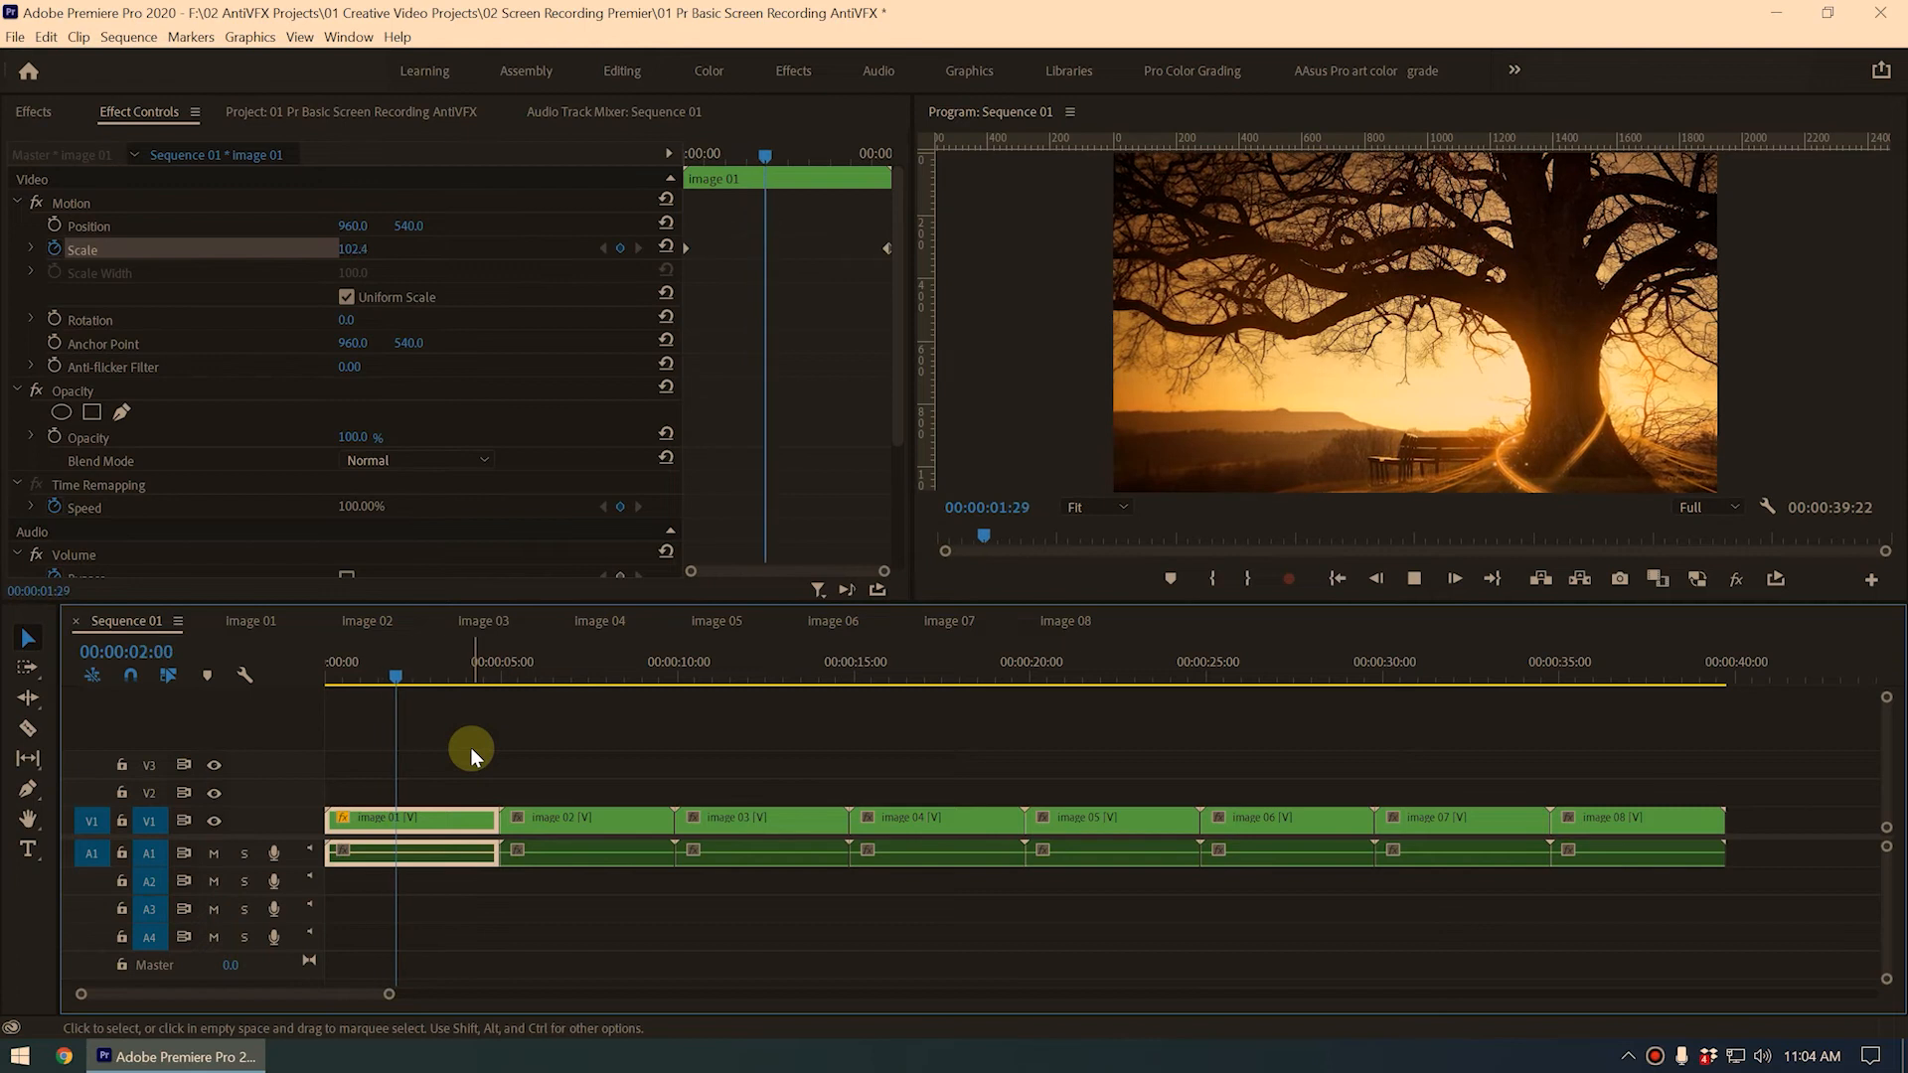
key("space")
Change the ending Scale keyframe of the image 01 clip at 00:00:04:28 to 110
left_click_drag(827, 159, 887, 164)
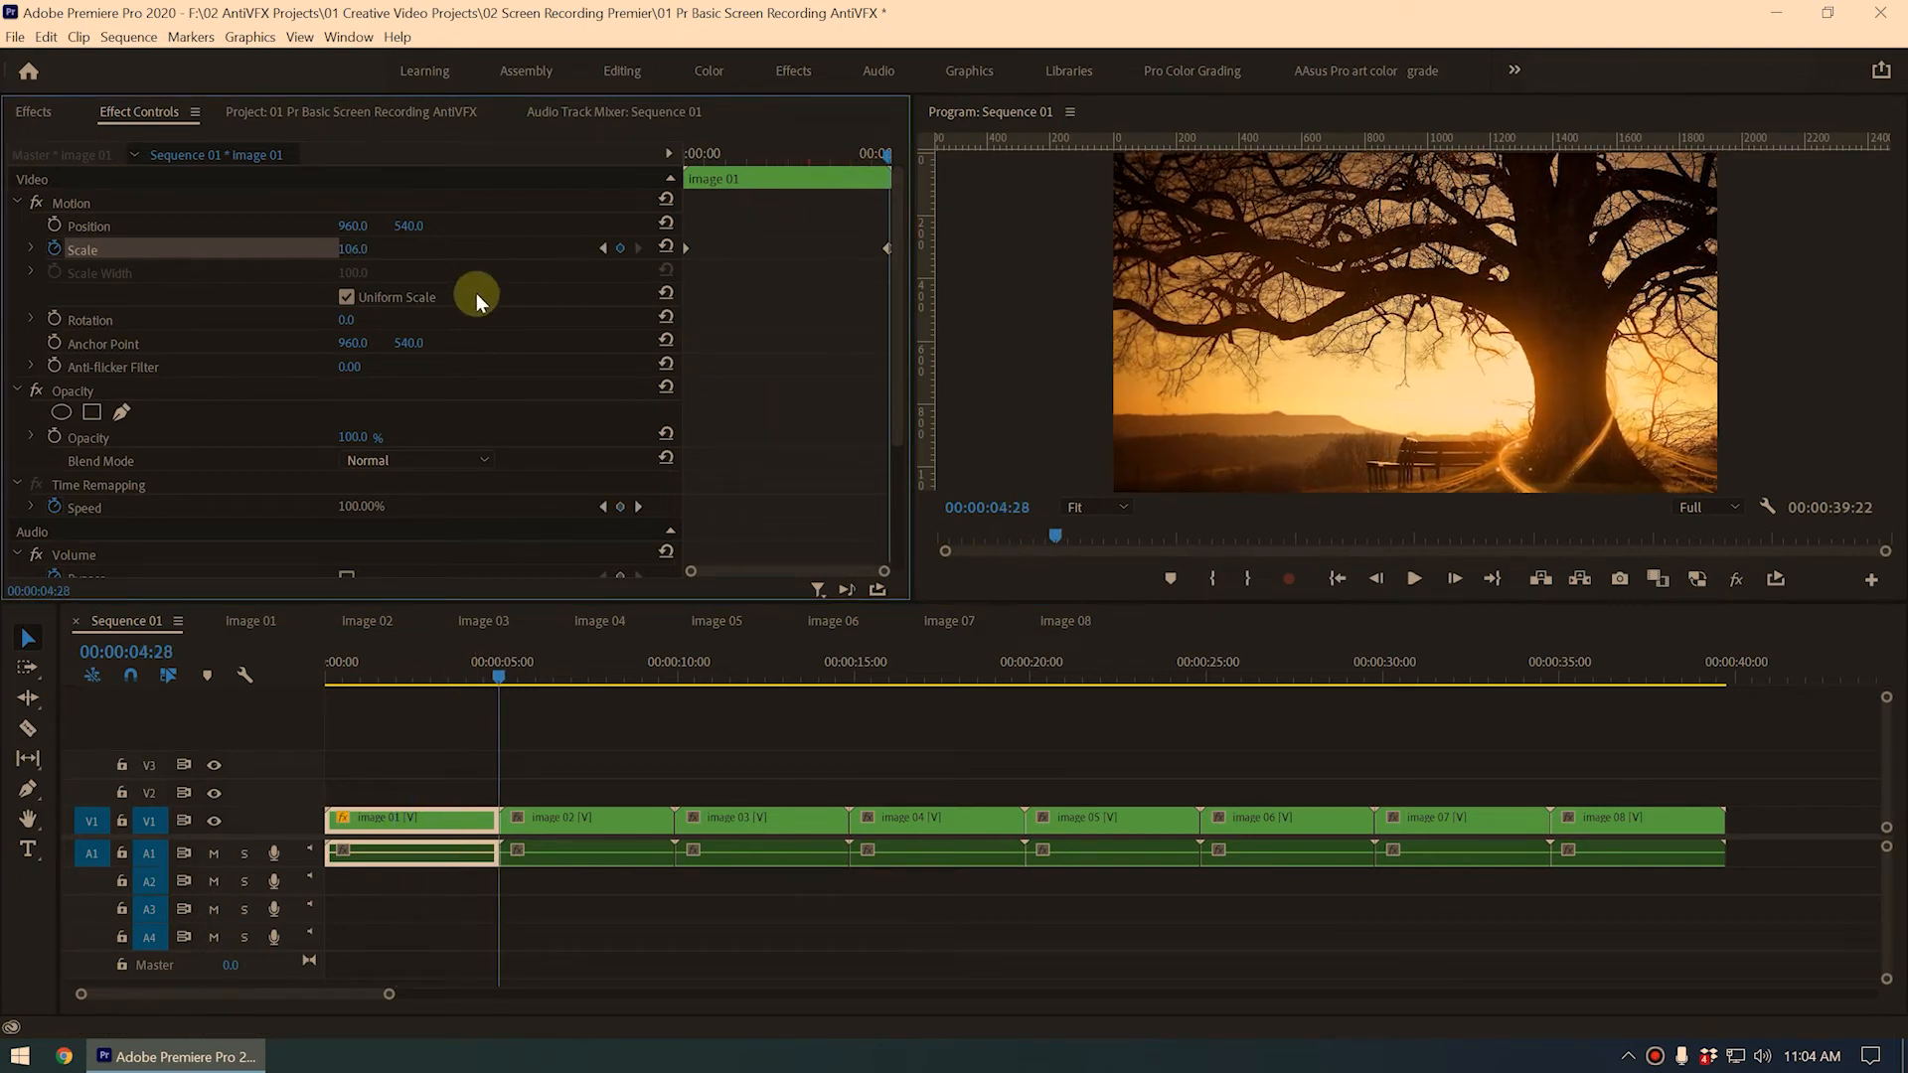
left_click(355, 260)
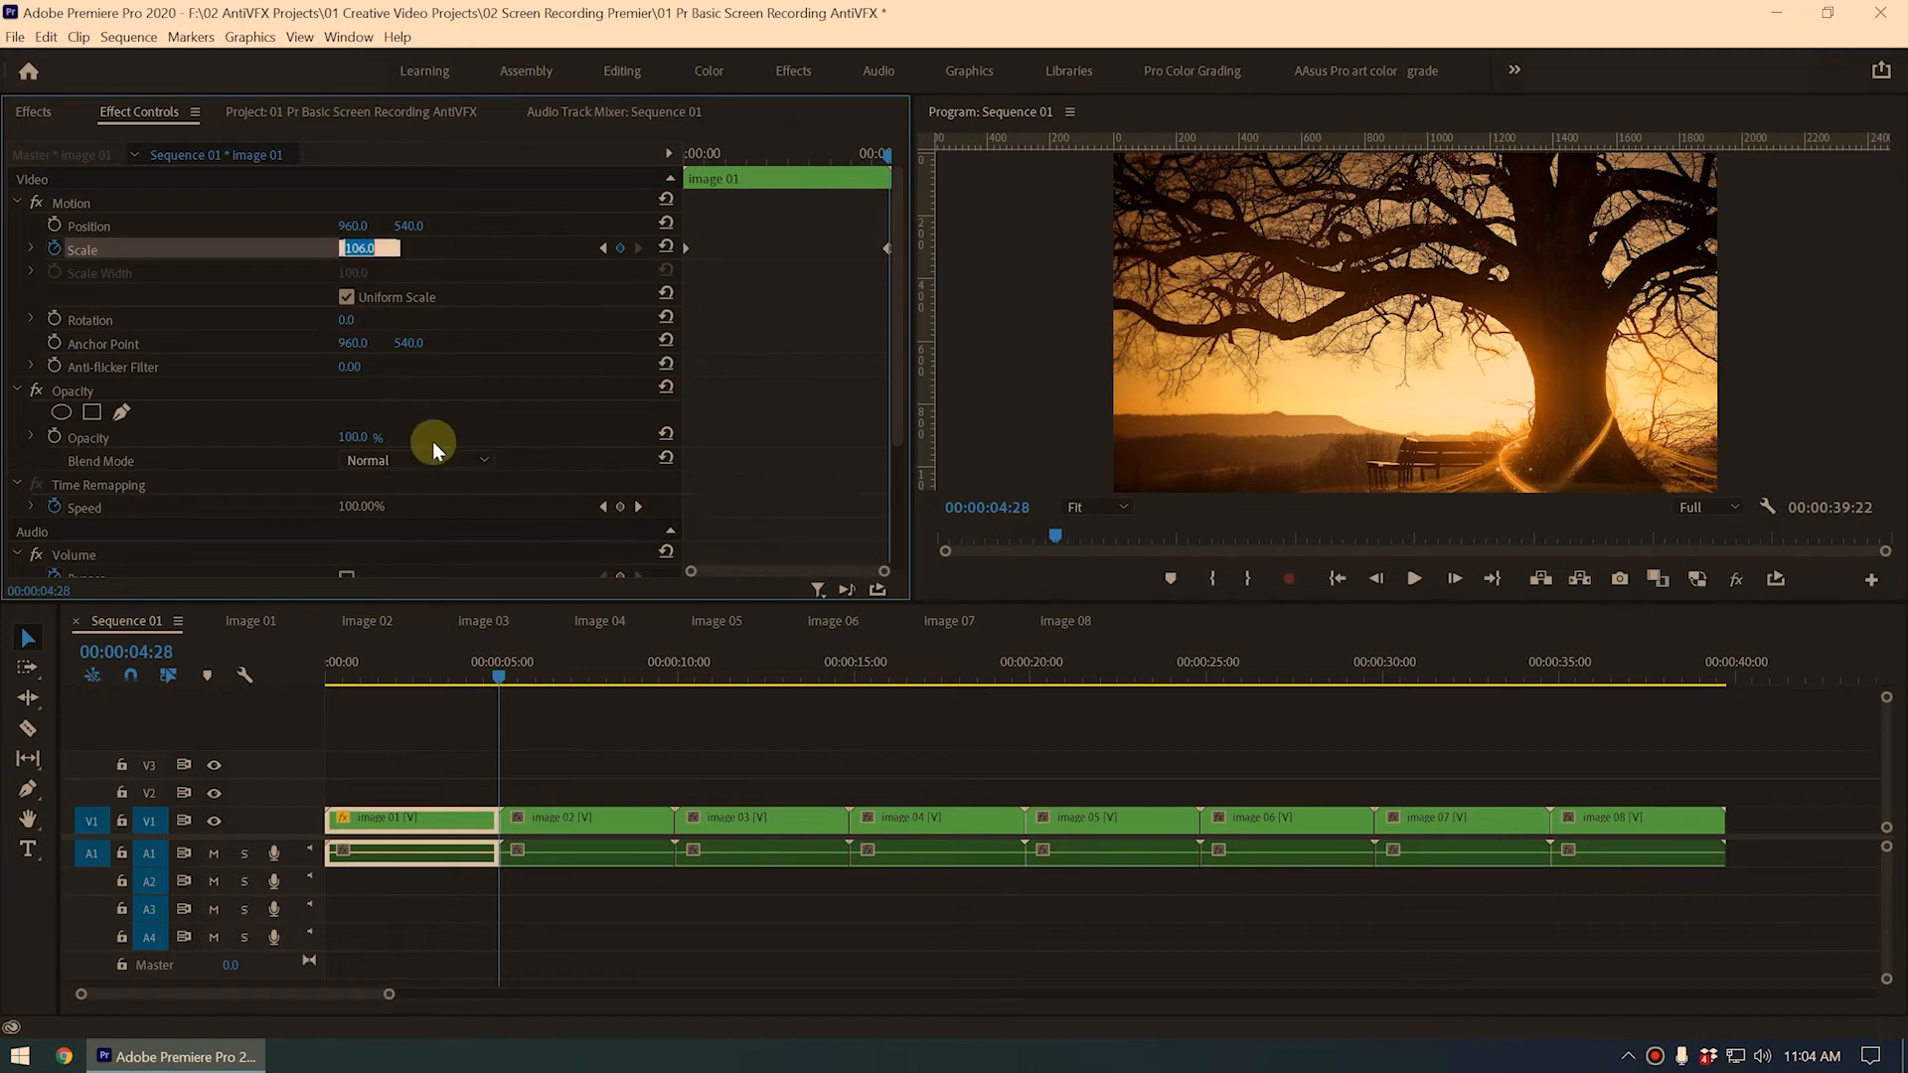
type("1:1")
type("0")
key("Return")
Replay the image 01 clip from its start to check the stronger zoom
left_click_drag(498, 686, 117, 748)
key("space")
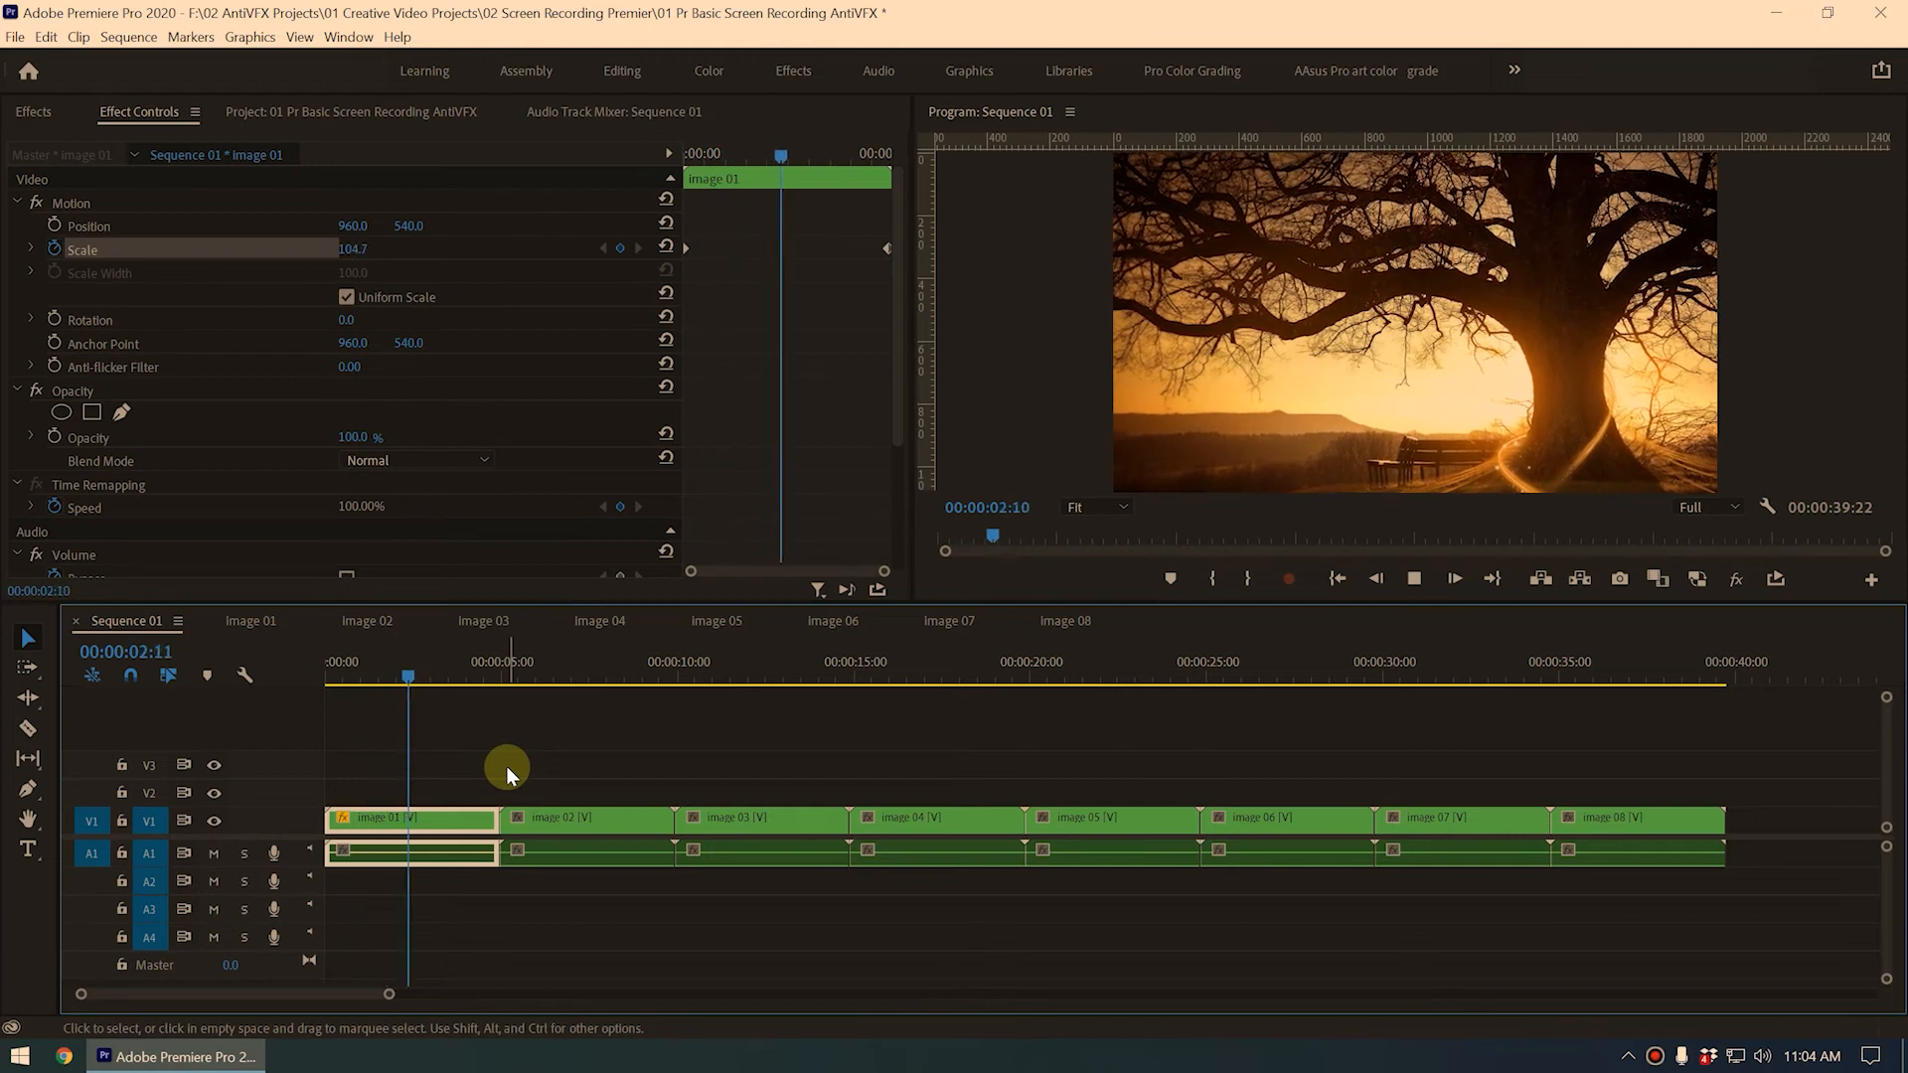
Move the ending Scale keyframe of image 01 to the very end of the clip
left_click(499, 686)
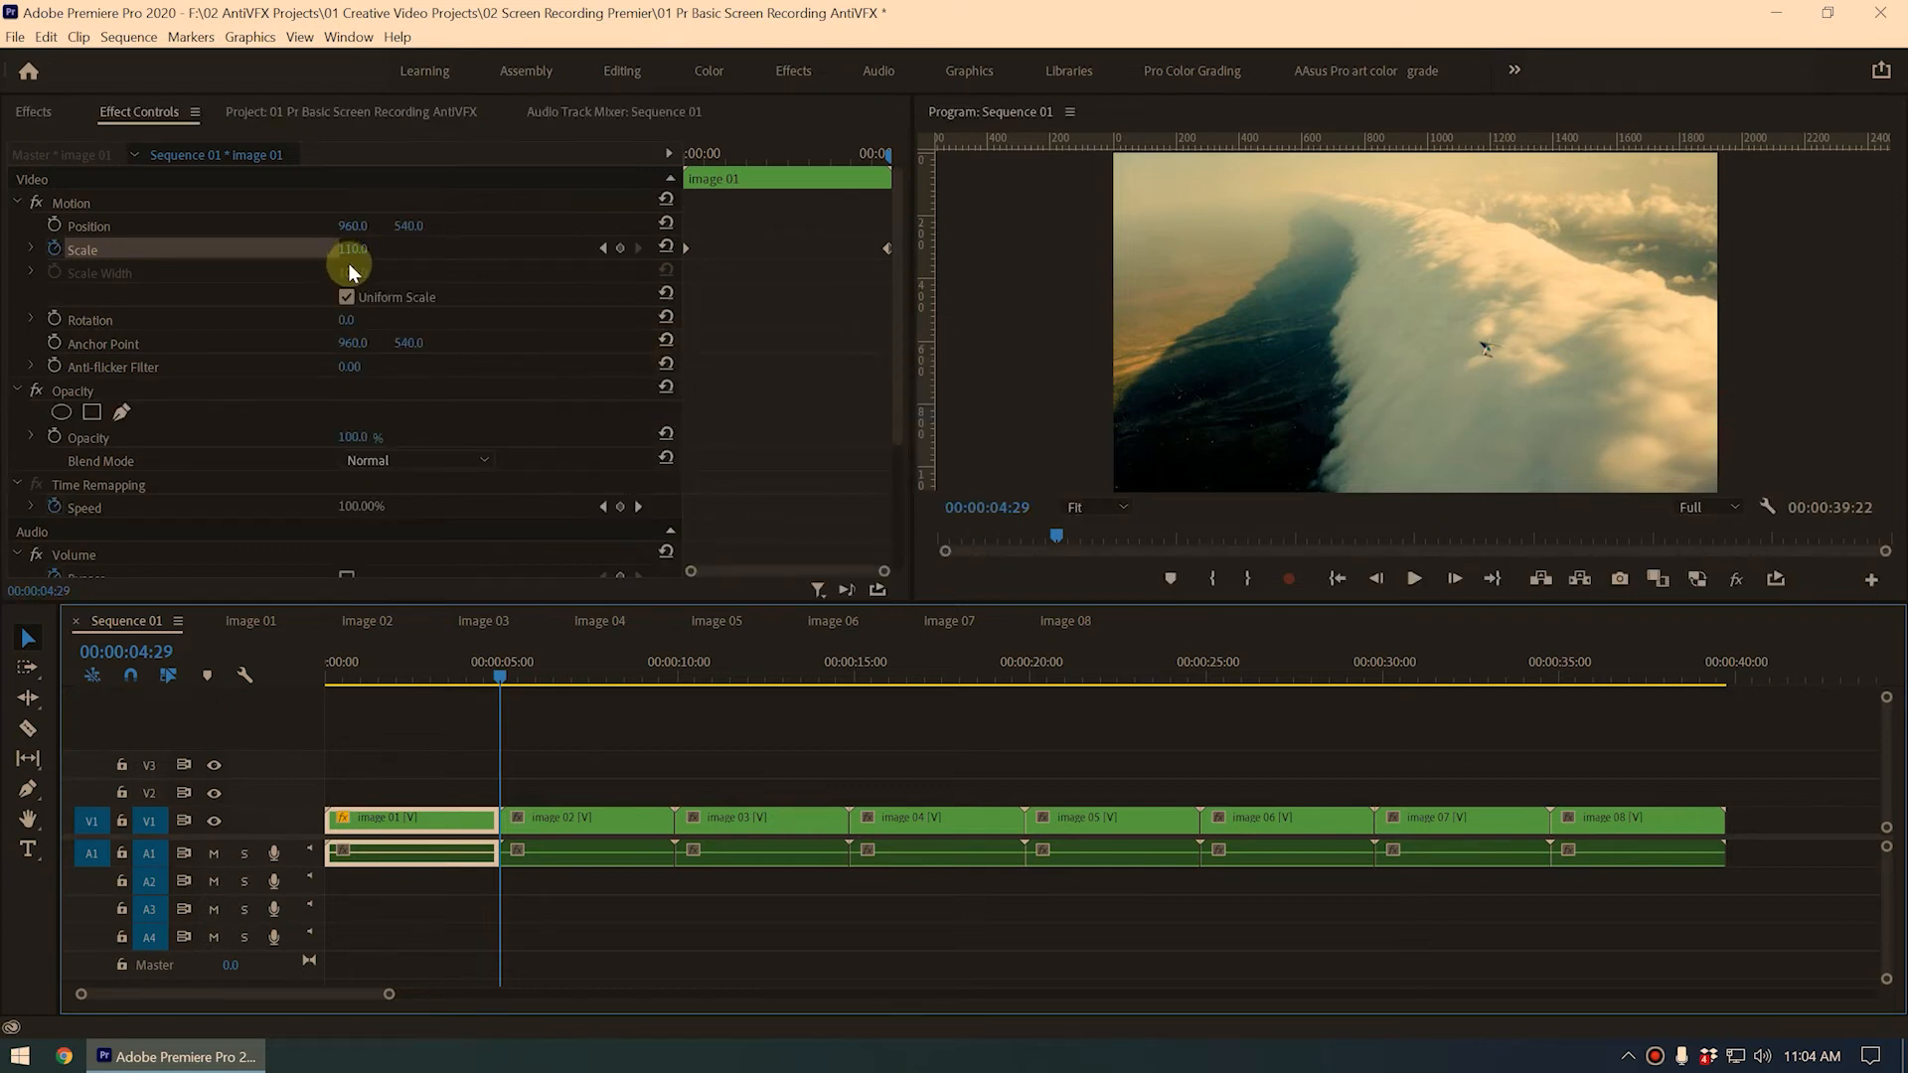
left_click_drag(494, 670, 387, 720)
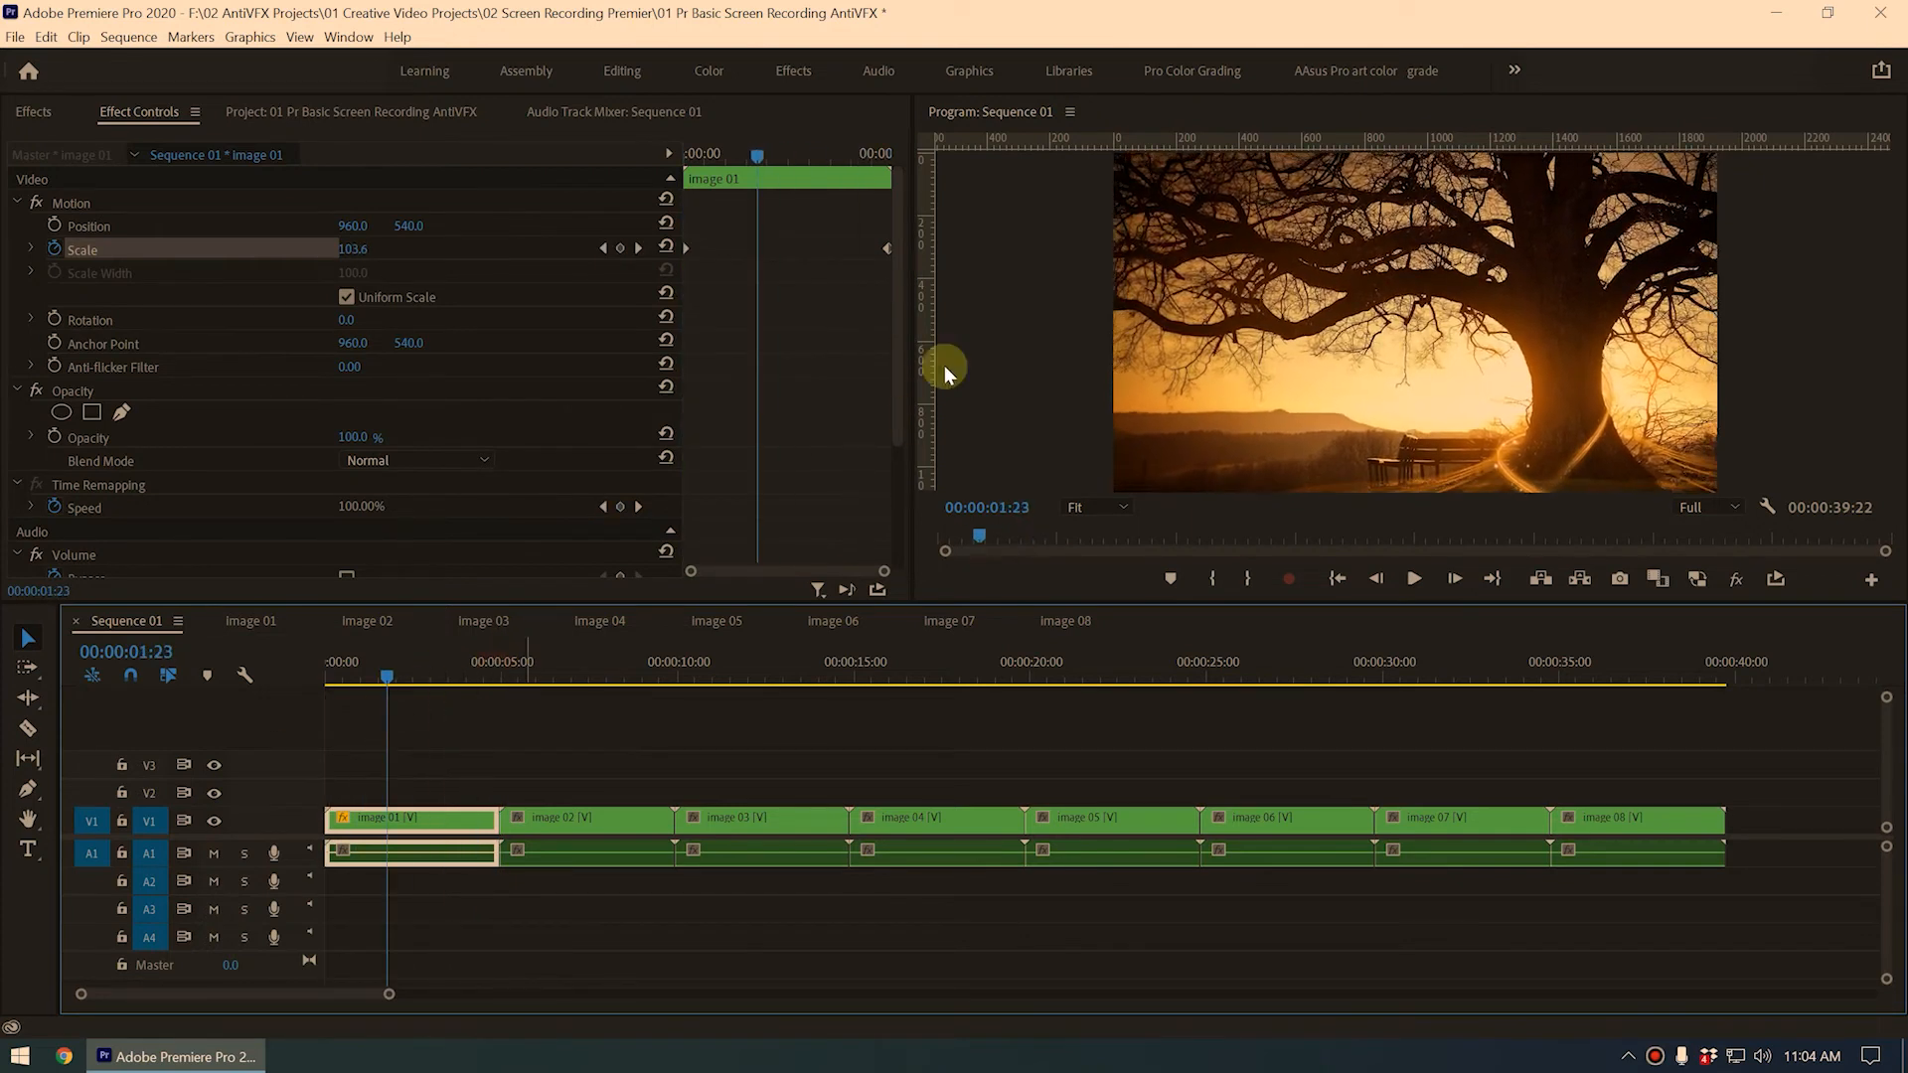
left_click(885, 248)
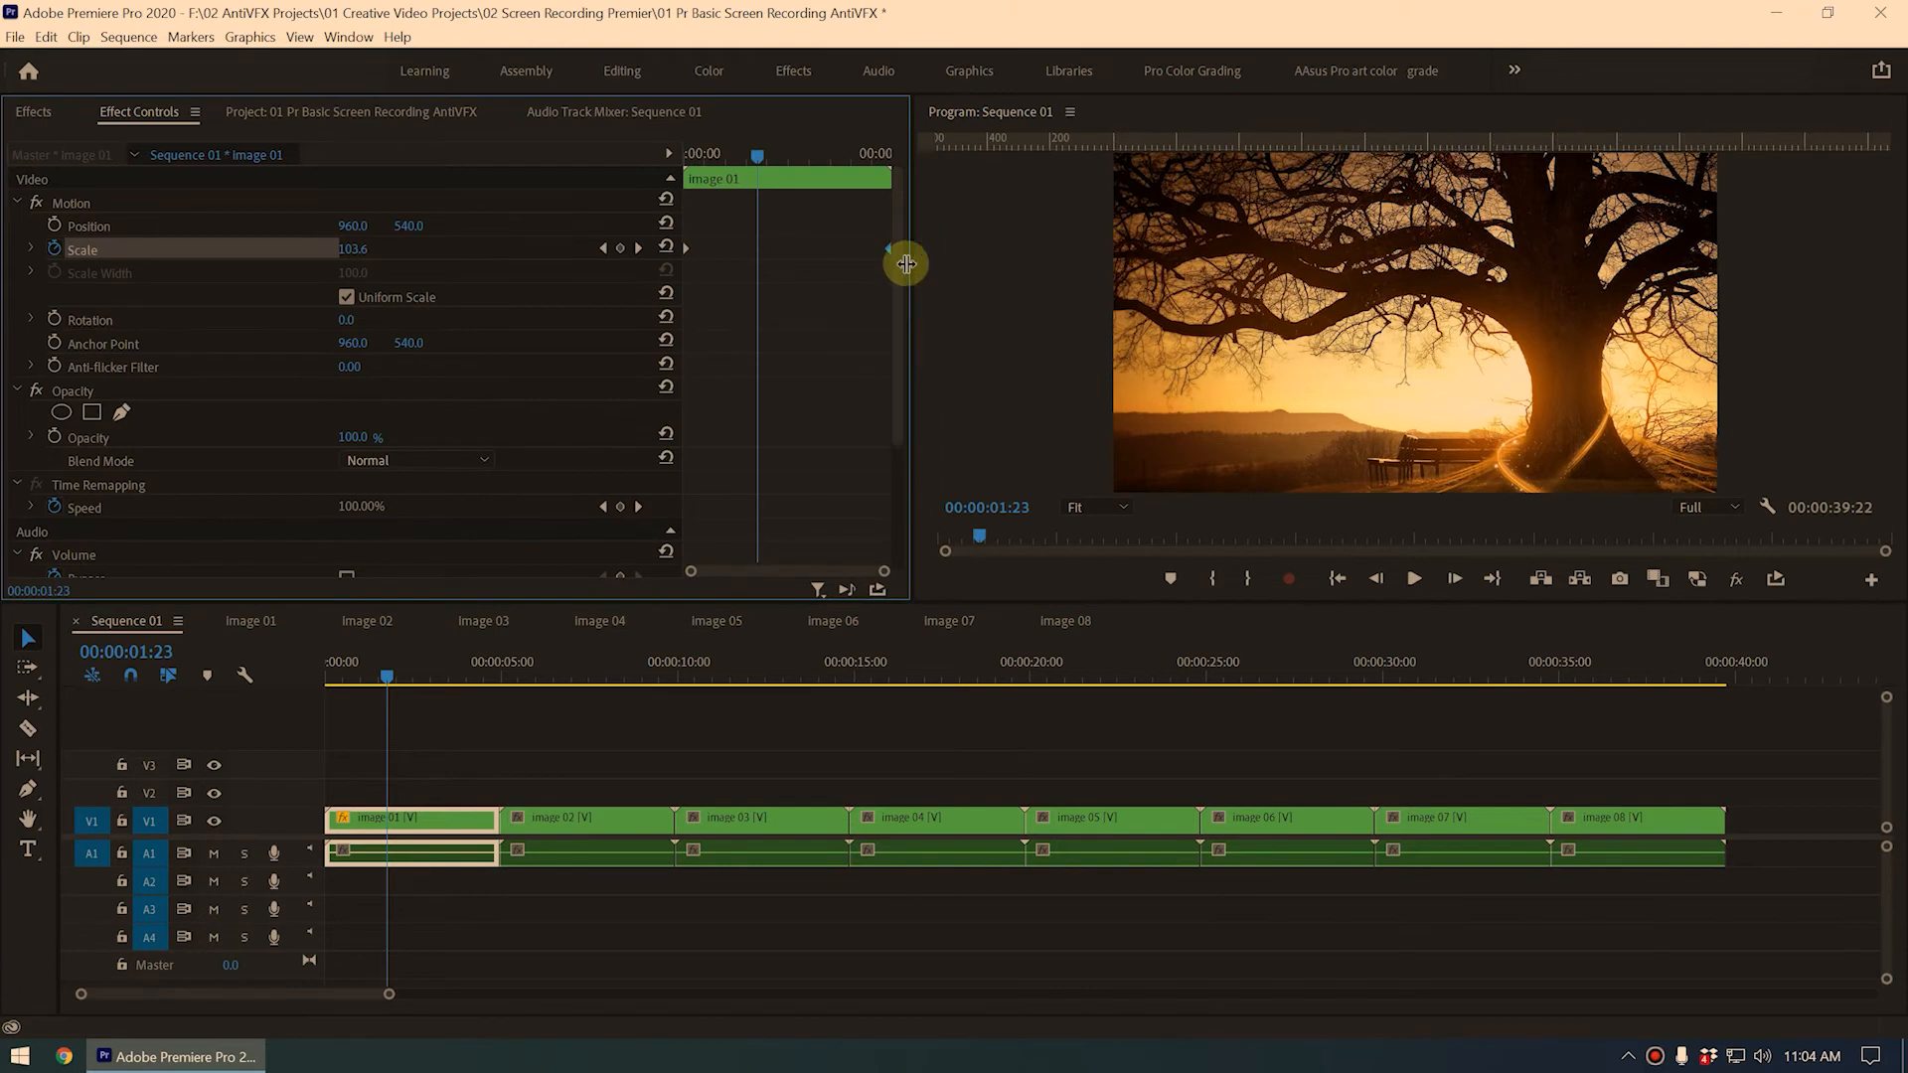
Set the image 02 clip's Scale to 110 and keyframe it at the clip's start, 00:00:04:29
left_click_drag(456, 670, 504, 676)
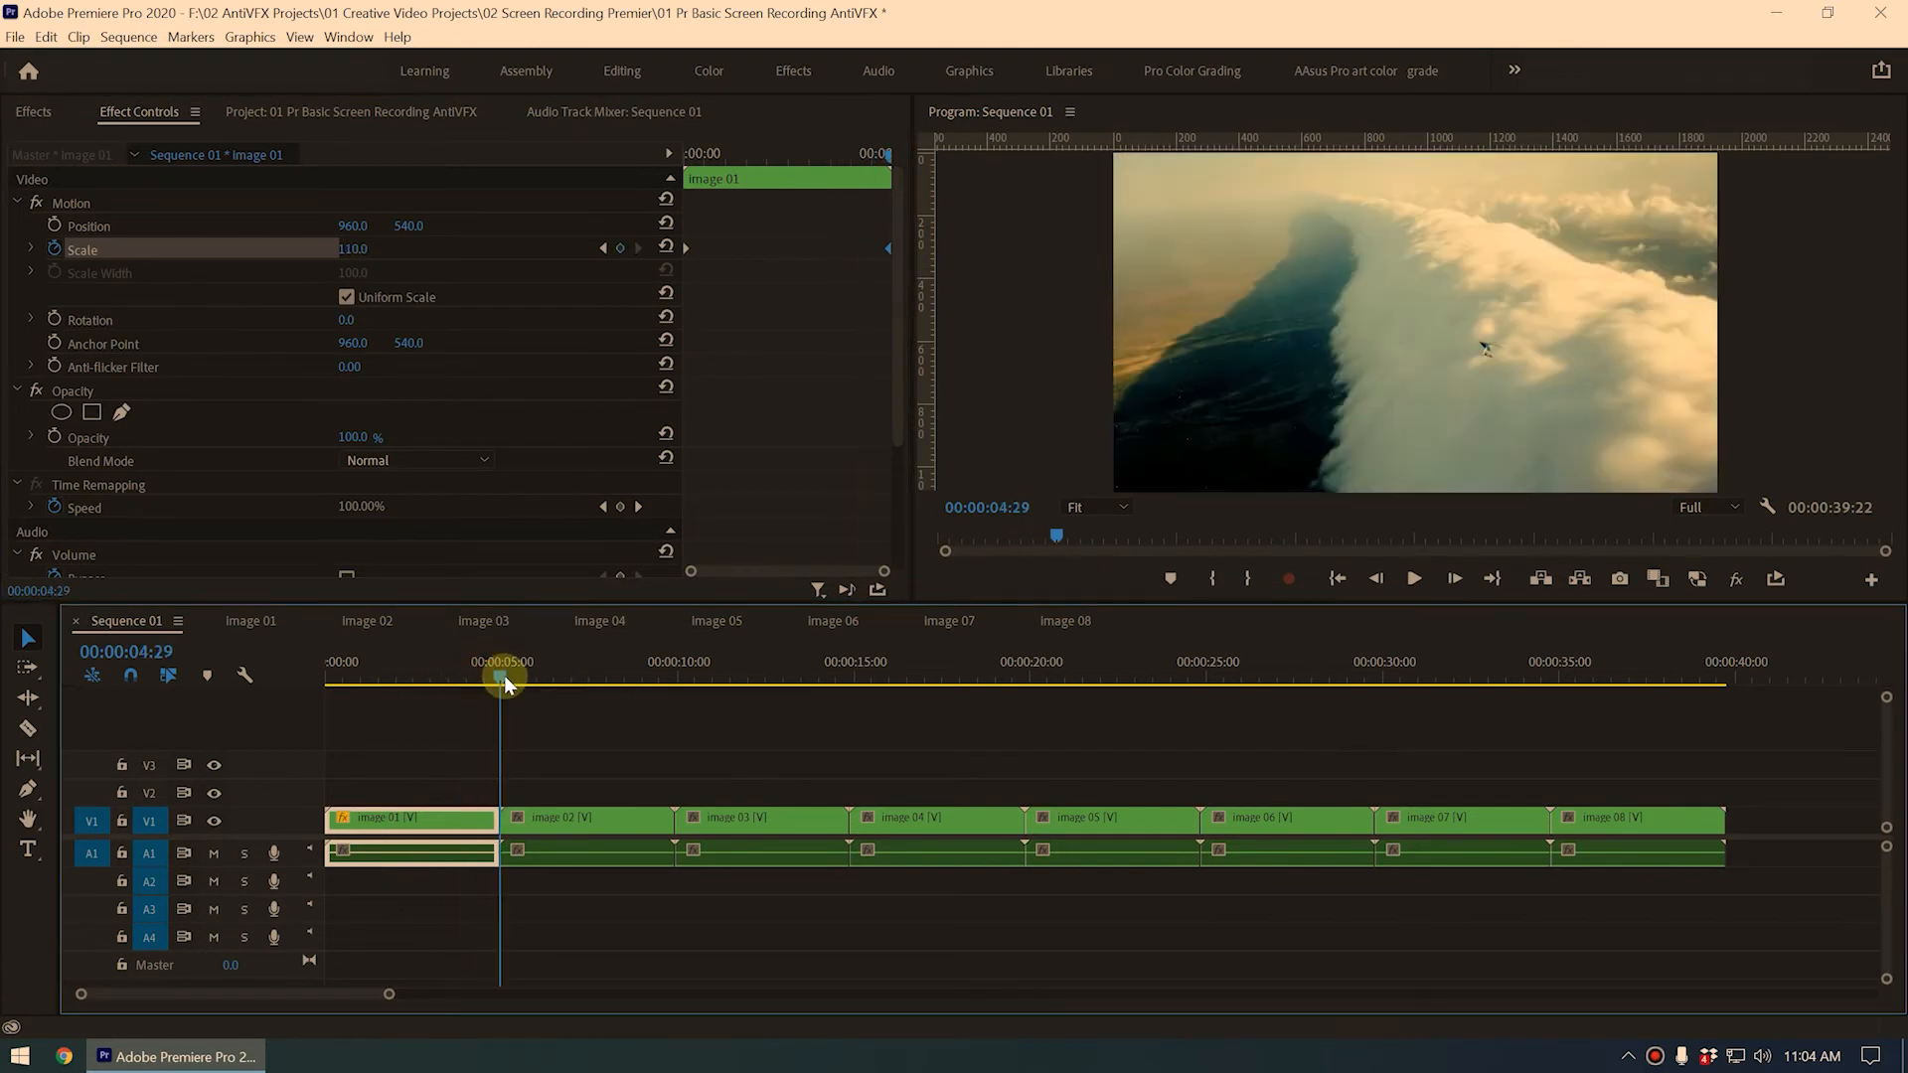
left_click(572, 820)
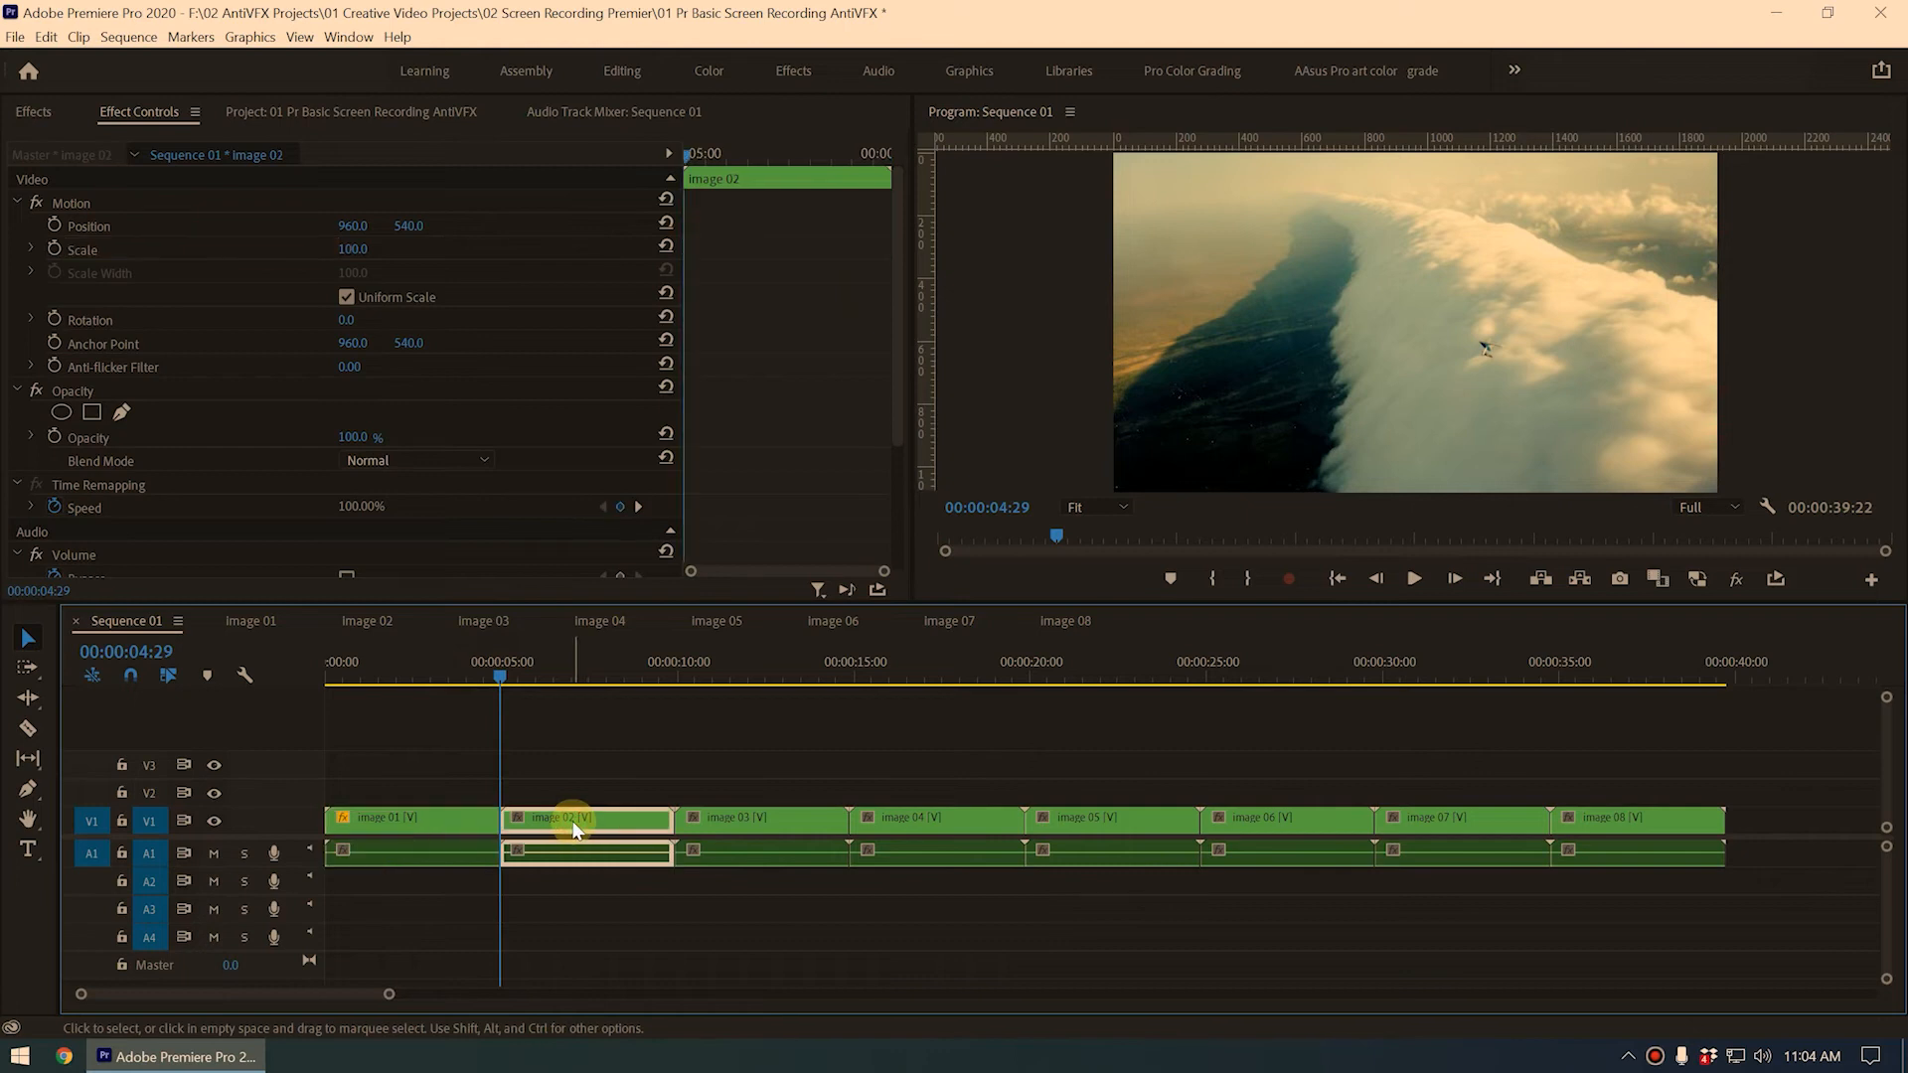
left_click(339, 251)
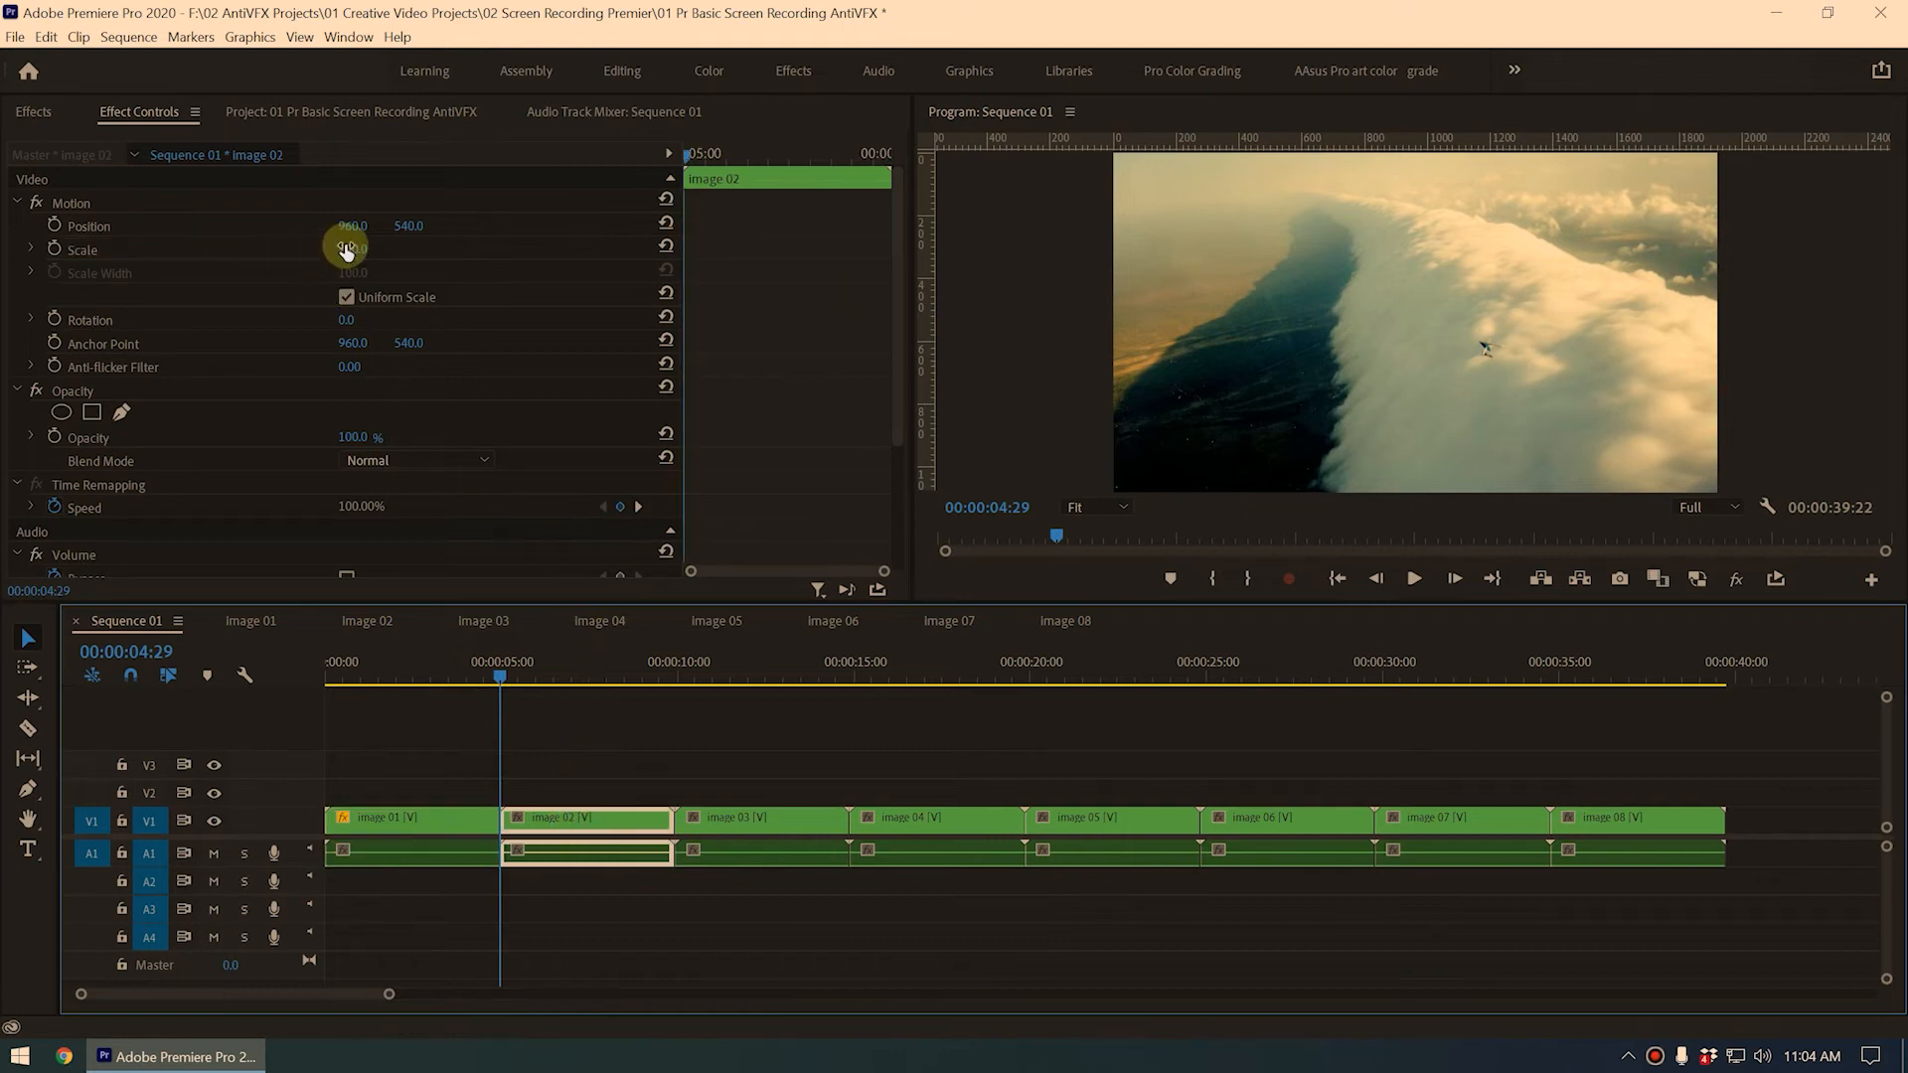
type("110")
key("Return")
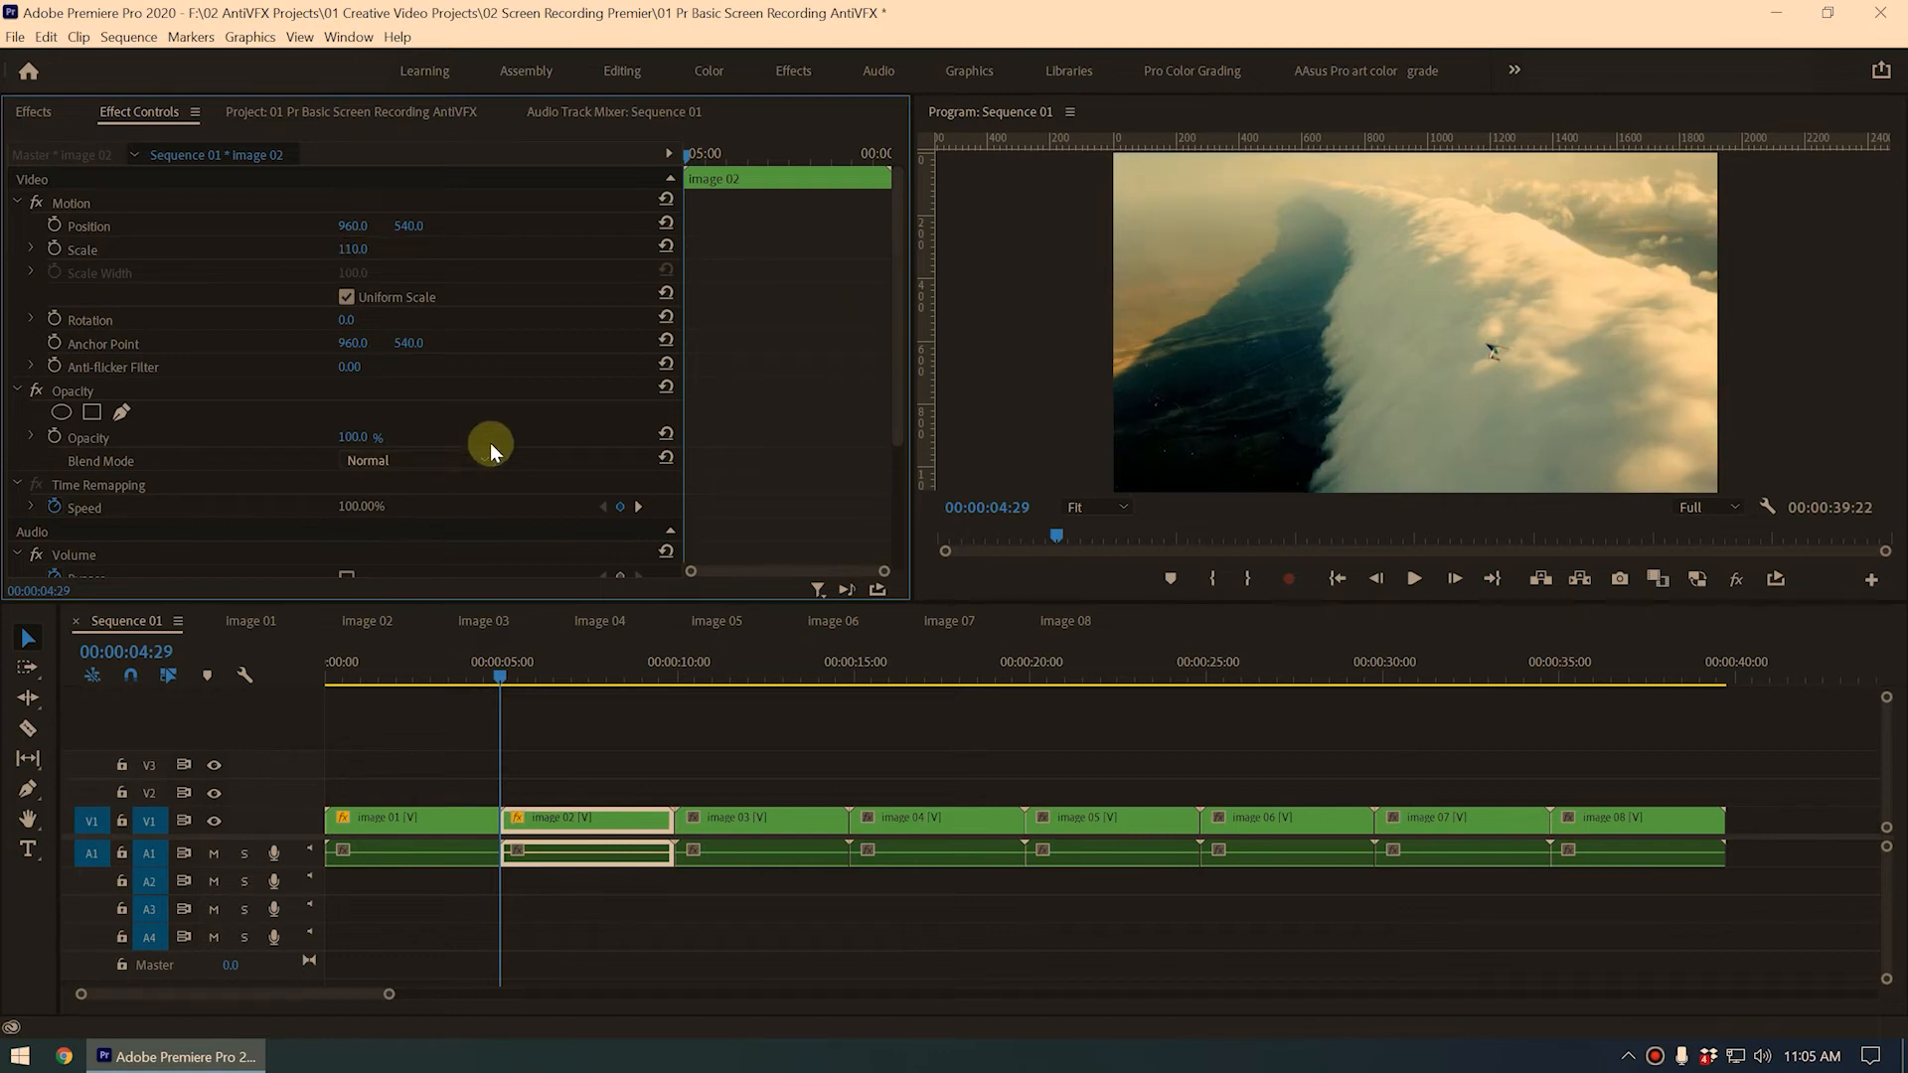
left_click(56, 247)
Keyframe the image 02 clip's Scale at 100 near its end and move that keyframe to the very end of the clip
left_click_drag(833, 170, 883, 176)
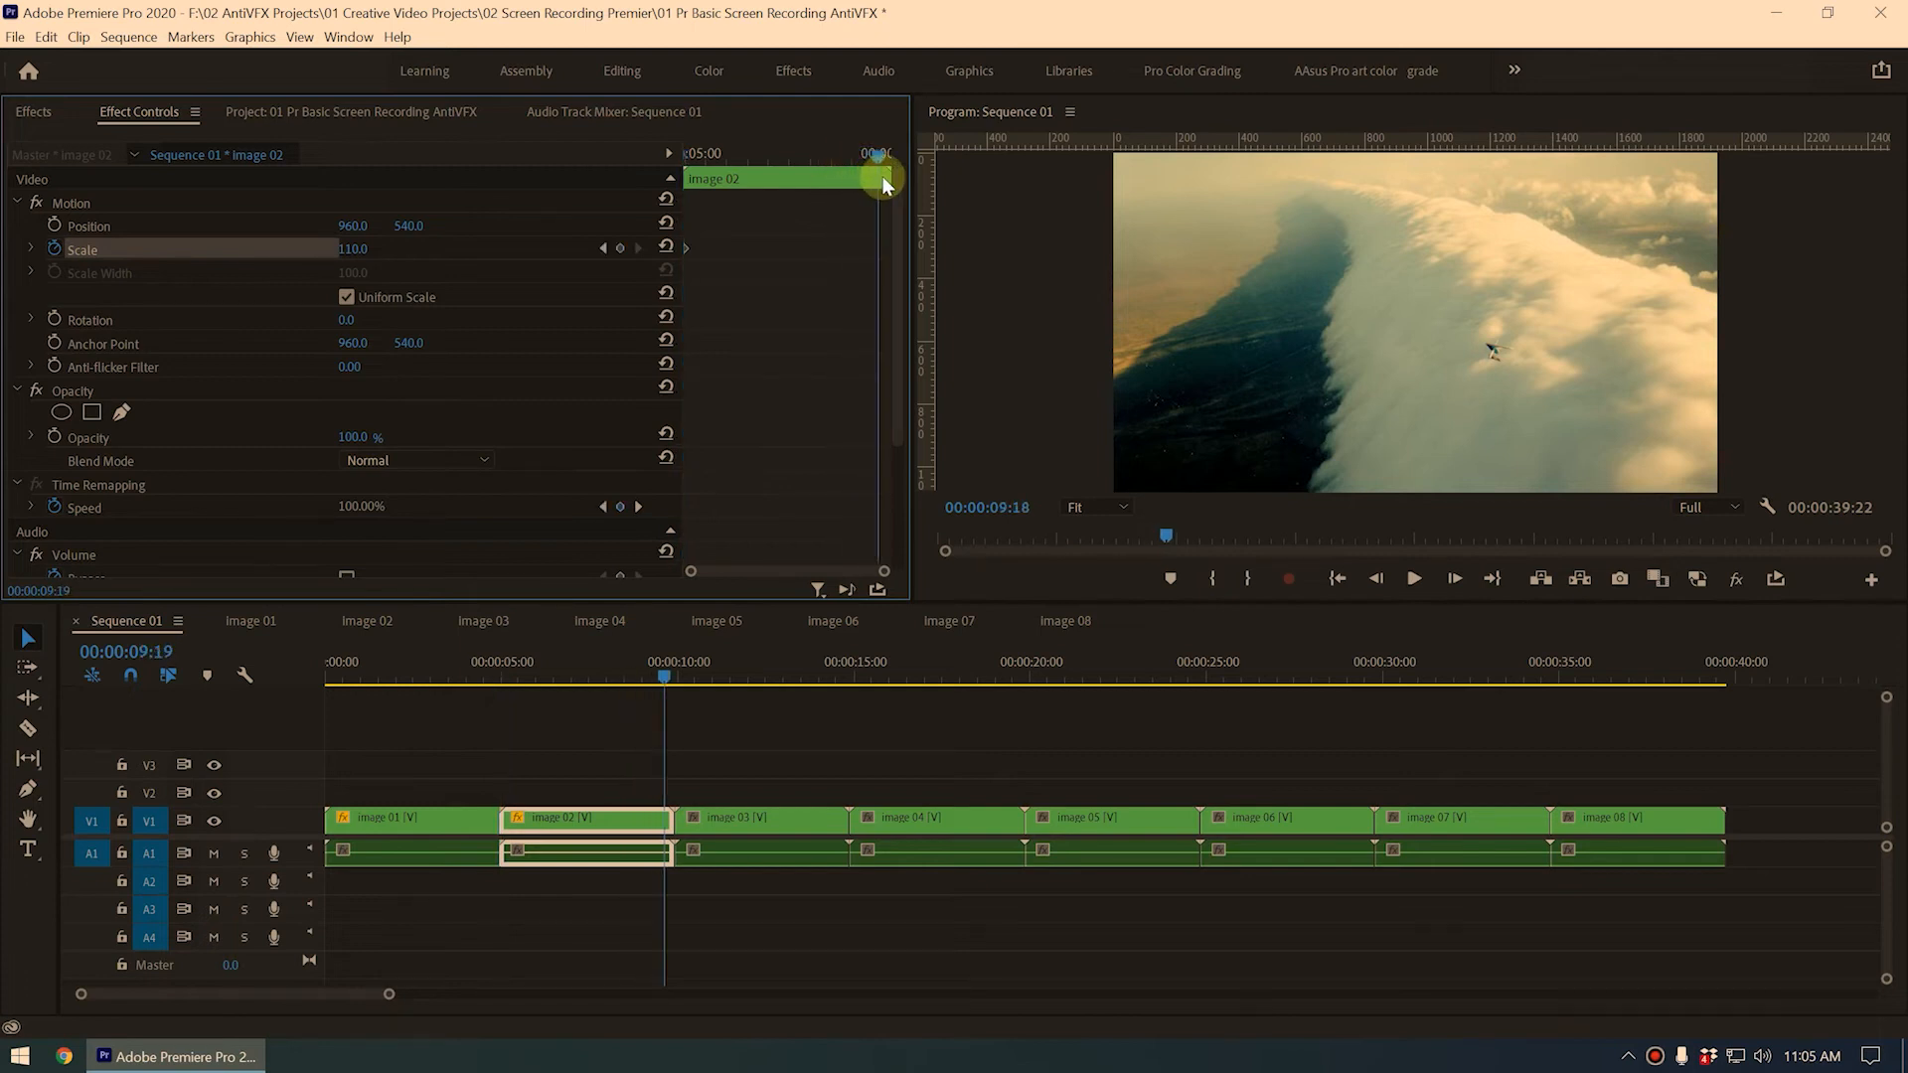
left_click(338, 248)
type("100")
key("Return")
left_click_drag(880, 246, 926, 267)
Play the image 02 clip from its start to check the zoom-out
left_click_drag(630, 660, 504, 700)
key("space")
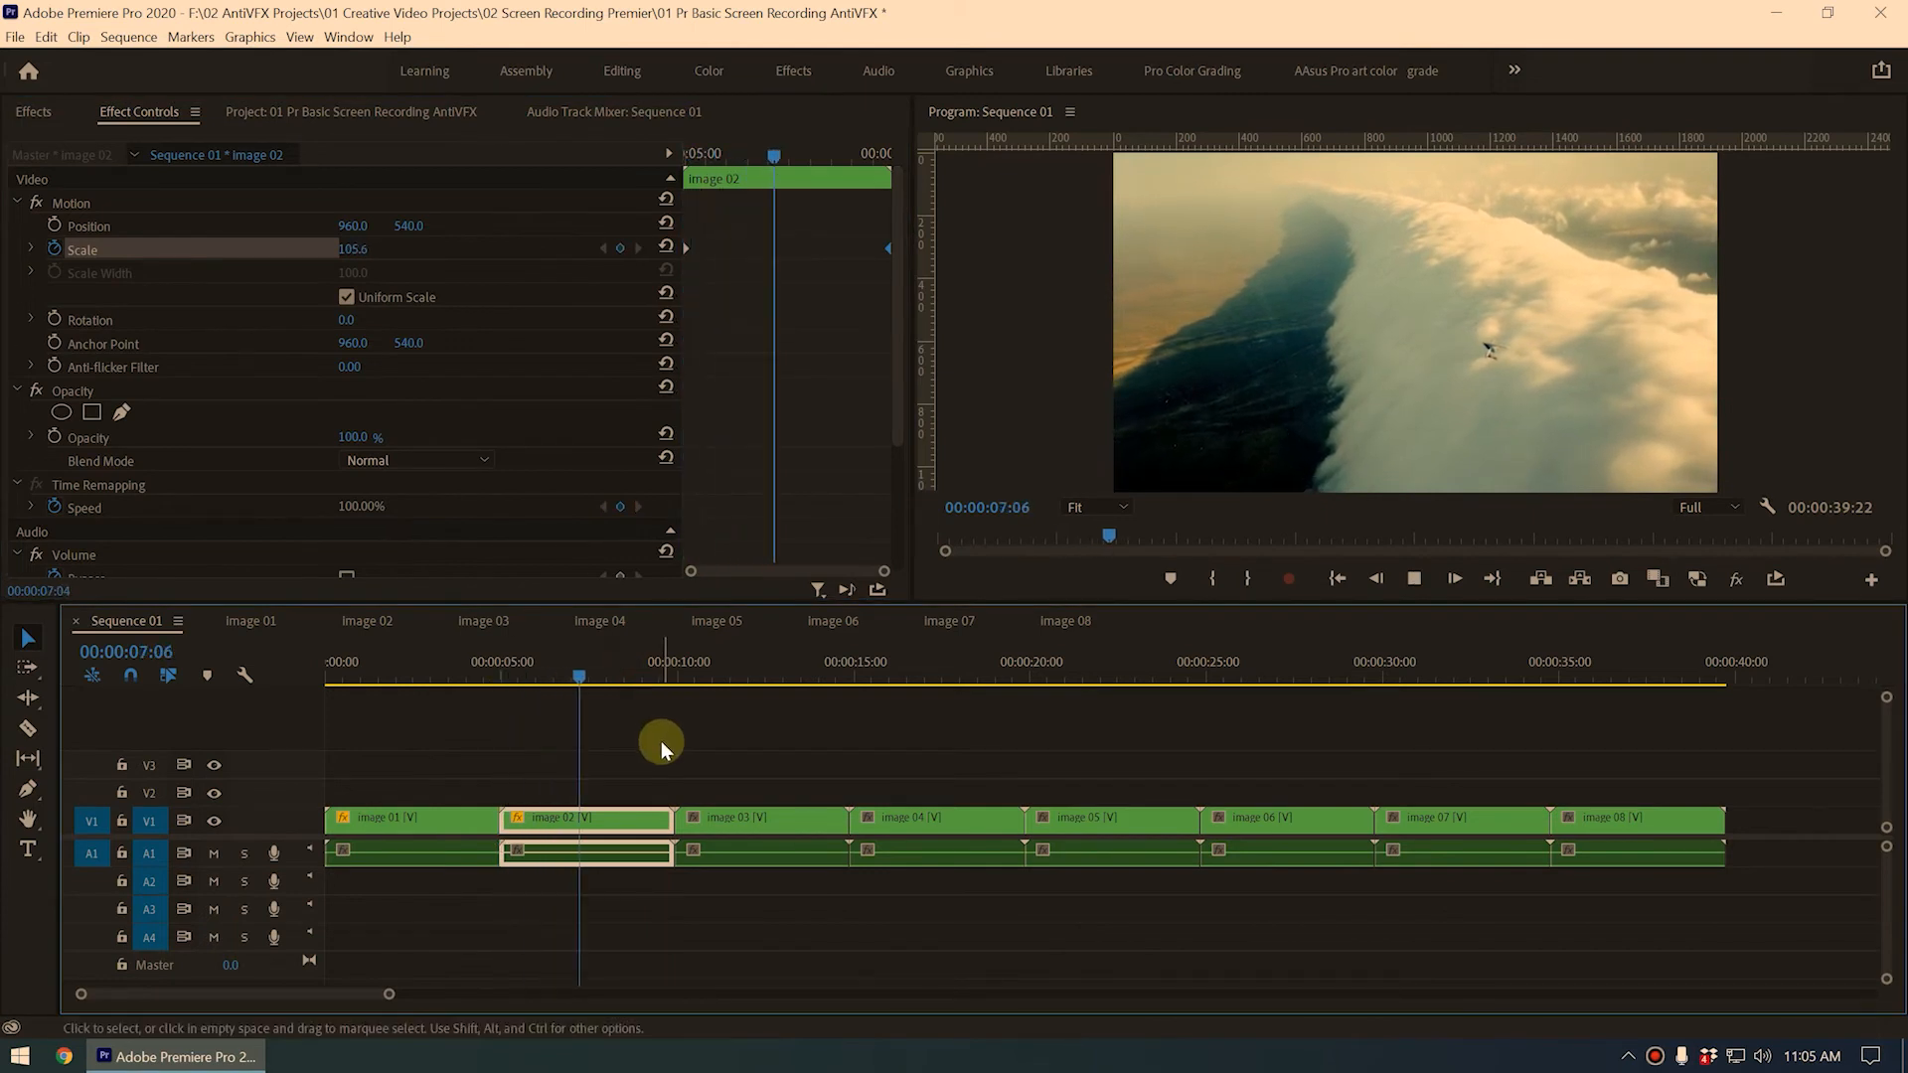
key("space")
Copy the animated image 01 clip so its attributes can be reused
left_click_drag(563, 651, 371, 682)
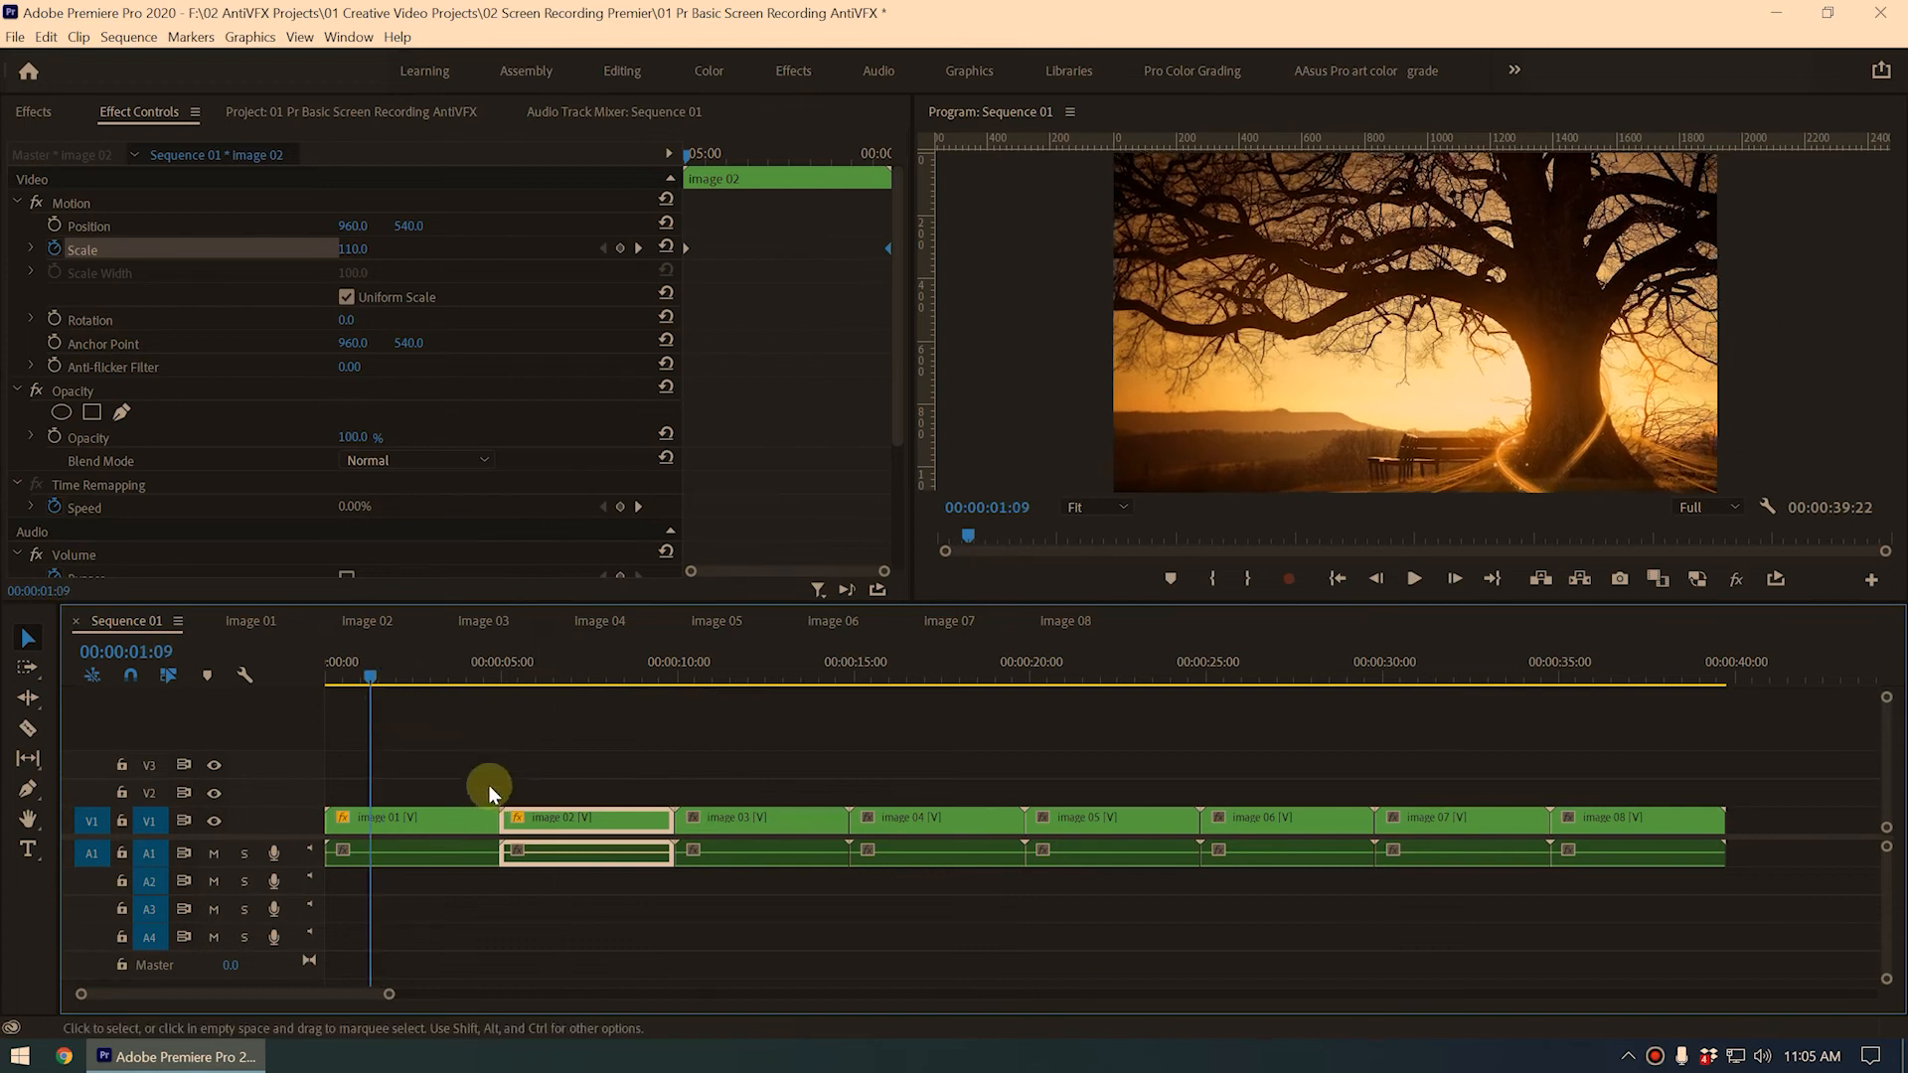
left_click(423, 676)
left_click(398, 807)
left_click(388, 820)
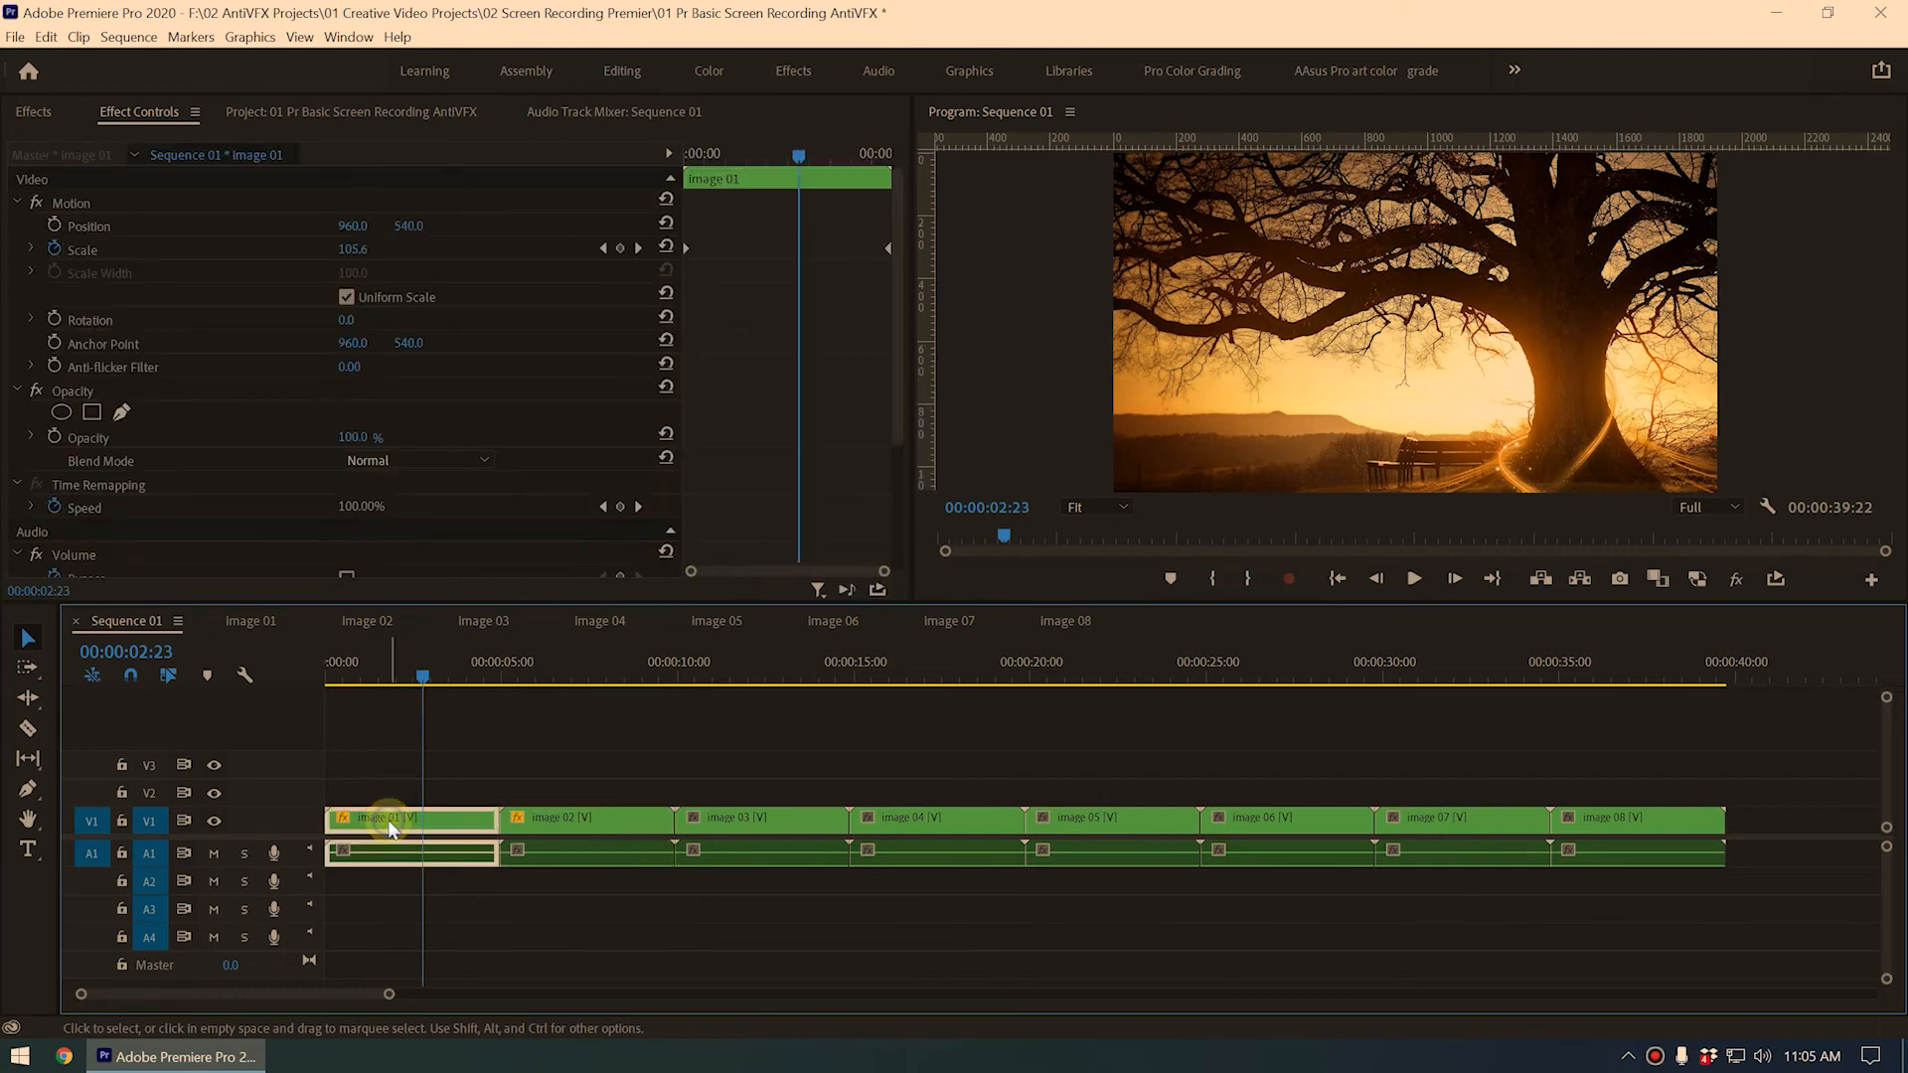
right_click(387, 820)
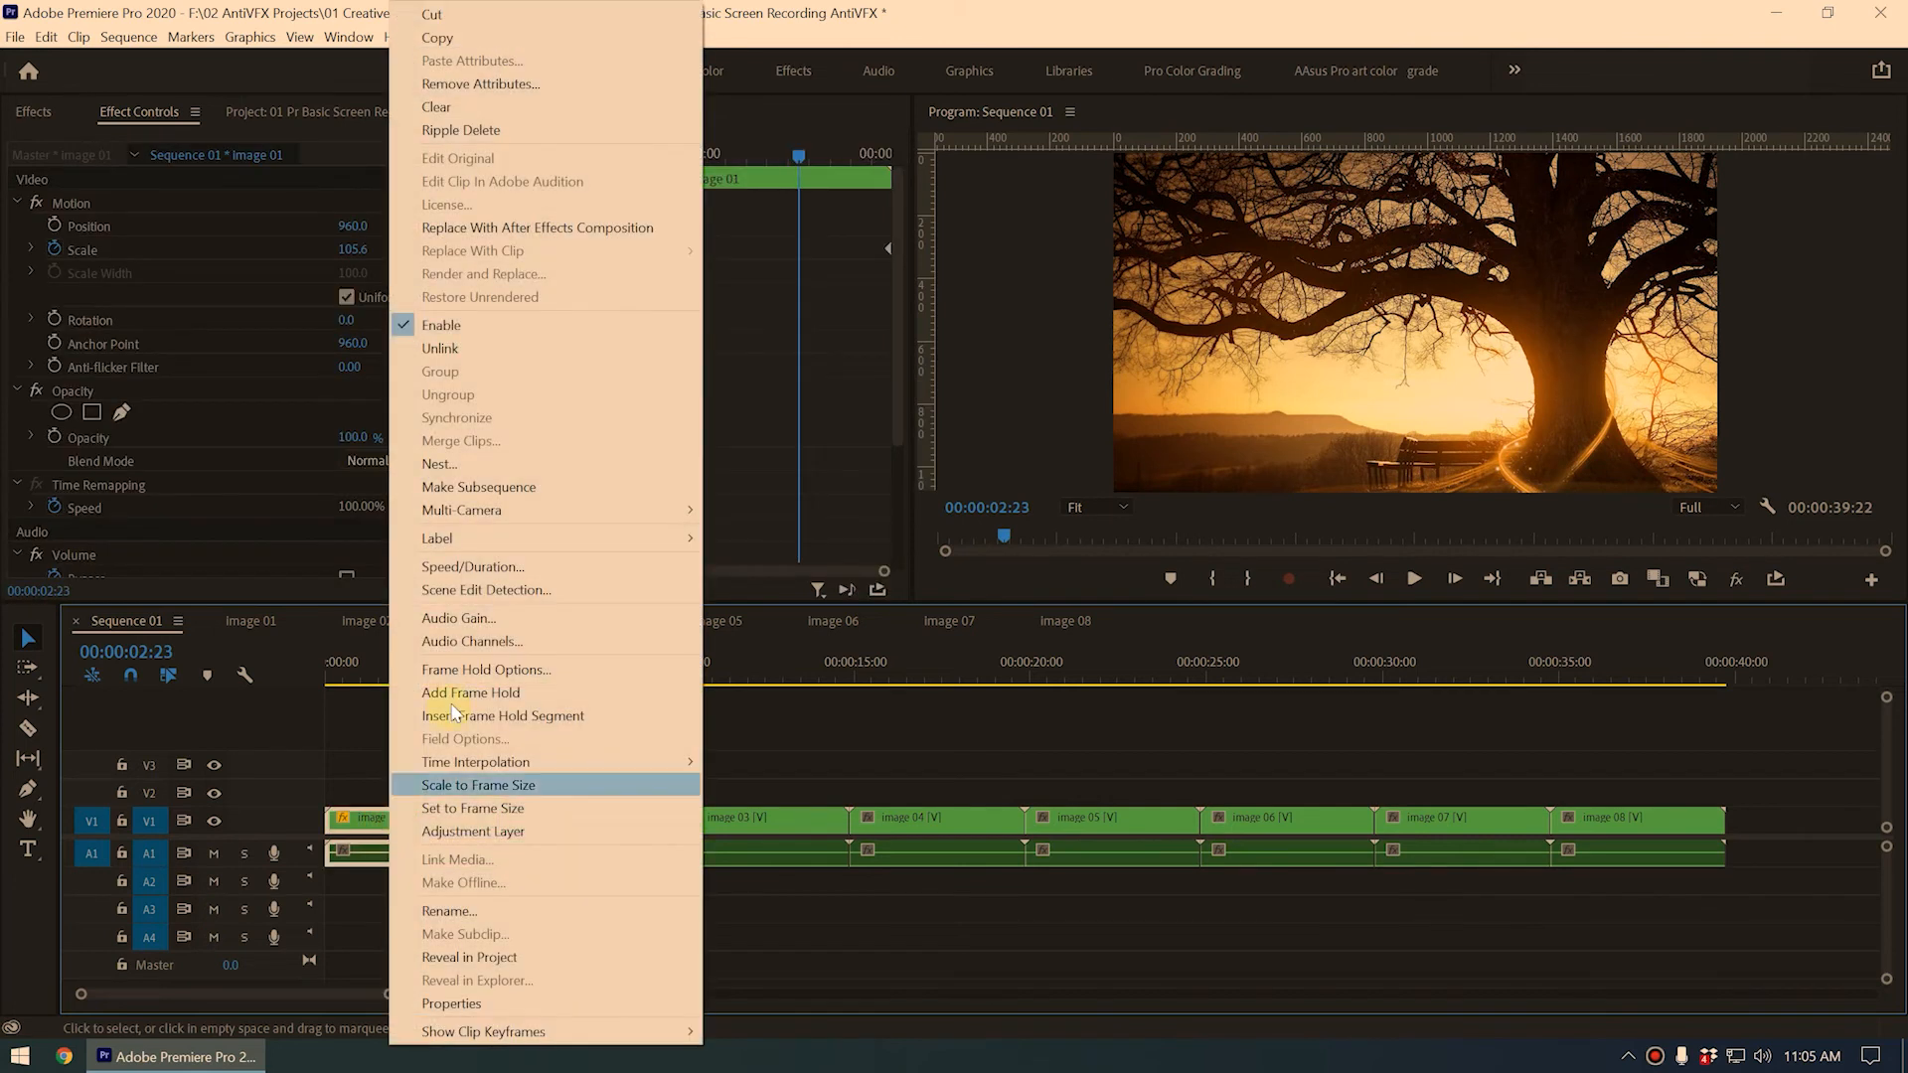
left_click(442, 38)
Paste only the Motion attributes of image 01 onto the image 03 clip
left_click(717, 671)
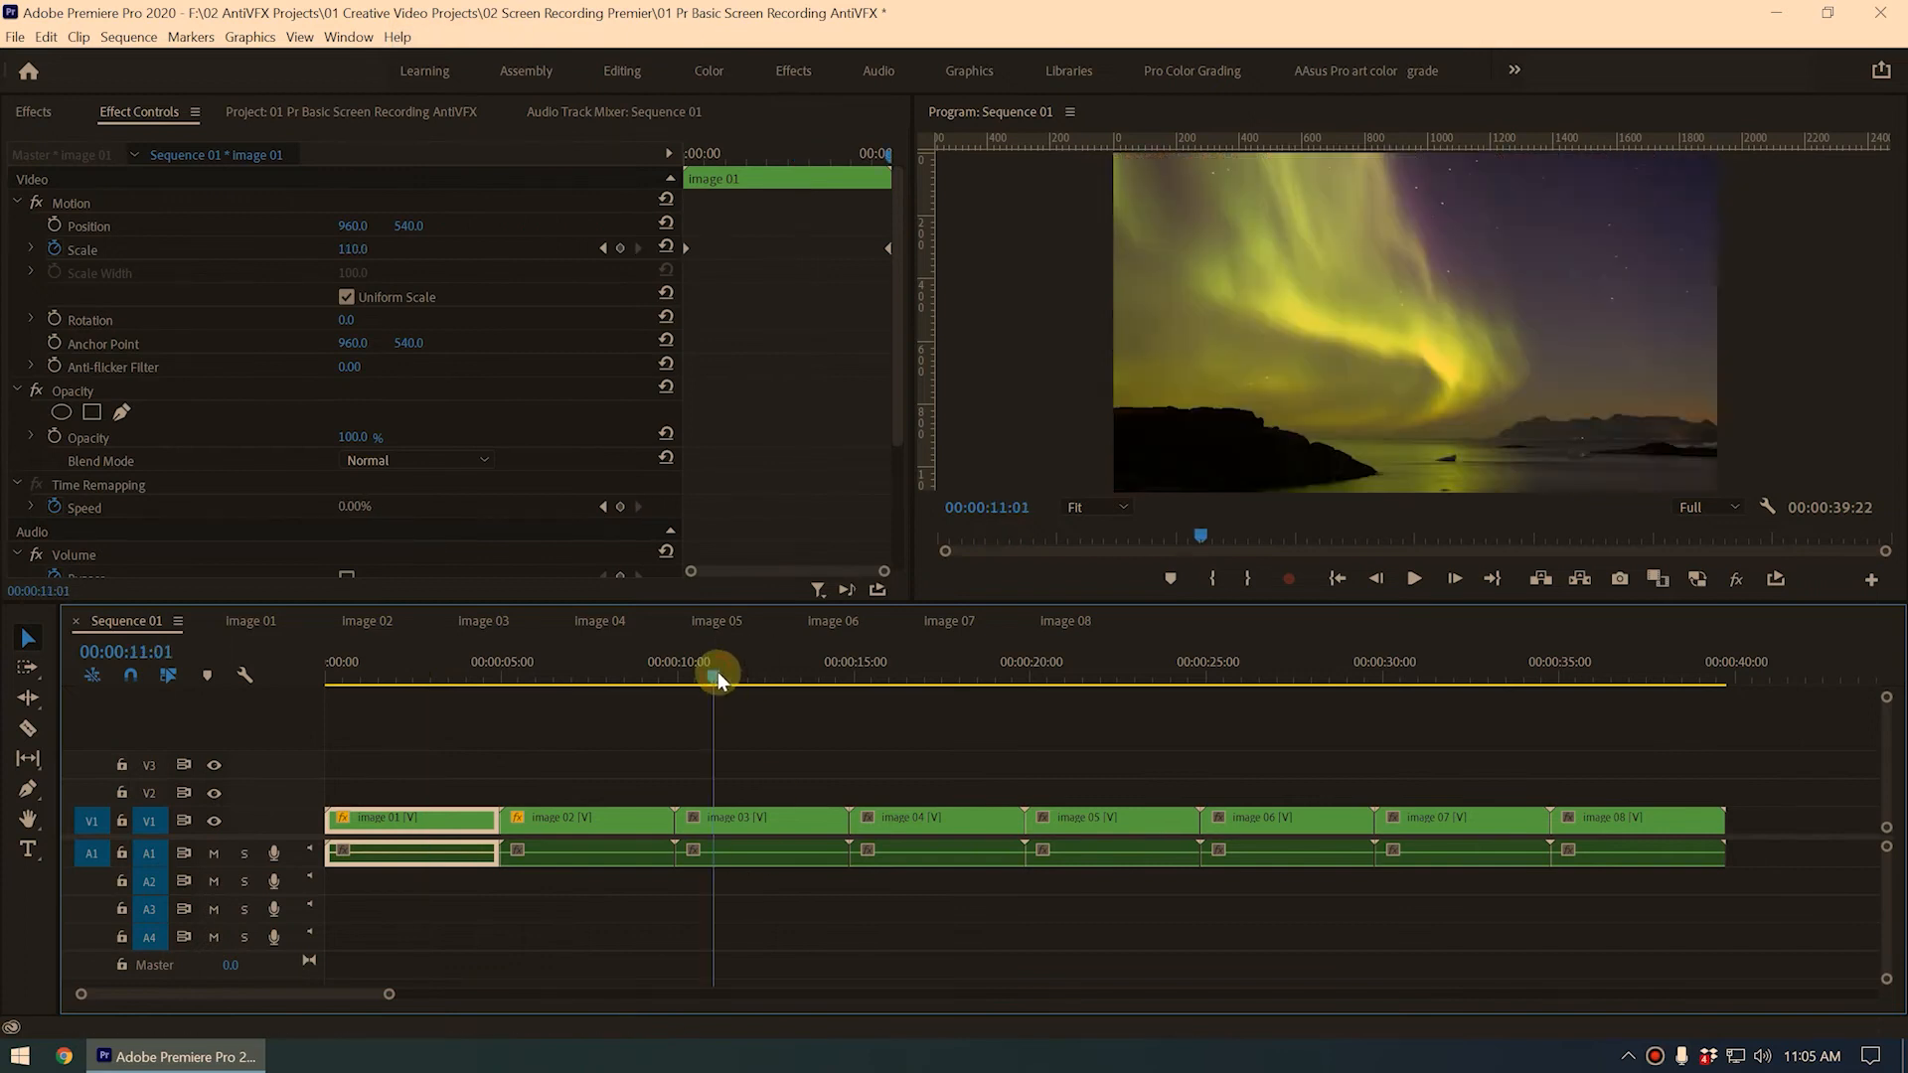
left_click(765, 825)
right_click(765, 824)
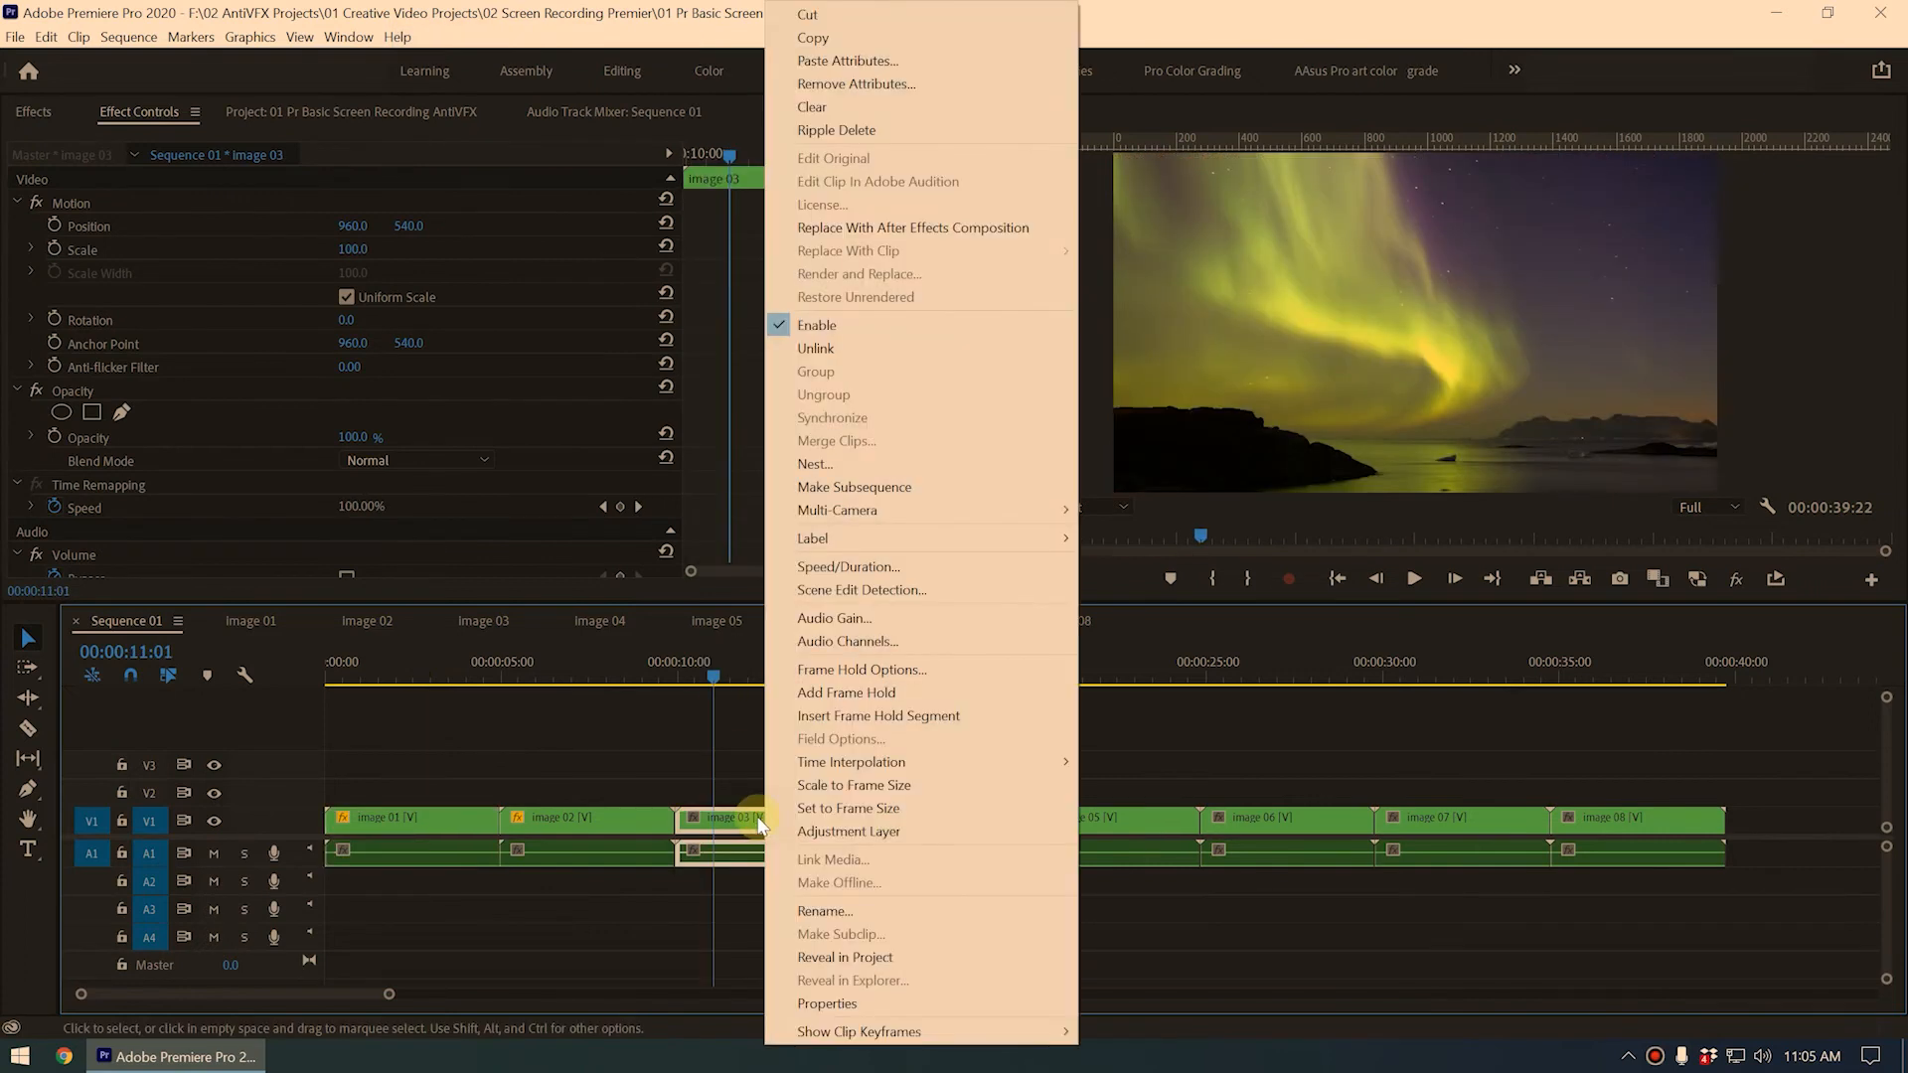
left_click(860, 62)
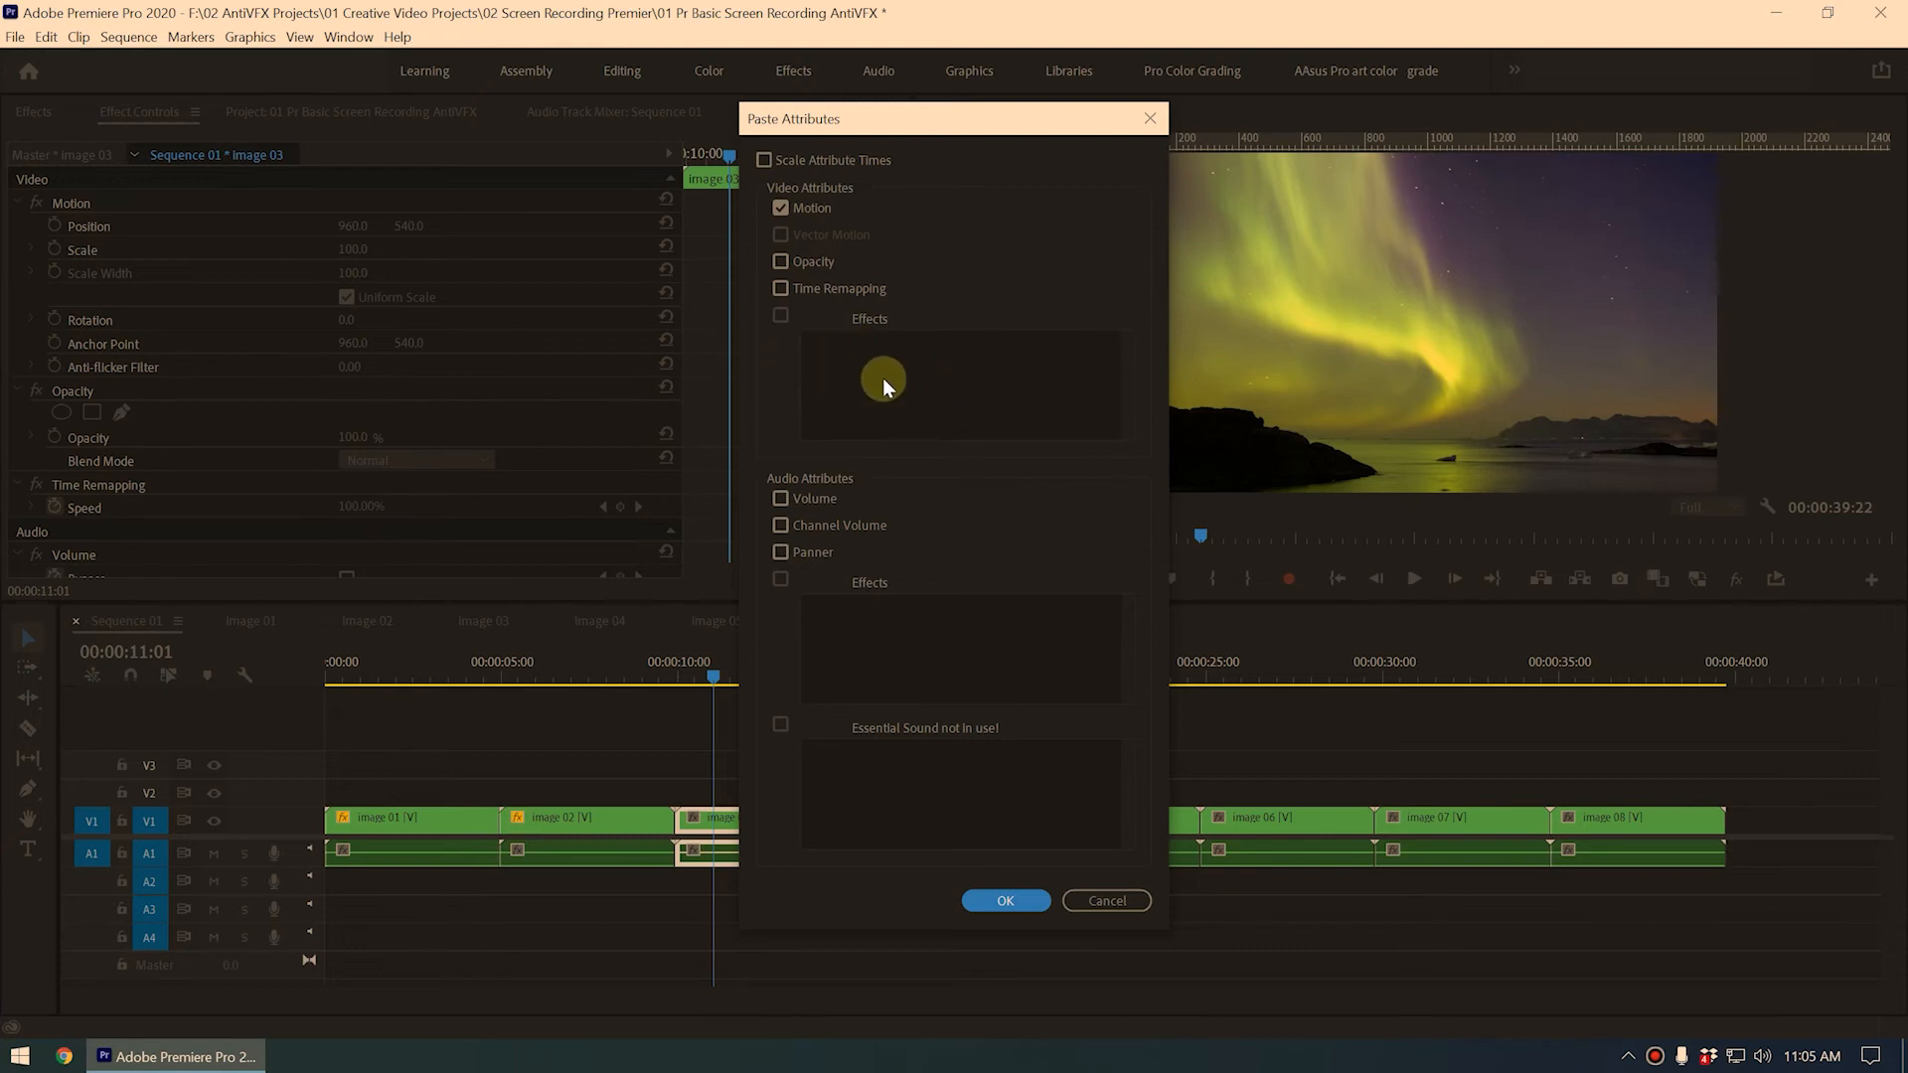
left_click(781, 262)
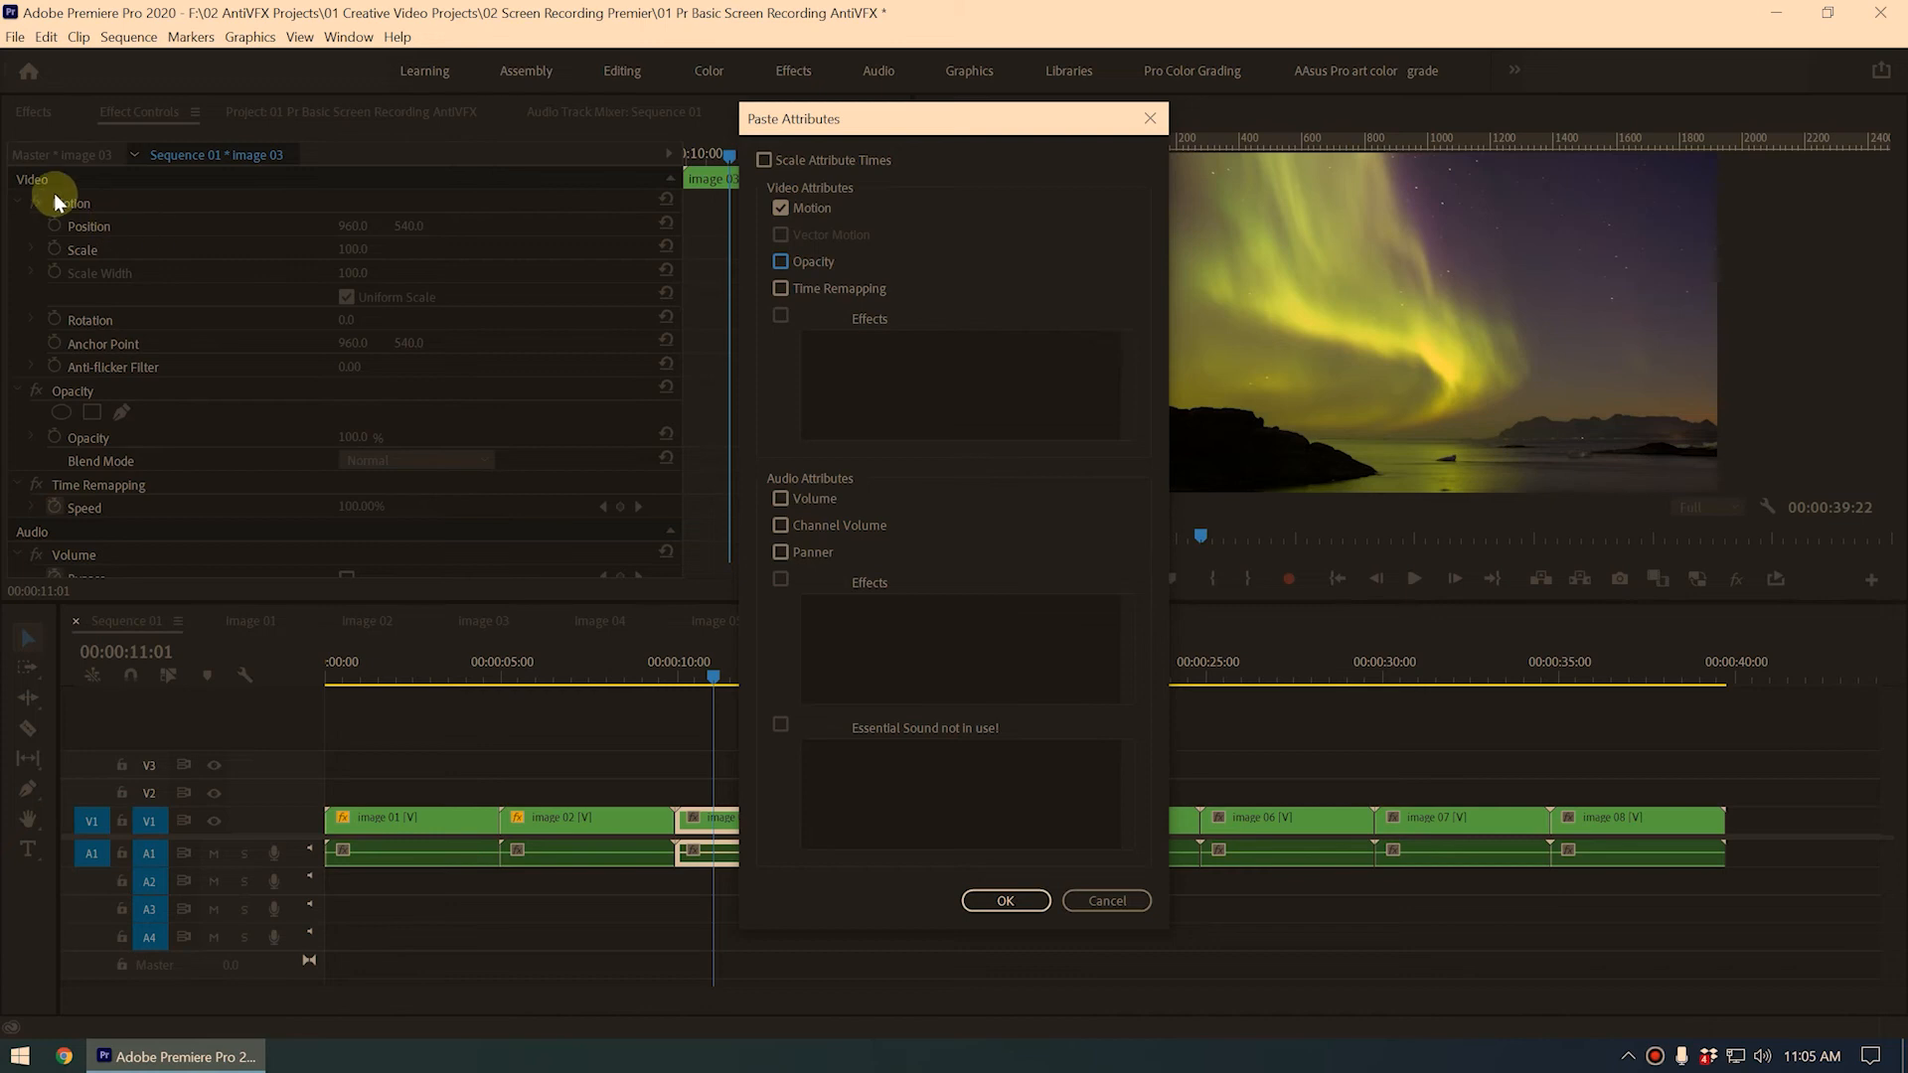
left_click(780, 209)
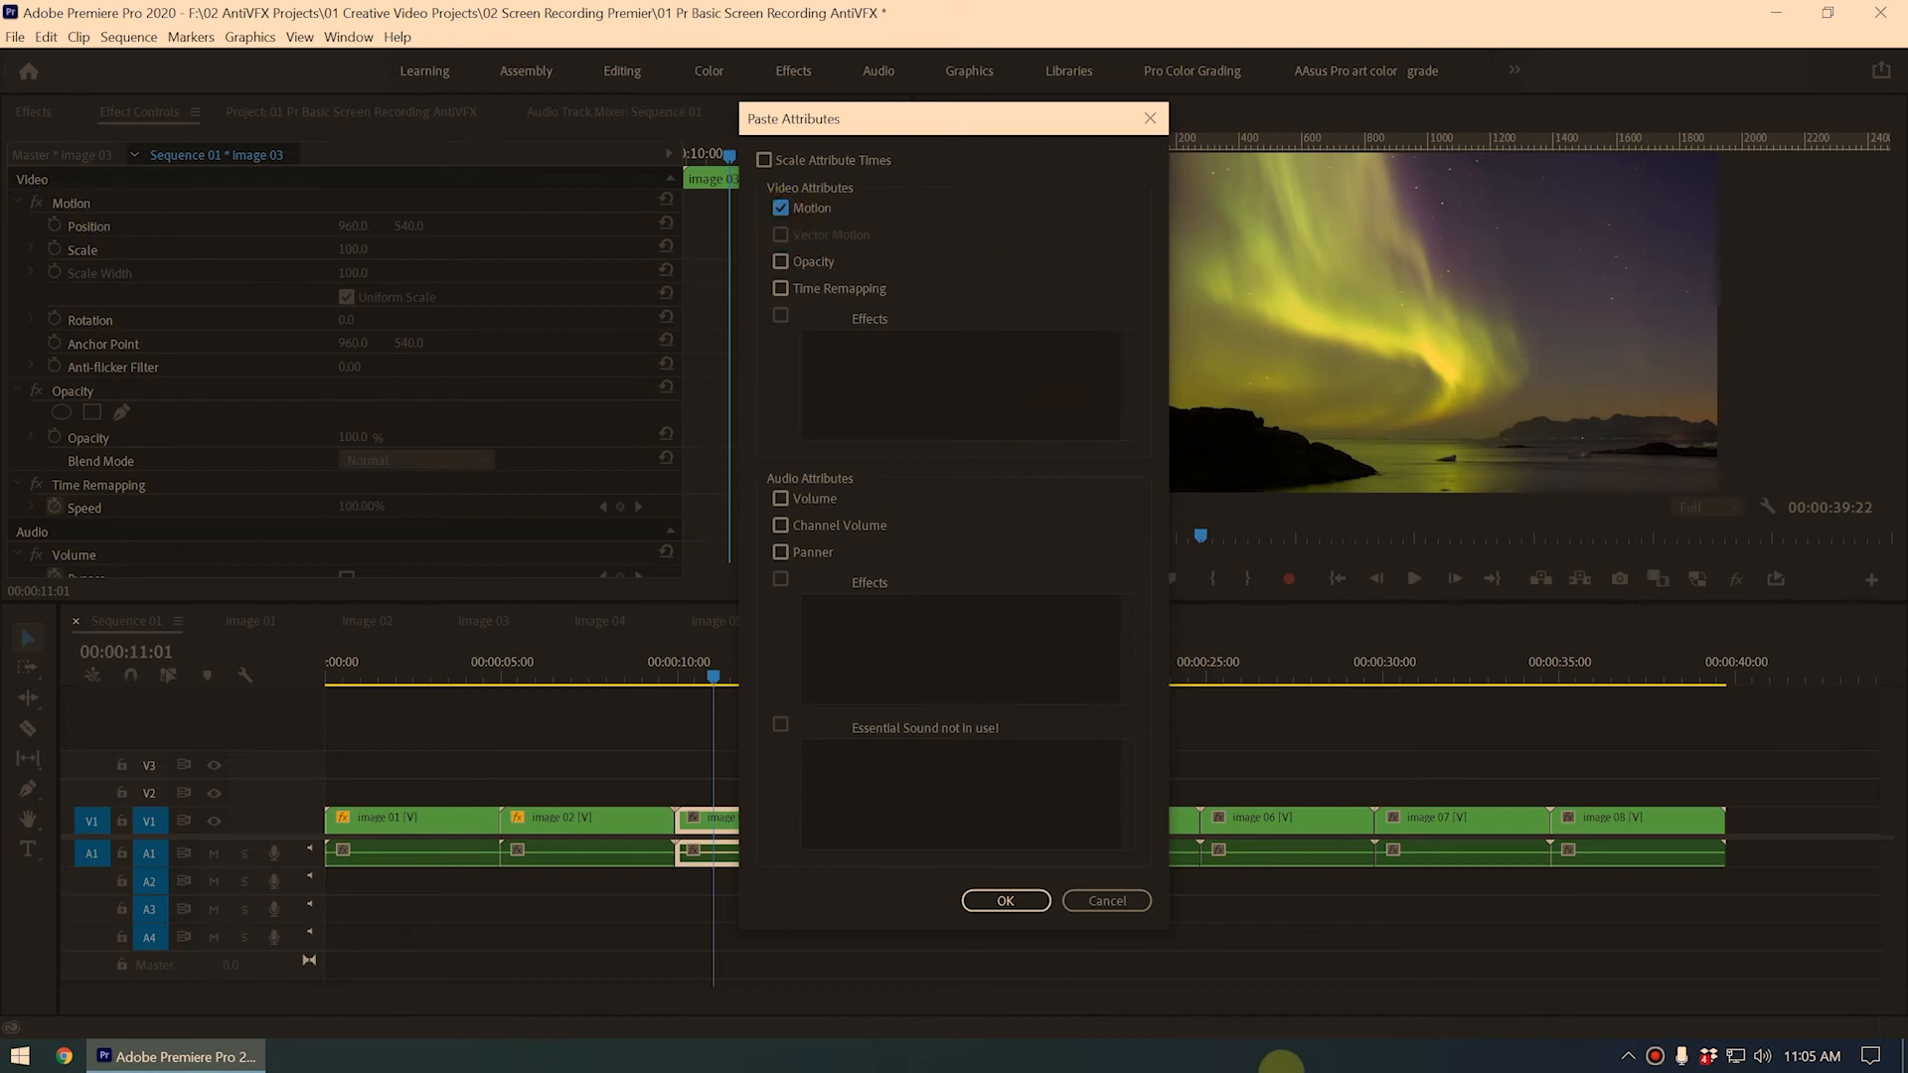
left_click(1005, 901)
Play the image 03 clip from its start to check the pasted zoom
left_click_drag(681, 664, 674, 669)
key("space")
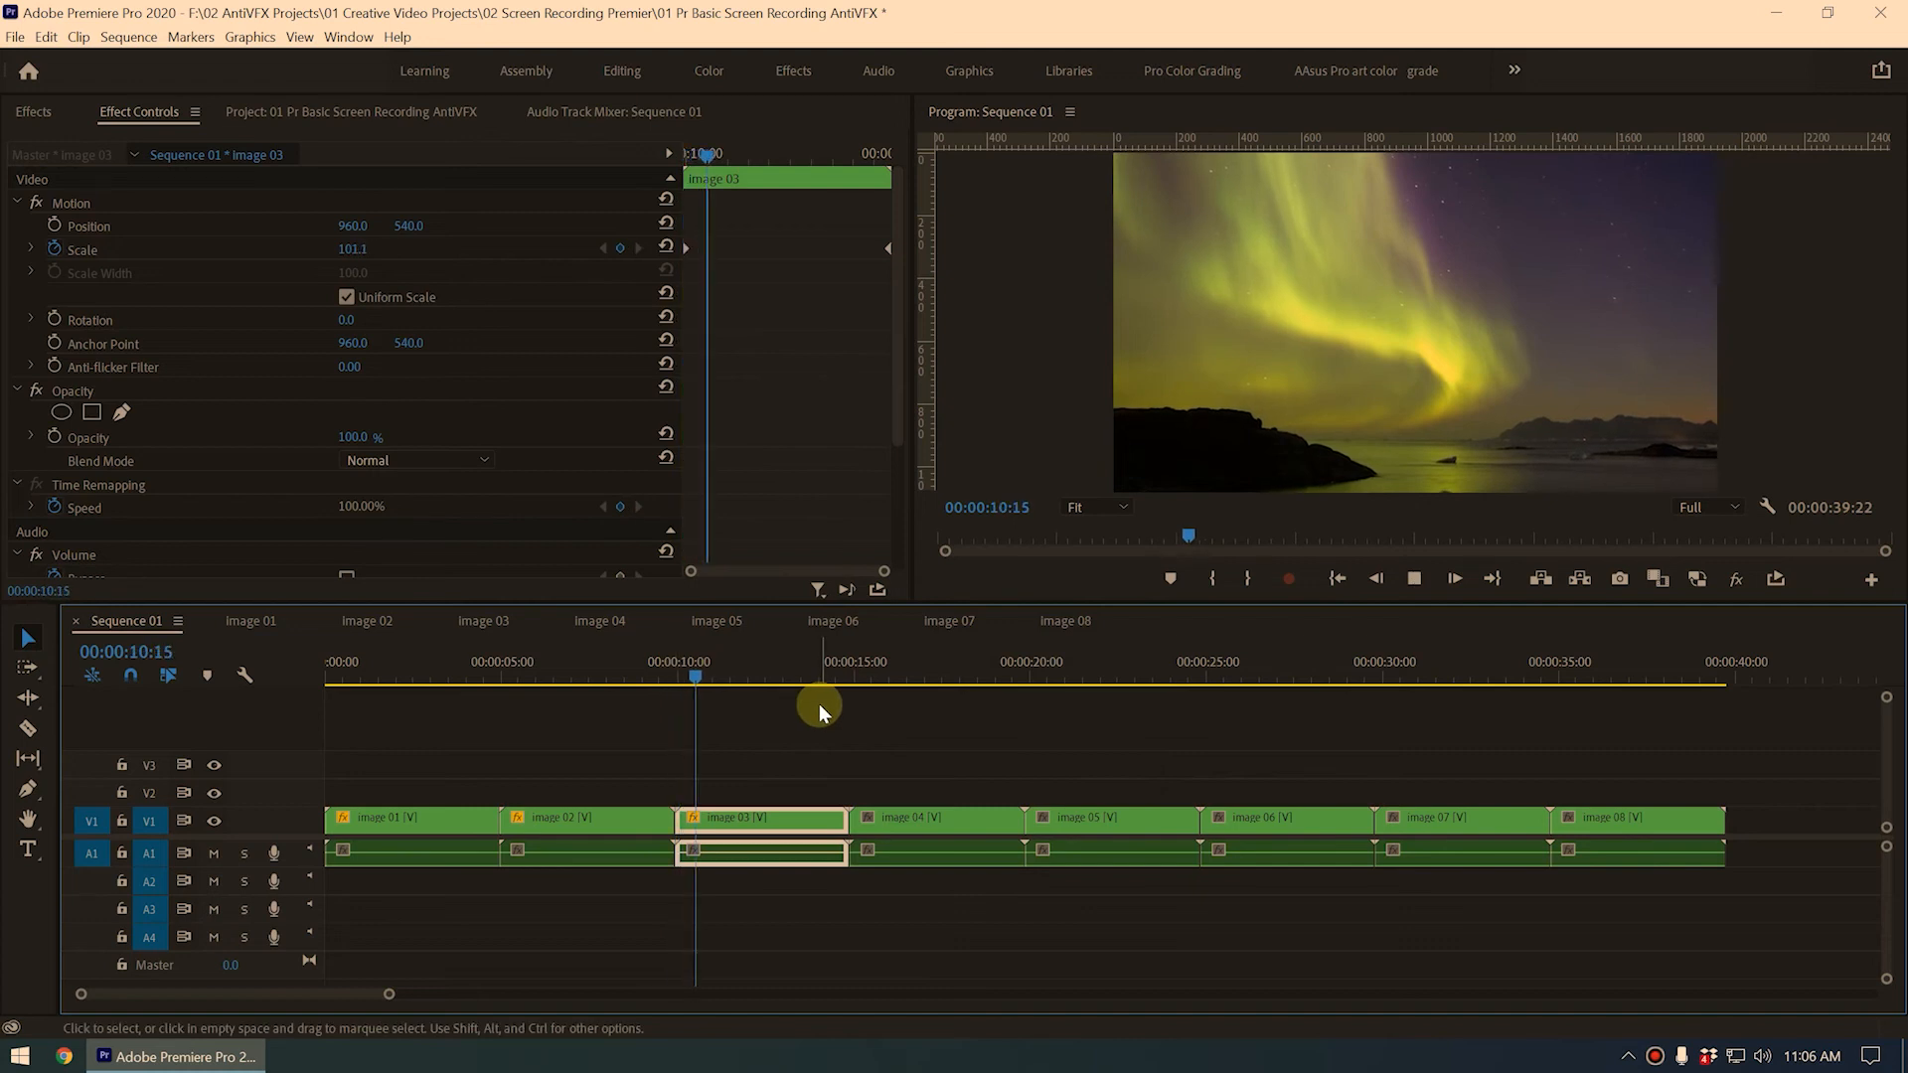
key("space")
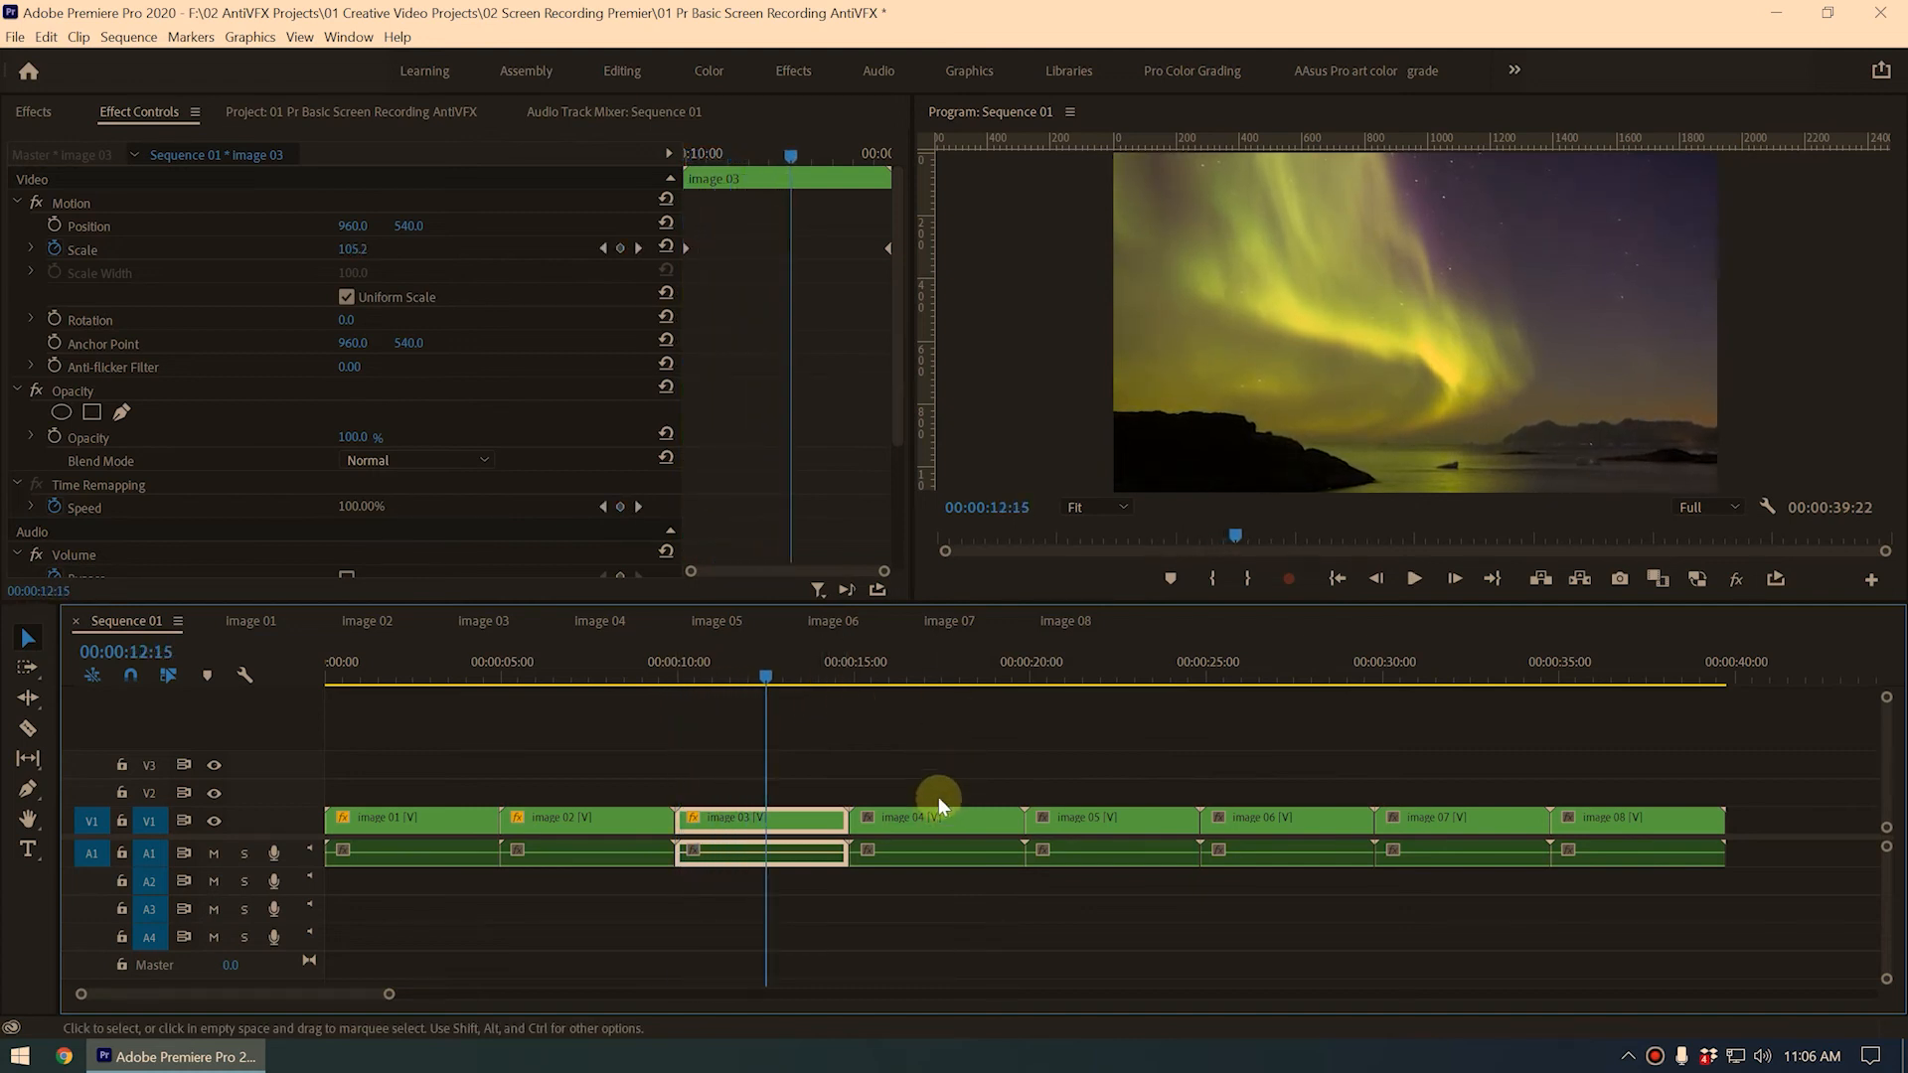
Copy the image 02 clip and paste its Motion attributes onto the image 04 clip
left_click(592, 817)
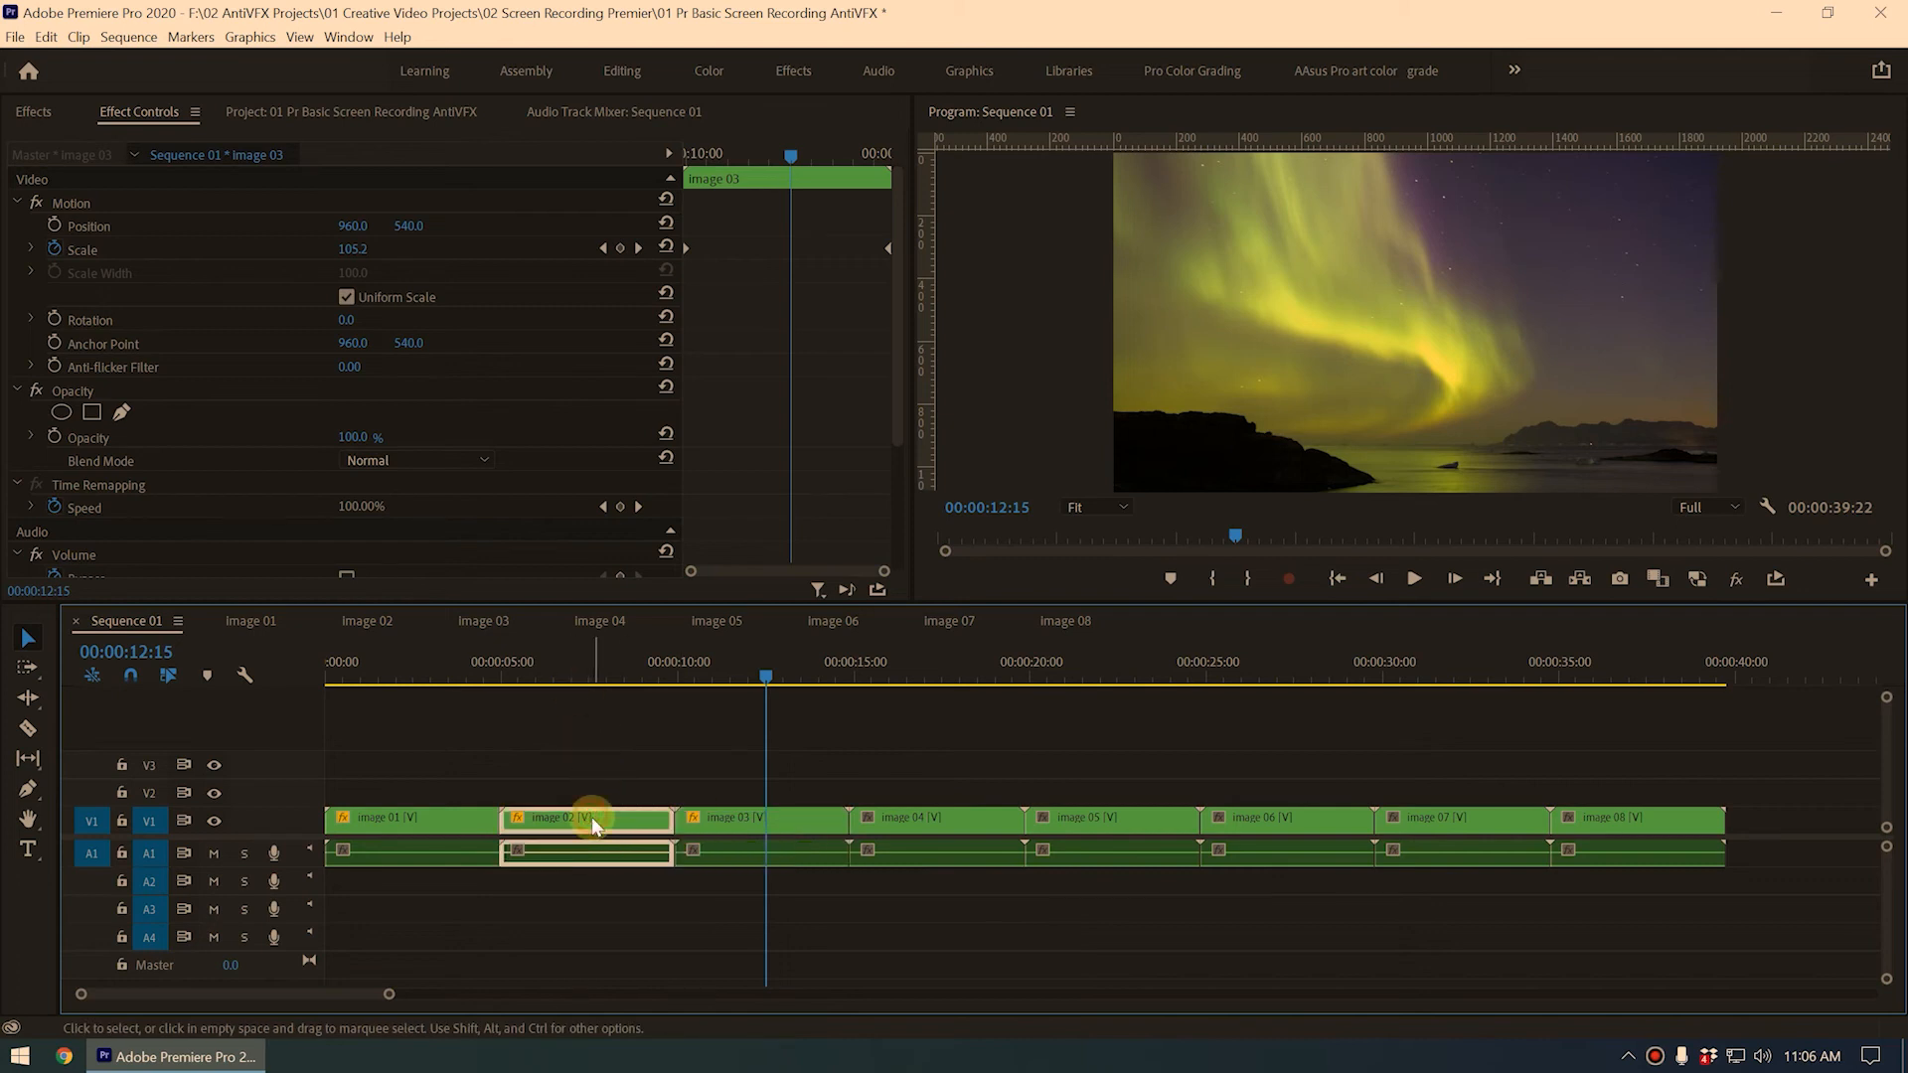
right_click(592, 816)
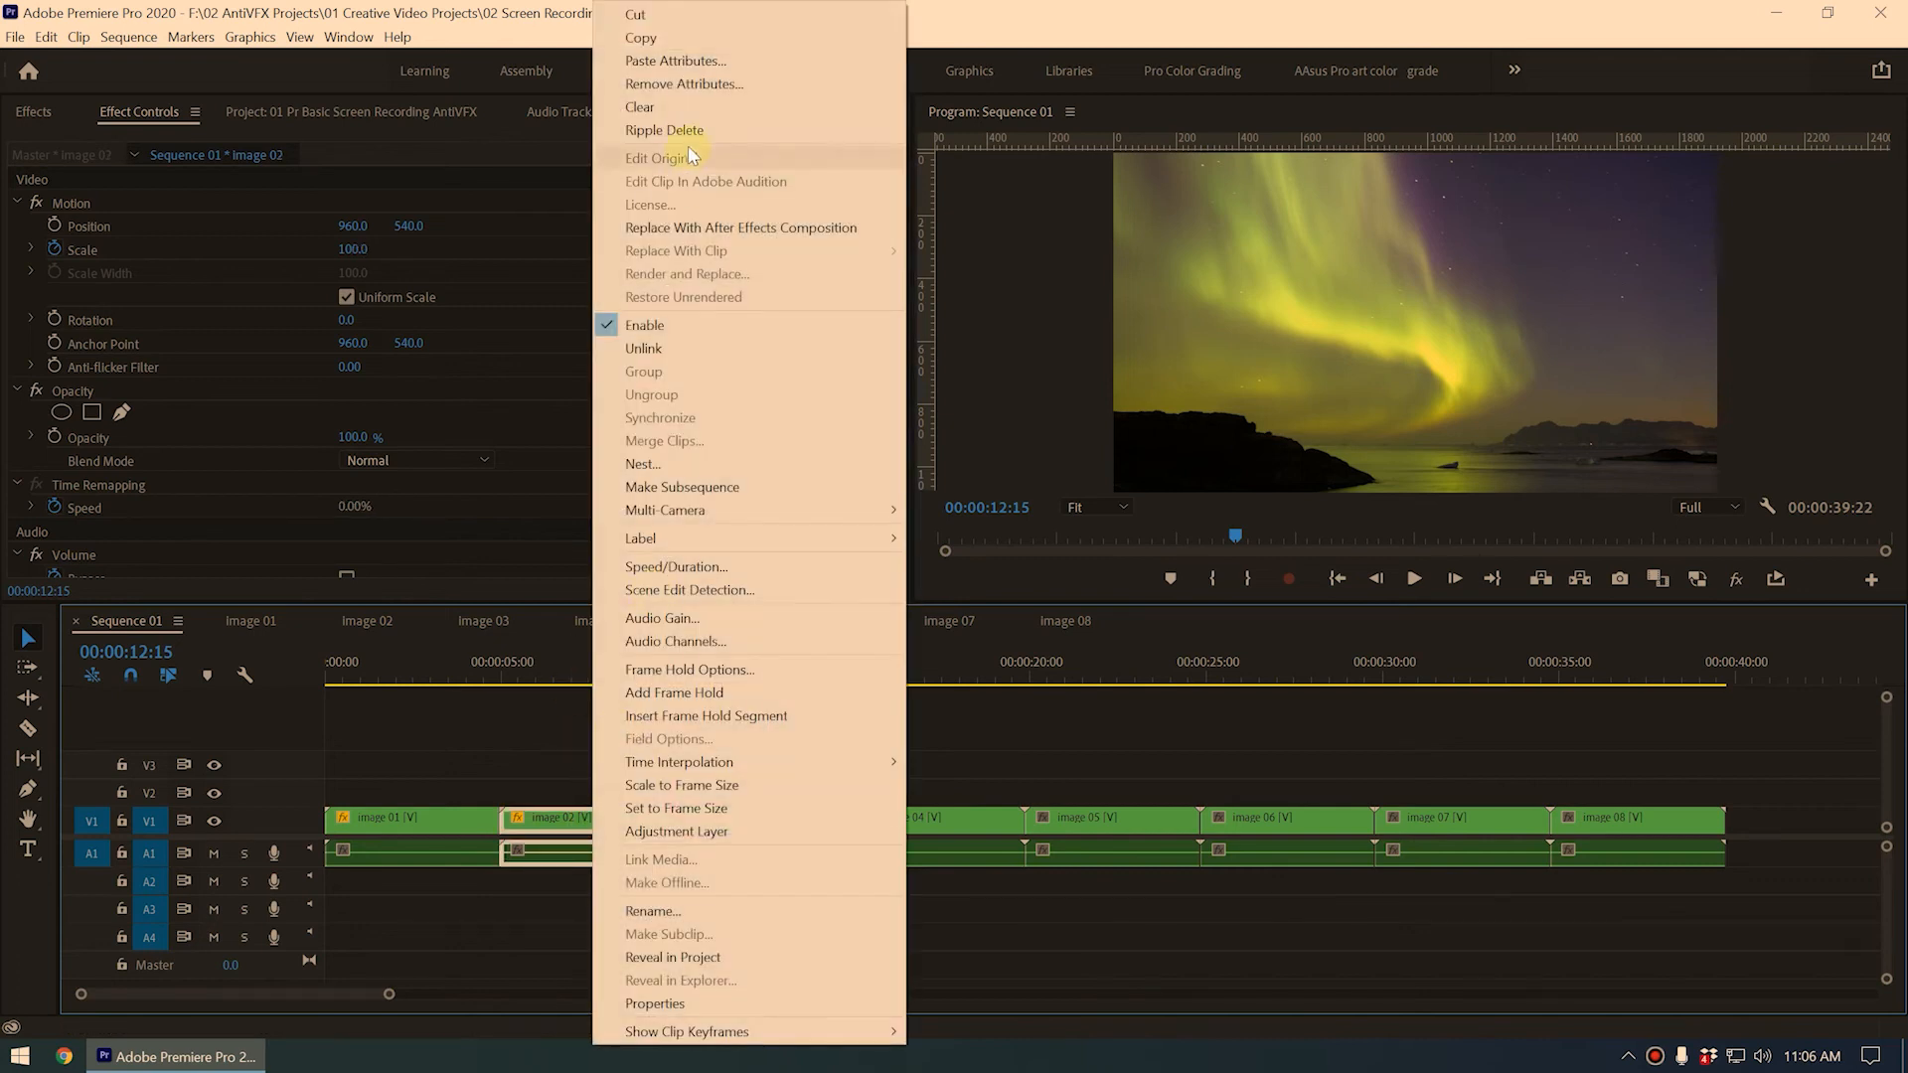
left_click(646, 38)
left_click(944, 672)
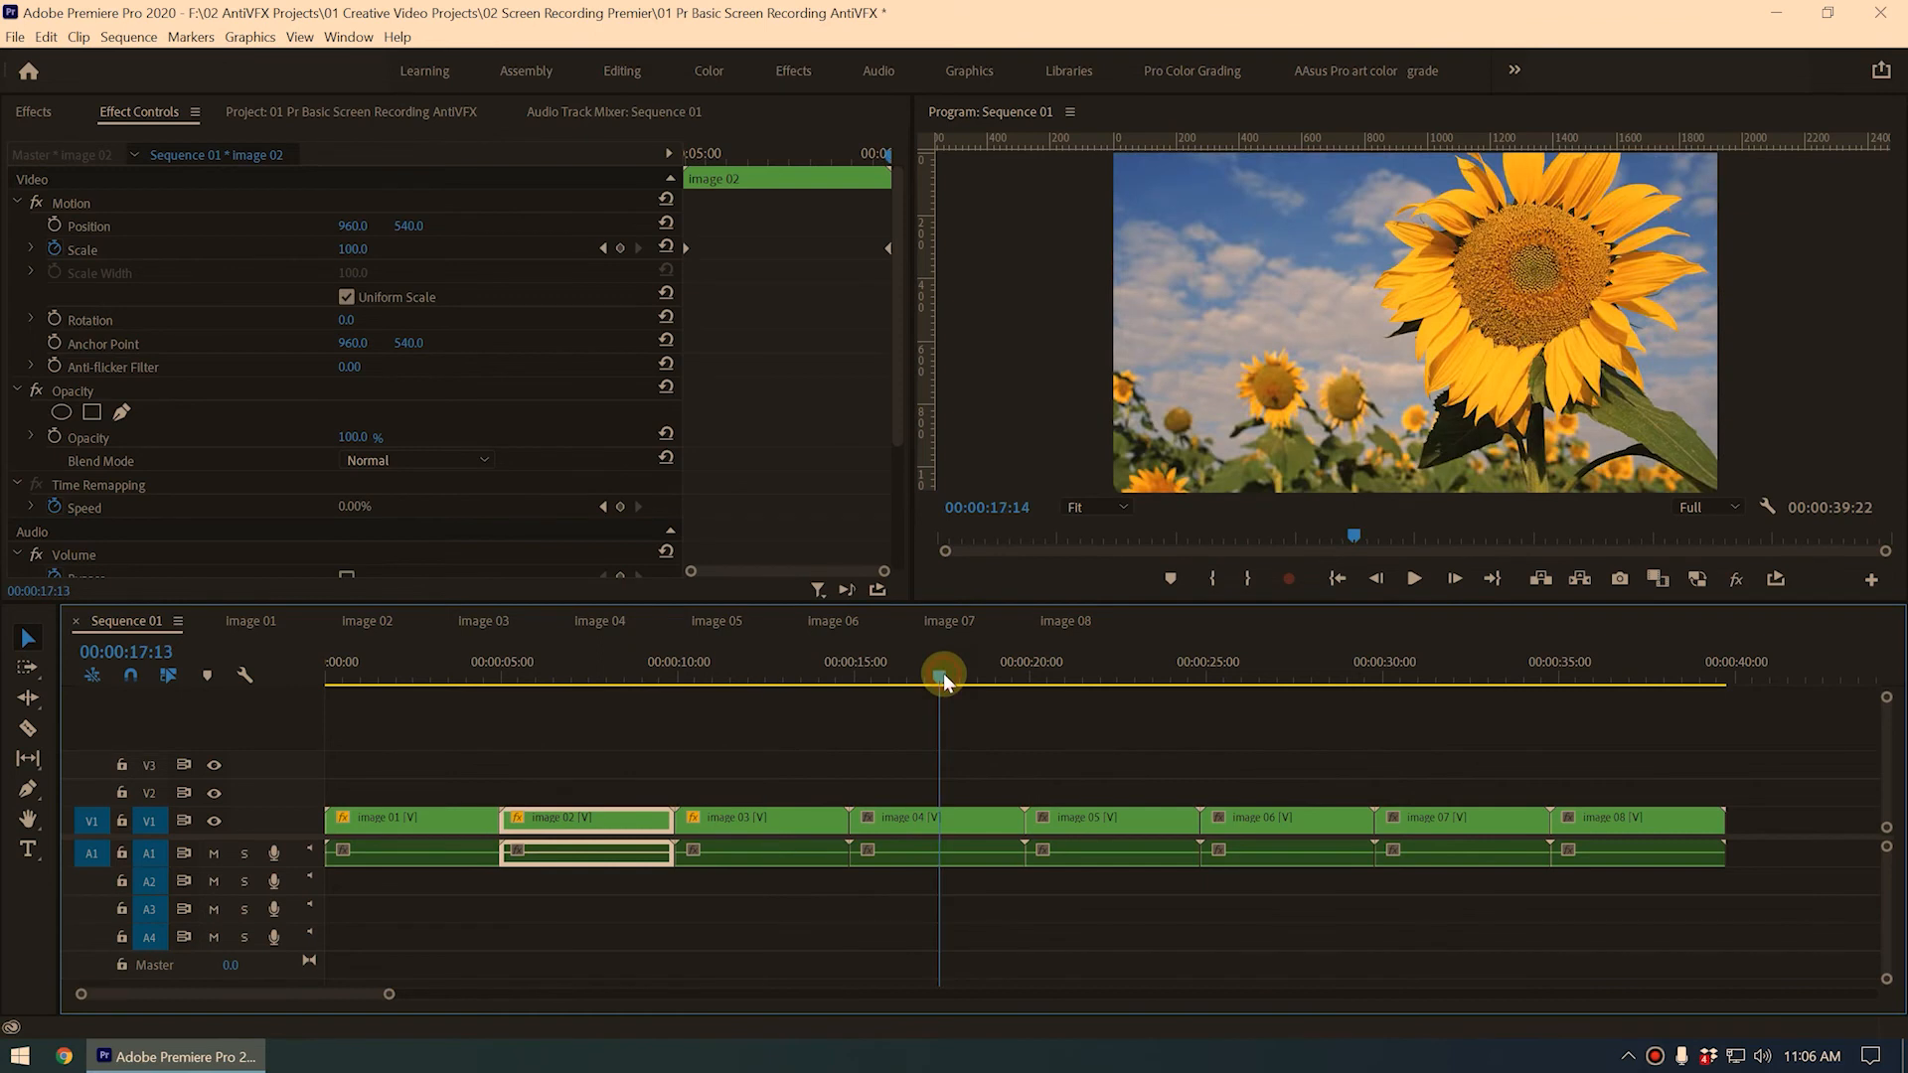
left_click(970, 819)
right_click(971, 819)
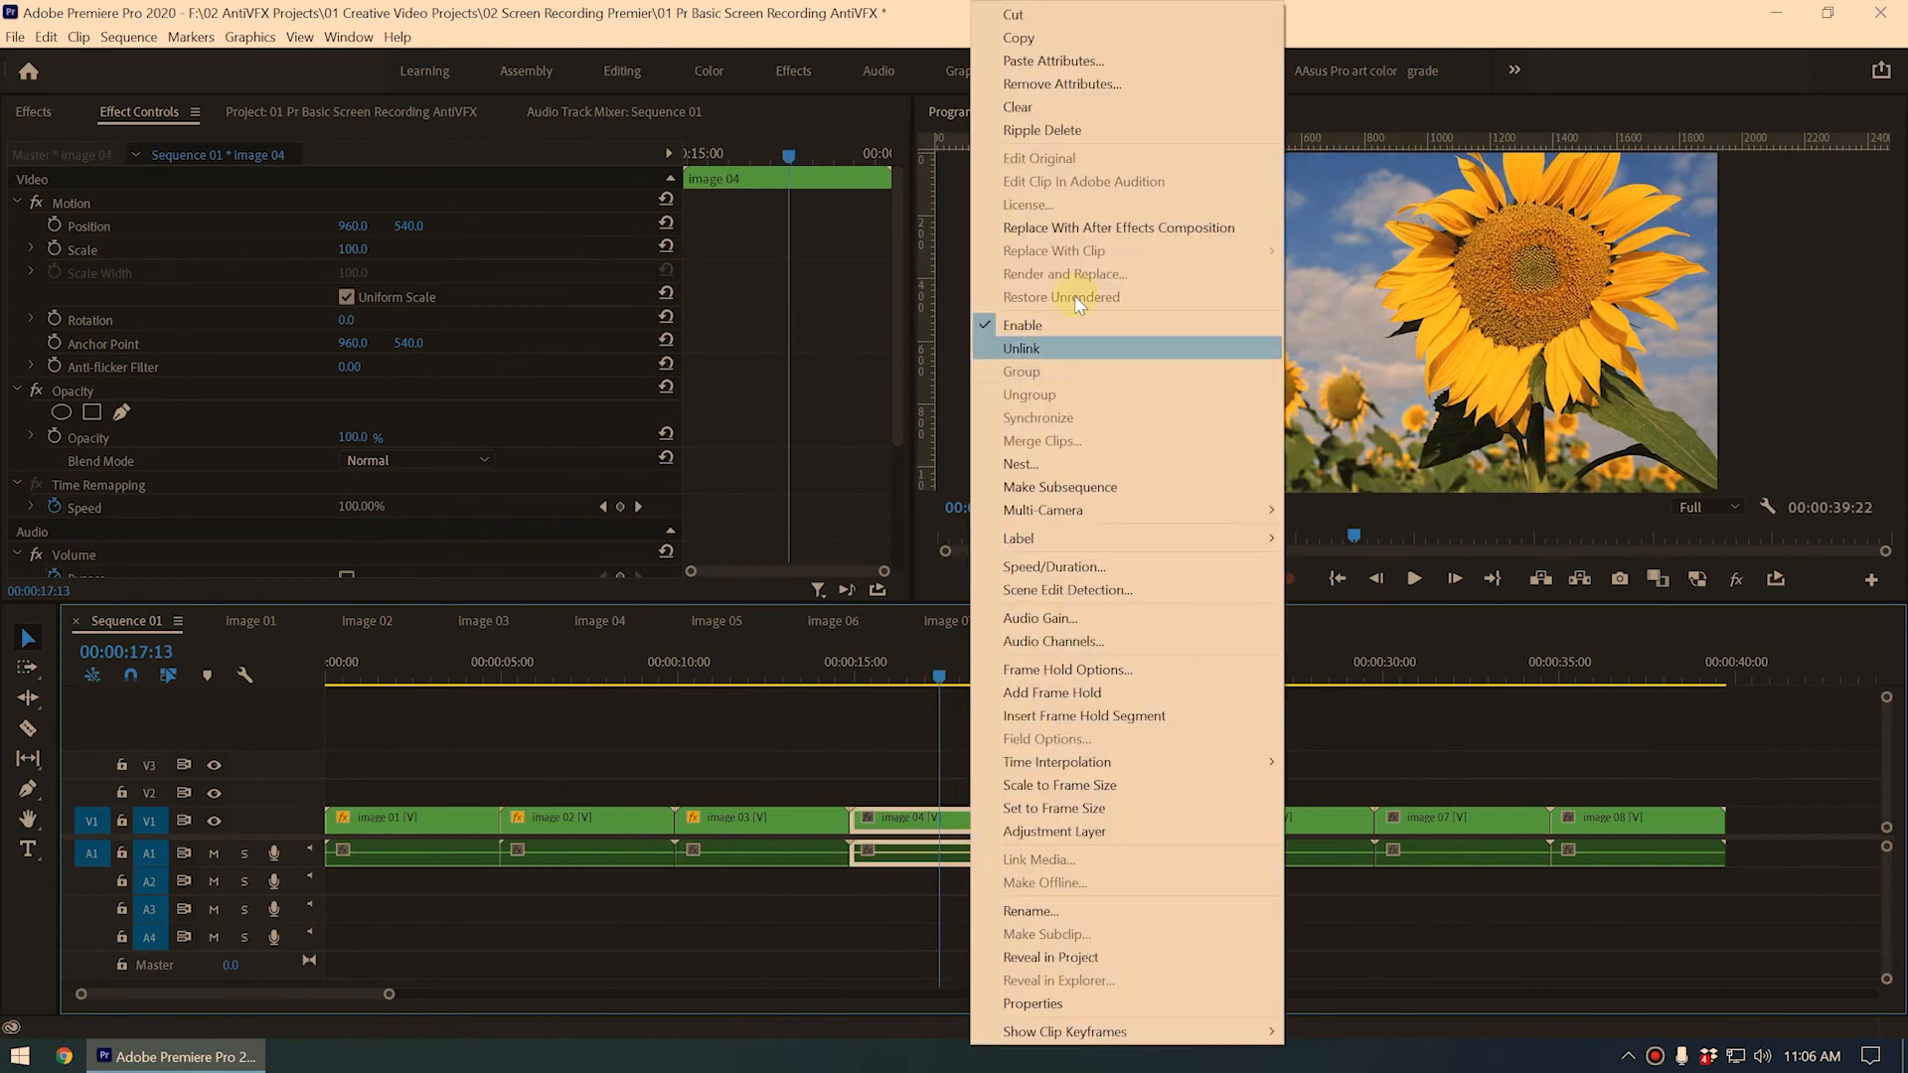
left_click(1063, 56)
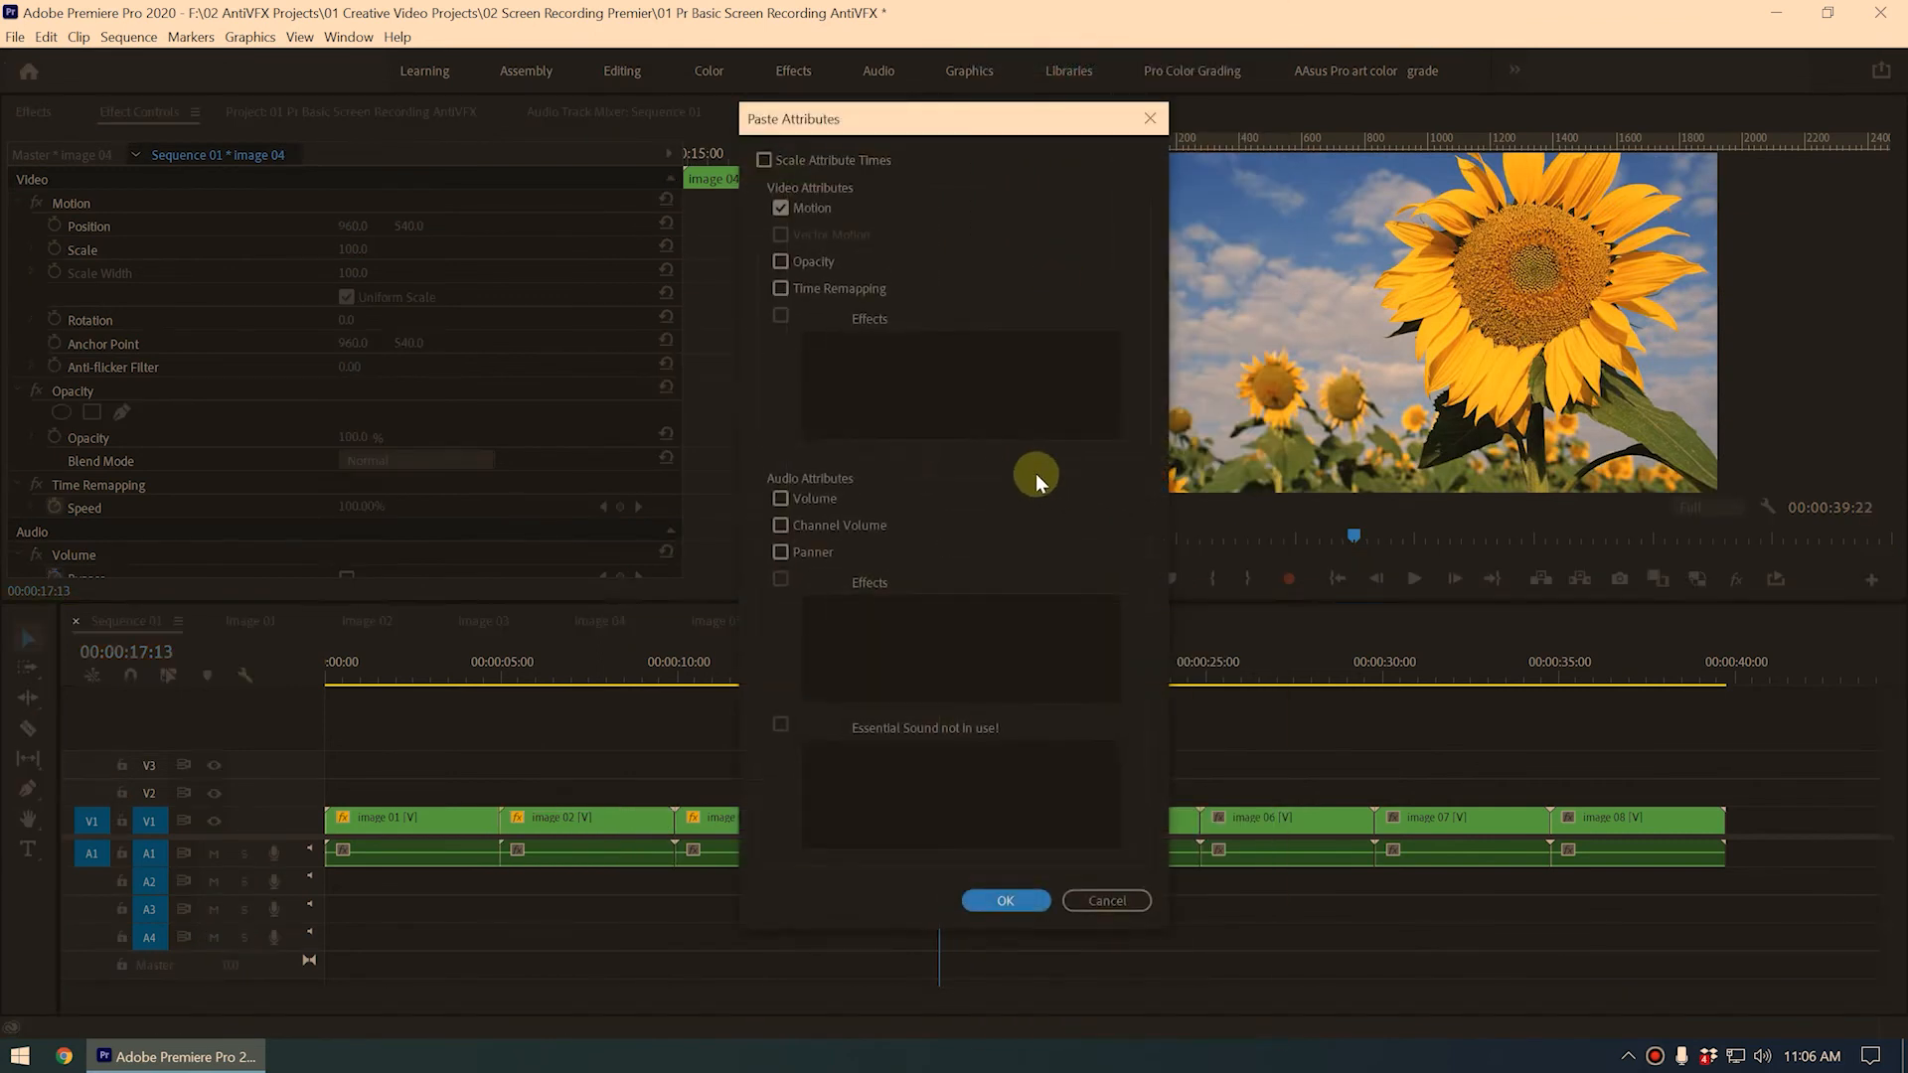
left_click(1027, 904)
Play the image 04 clip and then image 03 from their starts to compare the two zooms
left_click(854, 706)
left_click(859, 670)
key("space")
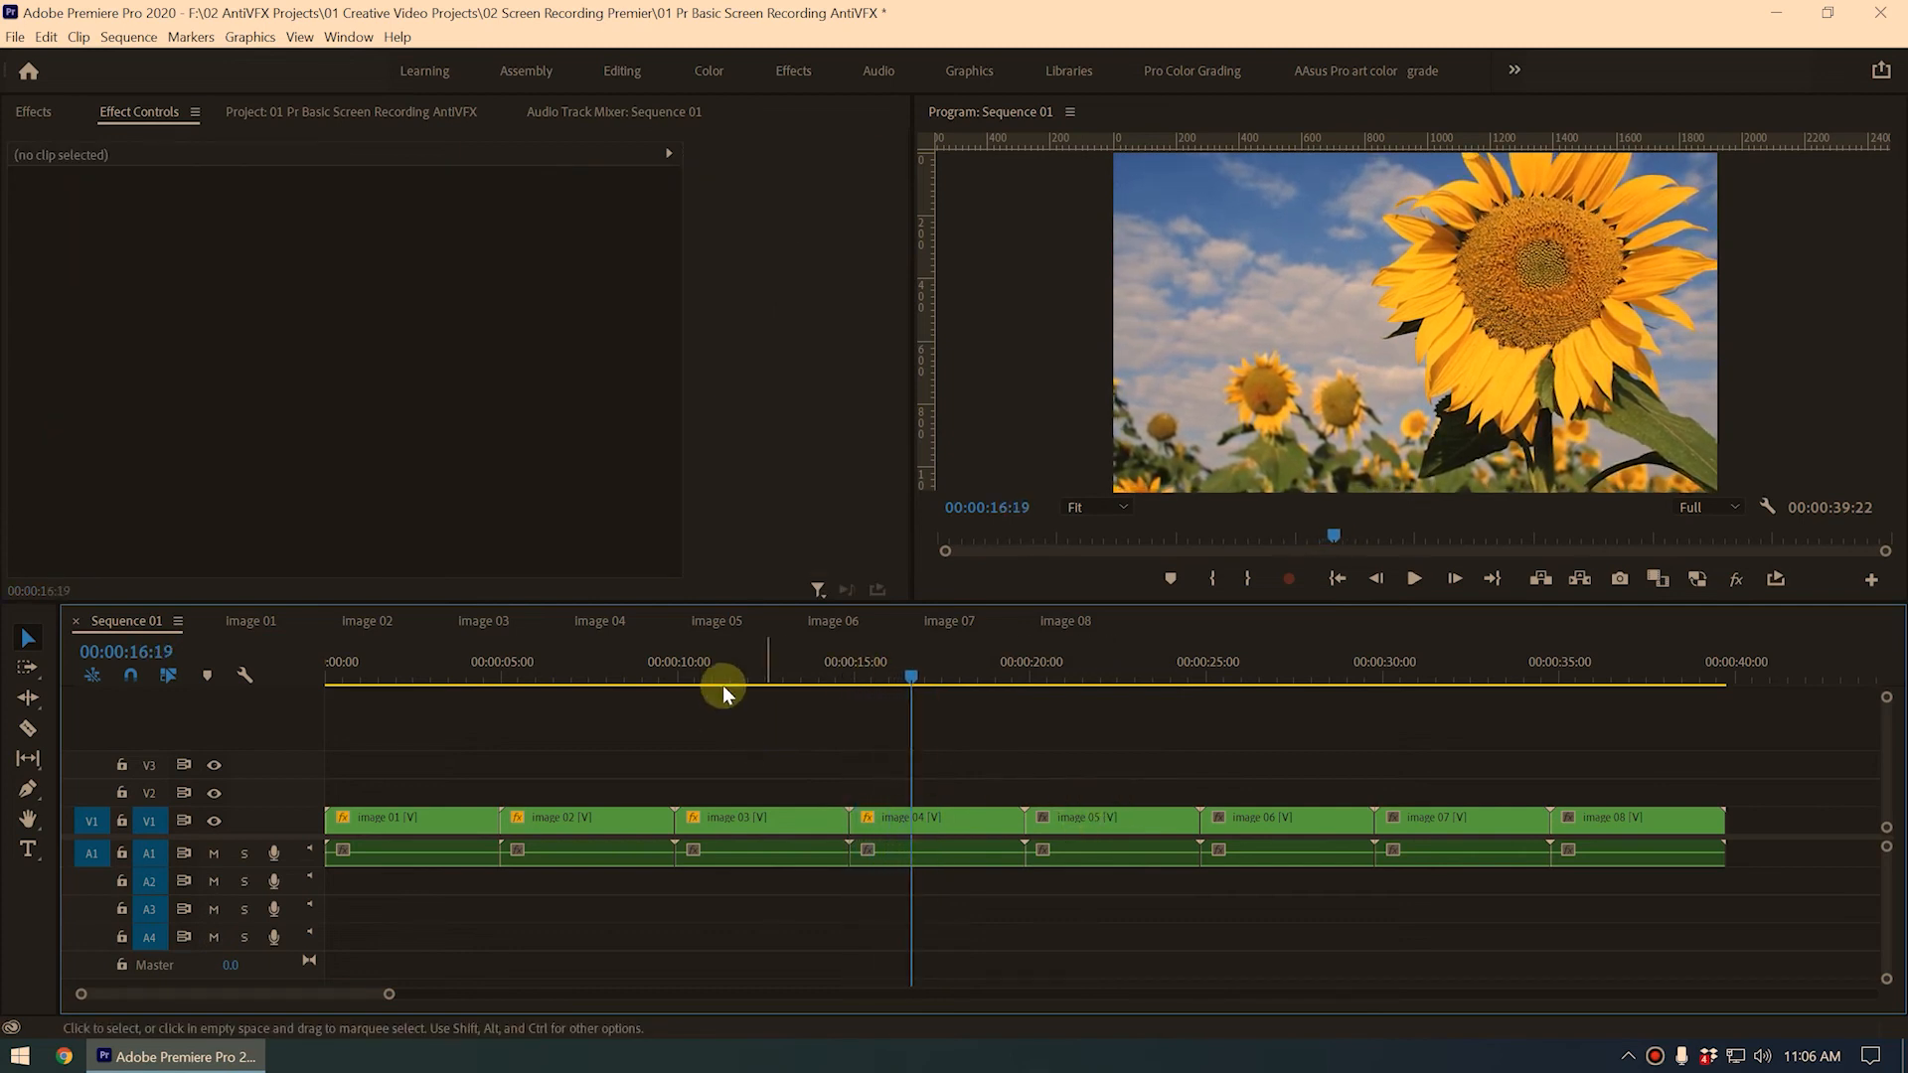
left_click(679, 670)
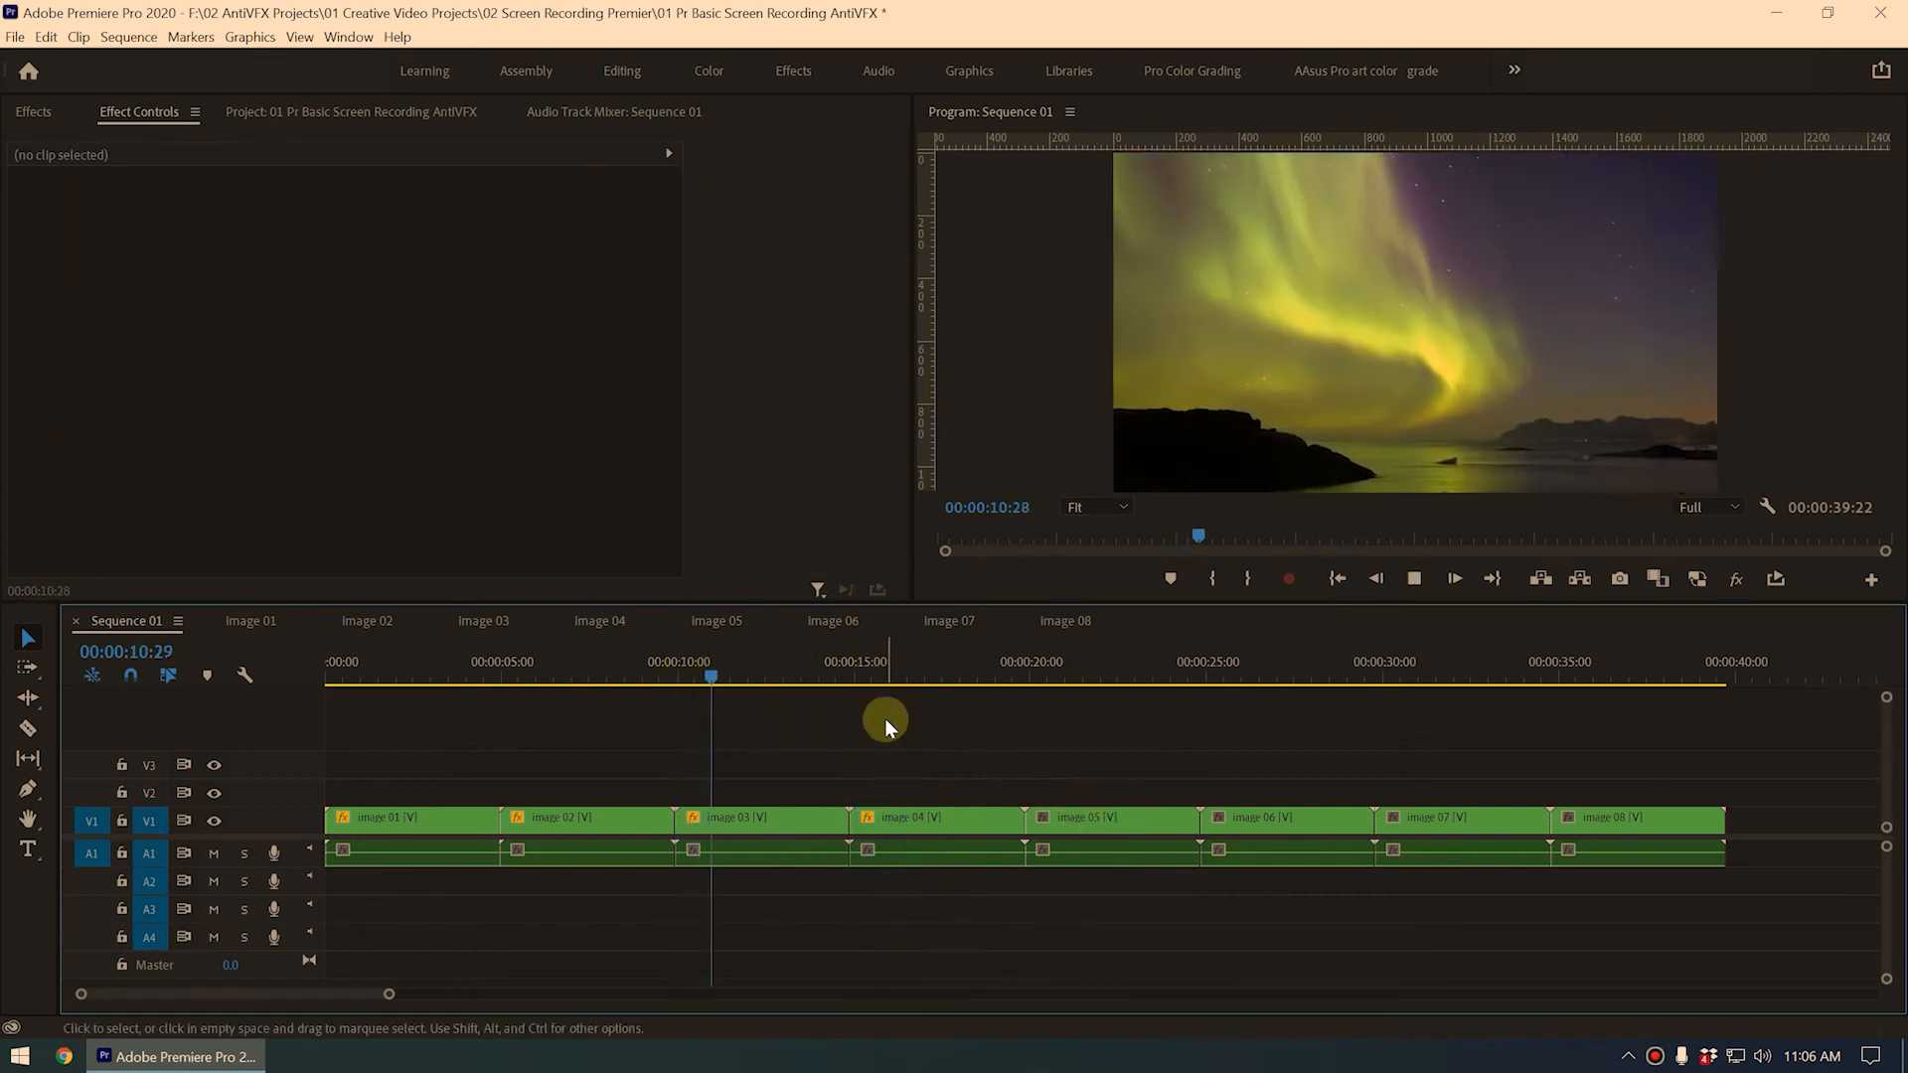
Copy the image 03 clip and paste its Motion attributes onto the image 05 clip
left_click(767, 816)
right_click(774, 817)
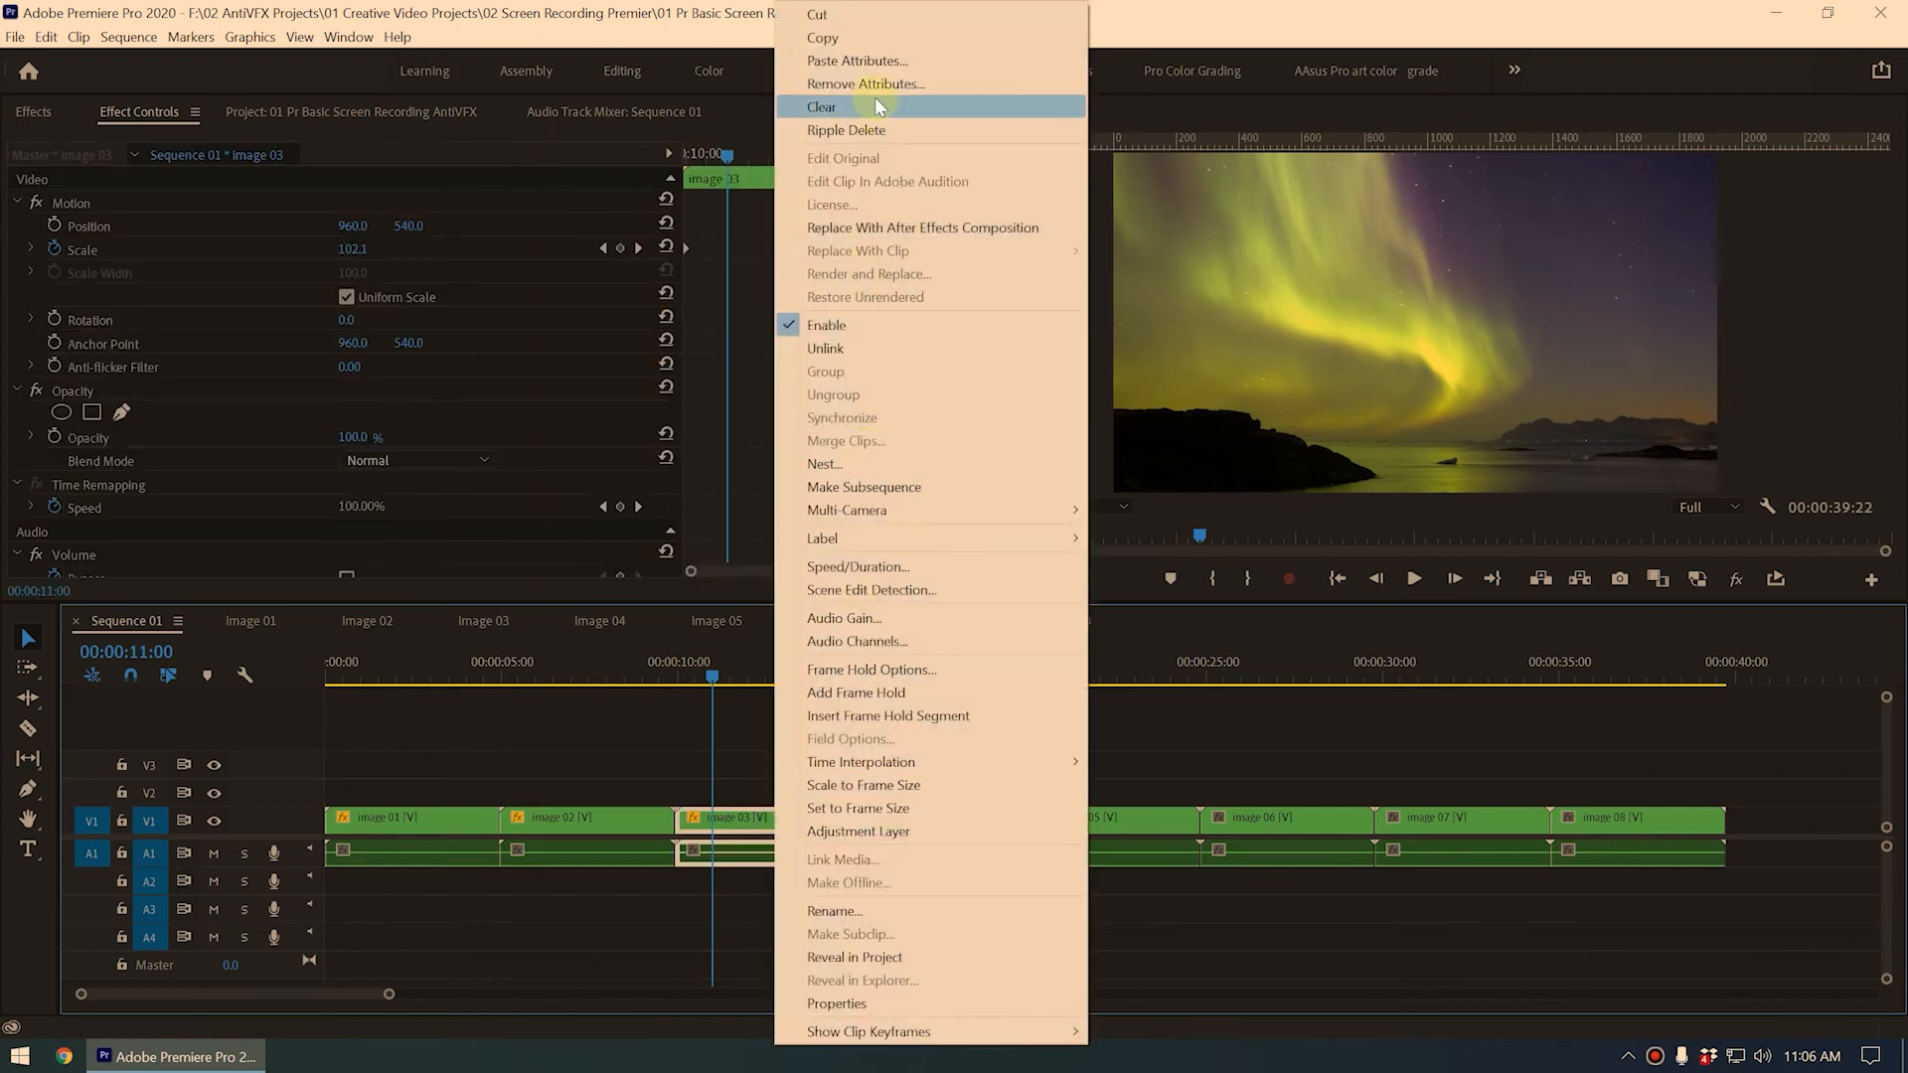
left_click(825, 36)
left_click(1114, 817)
right_click(1127, 817)
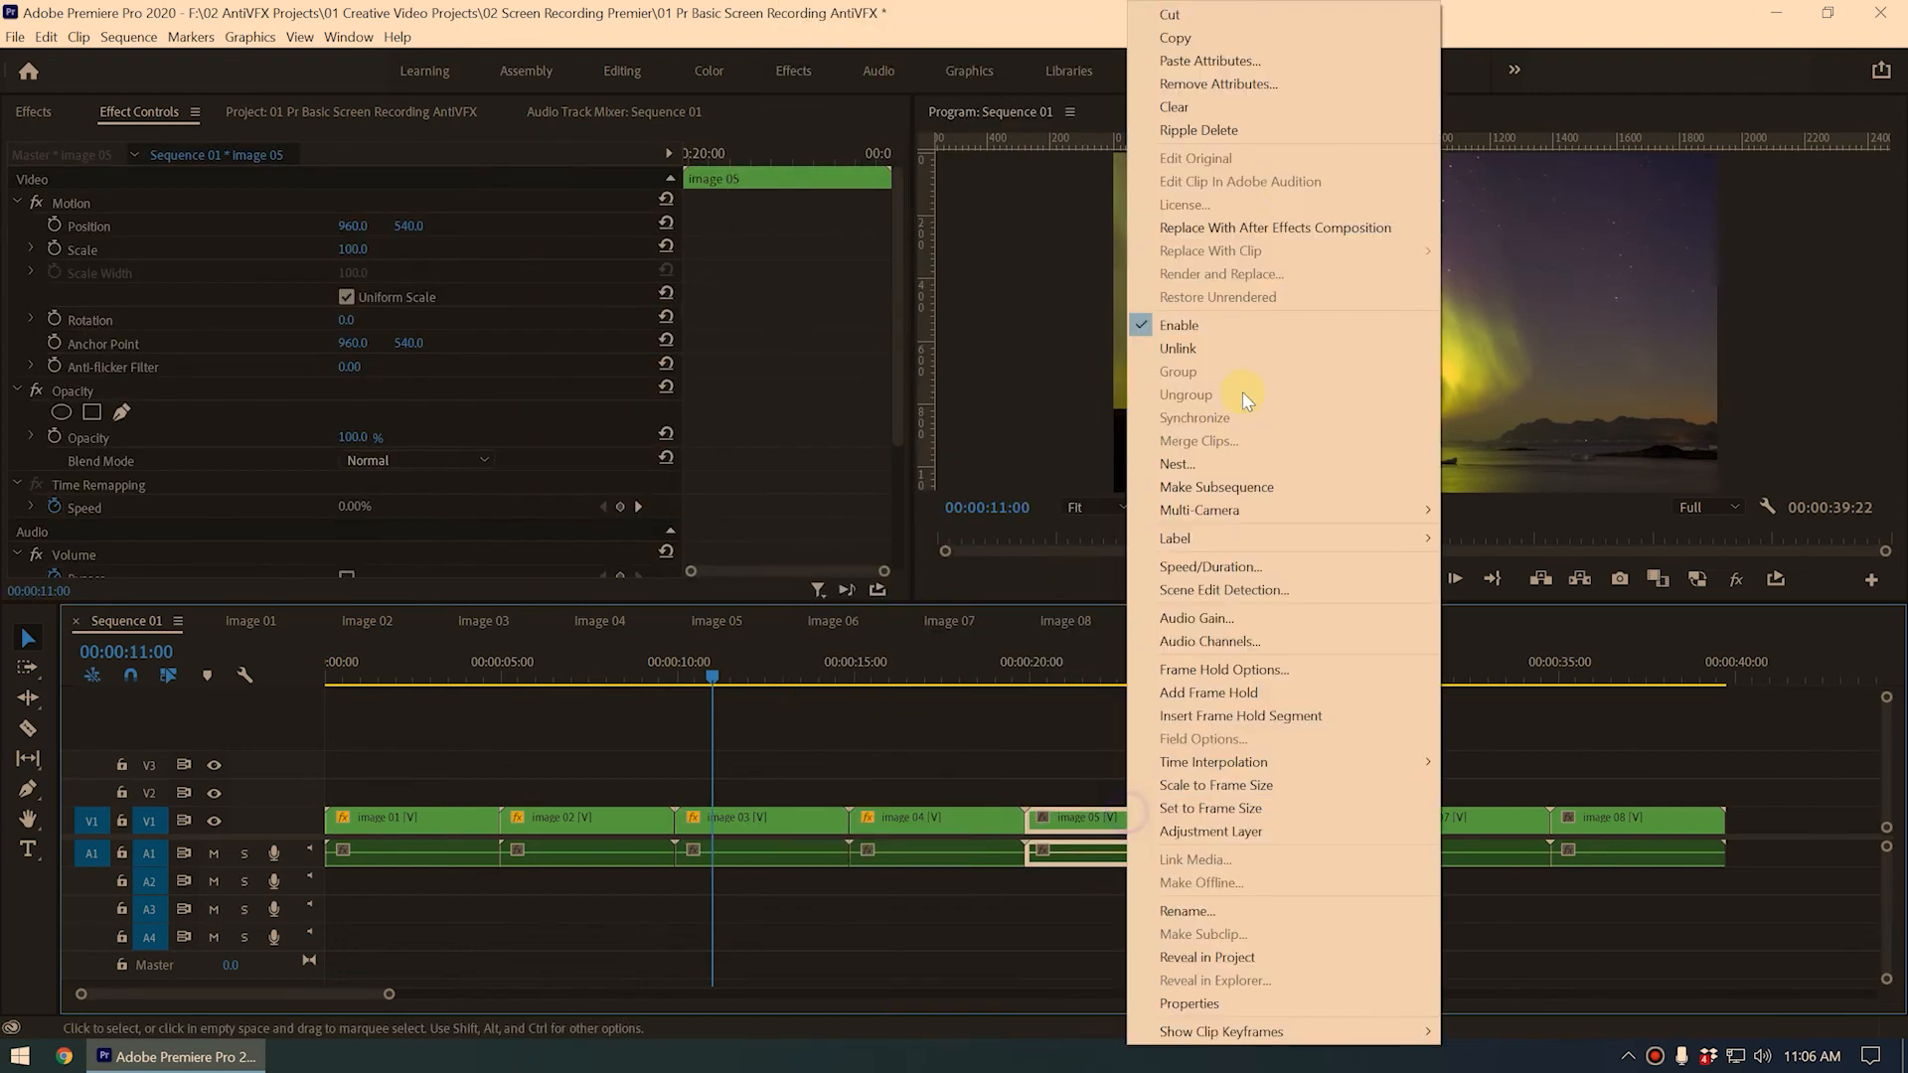
left_click(1209, 61)
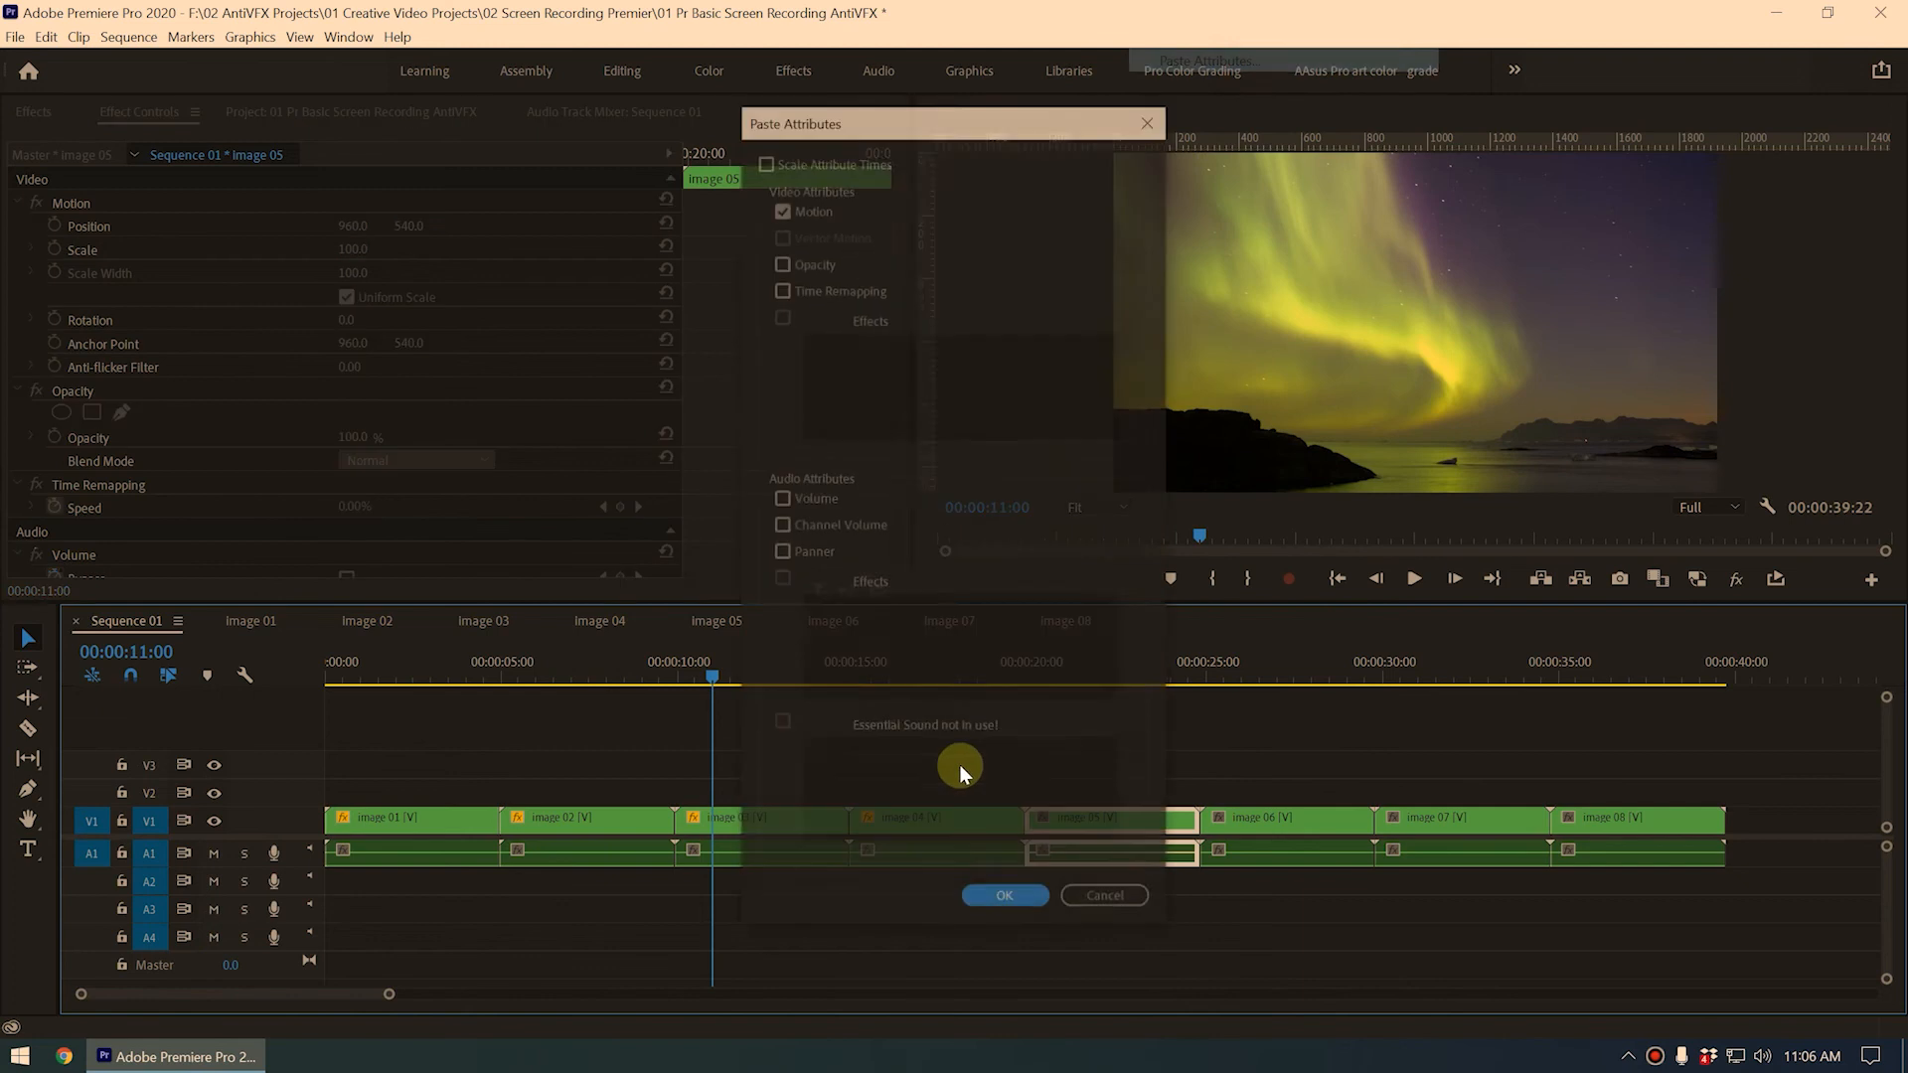
left_click(1004, 896)
Copy the image 04 clip and paste its Motion attributes onto the image 06 clip
left_click(946, 821)
right_click(1292, 816)
left_click(1387, 60)
left_click(1013, 897)
Copy the image 05 clip and paste its Motion attributes onto the image 07 clip
left_click(1128, 676)
right_click(1094, 819)
left_click(1158, 37)
left_click(1465, 675)
right_click(1498, 820)
left_click(1590, 61)
left_click(1005, 898)
Copy the image 06 clip and paste its Motion attributes onto the image 08 clip
right_click(1308, 821)
left_click(1386, 38)
left_click(1623, 676)
right_click(1667, 829)
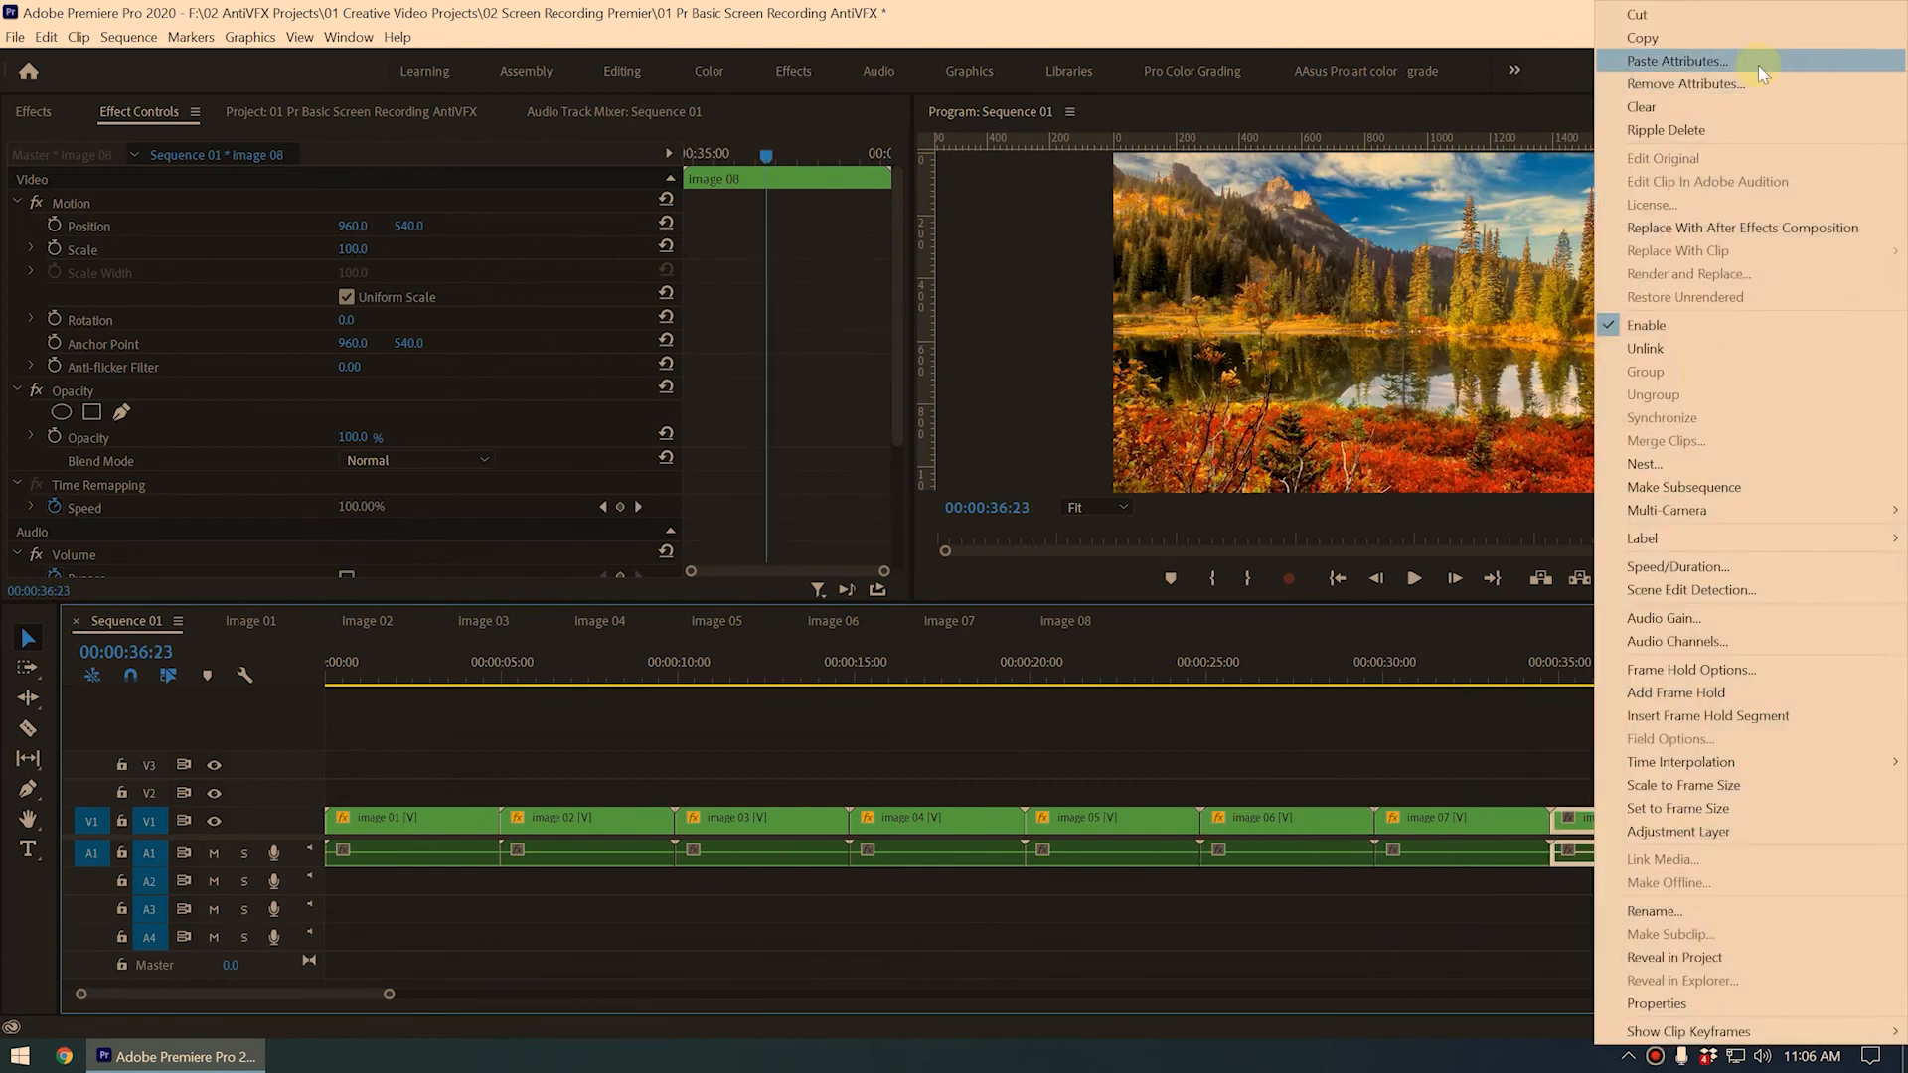
left_click(1757, 63)
left_click(1001, 902)
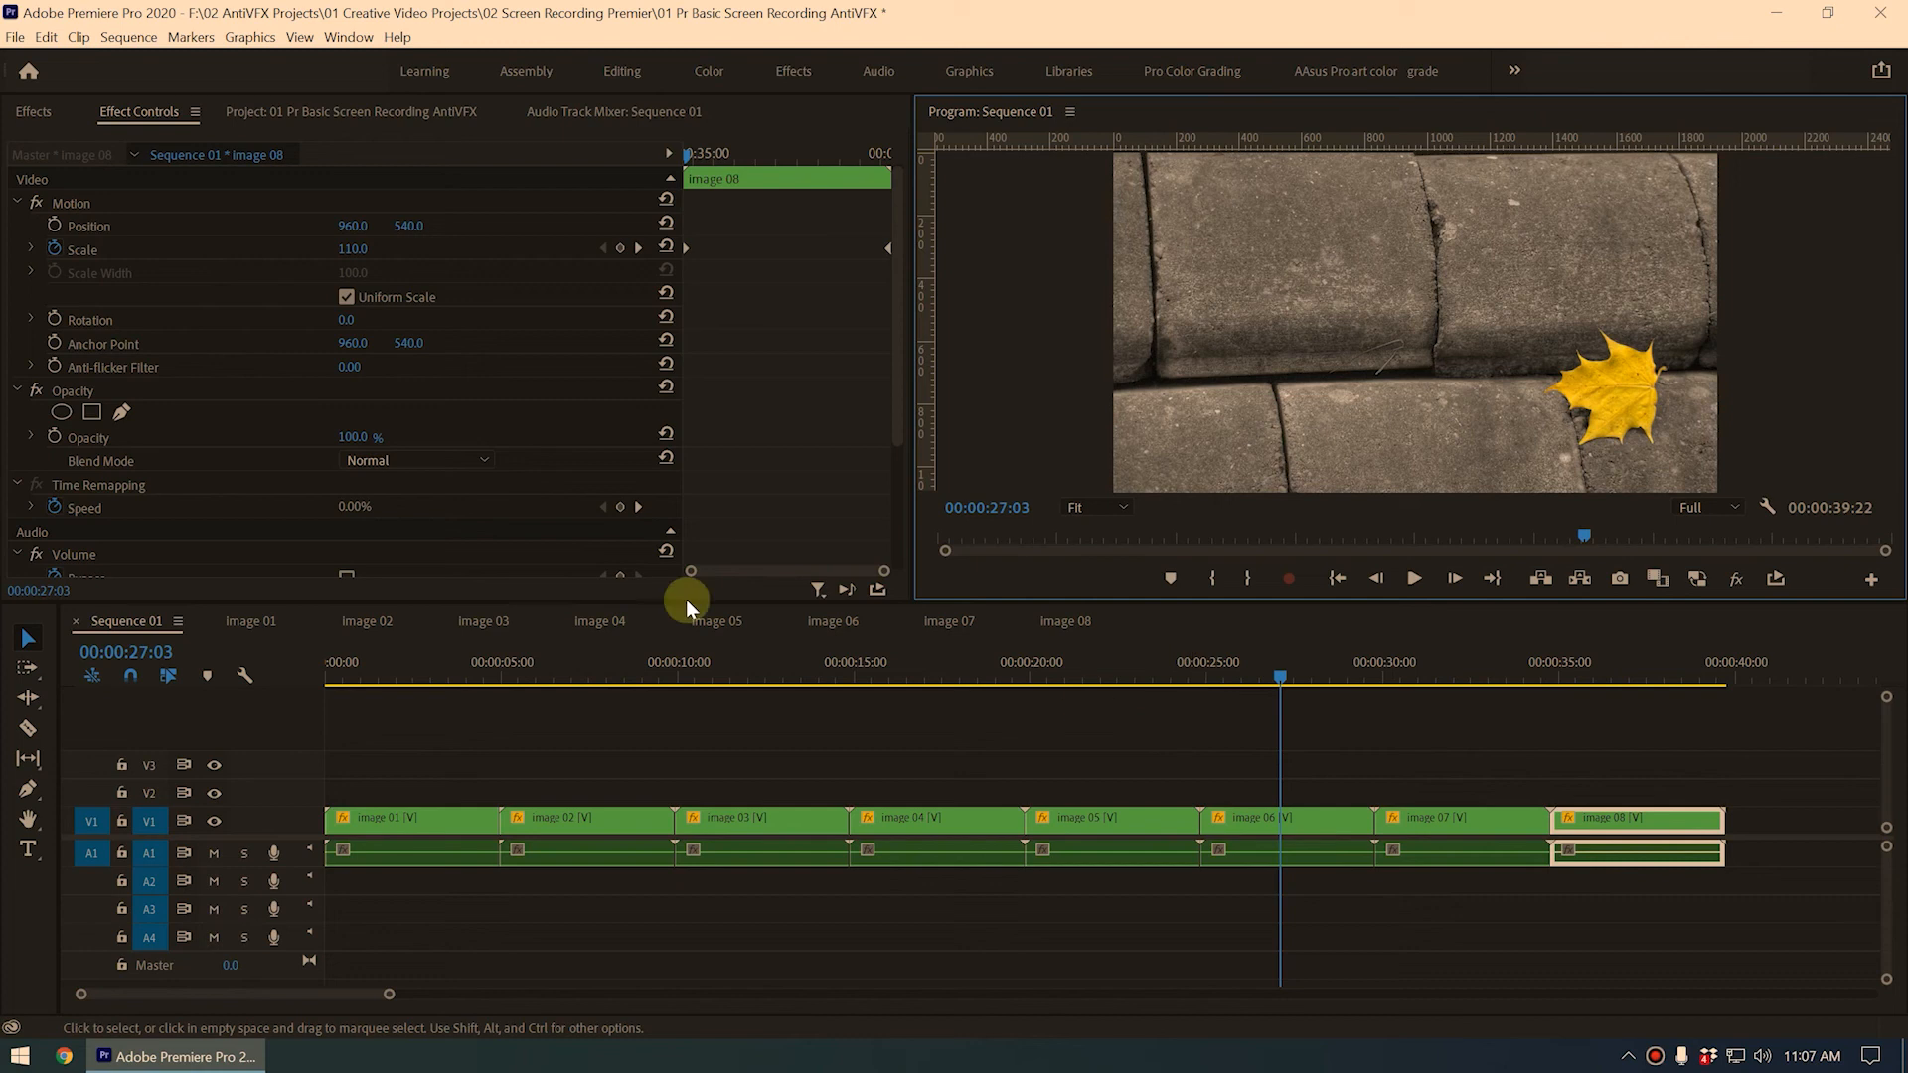
Import the Deflo & Lliam Taylor - Spotlight music file and place it on track A2 at the start of Sequence 01
left_click(276, 108)
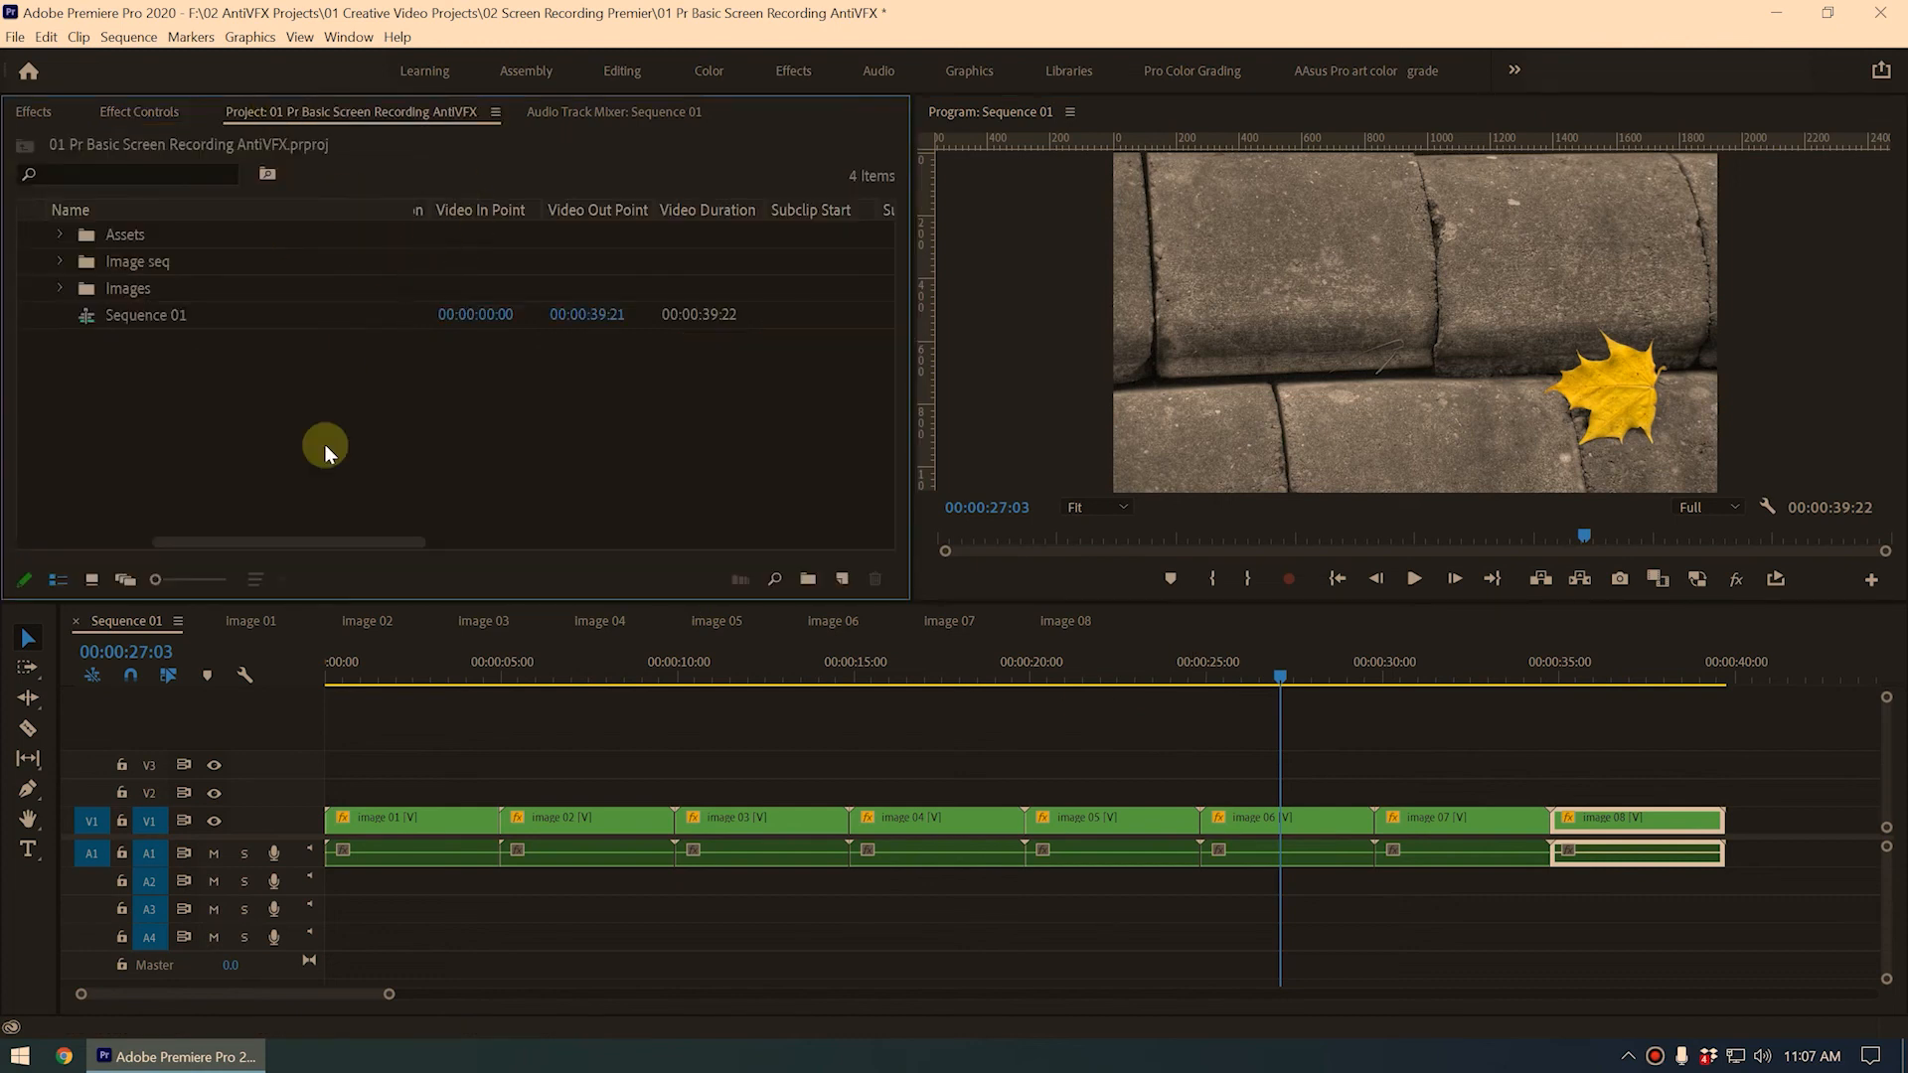
double_click(236, 459)
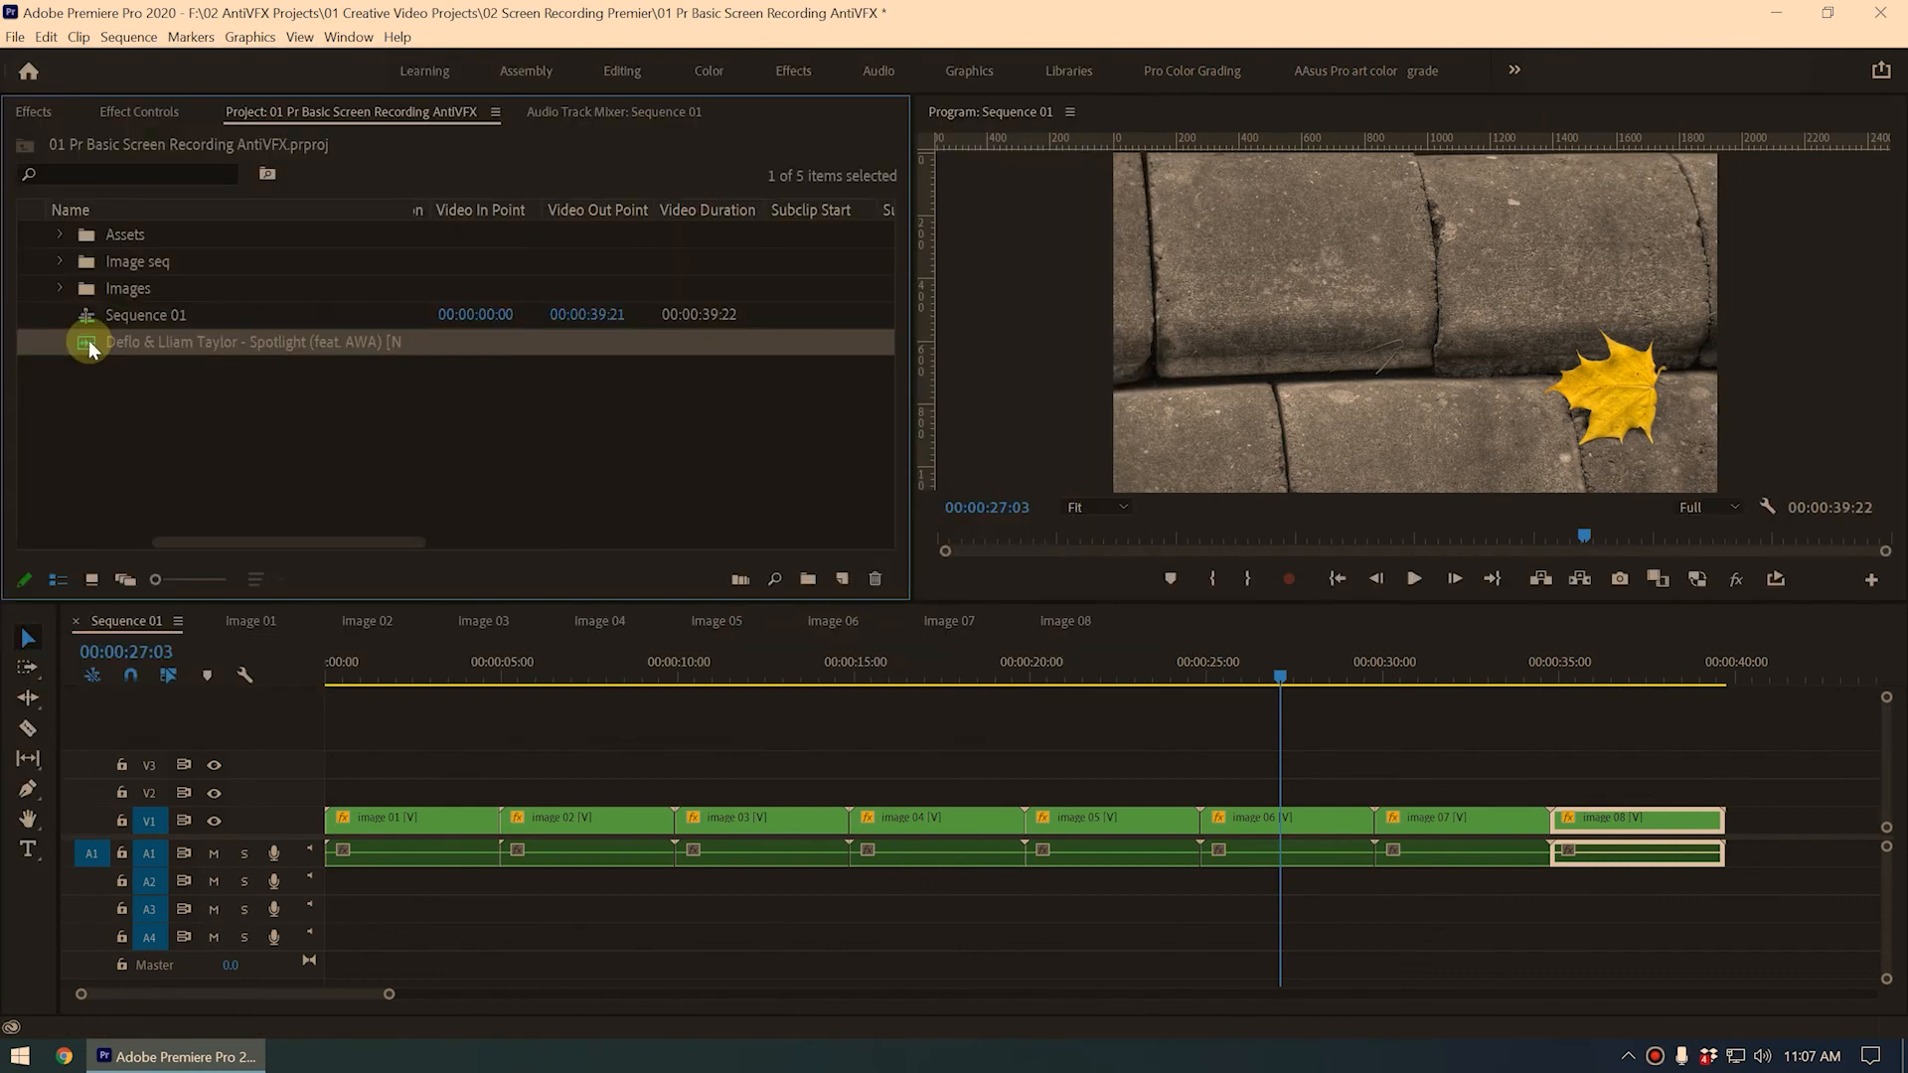
left_click_drag(87, 340, 306, 950)
Lower the audio gain of the music clip on track A2
left_click(660, 904)
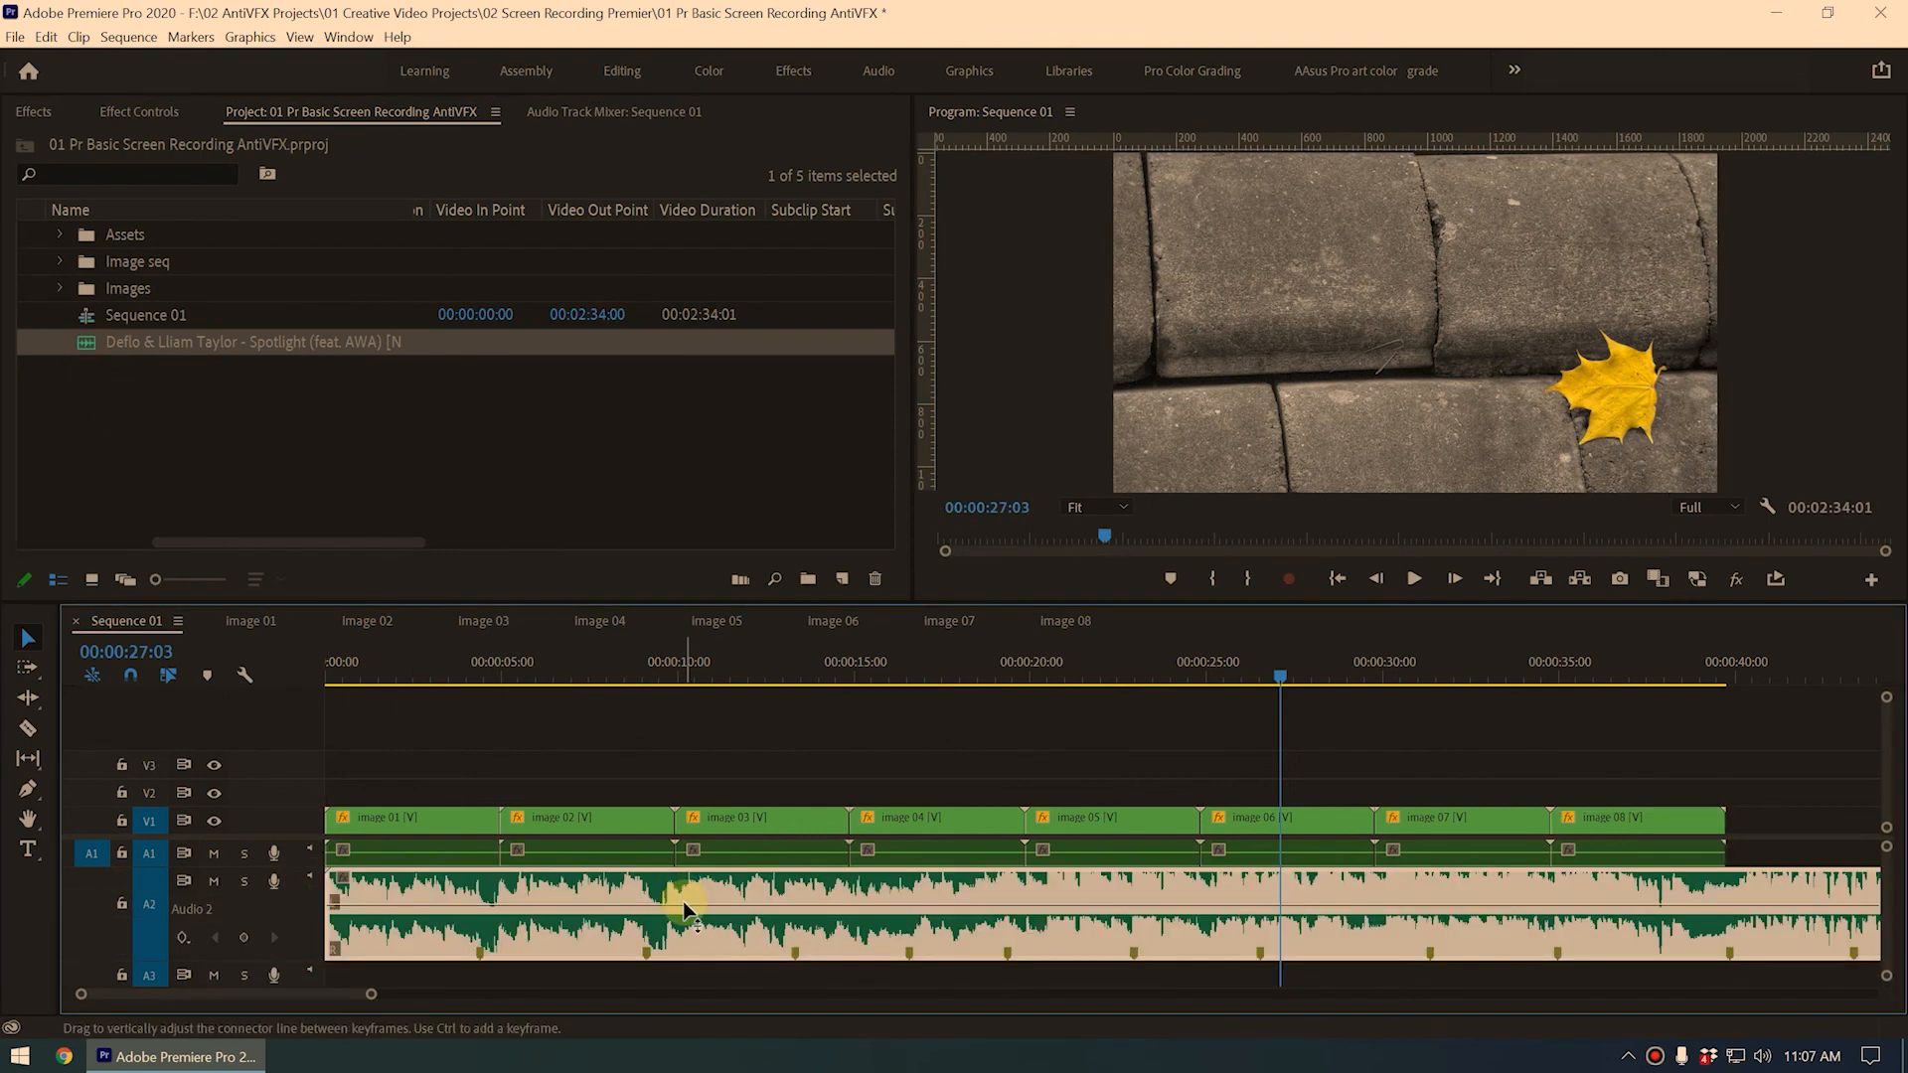
key("g")
left_click(596, 362)
type("-")
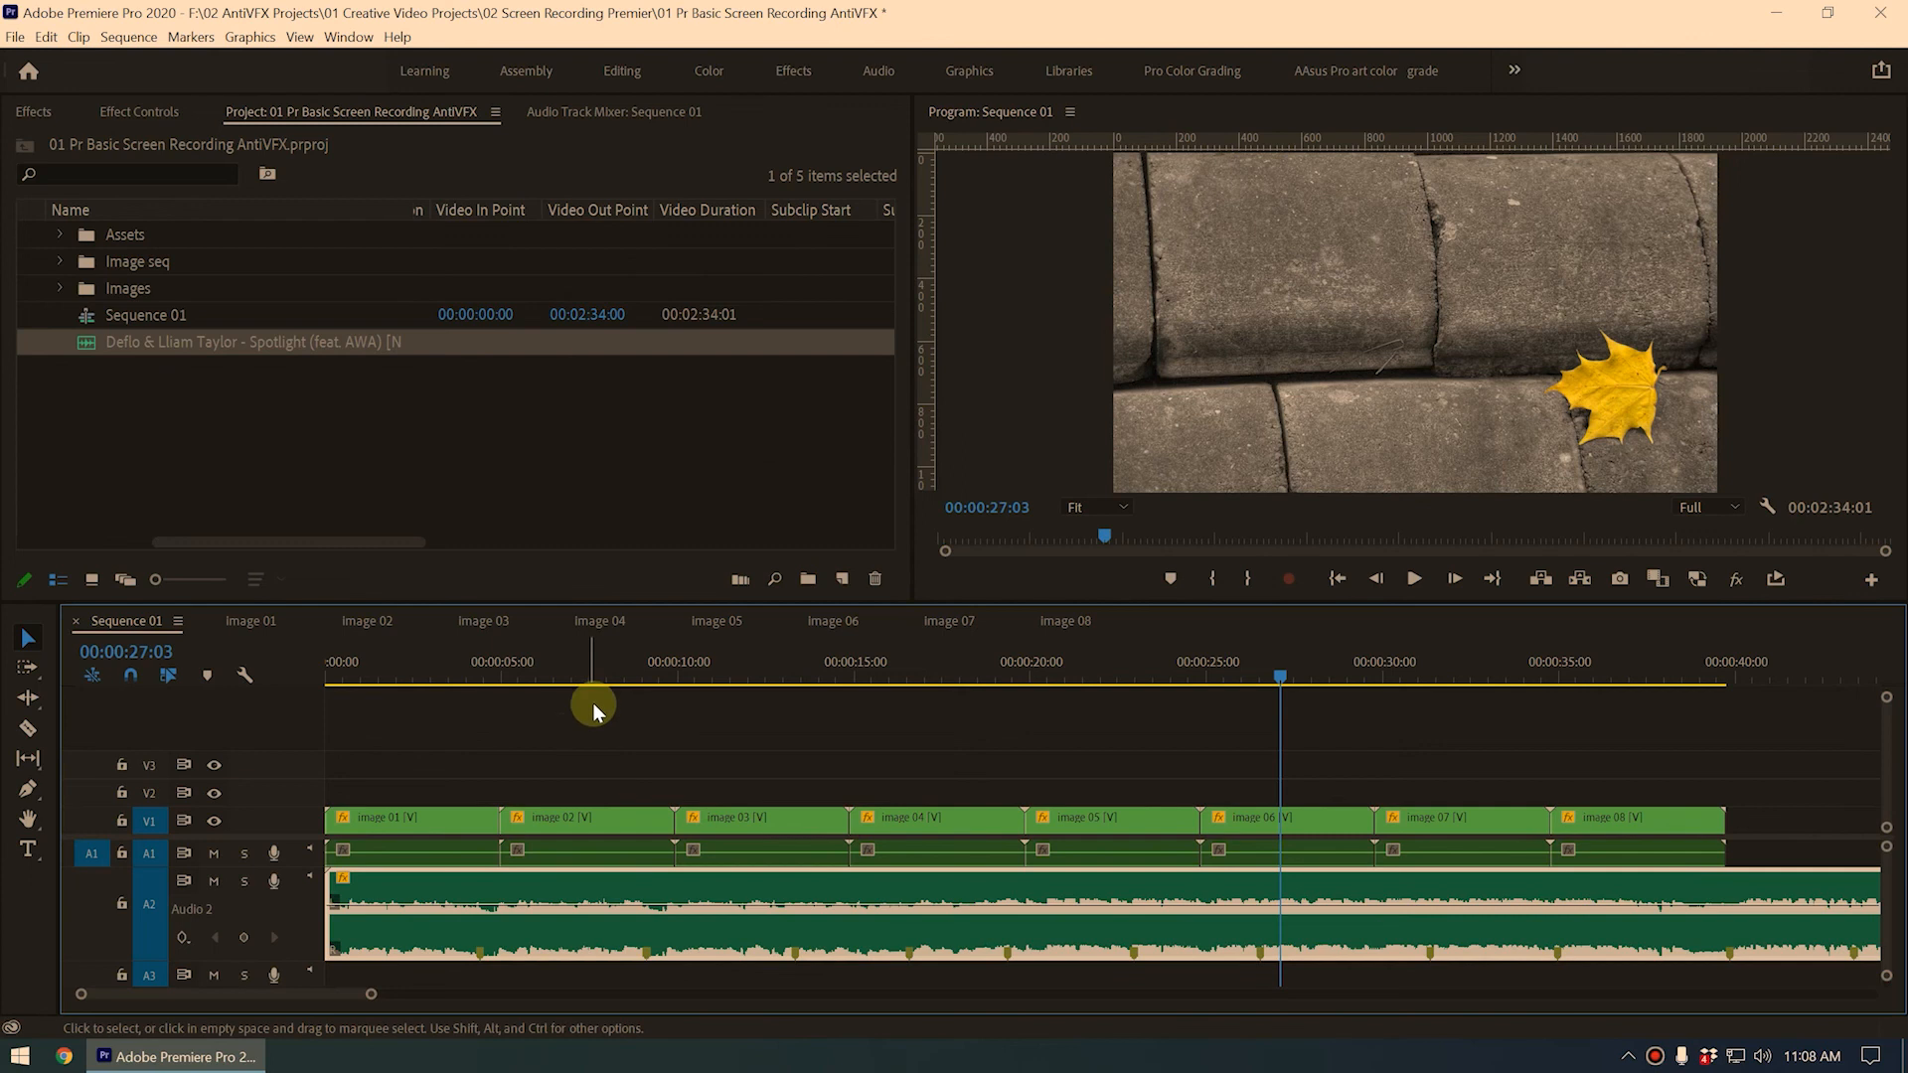
Play Sequence 01 with music from the beginning in a maximized Program monitor, then stop and restore the workspace layout
left_click_drag(613, 673, 292, 713)
key("space")
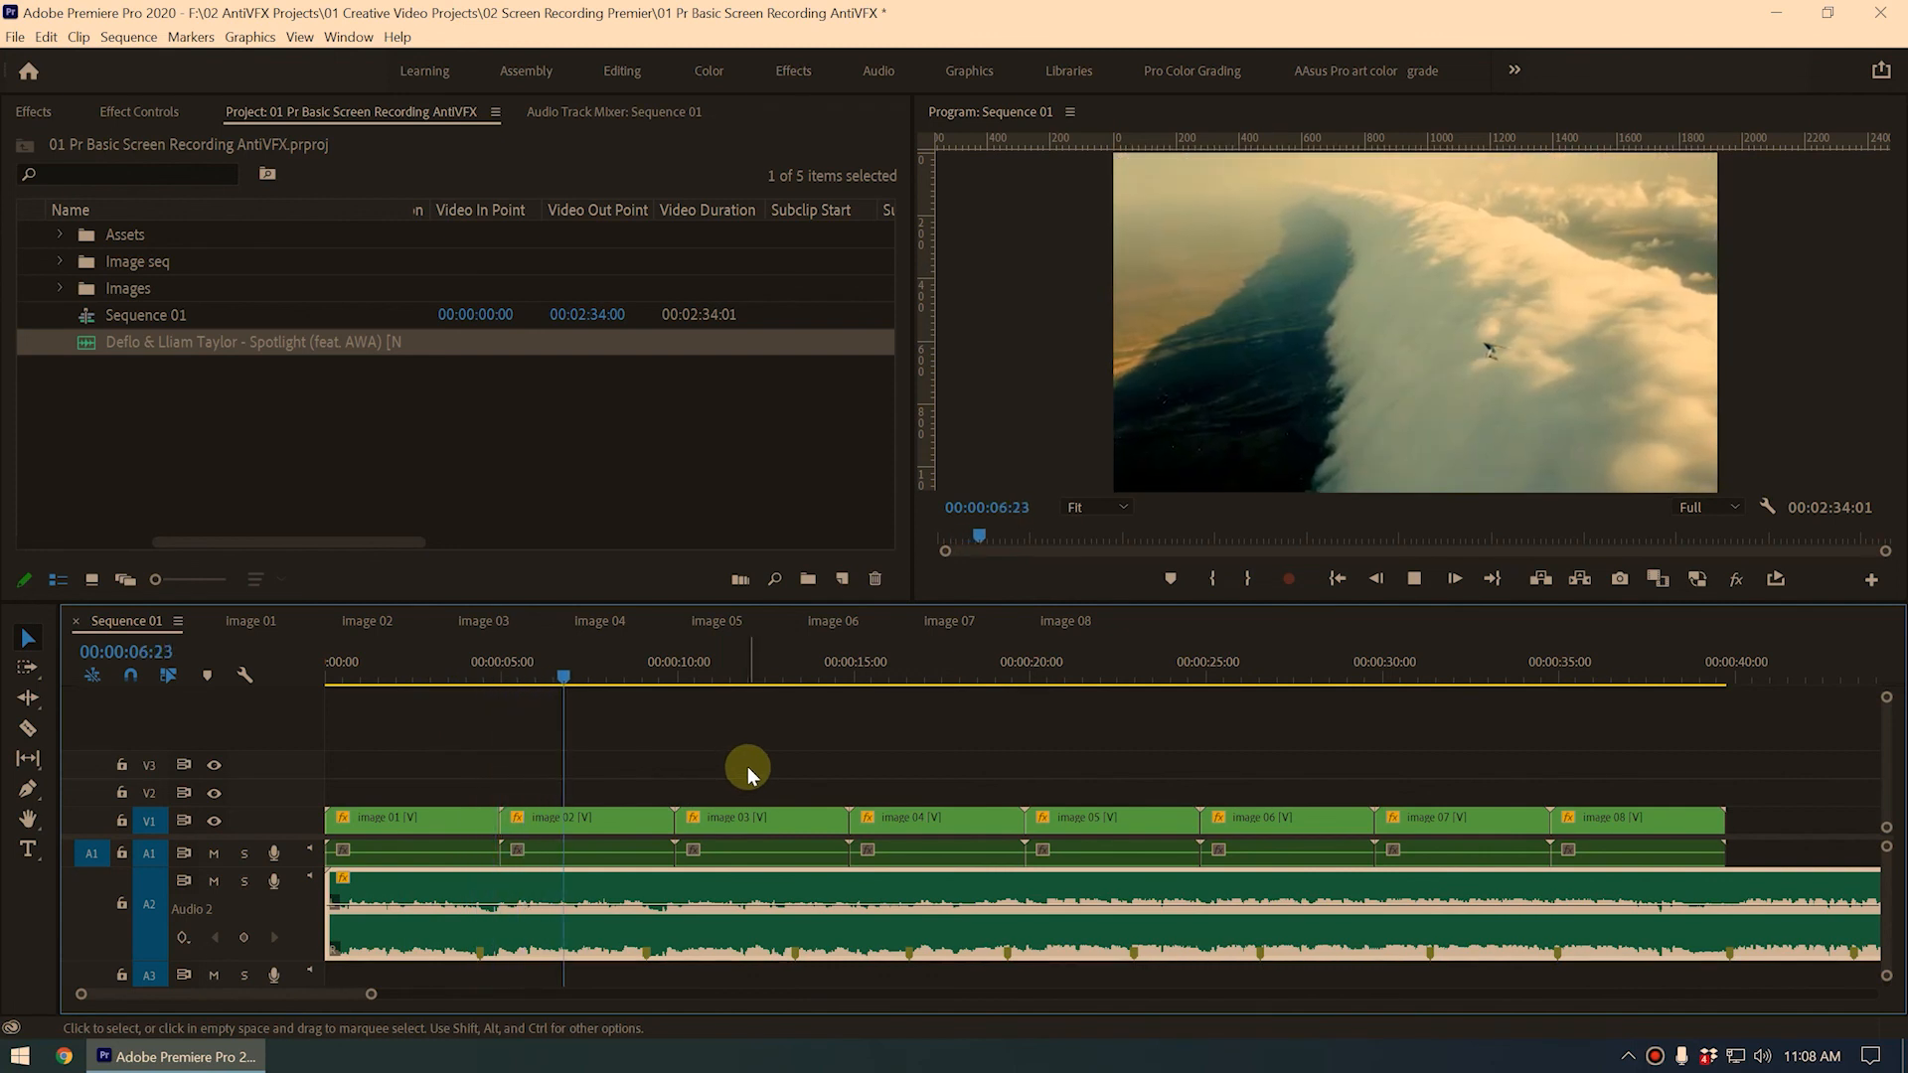
key("grave")
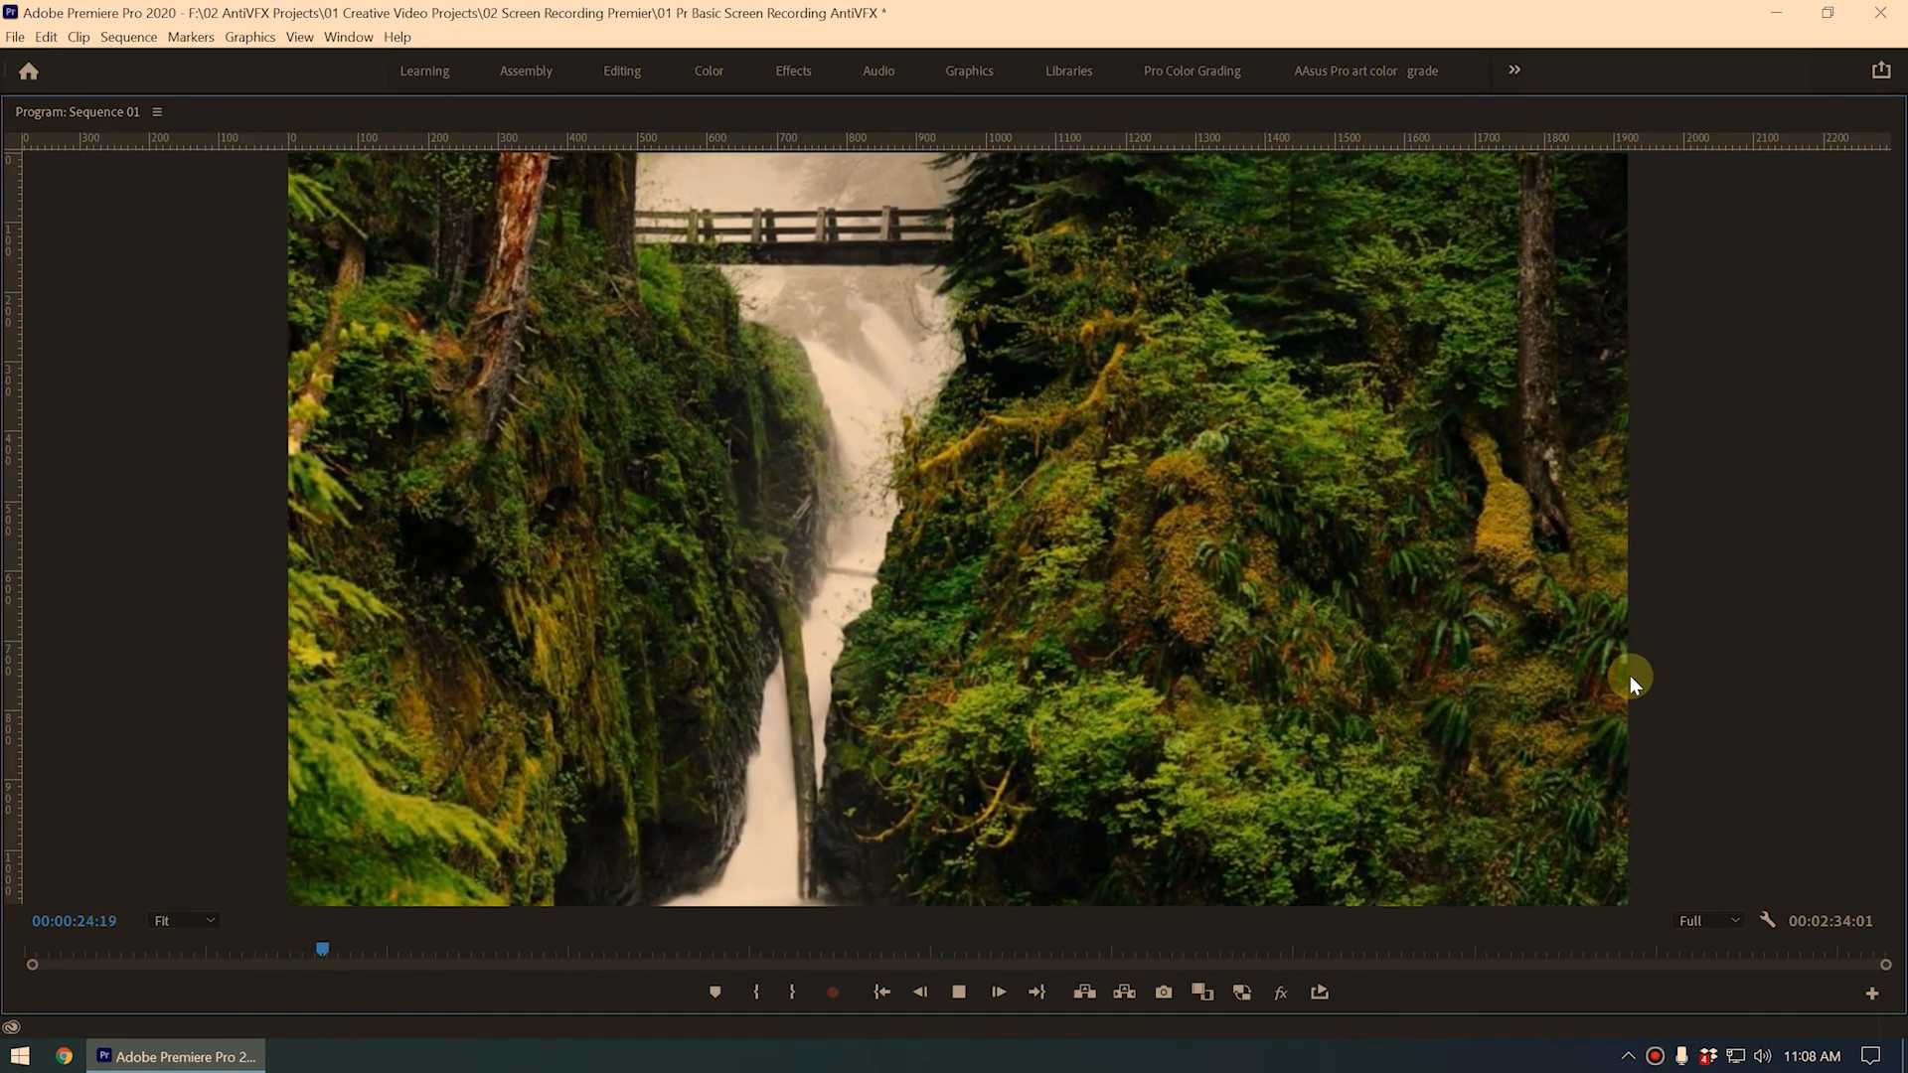
key("space")
key("grave")
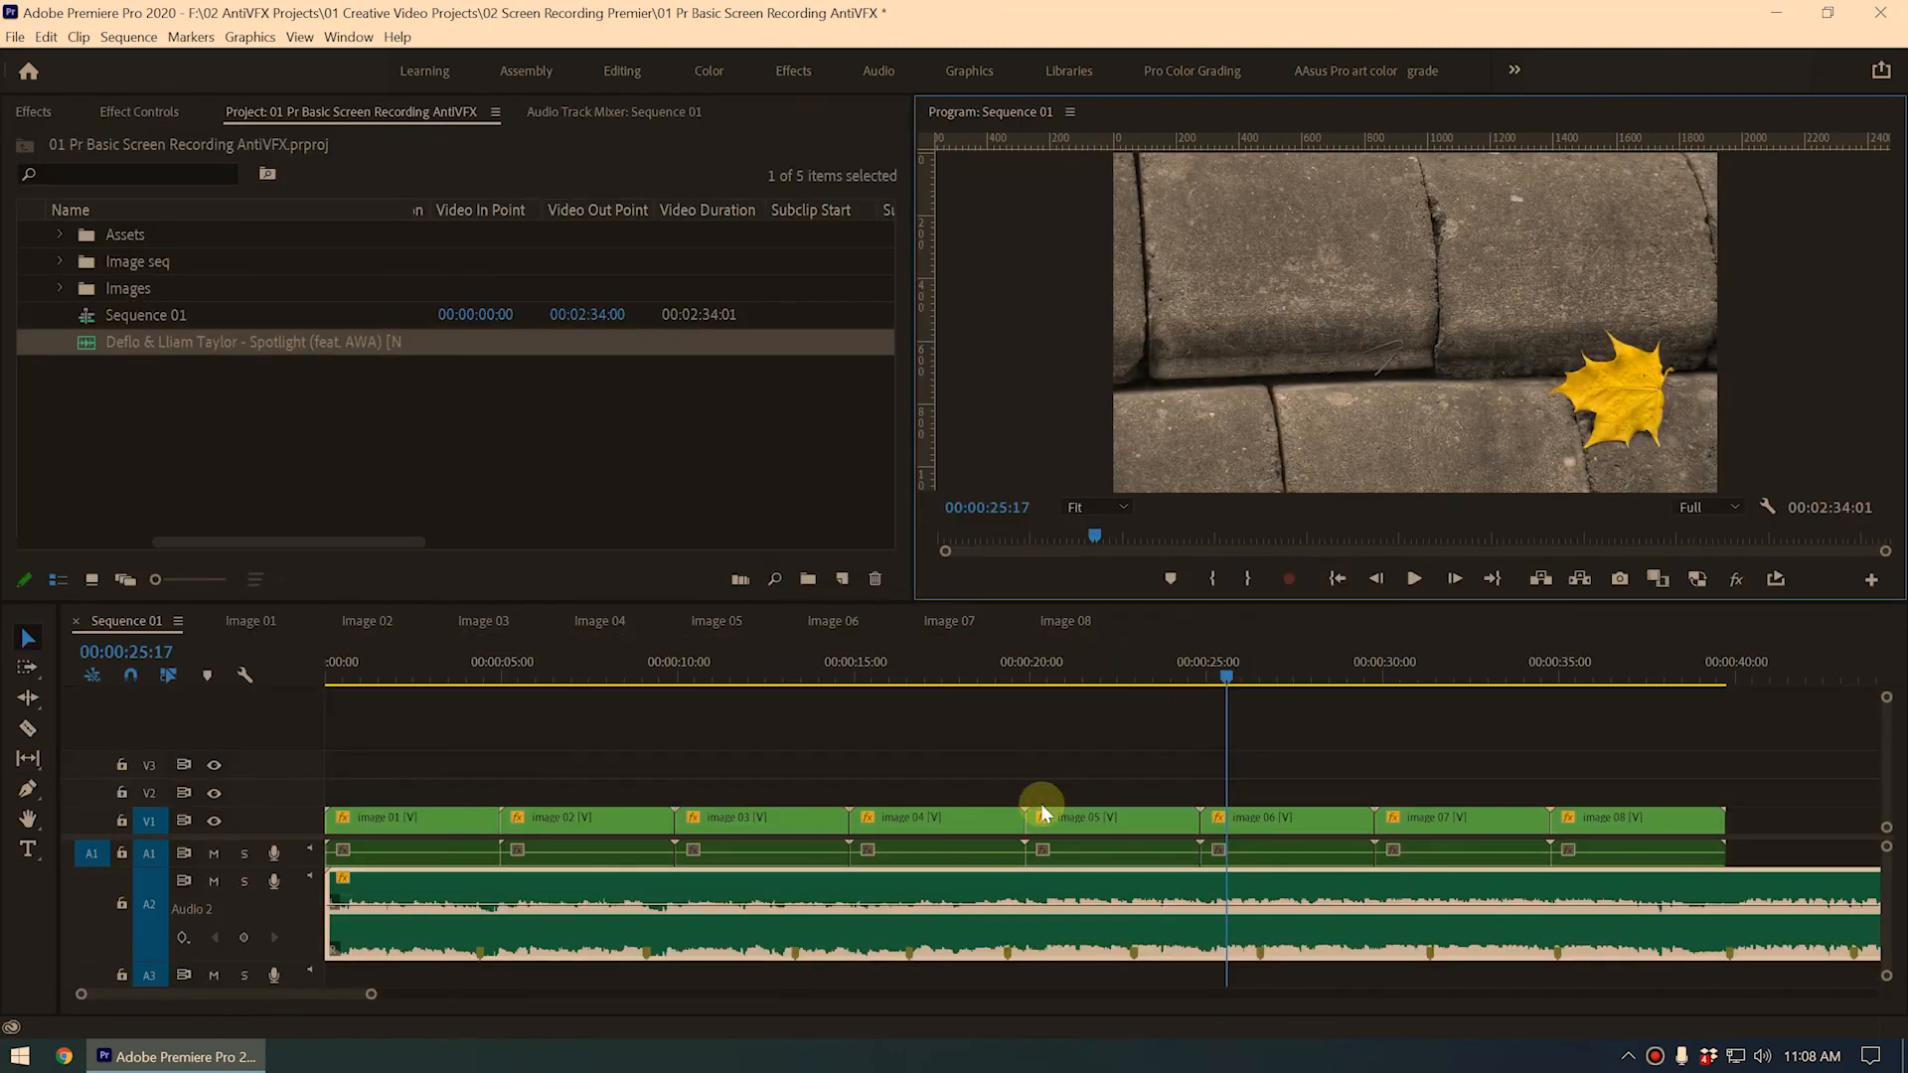